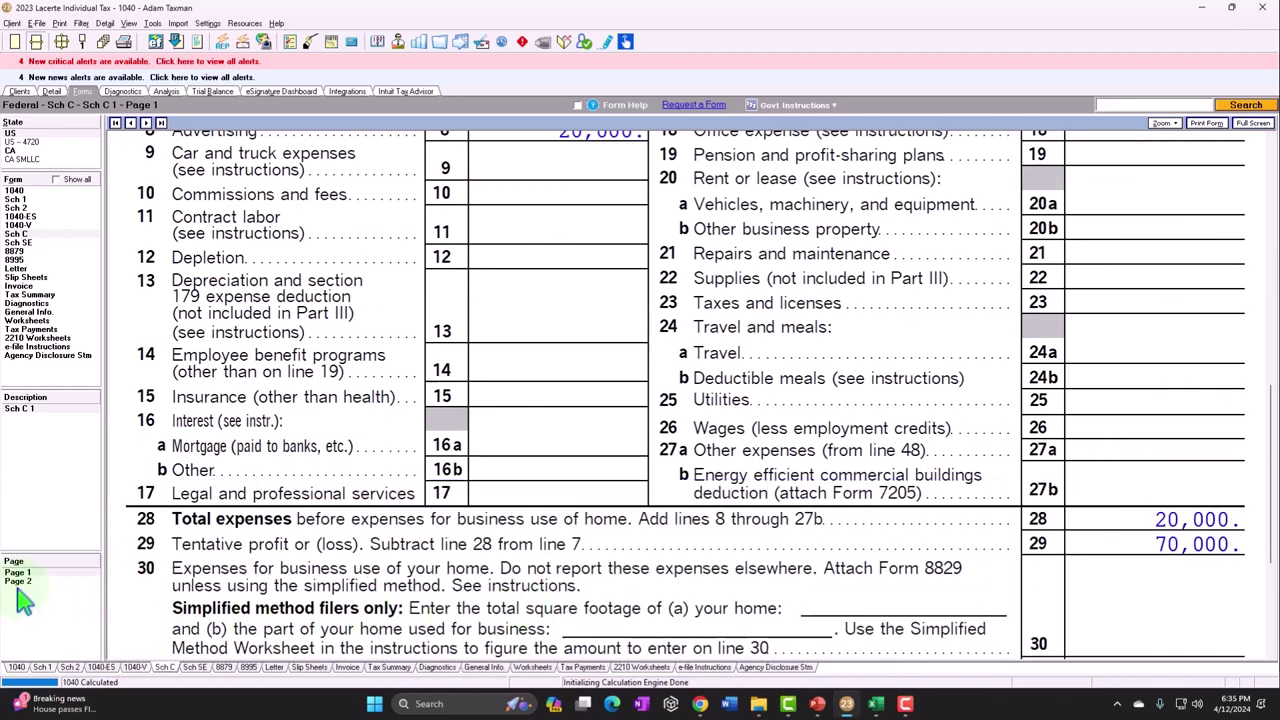
# Review Part III, Cost of Goods Sold, on page 2 of Schedule C, lines 35 through 42
pyautogui.click(18, 581)
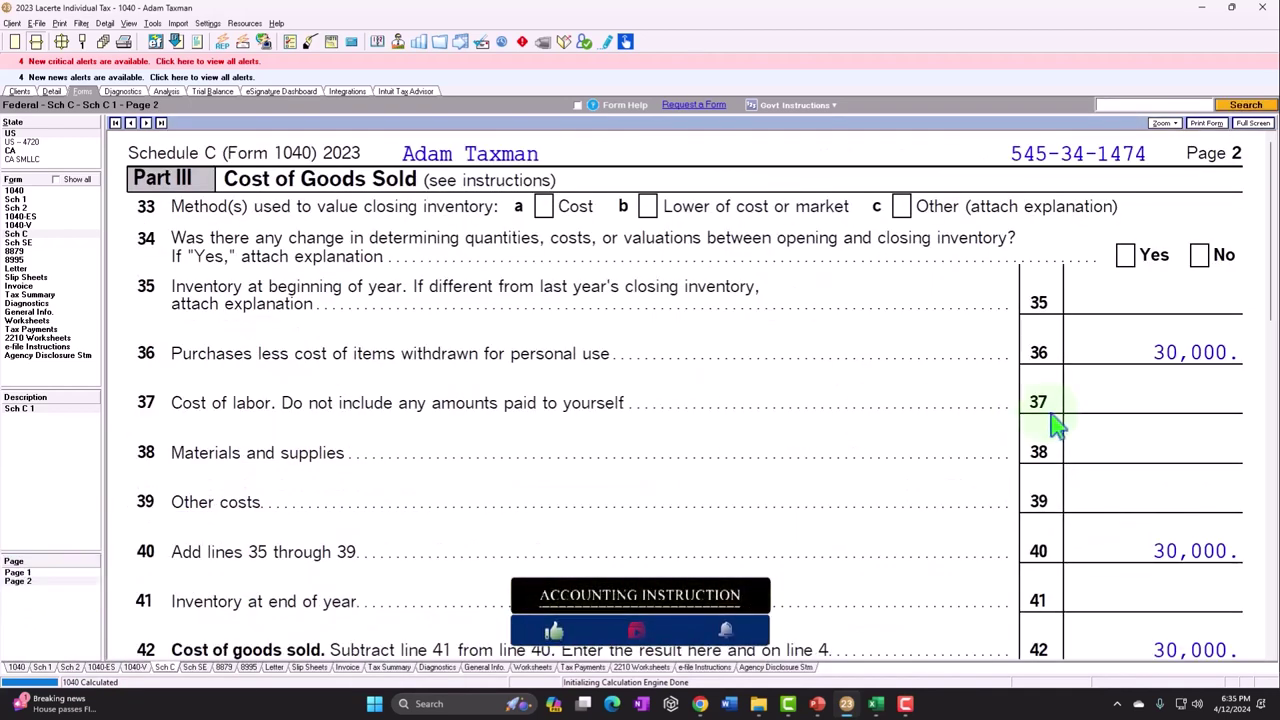
pyautogui.scroll(-2, 1120, 300)
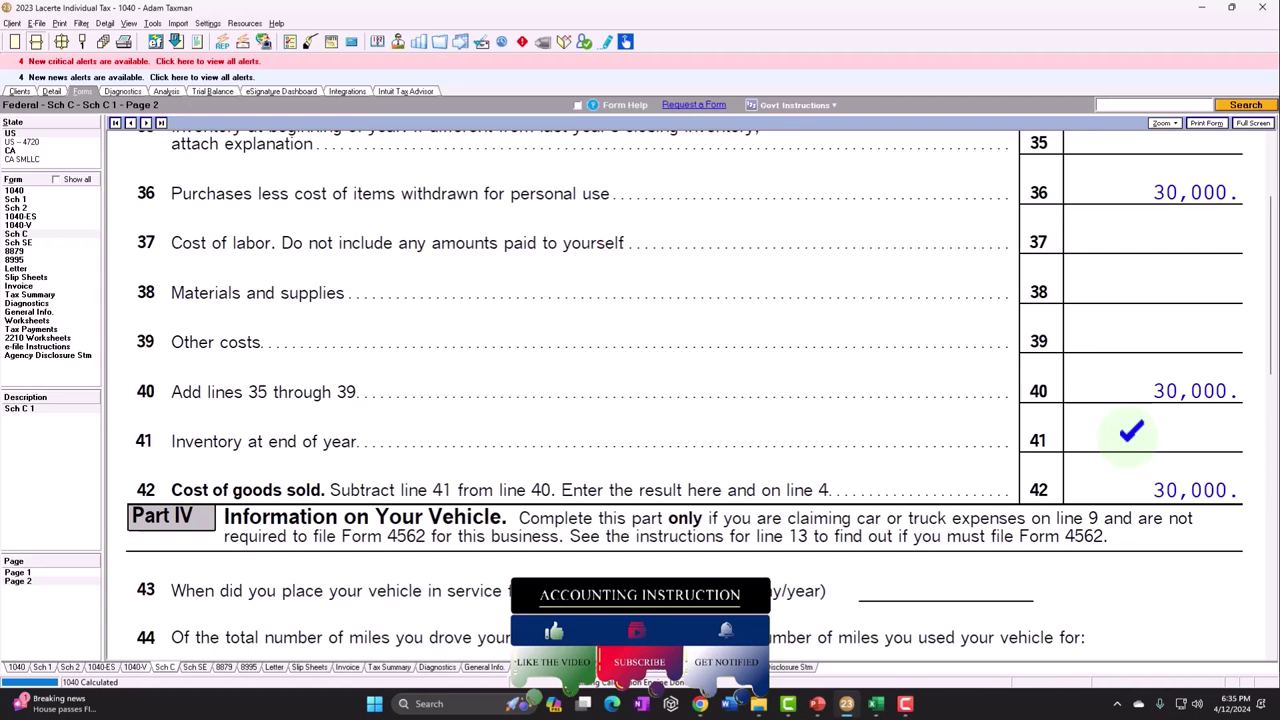
pyautogui.scroll(3, 1132, 430)
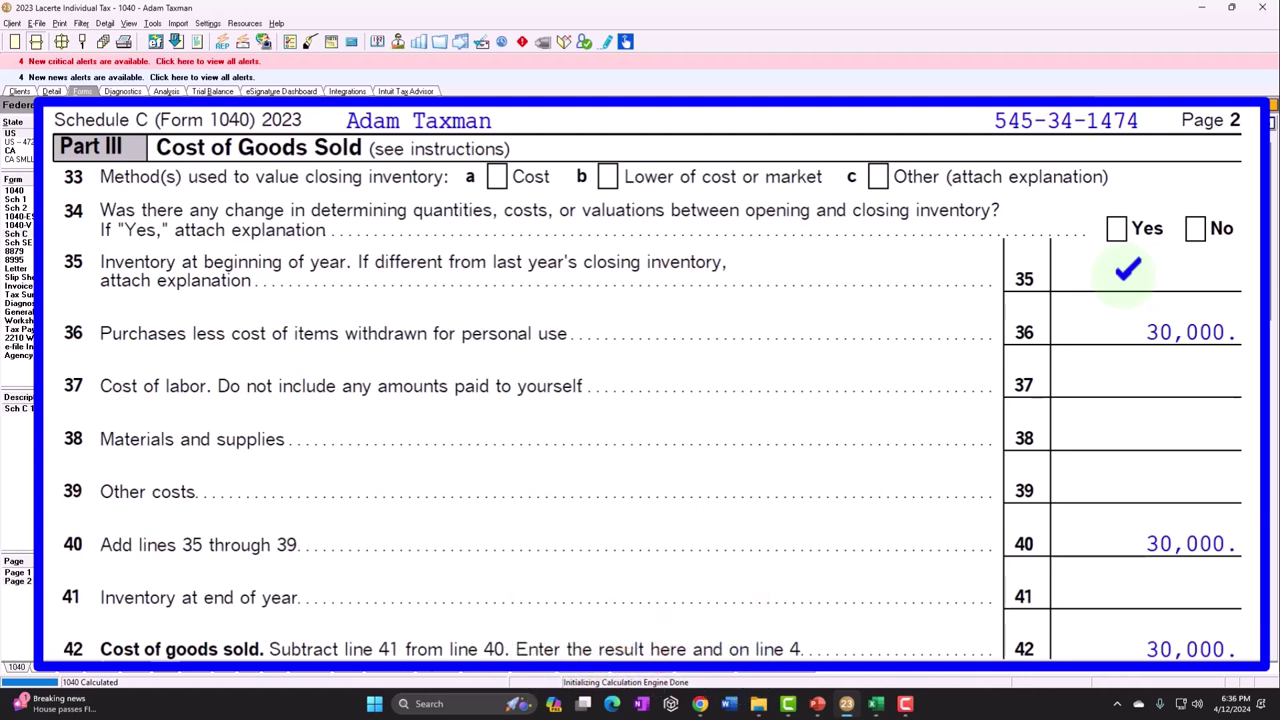
# In the Schedule C input details, set the Cost of Goods Sold inventory at beginning of year to 5,000
pyautogui.click(53, 93)
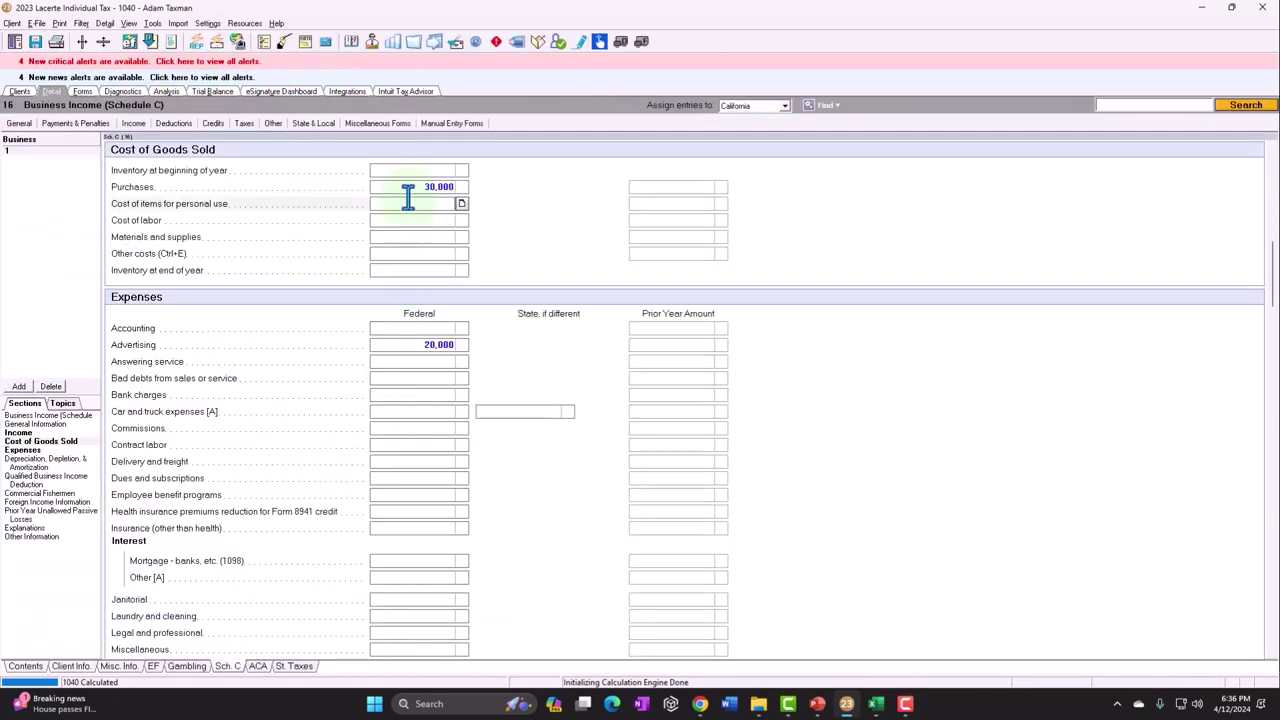
pyautogui.press('Up')
pyautogui.press('Up')
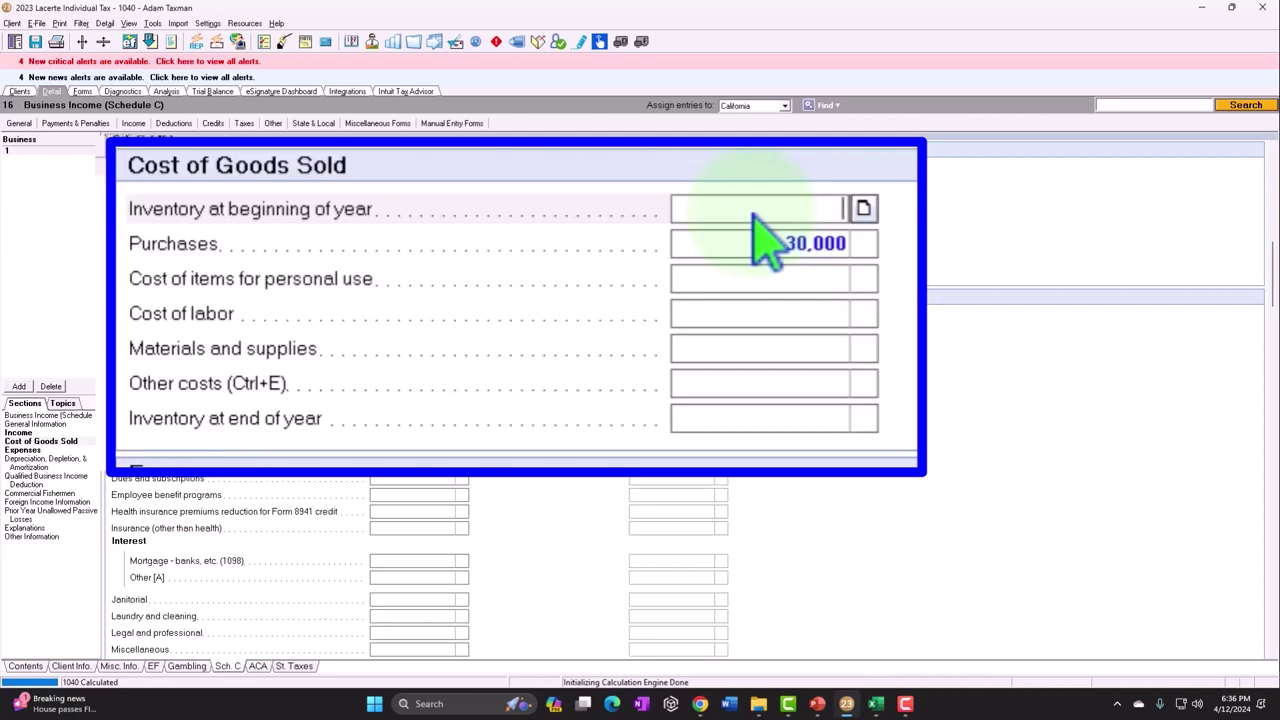
pyautogui.write('5000')
pyautogui.press('Tab')
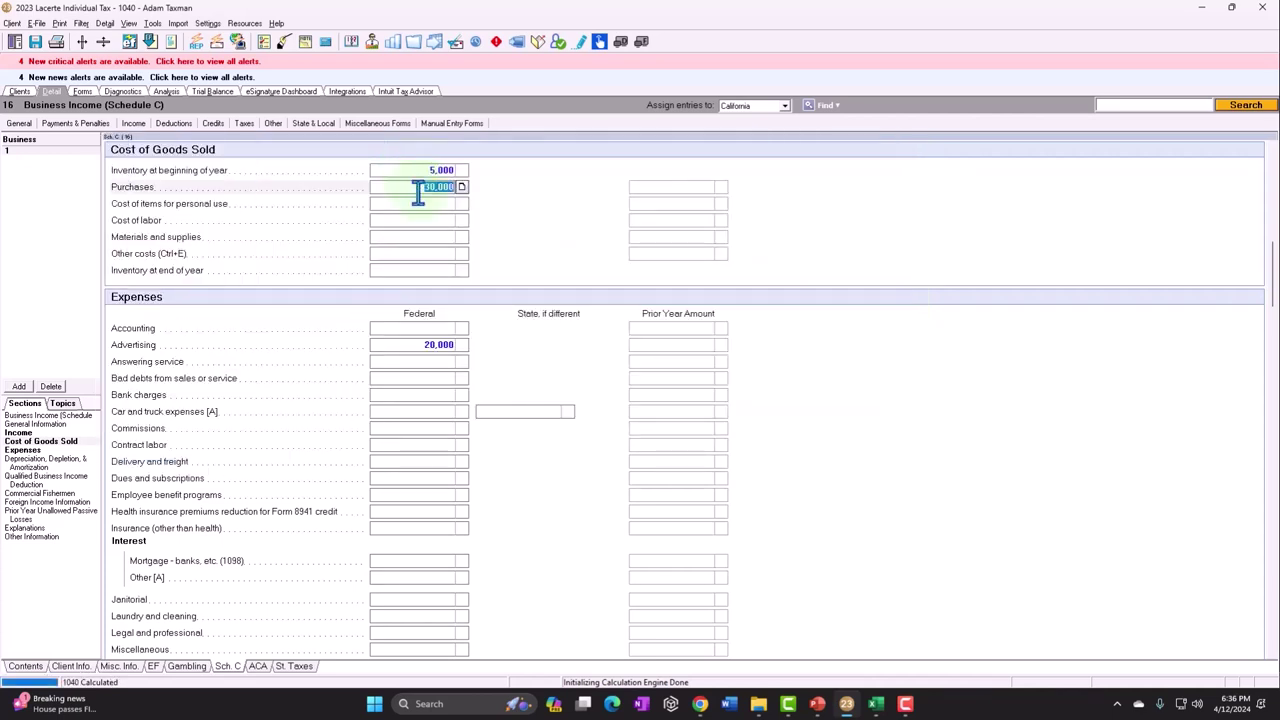
# Check the Schedule C form for cost of goods sold on page 2 and the income, total expenses and tentative profit on page 1
pyautogui.click(82, 91)
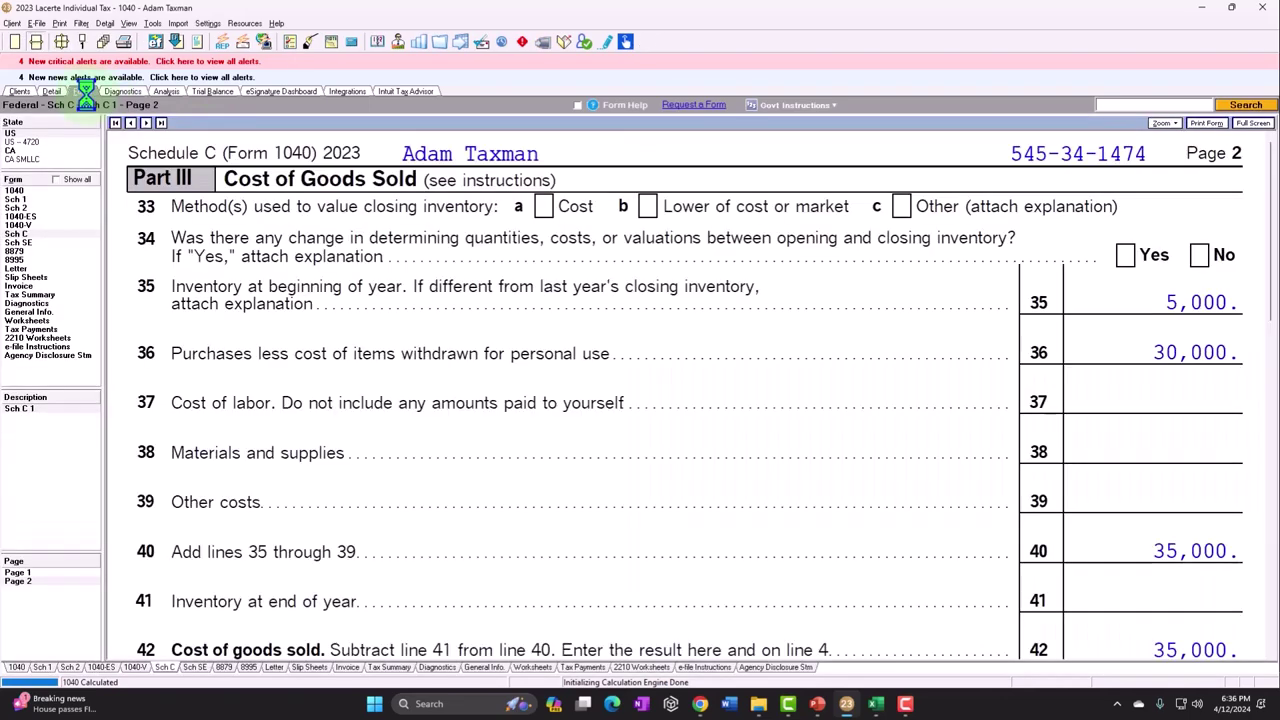
pyautogui.scroll(-3, 777, 428)
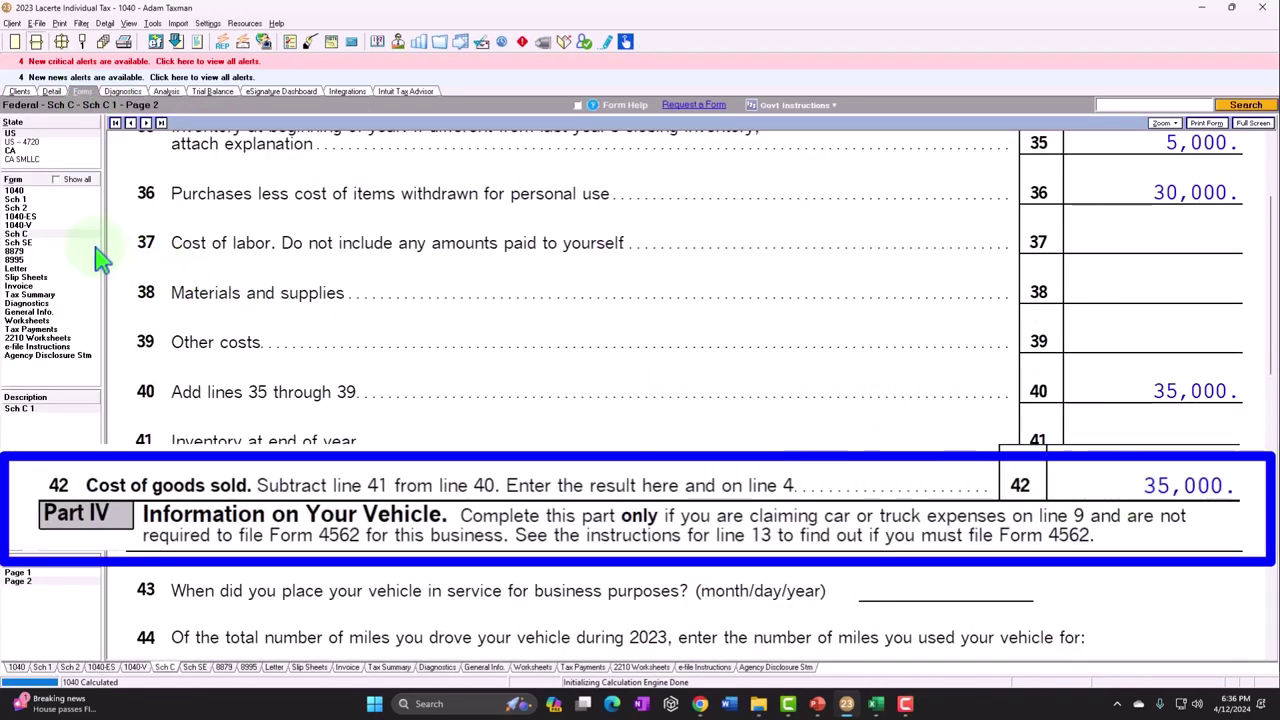
pyautogui.click(17, 572)
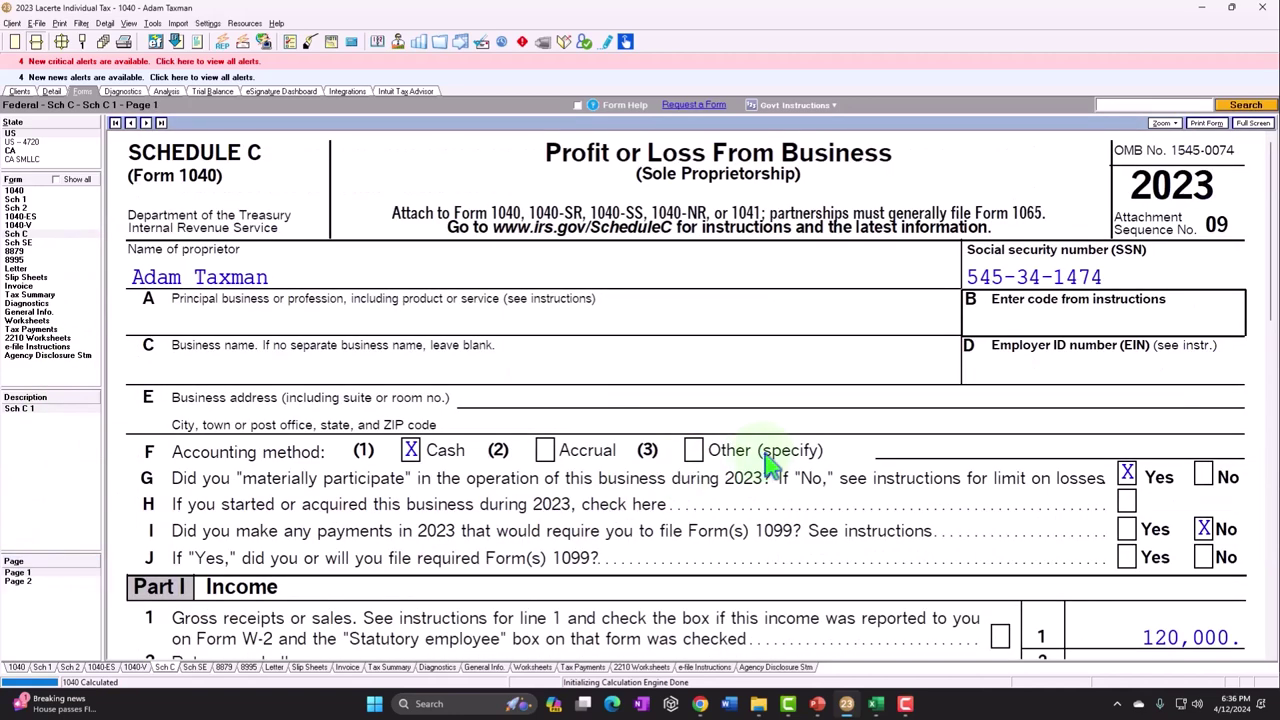
pyautogui.scroll(-3, 765, 465)
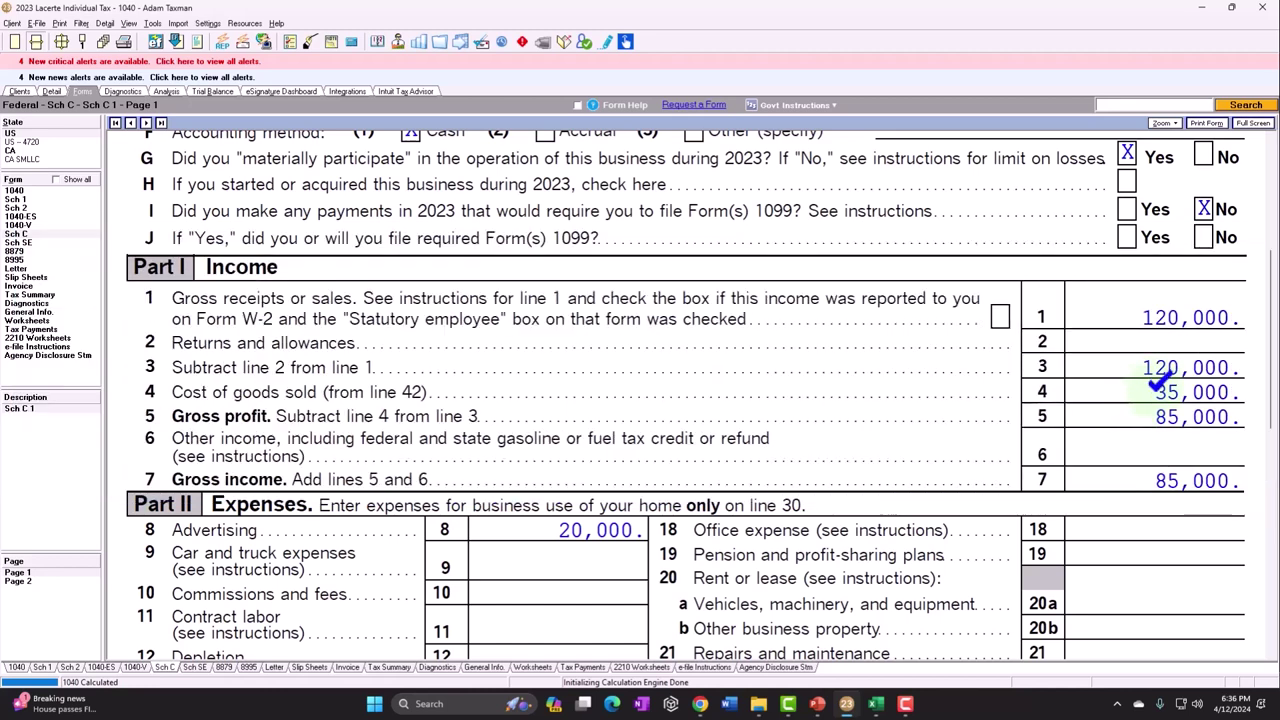
pyautogui.scroll(-3, 1130, 385)
pyautogui.scroll(-3, 1132, 390)
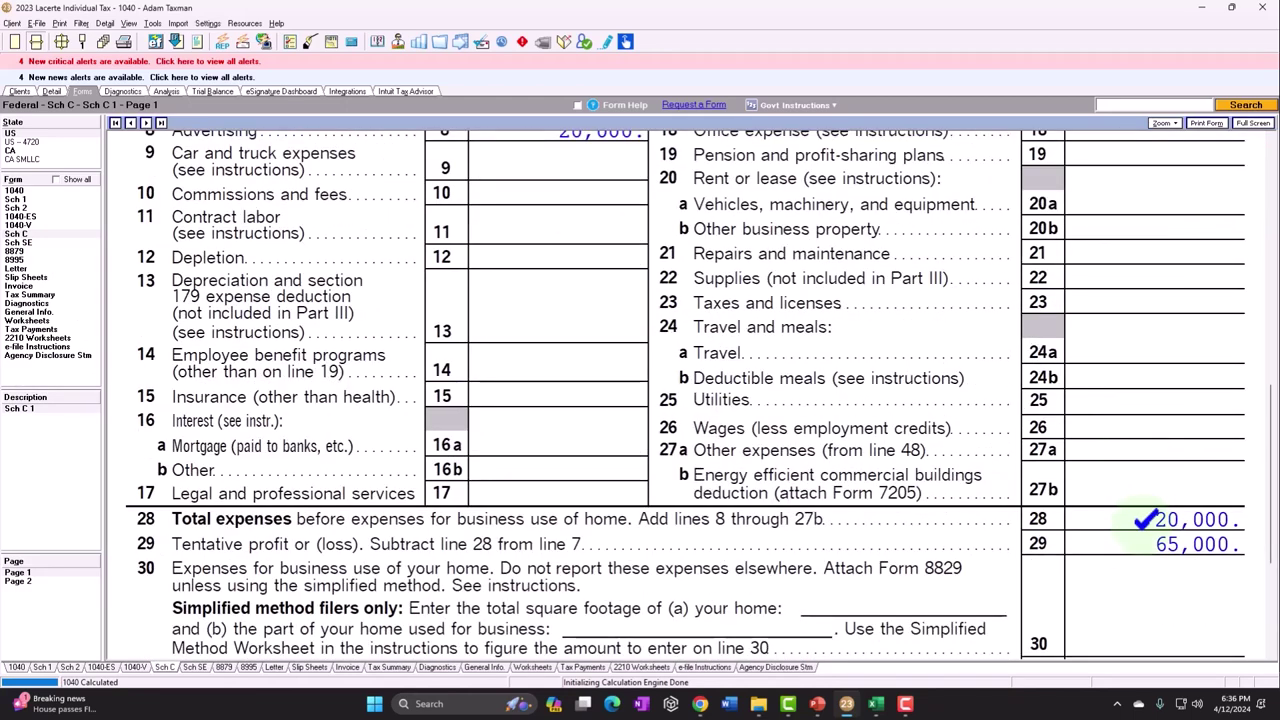
pyautogui.scroll(5, 1063, 520)
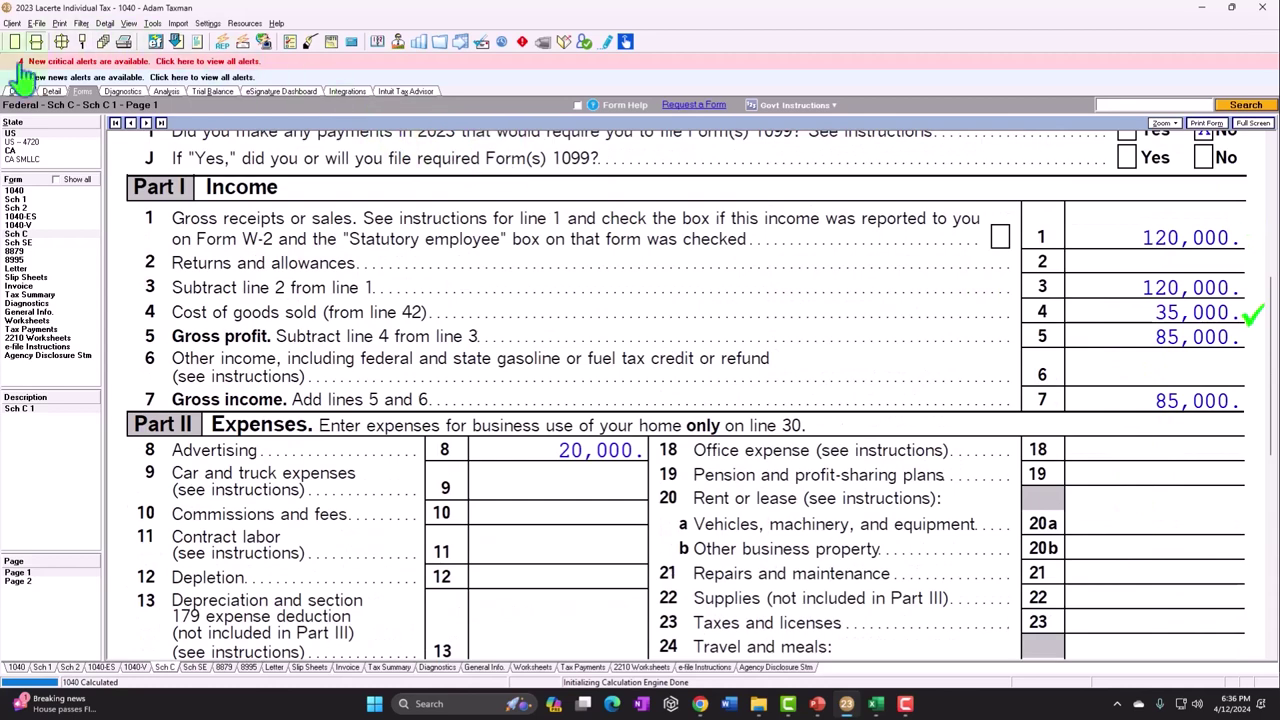
# In the Schedule C input details, set the Cost of Goods Sold inventory at end of year to 5,000
pyautogui.click(51, 91)
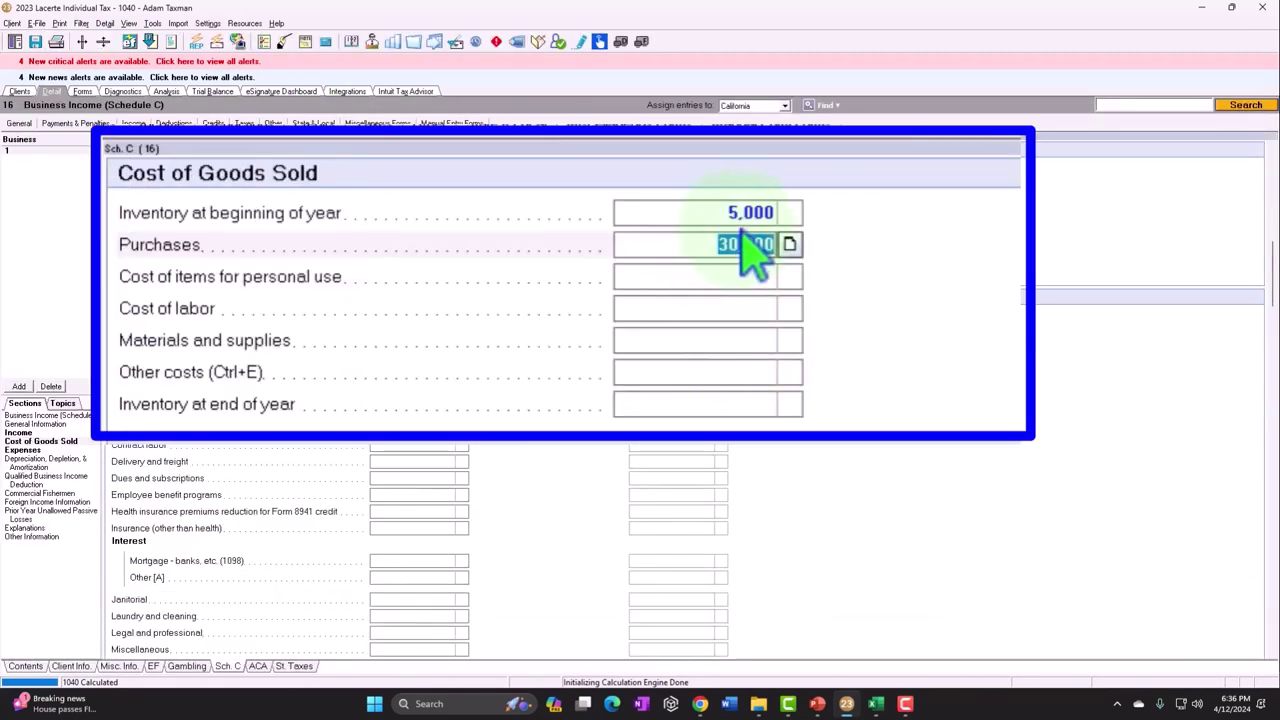
pyautogui.click(757, 406)
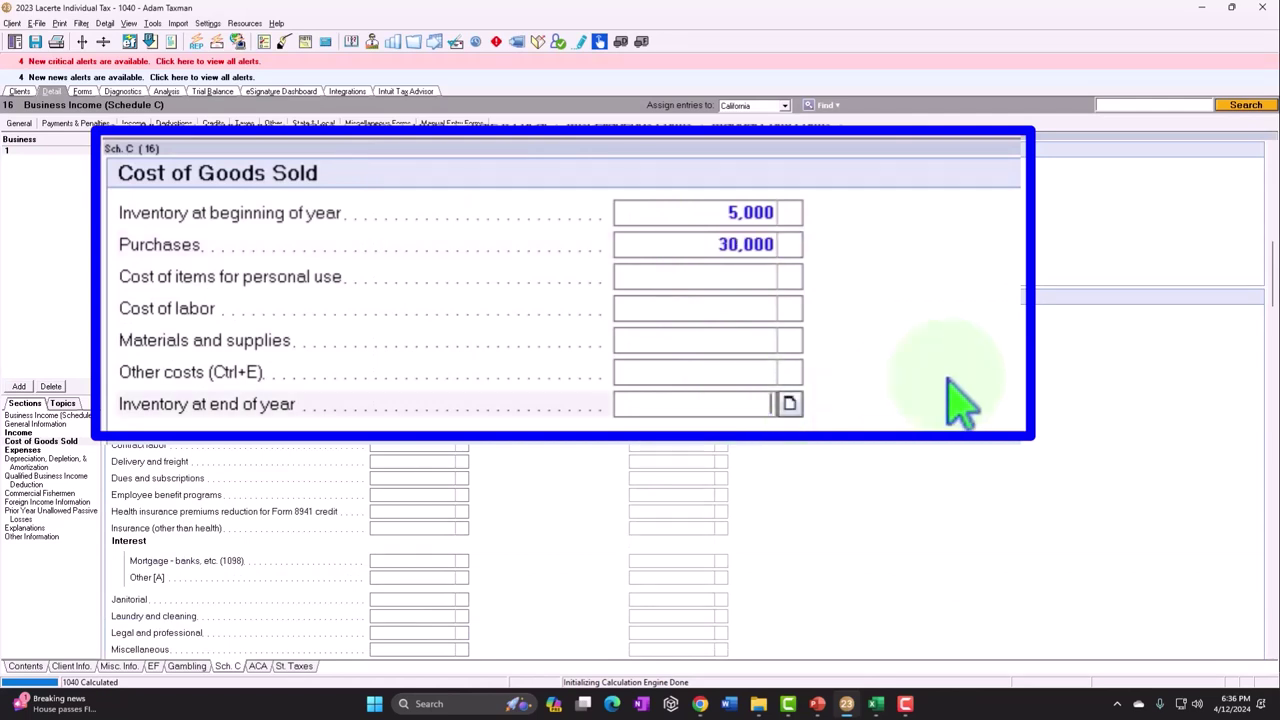
pyautogui.write('5000')
pyautogui.press('Return')
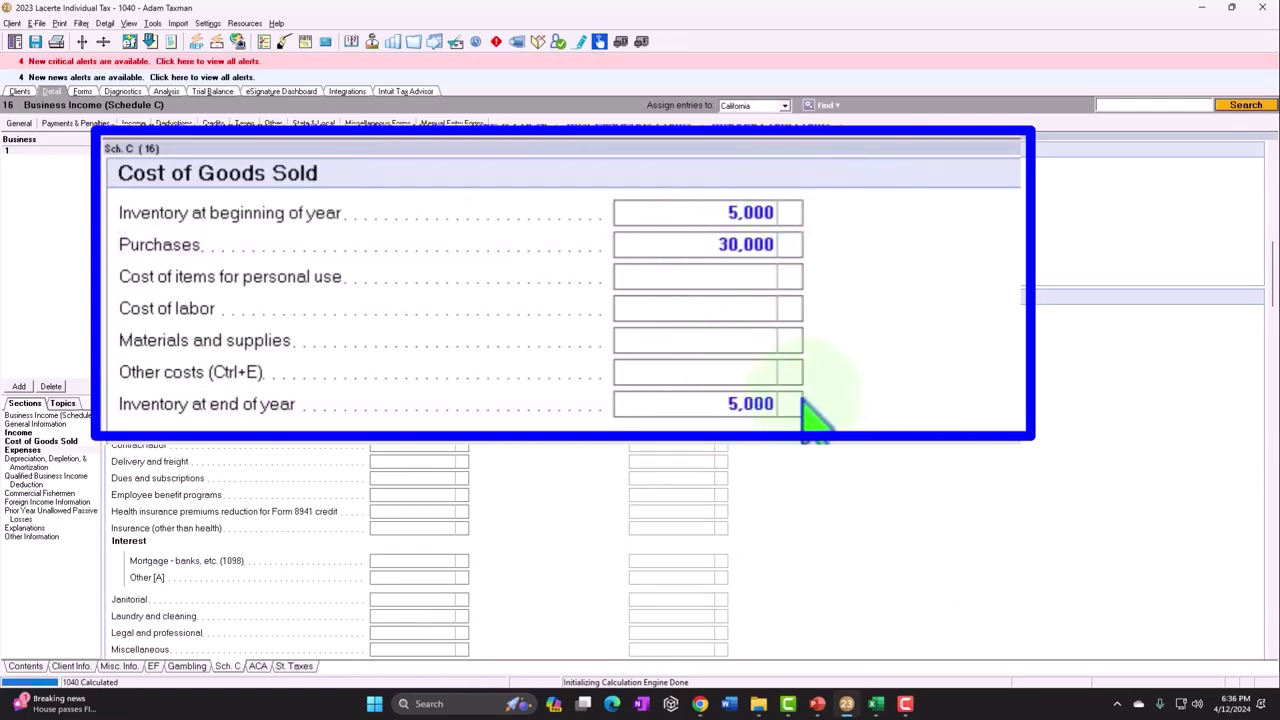
# Examine gross income and net profit on Schedule C page 1 and the inventory and cost of goods sold lines on page 2
pyautogui.click(85, 92)
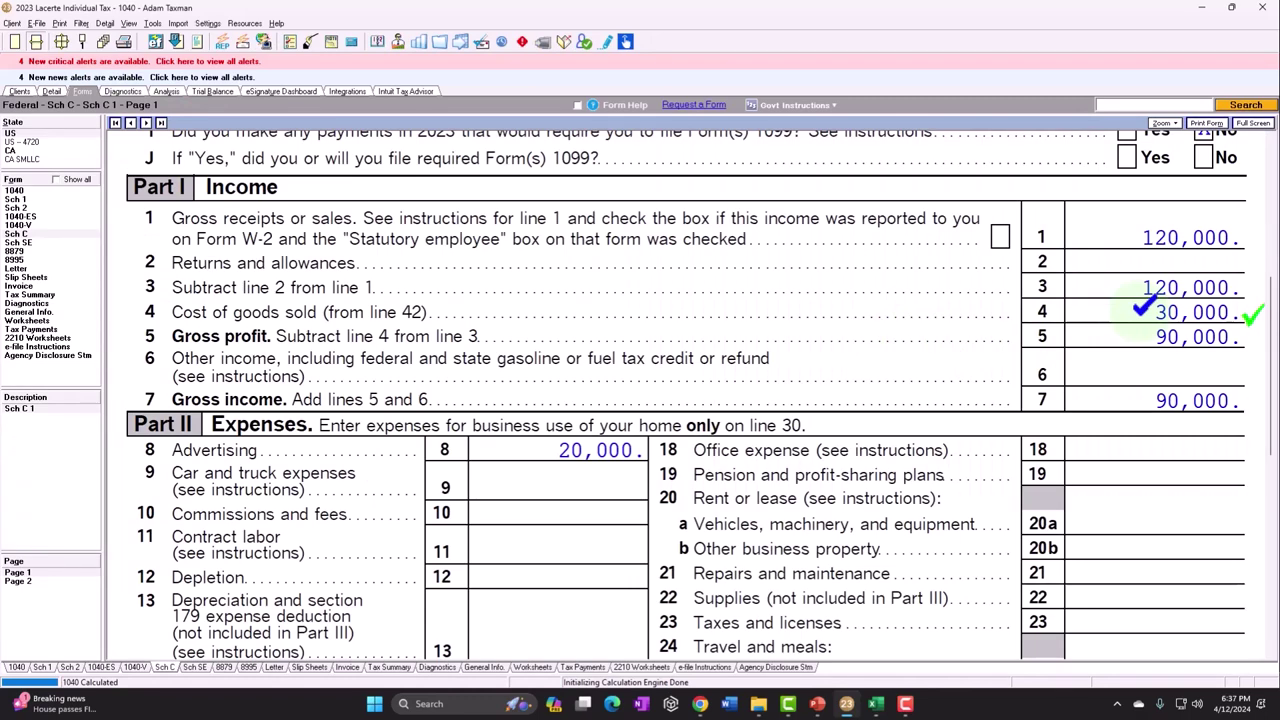
pyautogui.scroll(-10, 1072, 337)
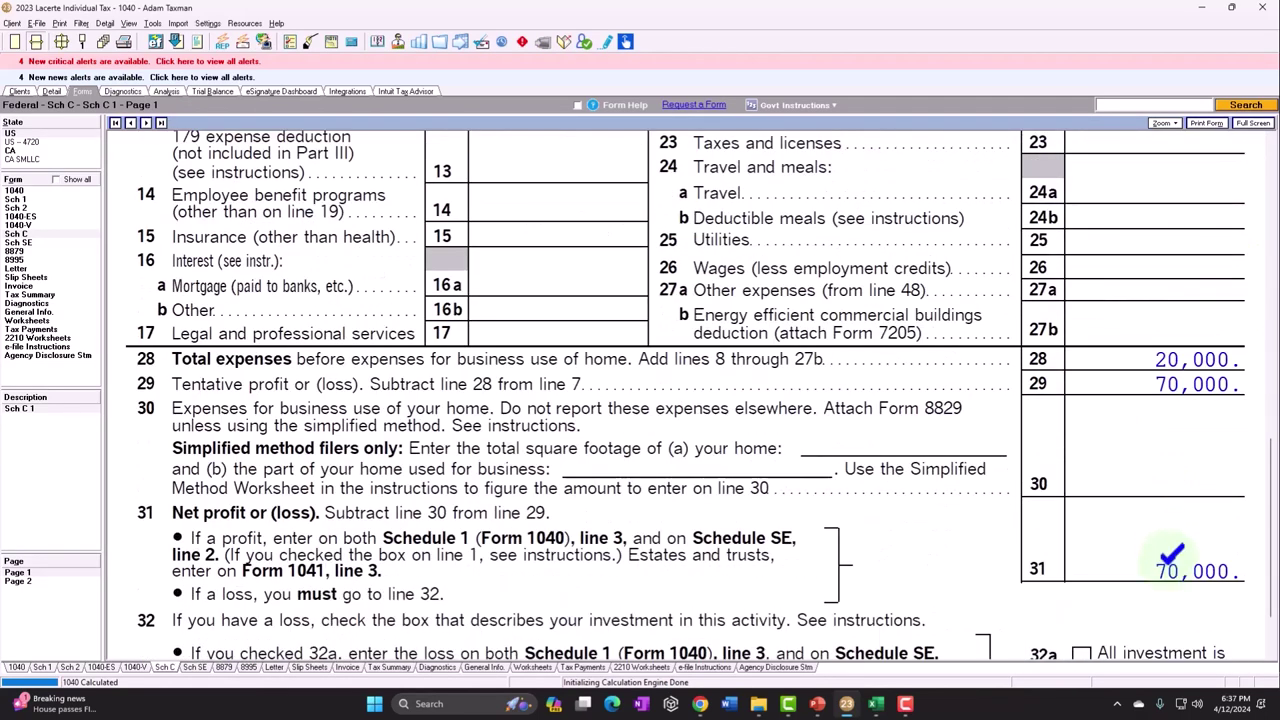
pyautogui.click(17, 580)
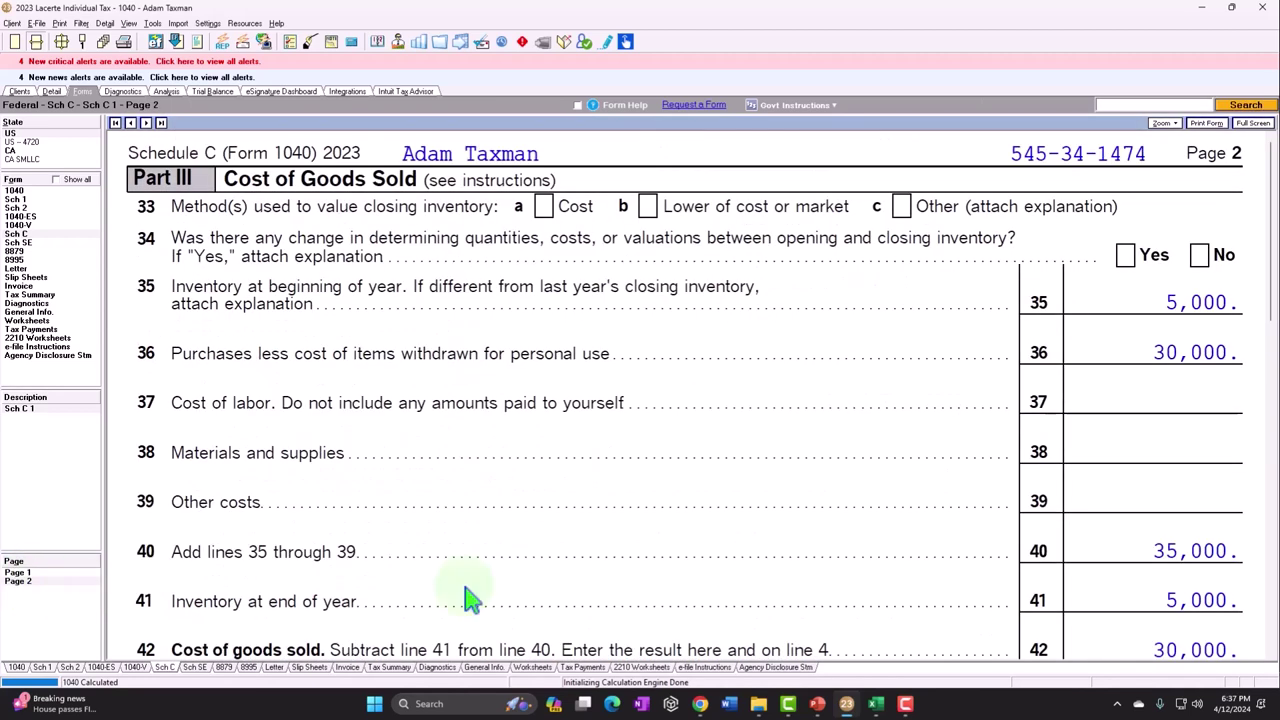
pyautogui.scroll(-1, 1050, 450)
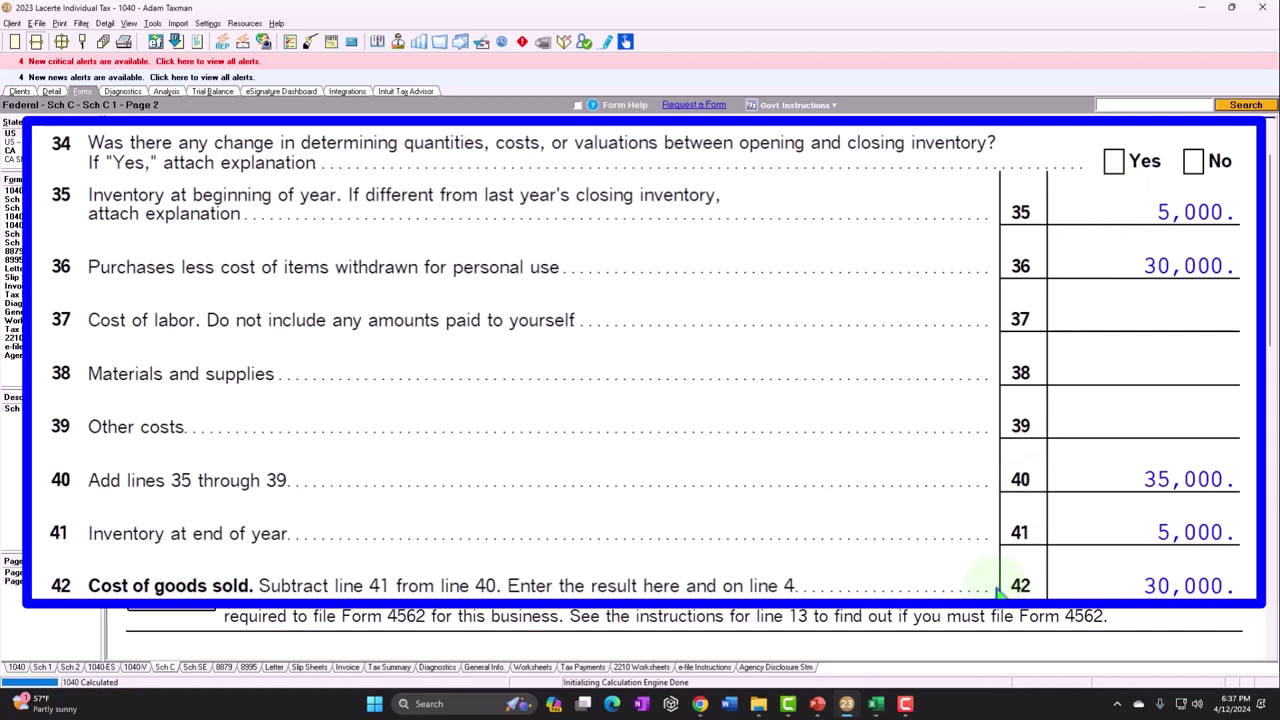
# Switch to the blank Excel workbook and enter the labels "Beg inv" in A1 and "Purchases" in A2
pyautogui.click(876, 704)
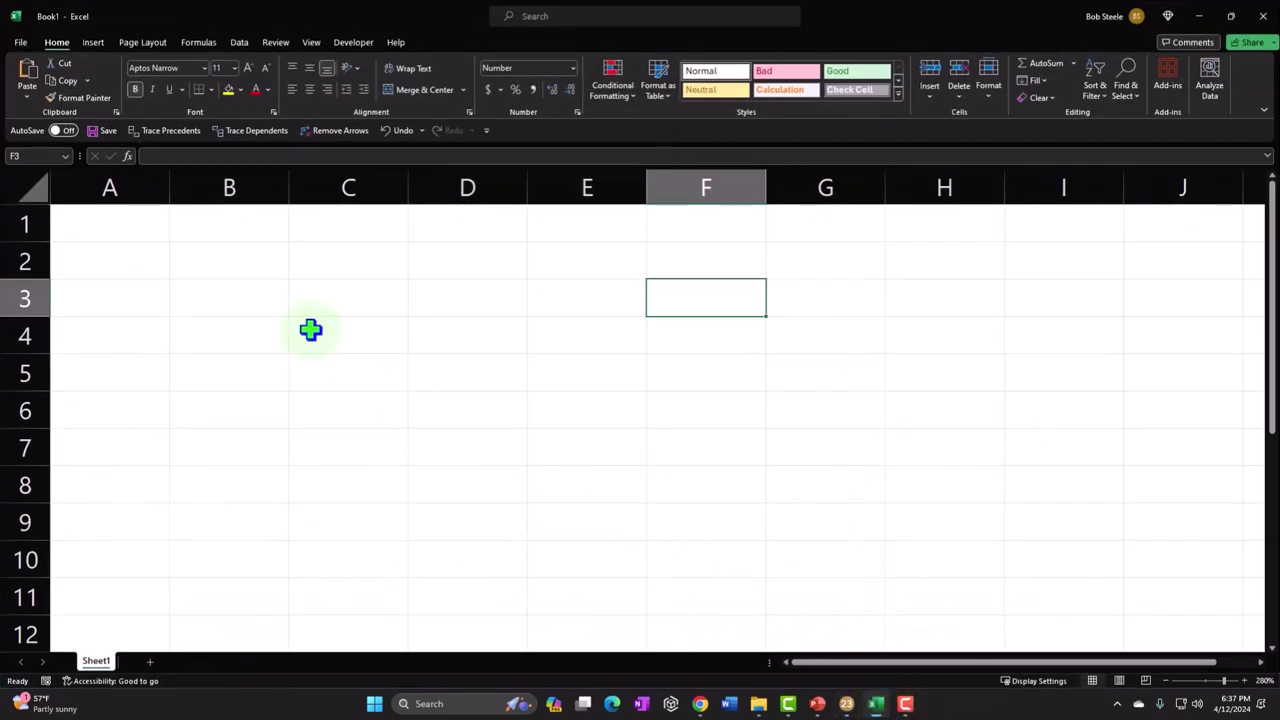
pyautogui.click(309, 329)
pyautogui.click(118, 238)
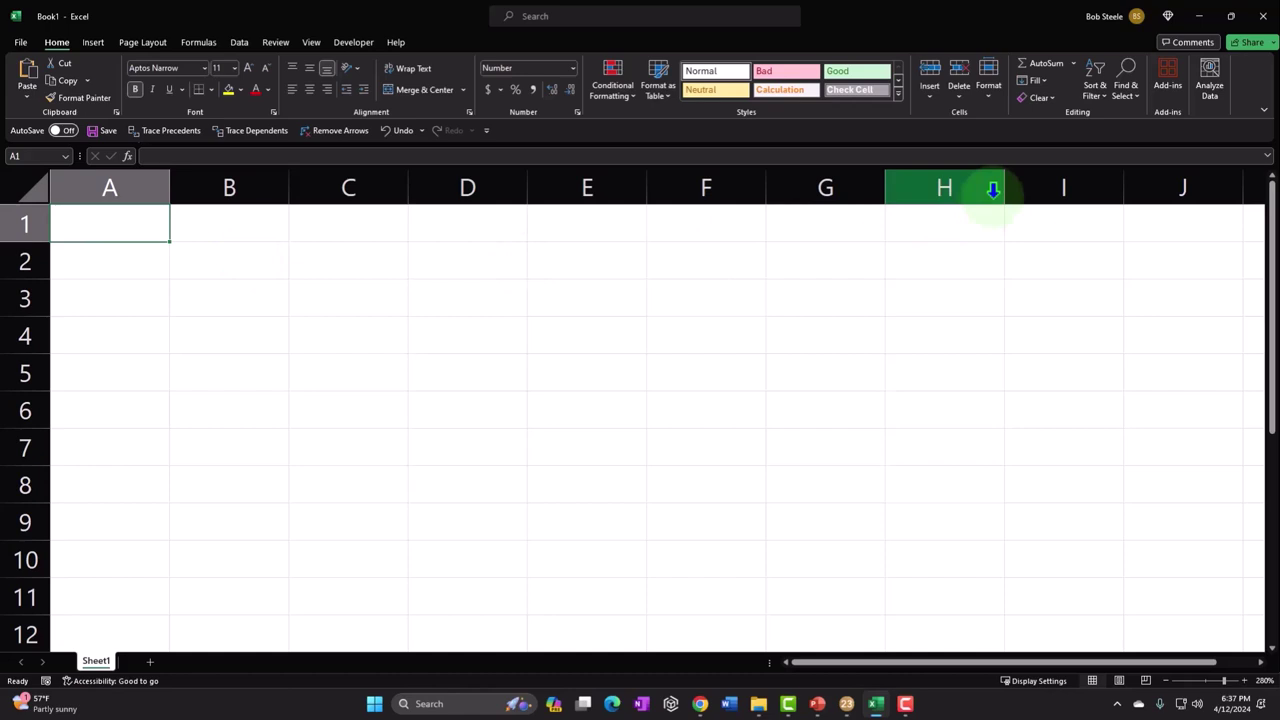
pyautogui.write('Beg inv')
pyautogui.press('Return')
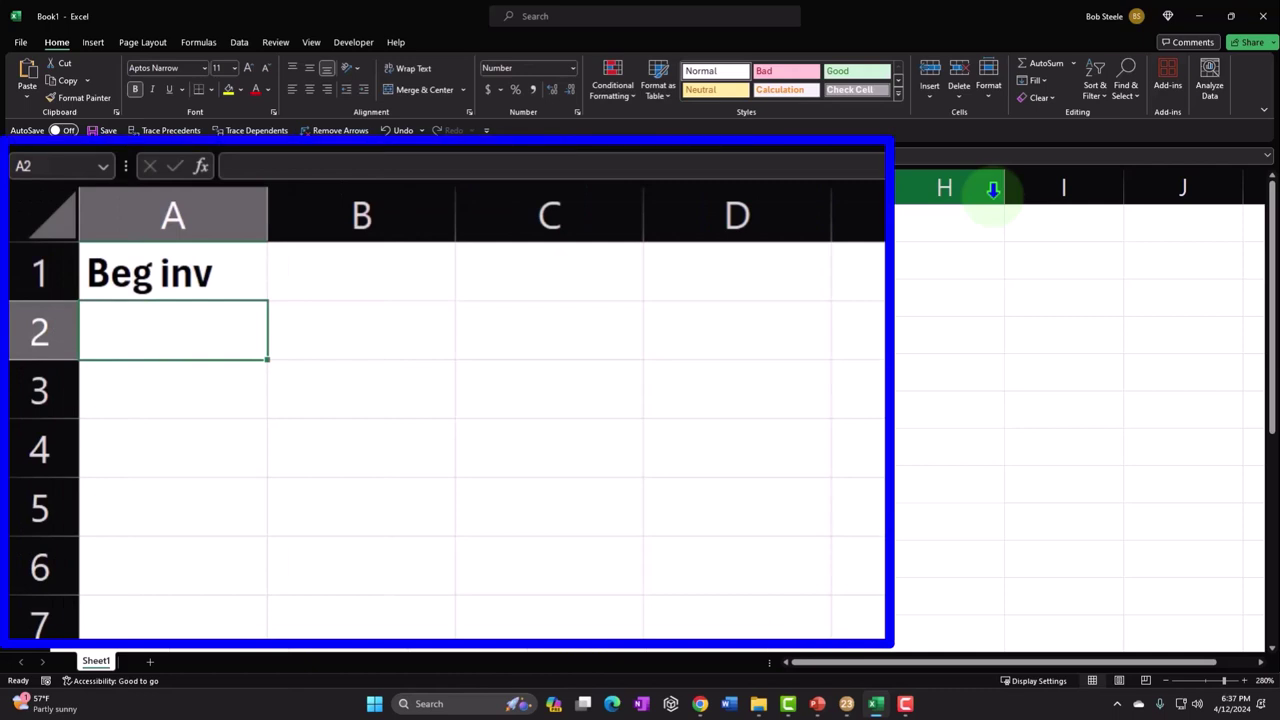
pyautogui.write('Purchases')
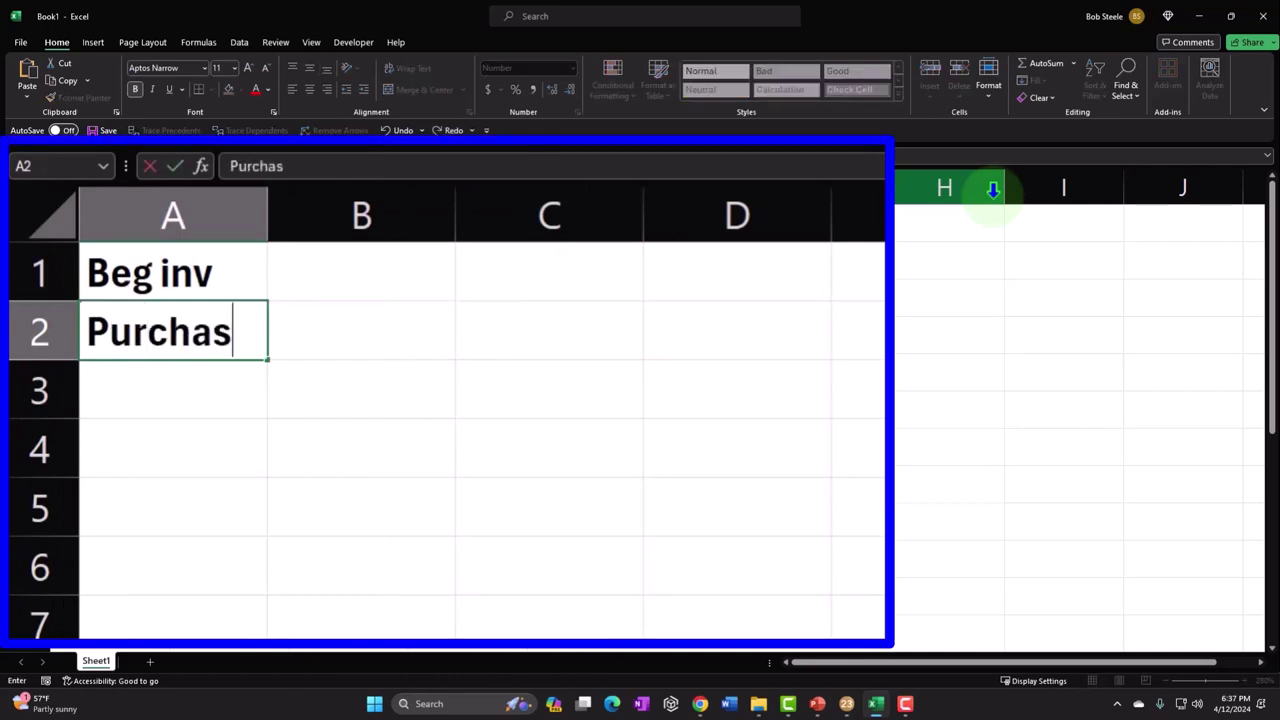
pyautogui.press('Return')
# Enter "Cost of goods available for sale" in A3 and widen column A to fit the label
pyautogui.write('C')
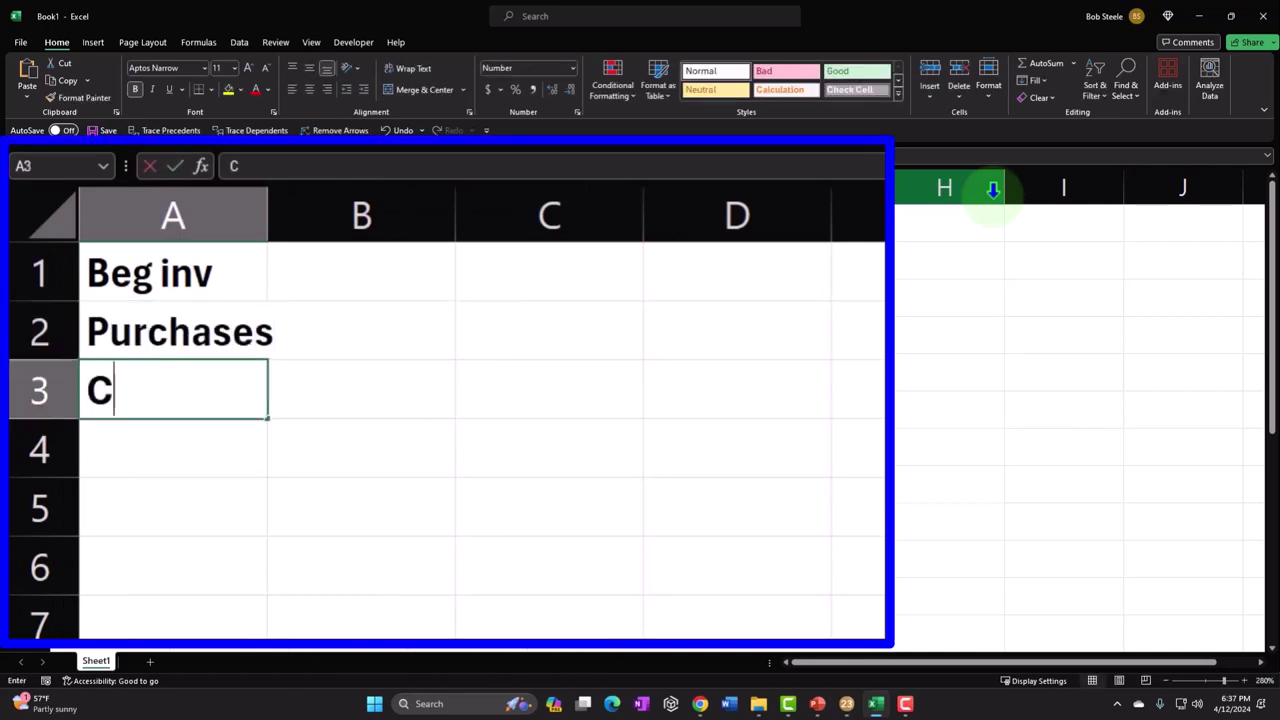
pyautogui.write('ost of goods')
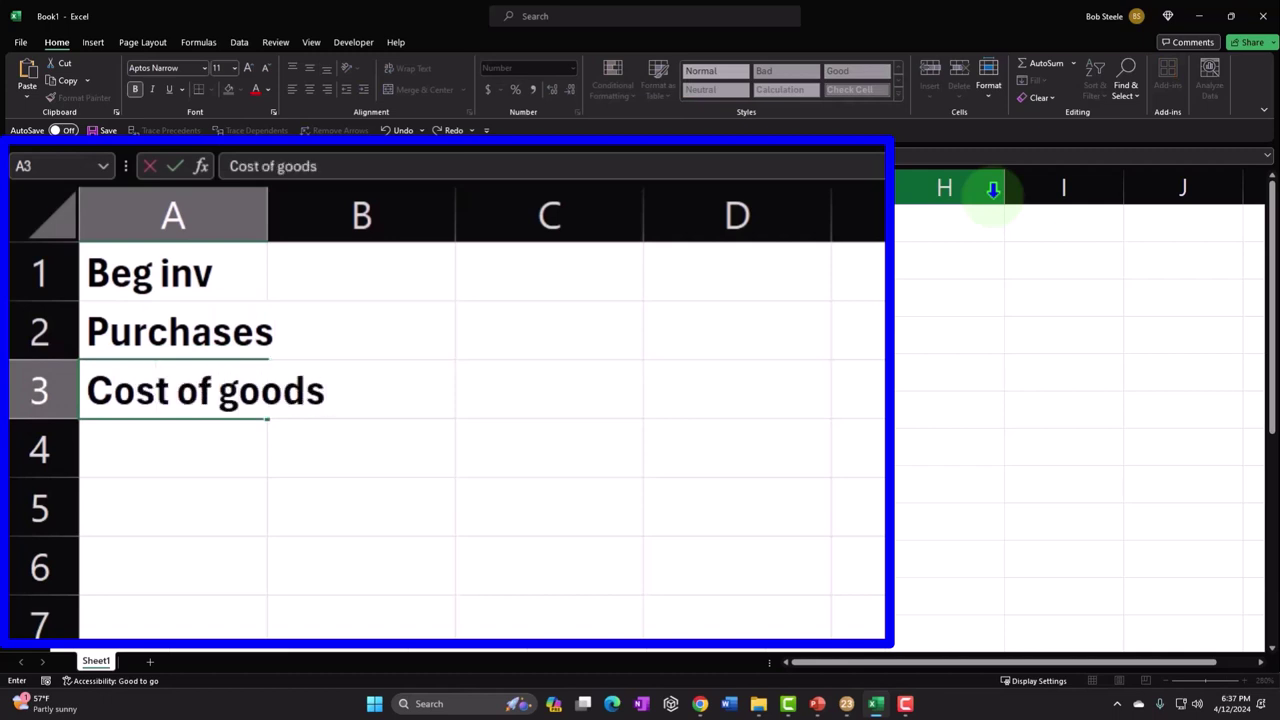
pyautogui.write(' available for sale')
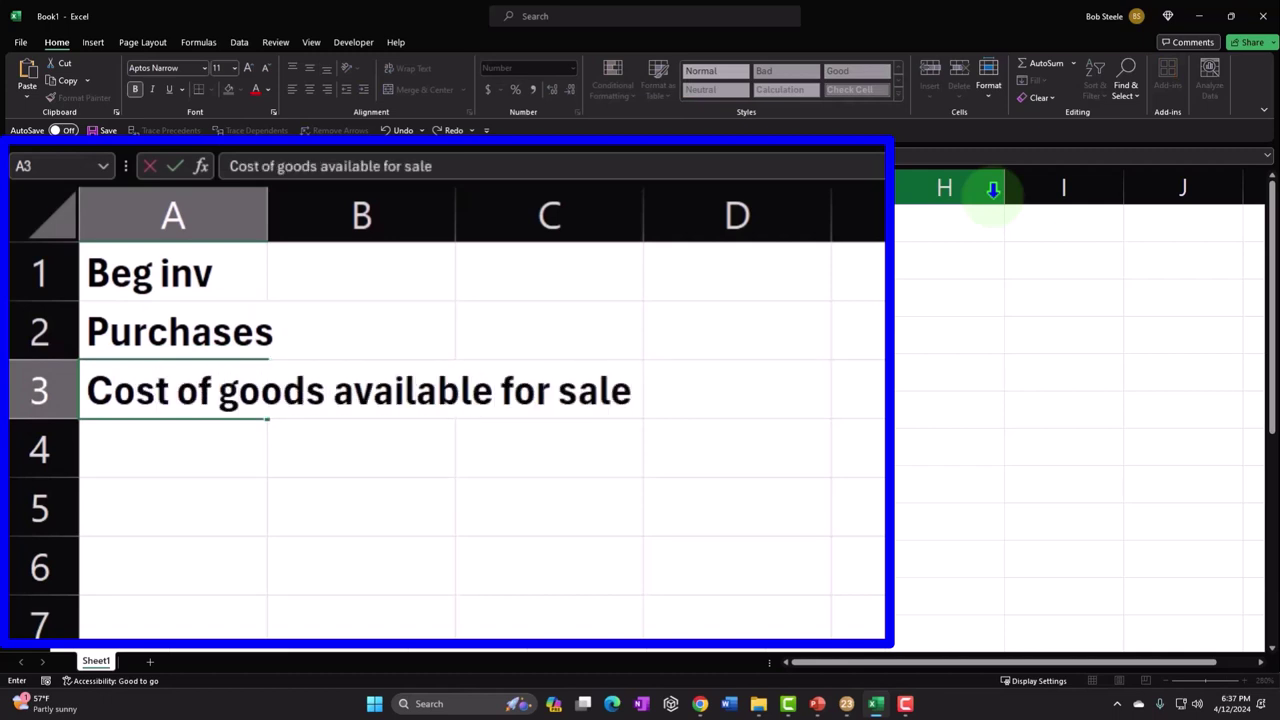
pyautogui.press('Return')
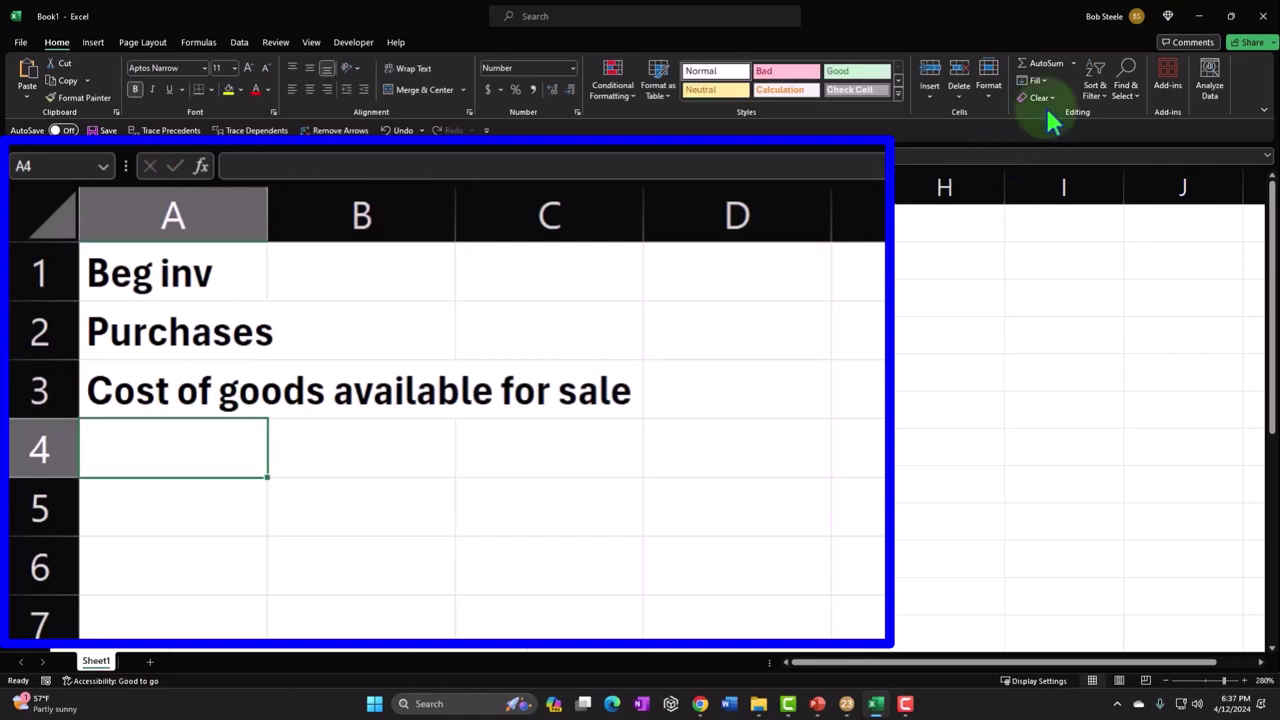
pyautogui.doubleClick(270, 209)
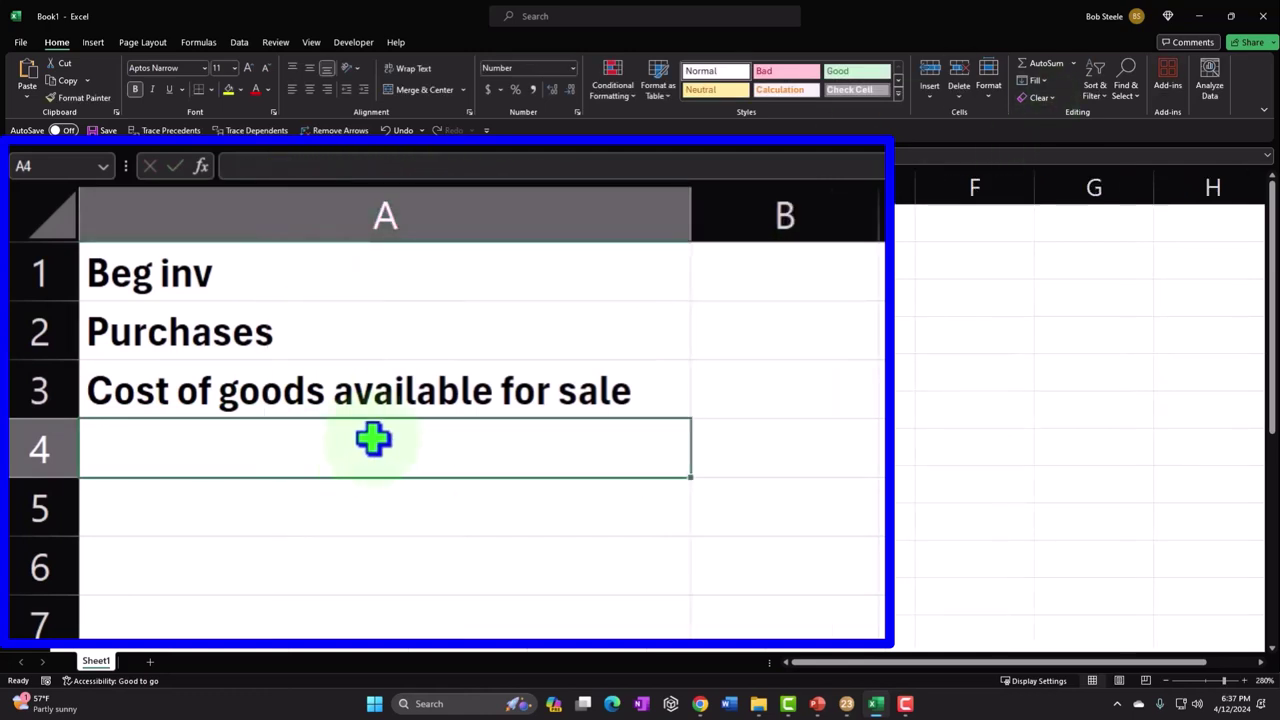
# Enter the label "- Ending Inventory" in cell A4
pyautogui.write('- Ending Enf')
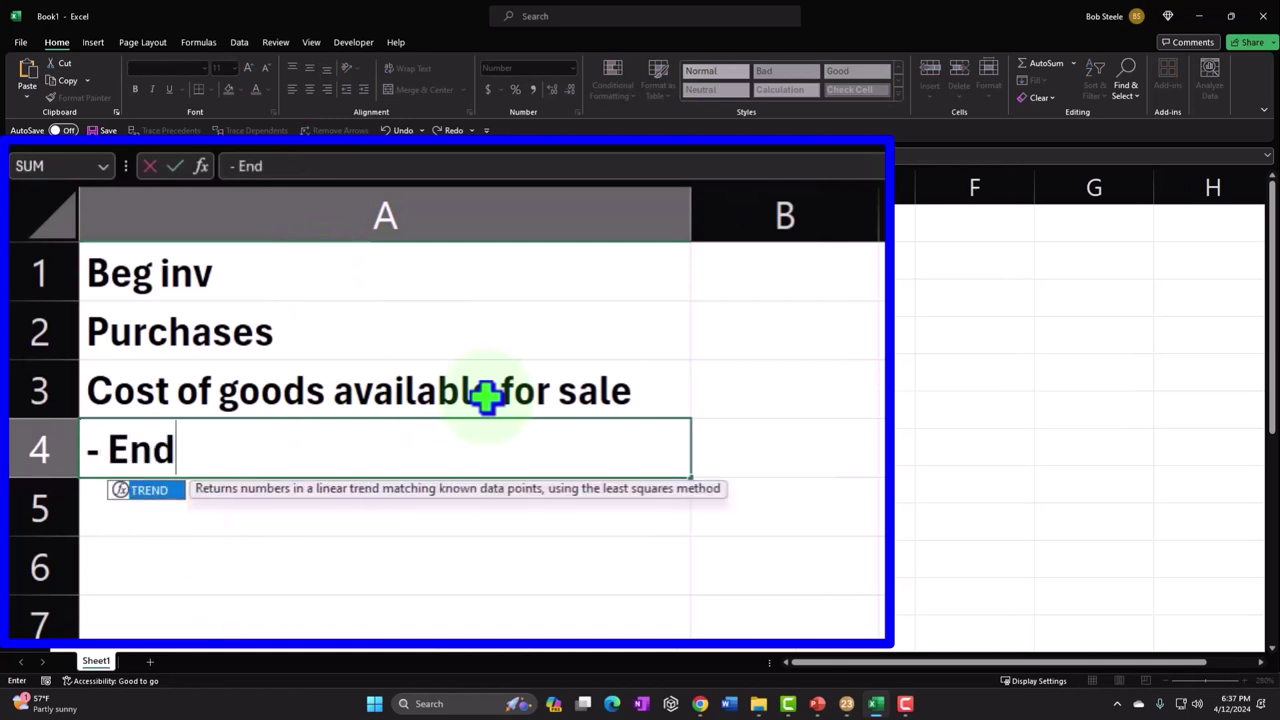
pyautogui.press('BackSpace')
pyautogui.write('v')
pyautogui.press('BackSpace')
pyautogui.press('BackSpace')
pyautogui.press('BackSpace')
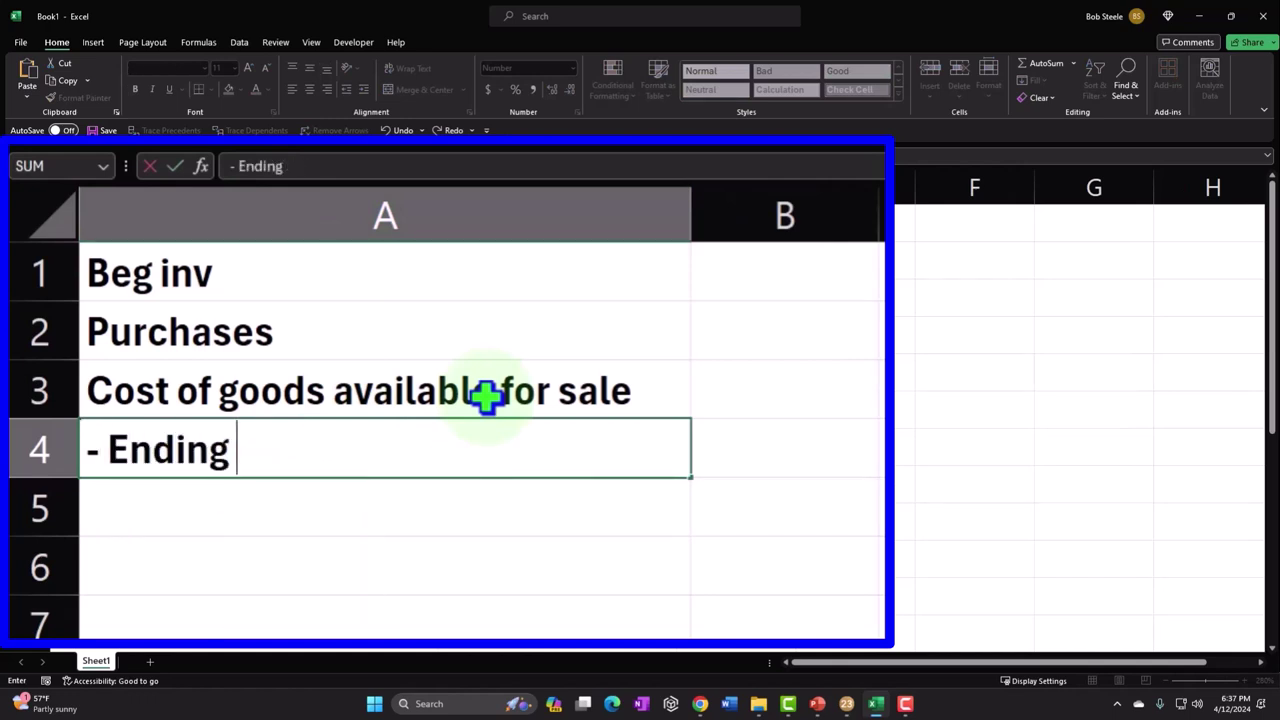
pyautogui.write('Inventory')
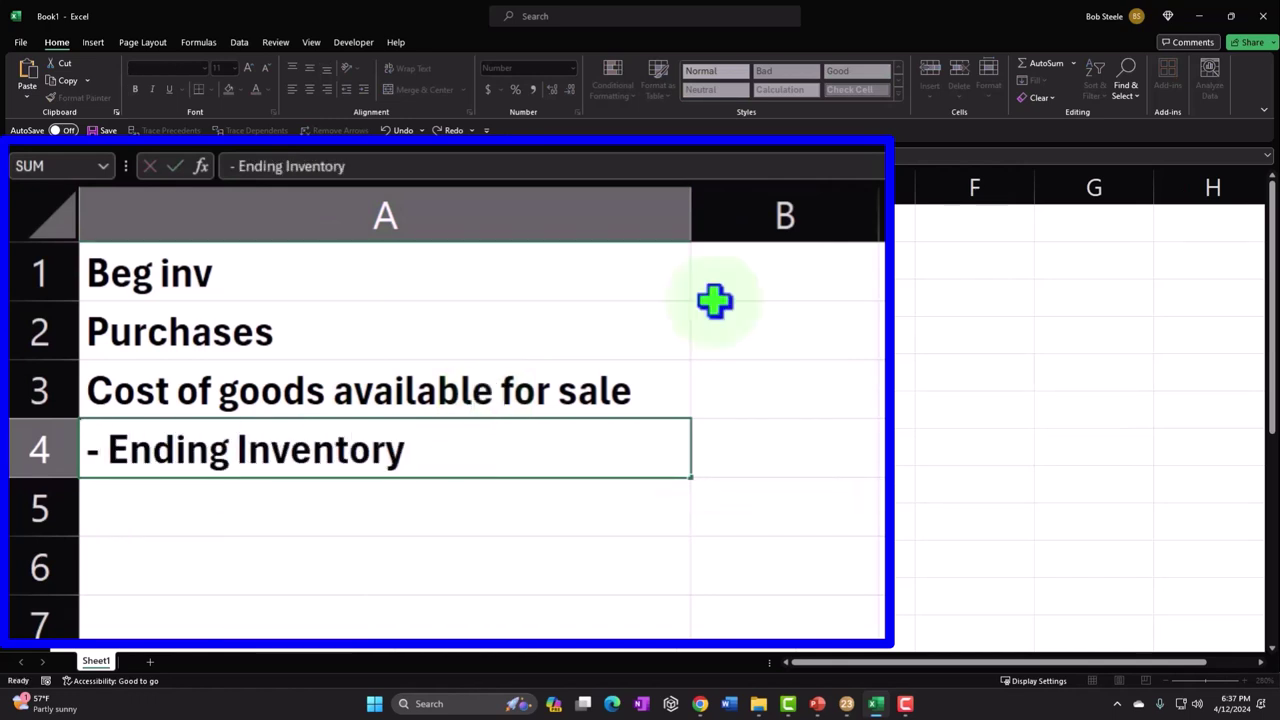
pyautogui.press('Return')
# Replace the leading equals sign in A4 with an apostrophe to store "- Ending Inventory" as text
pyautogui.doubleClick(368, 452)
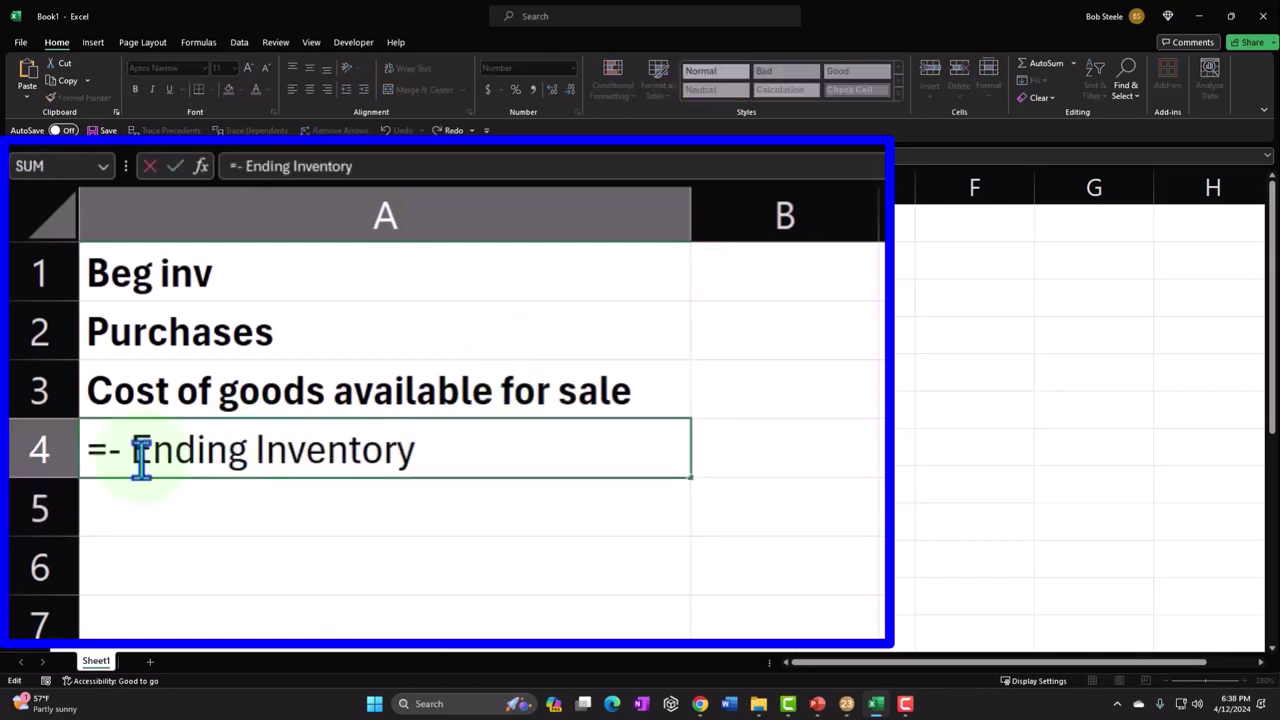
pyautogui.click(106, 452)
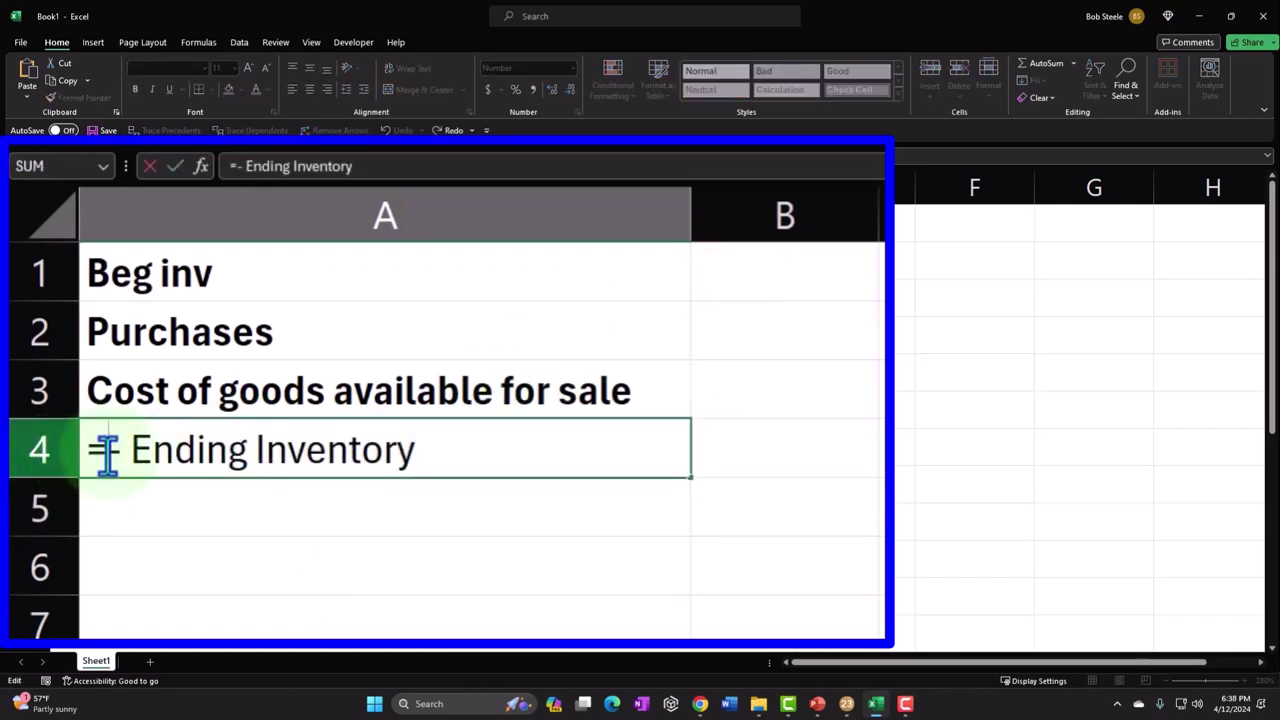
pyautogui.press('BackSpace')
pyautogui.write("'")
pyautogui.press('Return')
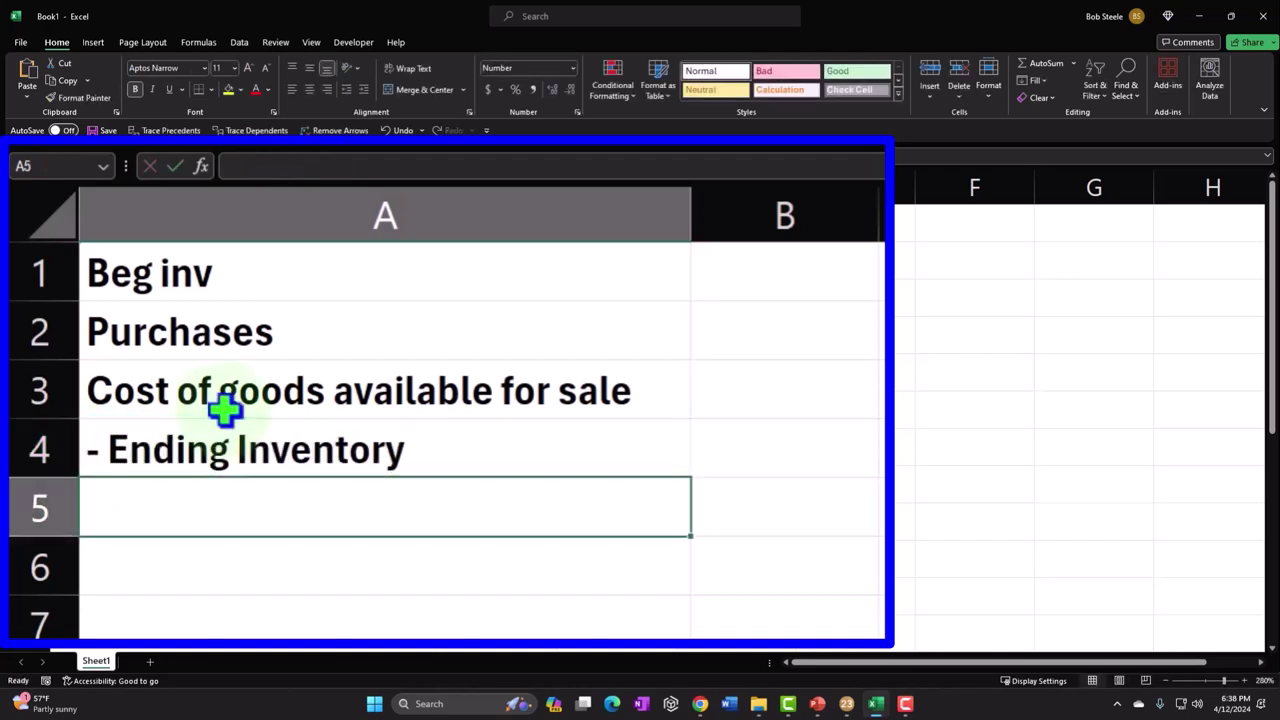
# Prefix the "Purchases" label in A2 with a plus sign stored as text, making it "+Purchases"
pyautogui.doubleClick(86, 331)
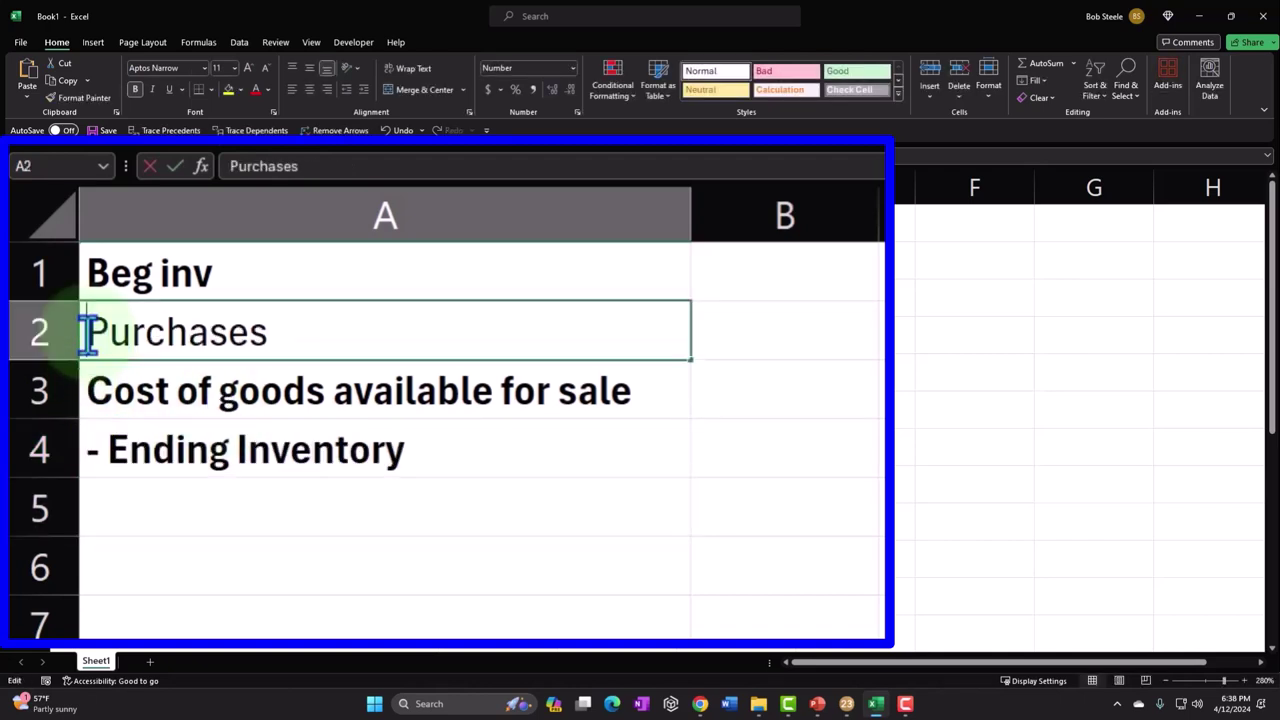
pyautogui.write("'+")
pyautogui.press('Return')
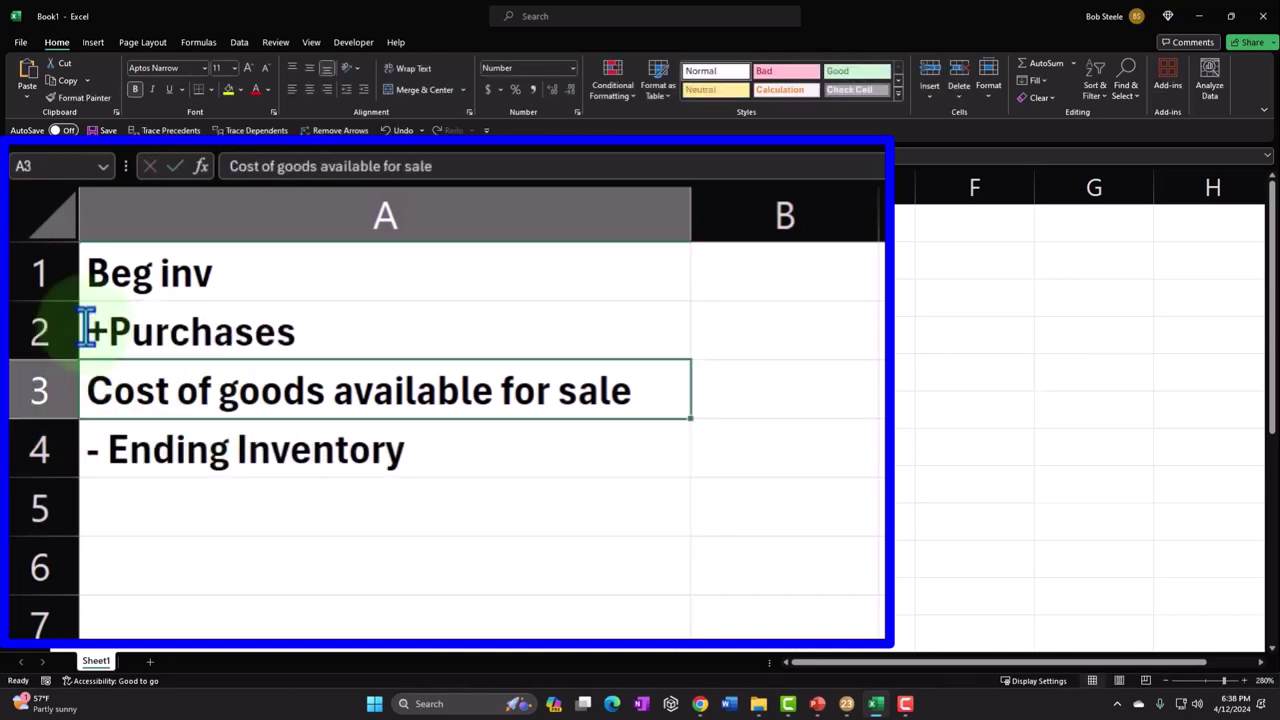
# Enter the label "= Cost of goods sold (COGS)" as text in cell A5
pyautogui.press('Down')
pyautogui.press('Down')
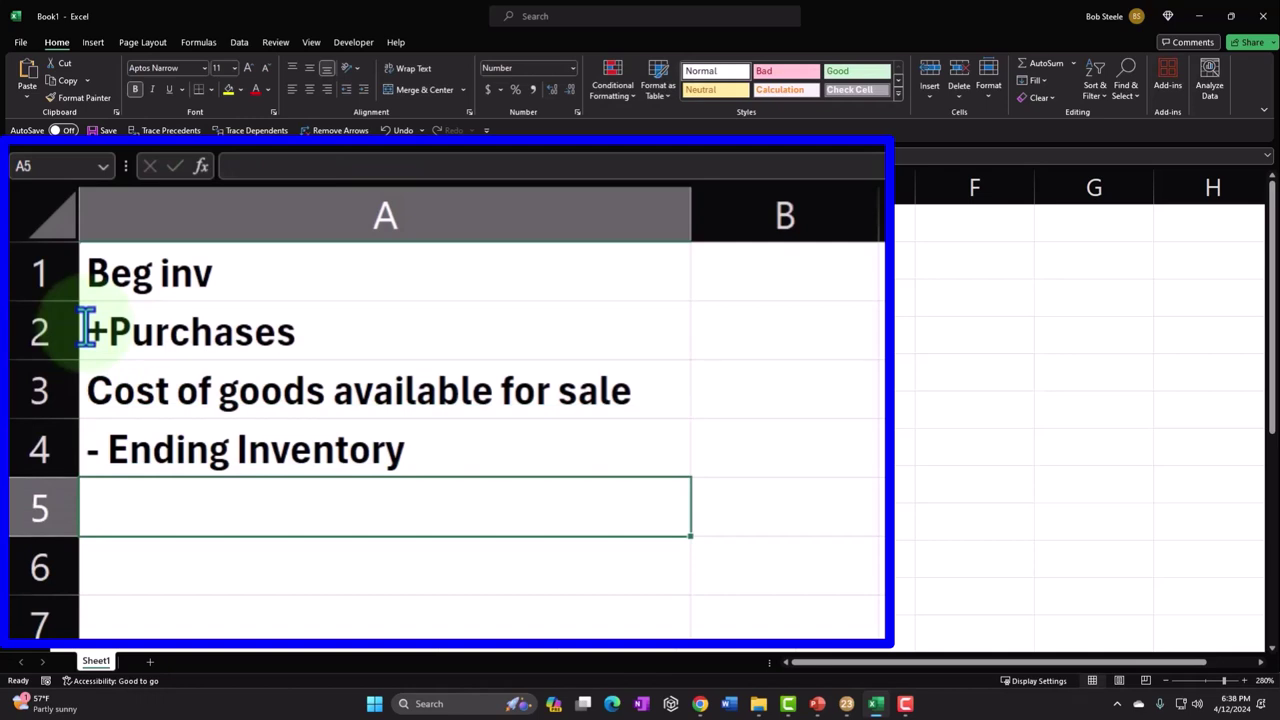
pyautogui.write("'")
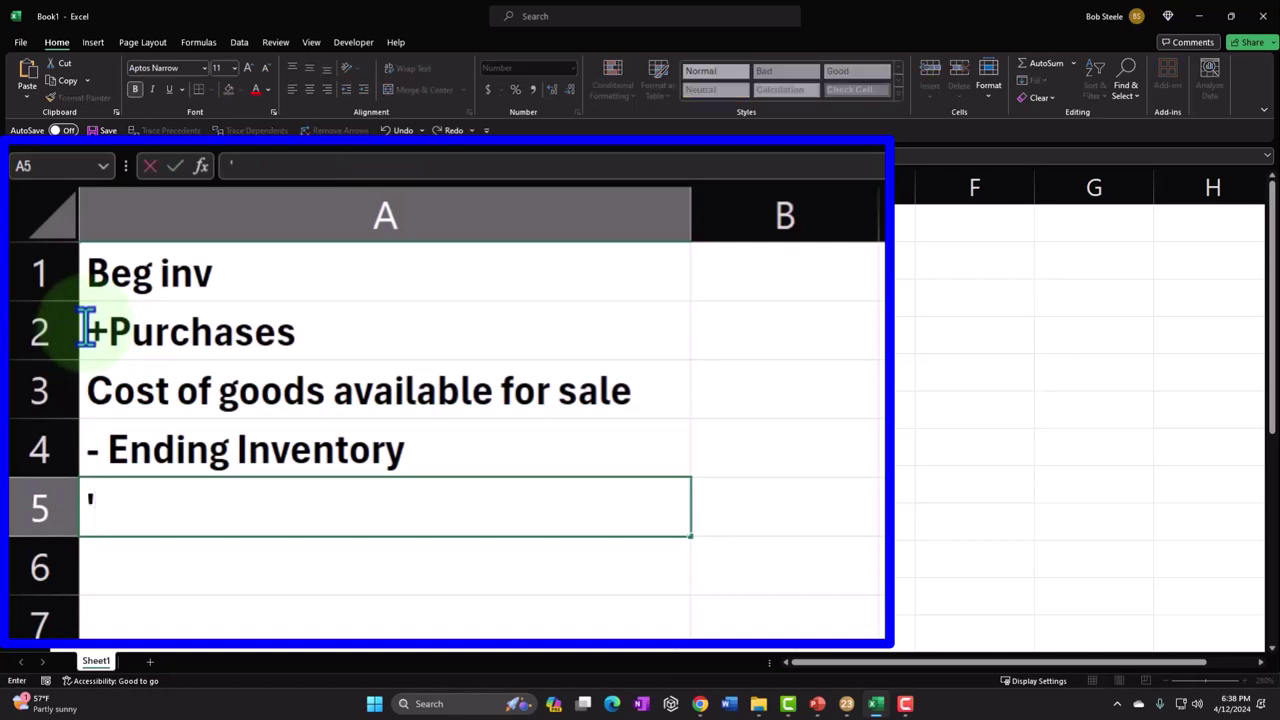
pyautogui.write('= Cost of g')
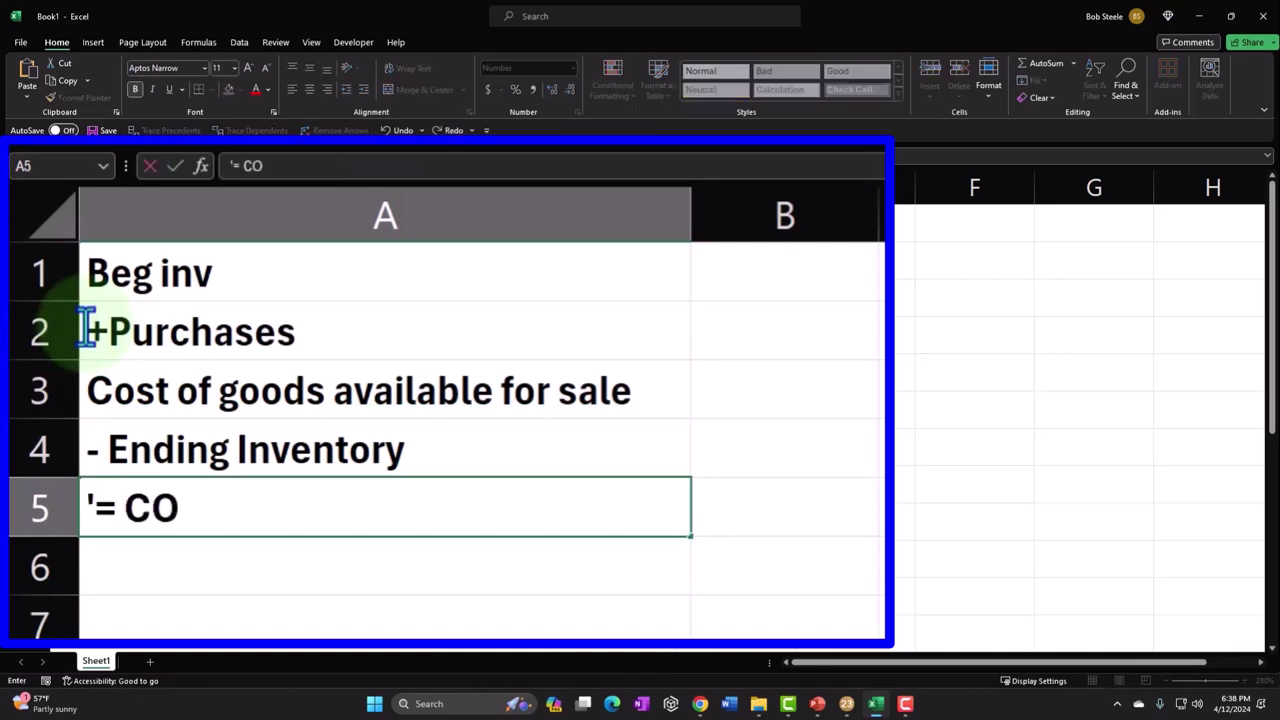
pyautogui.write('oods')
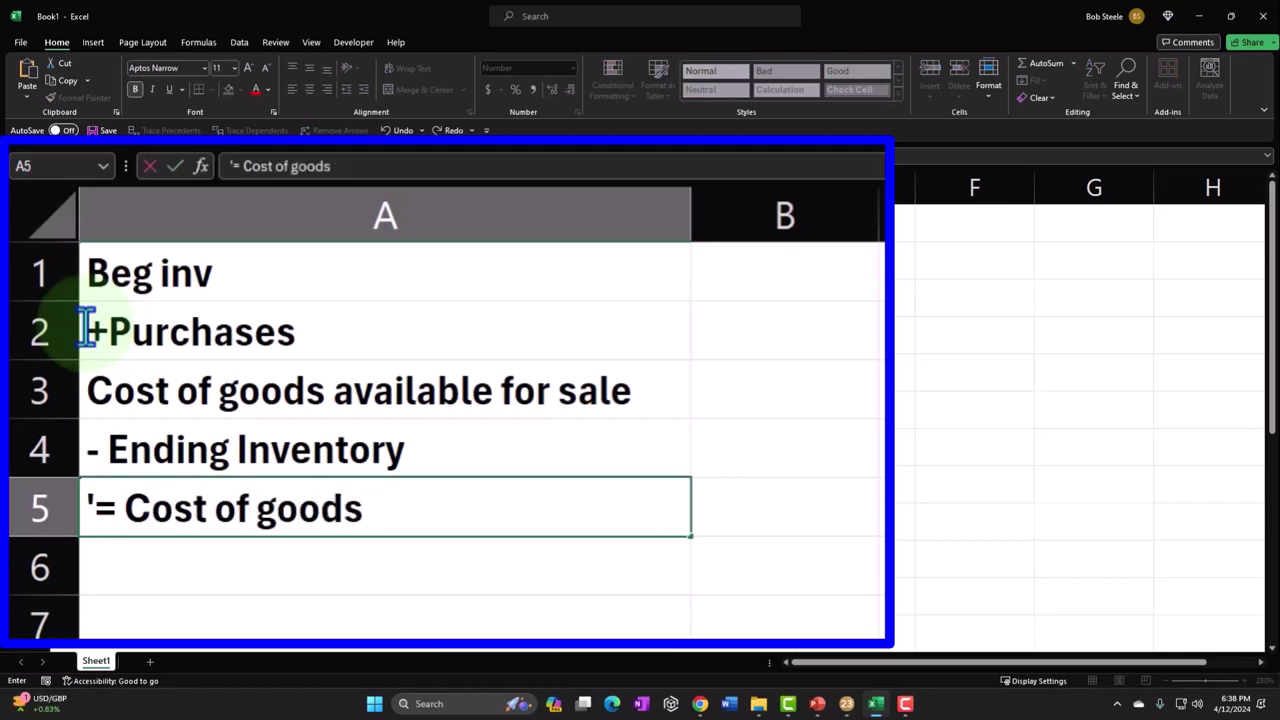
pyautogui.write(' sold (COGS)')
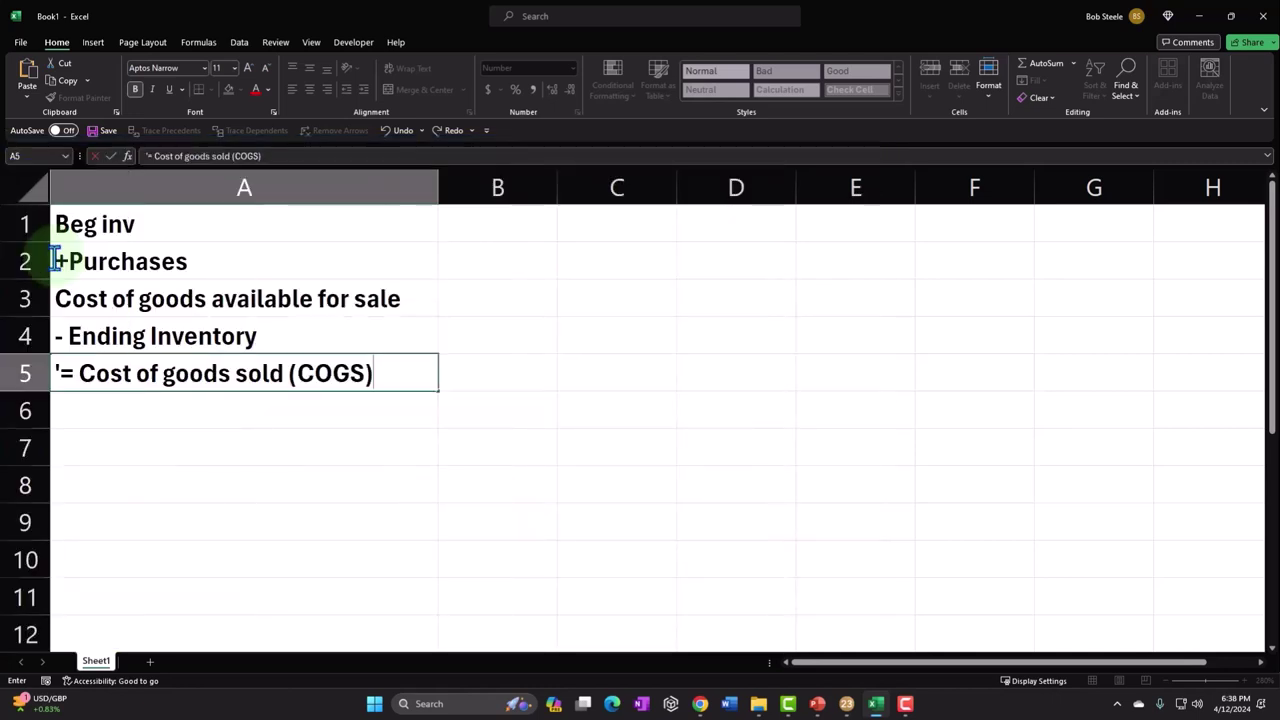
pyautogui.press('Return')
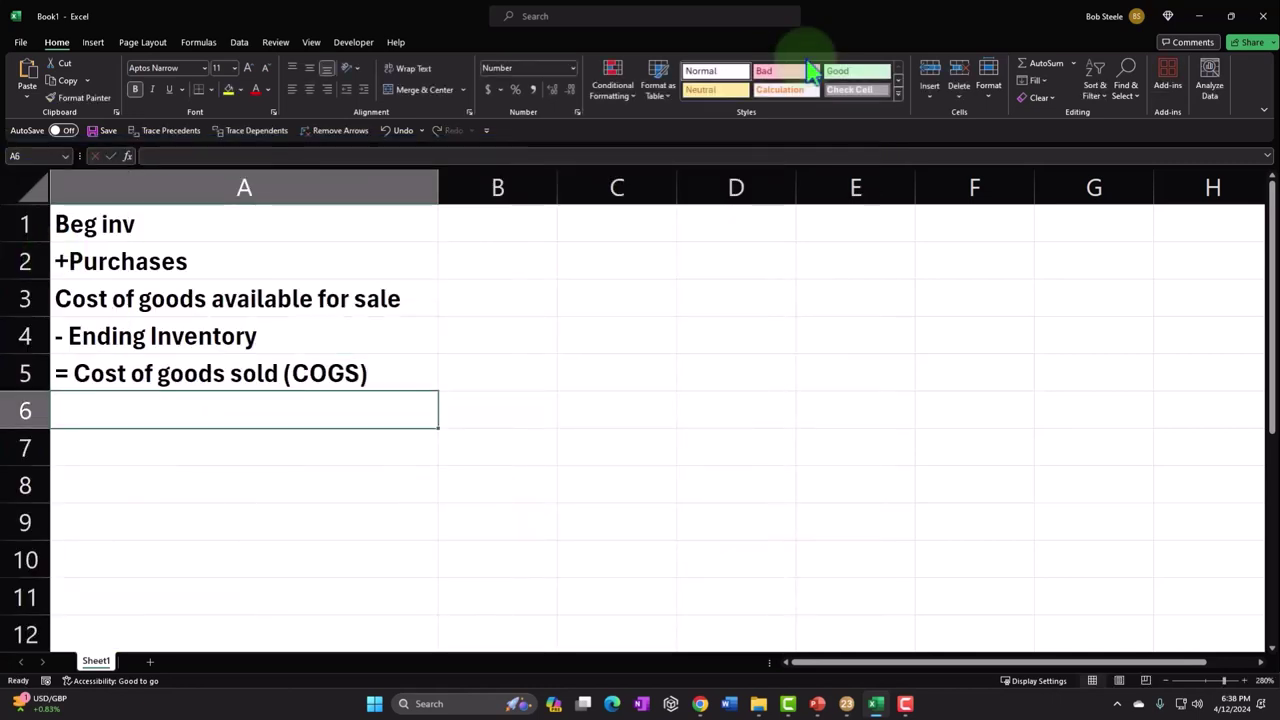
# Enter 5000 as the beginning inventory in B1 and fill the purchases cell B2 with yellow
pyautogui.press('Right')
pyautogui.press('Up')
pyautogui.press('Up')
pyautogui.press('Up')
pyautogui.press('Up')
pyautogui.press('Up')
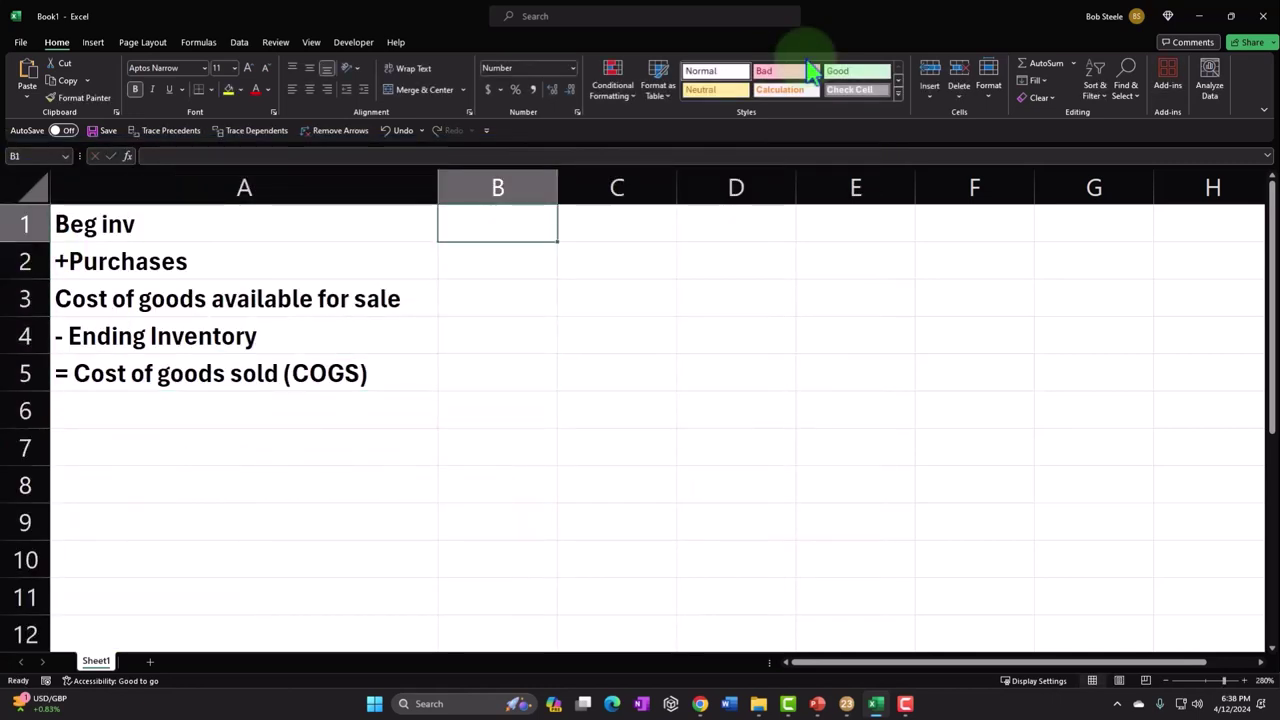
pyautogui.write('5000')
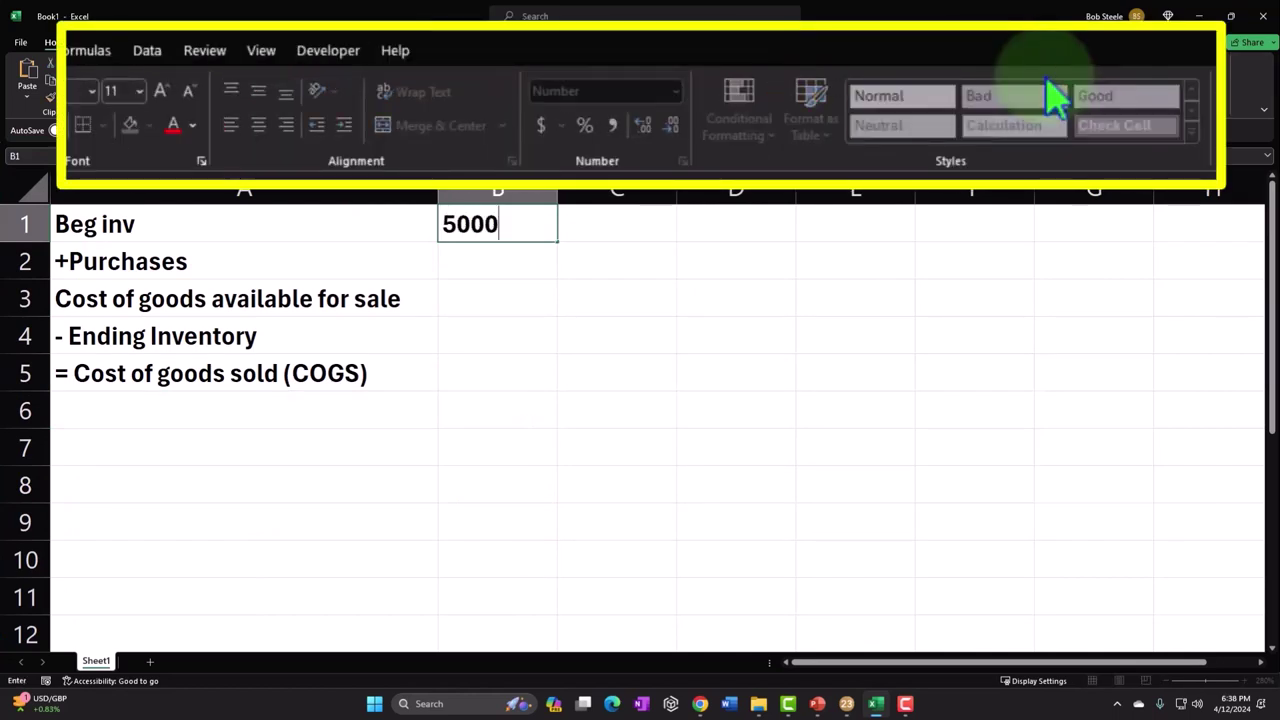
pyautogui.press('Return')
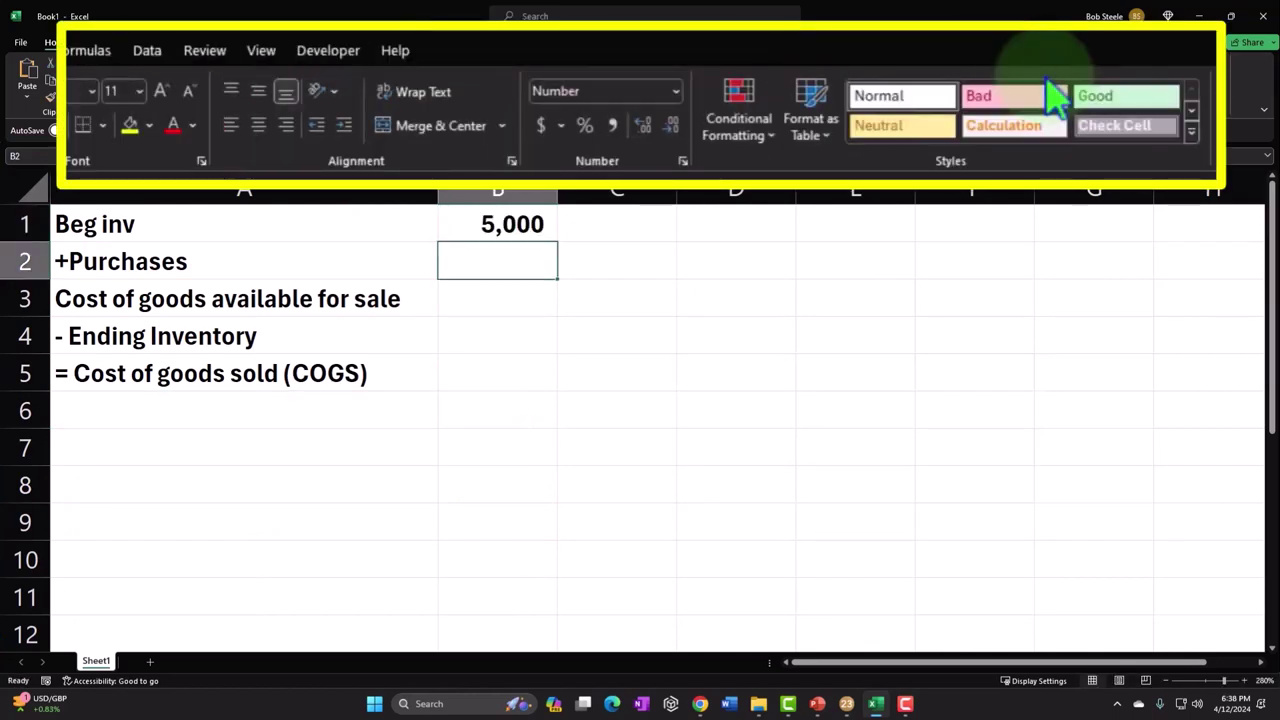
pyautogui.click(130, 125)
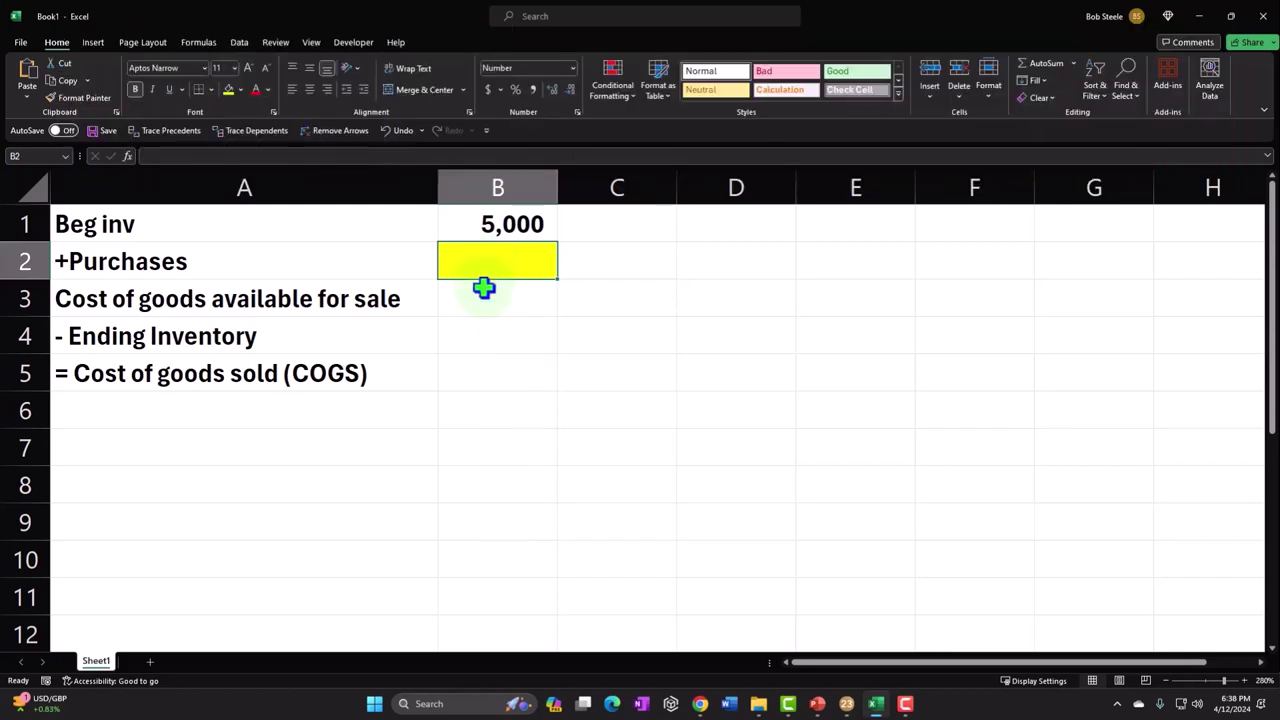
# Enter 30000 for cost of goods available for sale in B3 and 6000 for ending inventory in B4
pyautogui.click(483, 288)
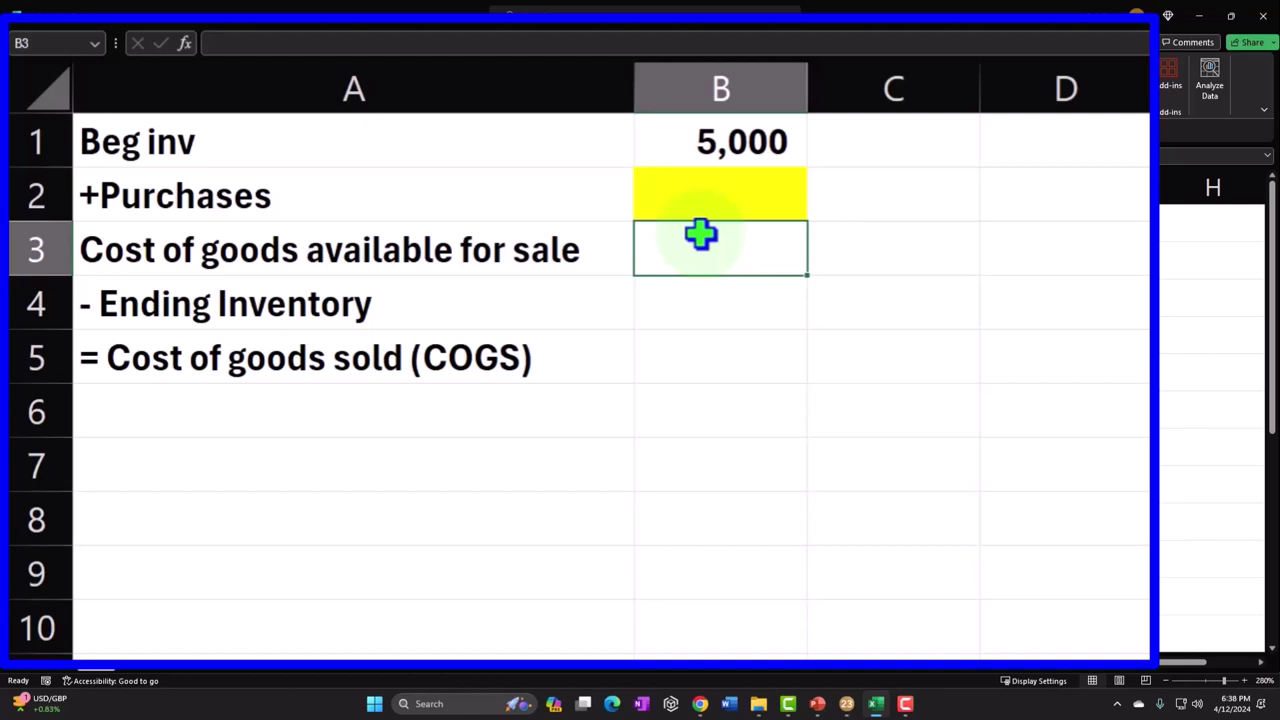
pyautogui.write('30000')
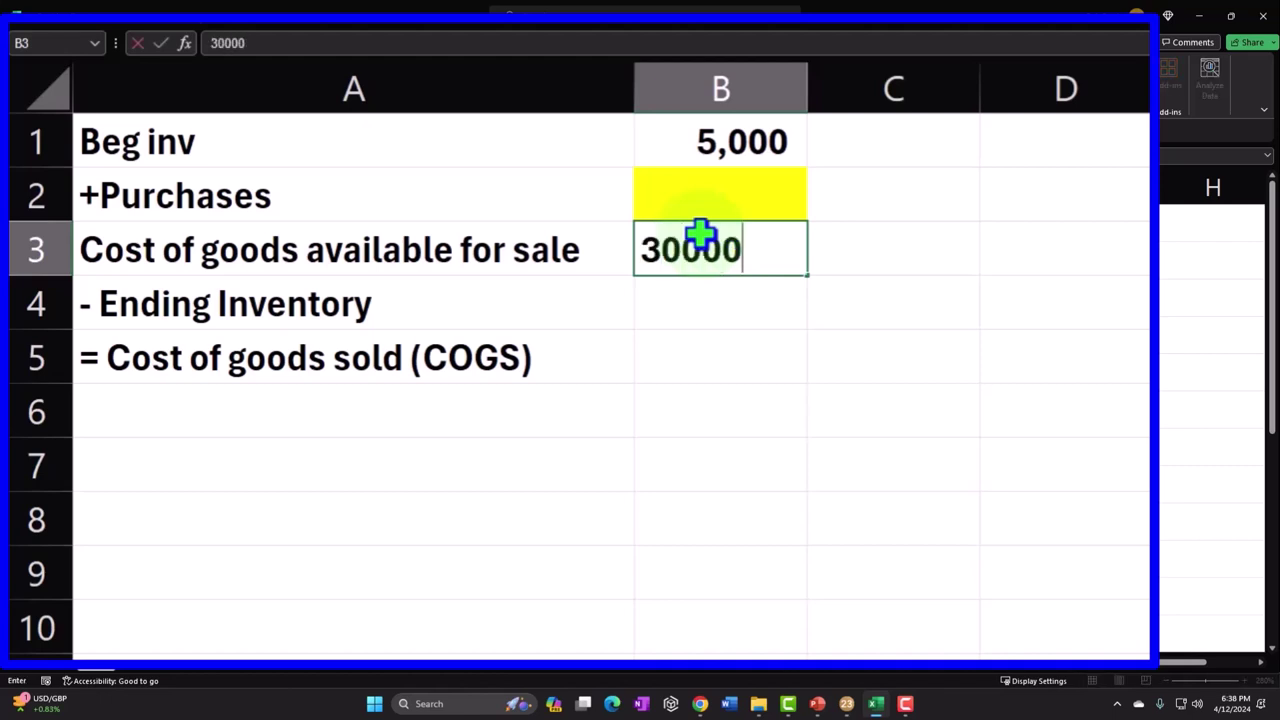
pyautogui.press('Return')
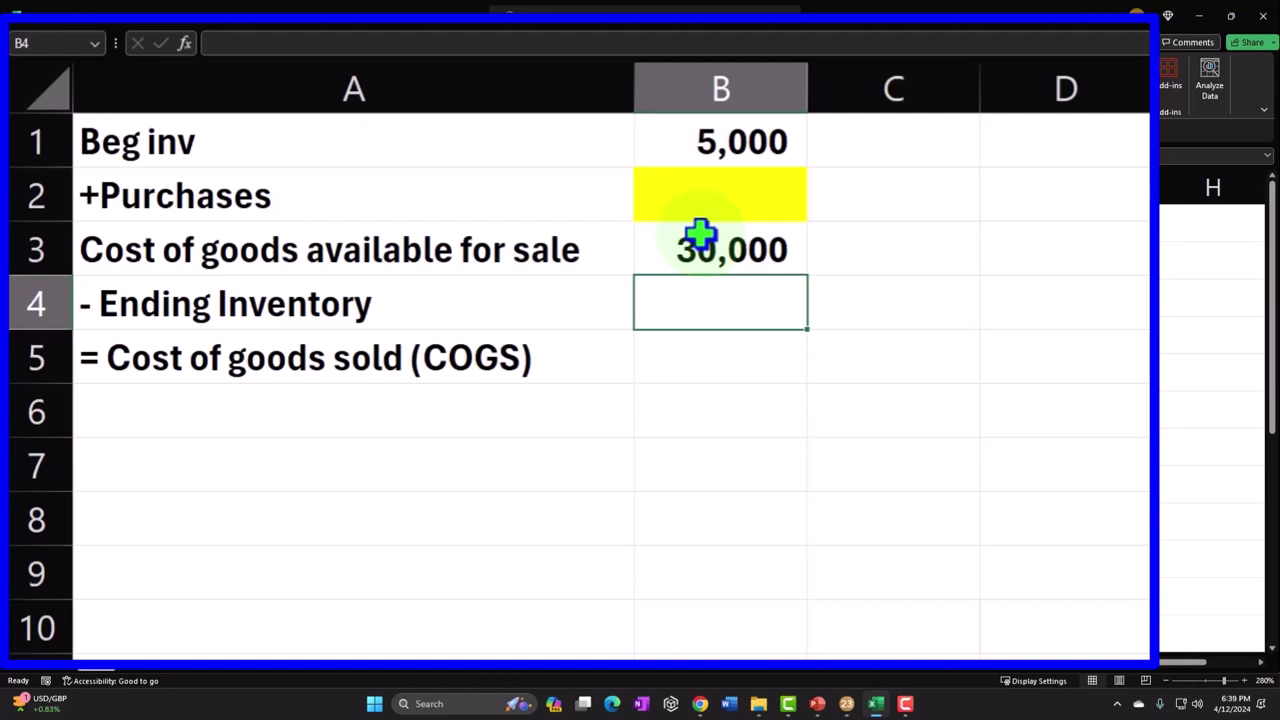
pyautogui.write('6000')
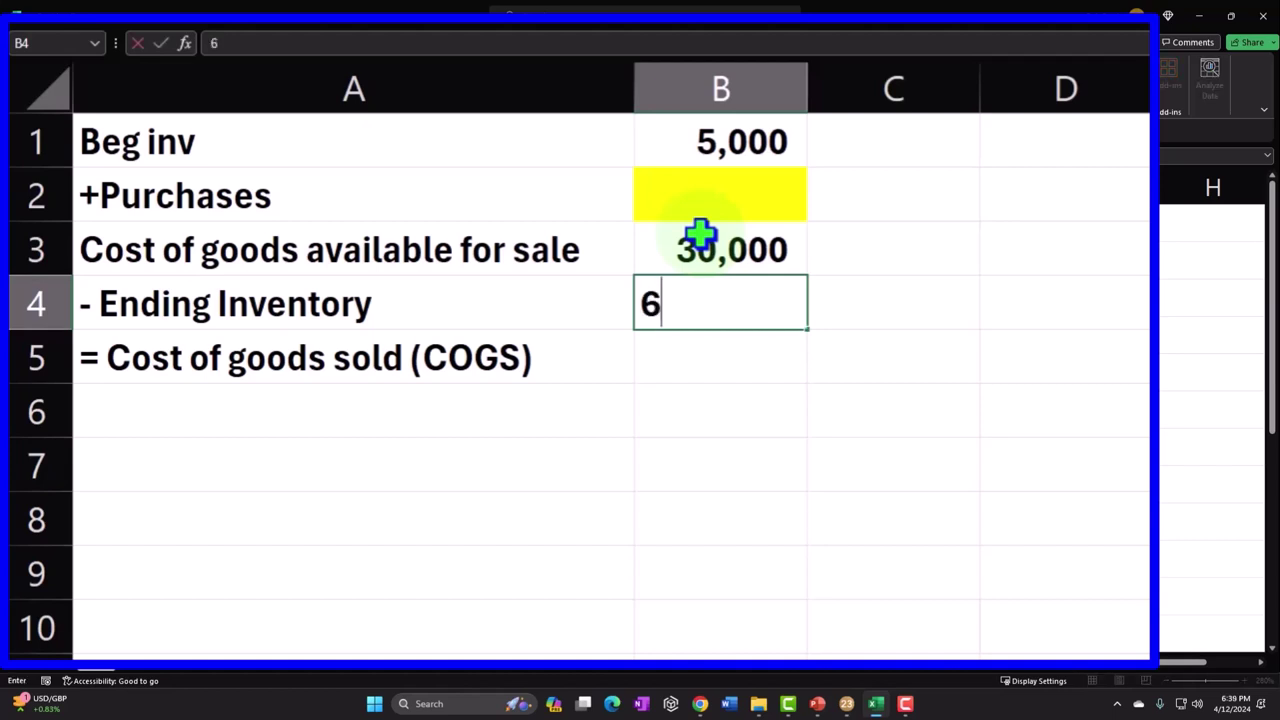
pyautogui.press('Return')
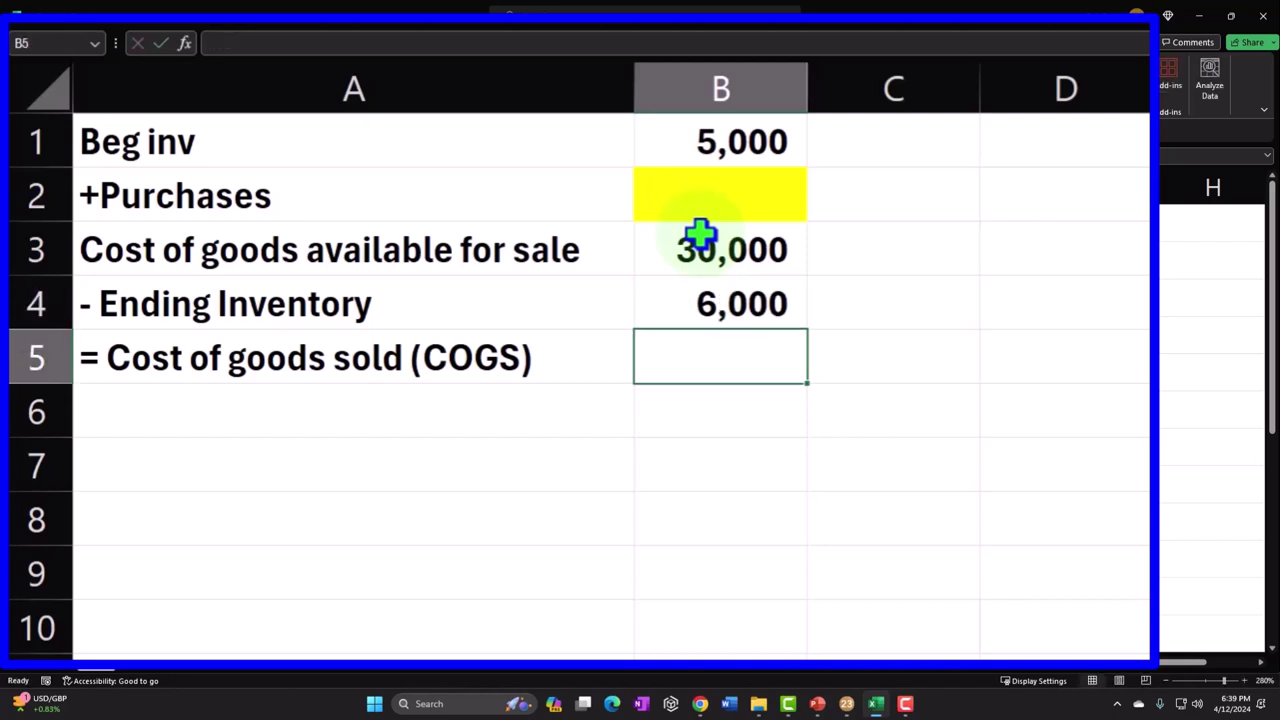
# Clear the amount in B3 and enter 30,000 as the cost of goods sold in B5
pyautogui.click(703, 256)
pyautogui.press('Delete')
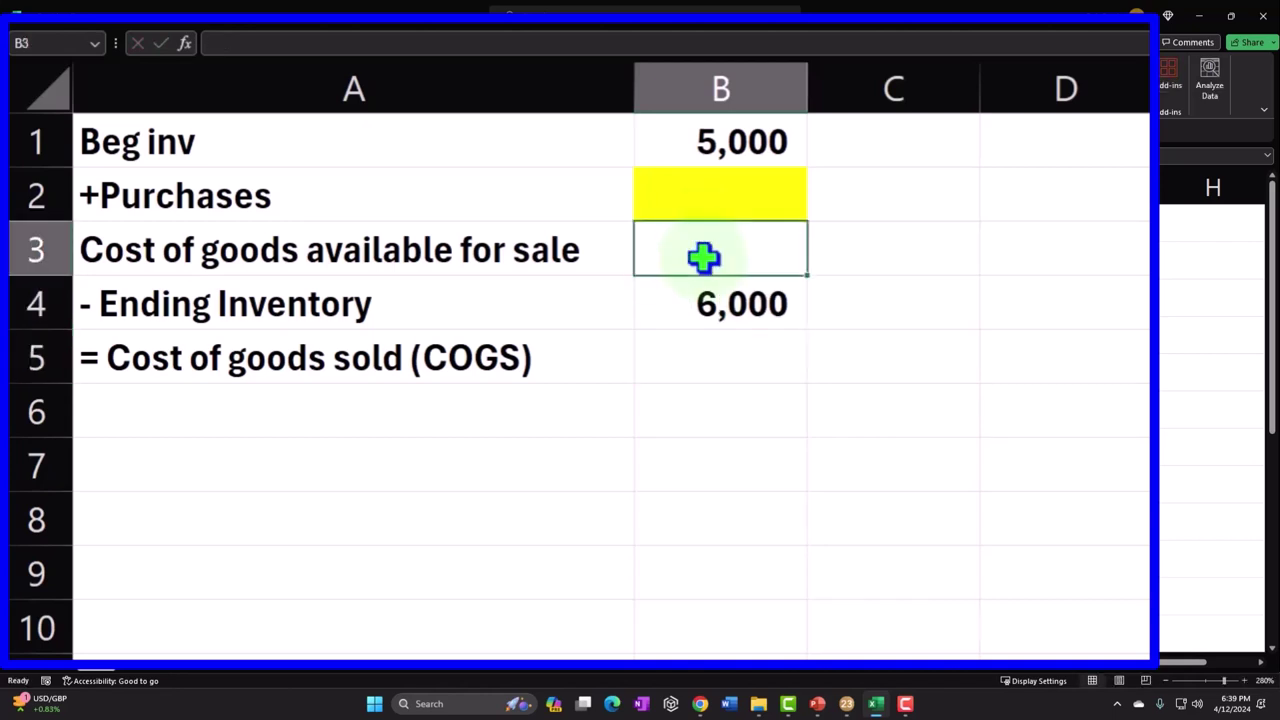
pyautogui.press('Return')
pyautogui.click(703, 257)
pyautogui.press('Return')
pyautogui.press('Return')
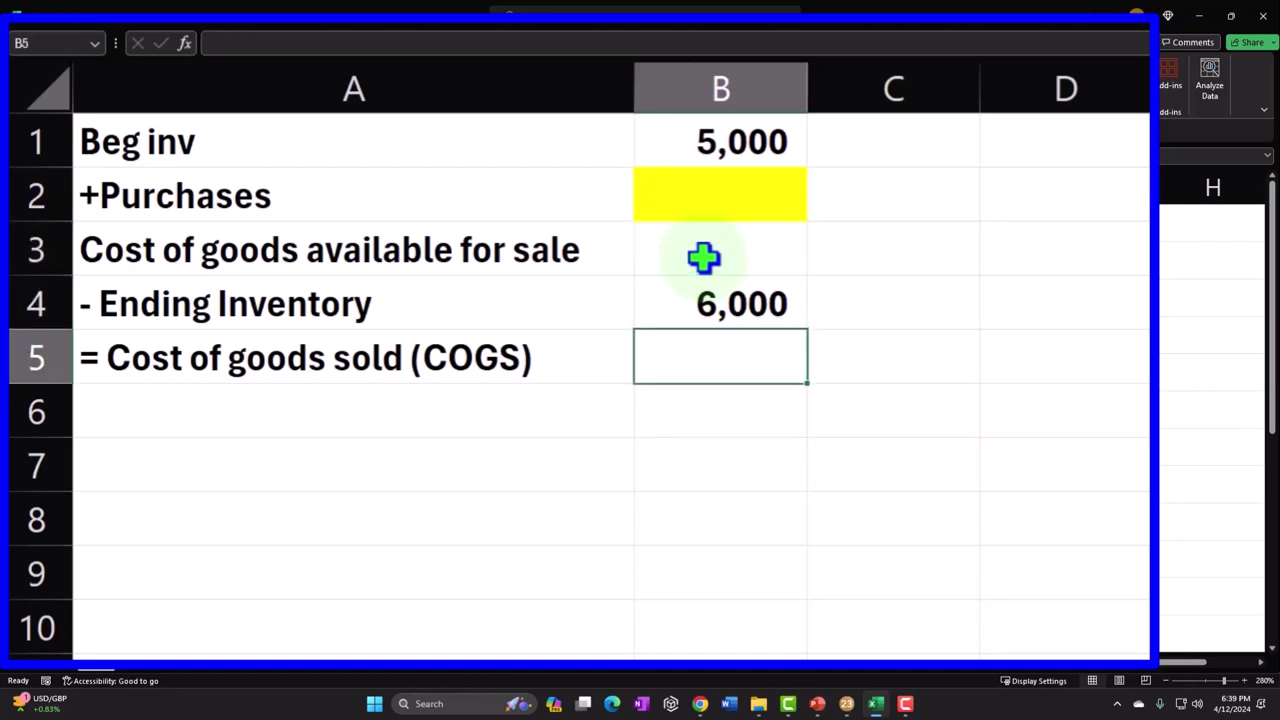
pyautogui.write('30,000')
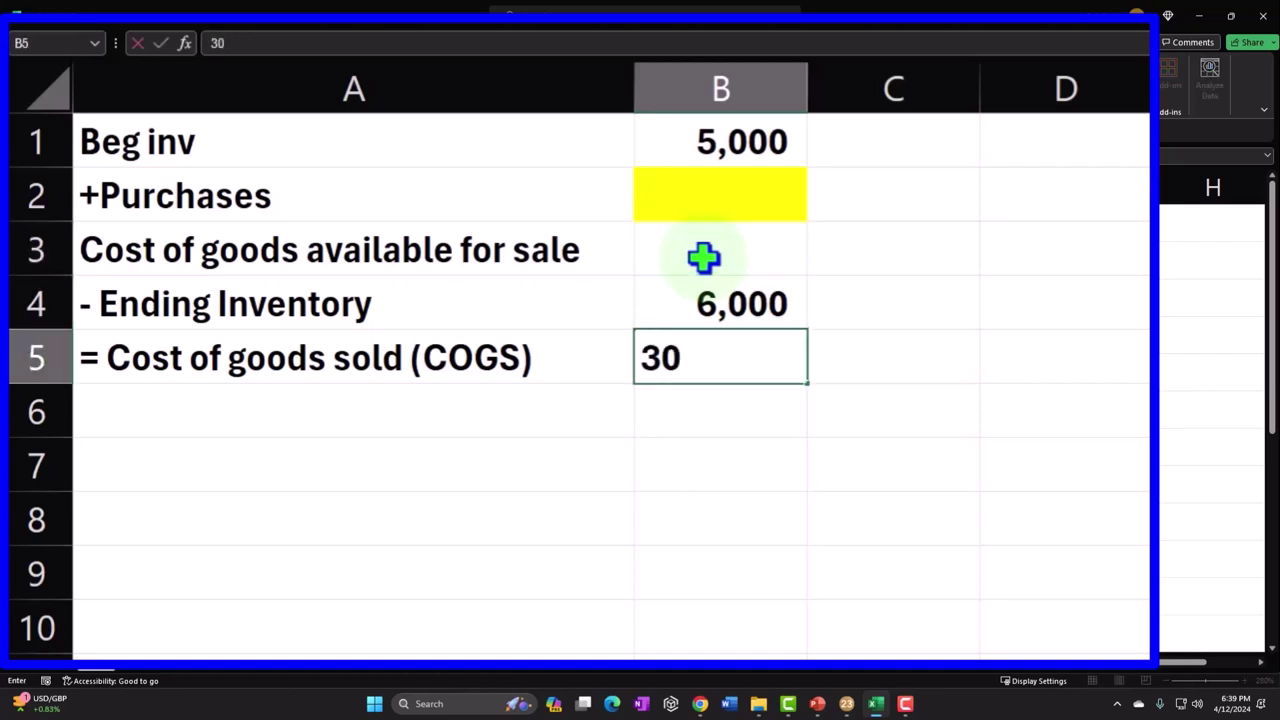
pyautogui.press('Return')
# Calculate cost of goods available for sale in B3 with a formula adding beginning inventory B1 and purchases B2
pyautogui.press('Up')
pyautogui.press('Up')
pyautogui.press('Up')
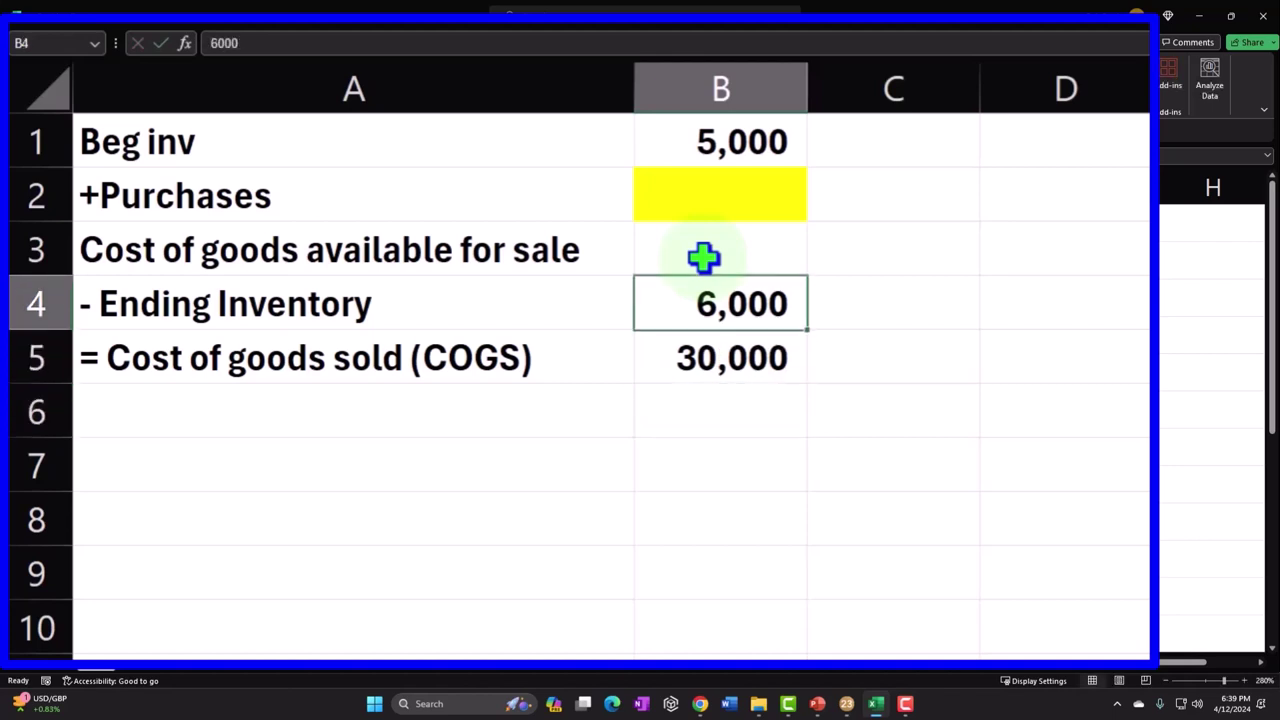
pyautogui.write('=')
pyautogui.press('Up')
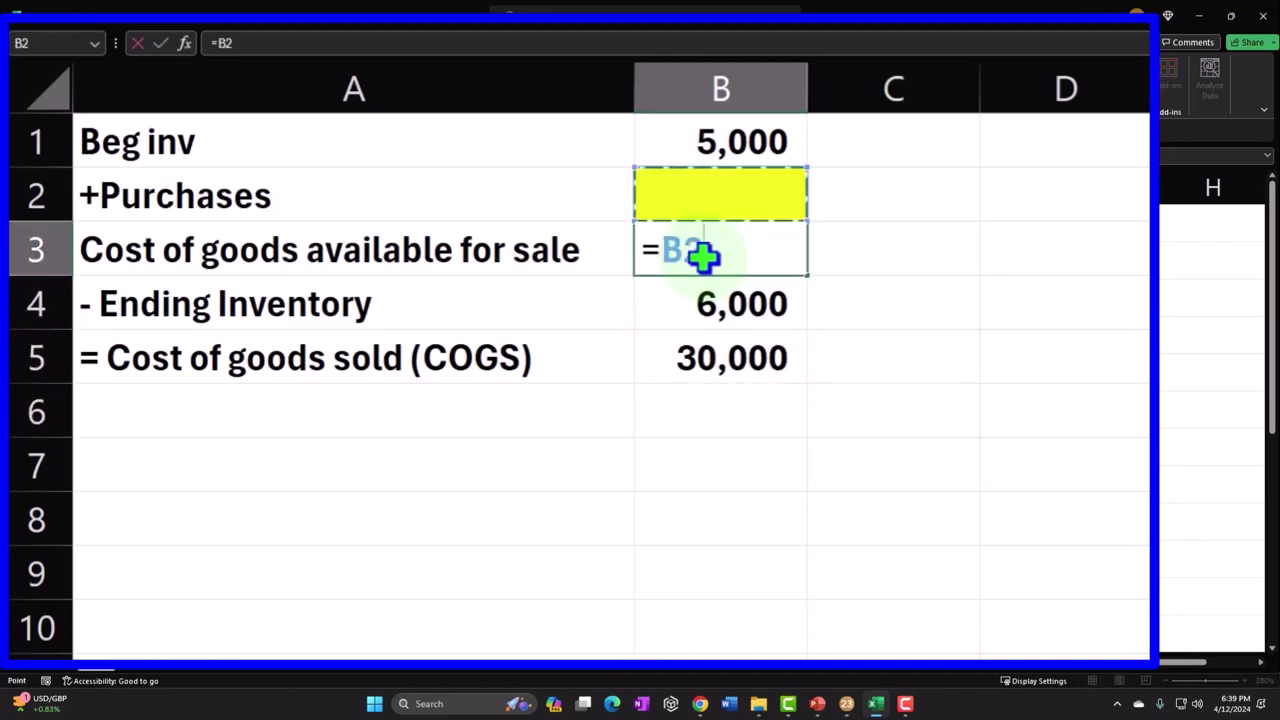
pyautogui.press('Up')
pyautogui.write('+')
pyautogui.press('Up')
pyautogui.press('Return')
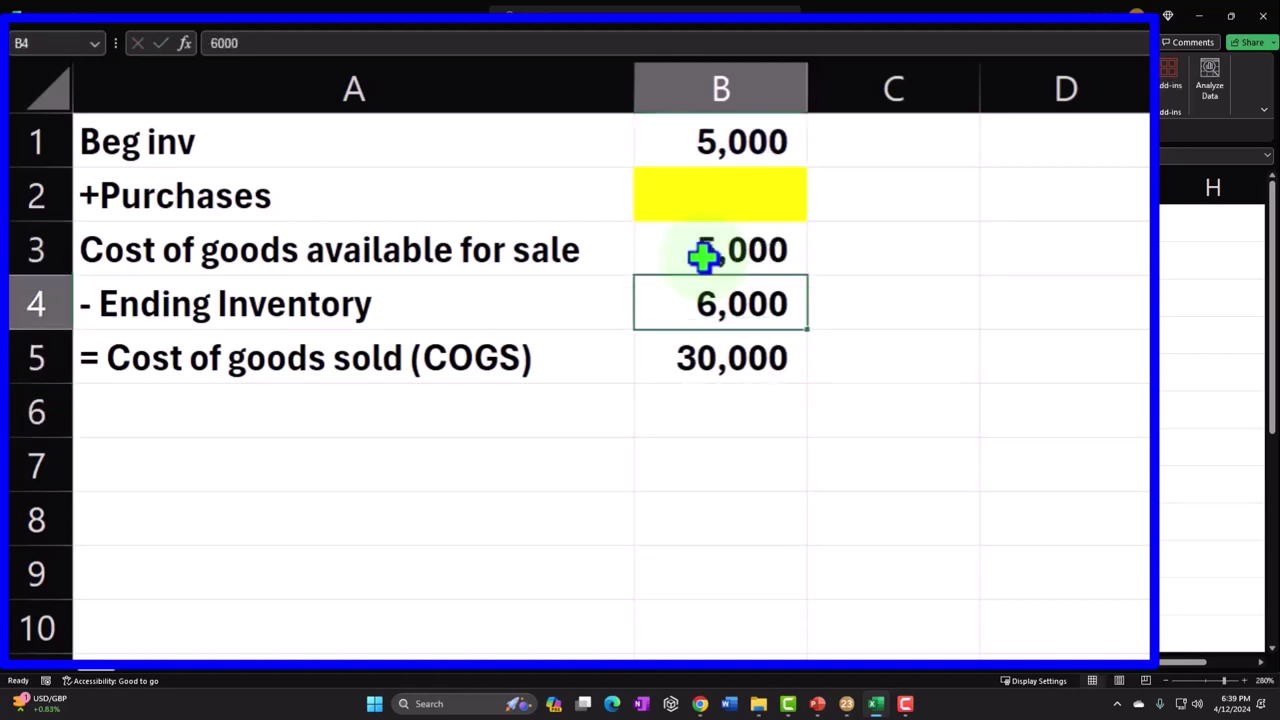
# Start a second list of labels below the calculation with "Beg" in A7 and "+purchases" as text in A8
pyautogui.click(724, 193)
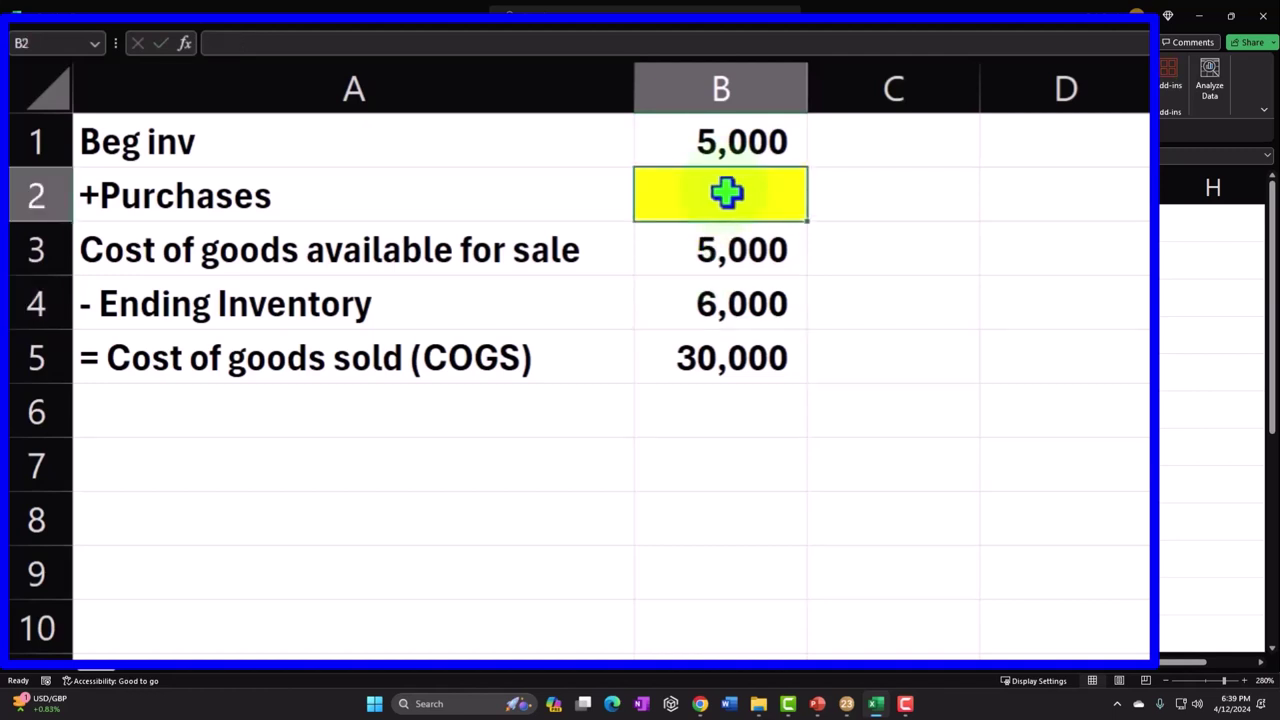
pyautogui.click(183, 257)
pyautogui.click(220, 472)
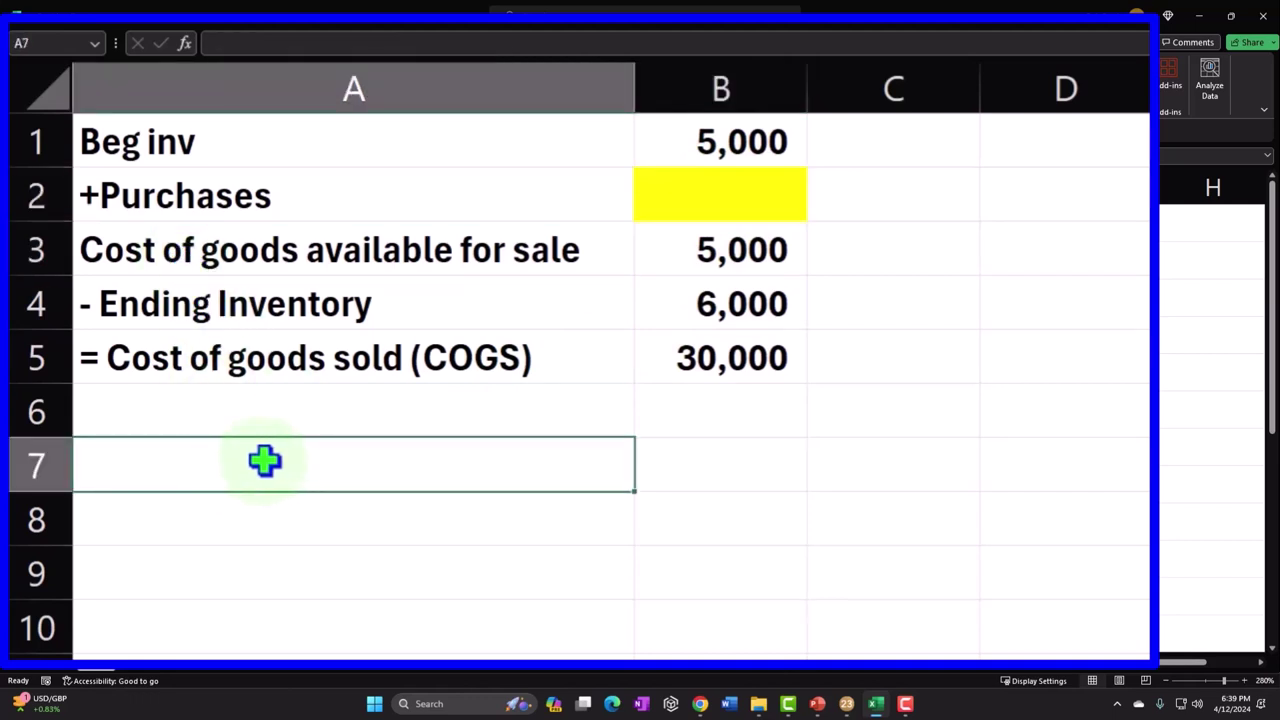
pyautogui.write('Bo')
pyautogui.press('BackSpace')
pyautogui.write('eg')
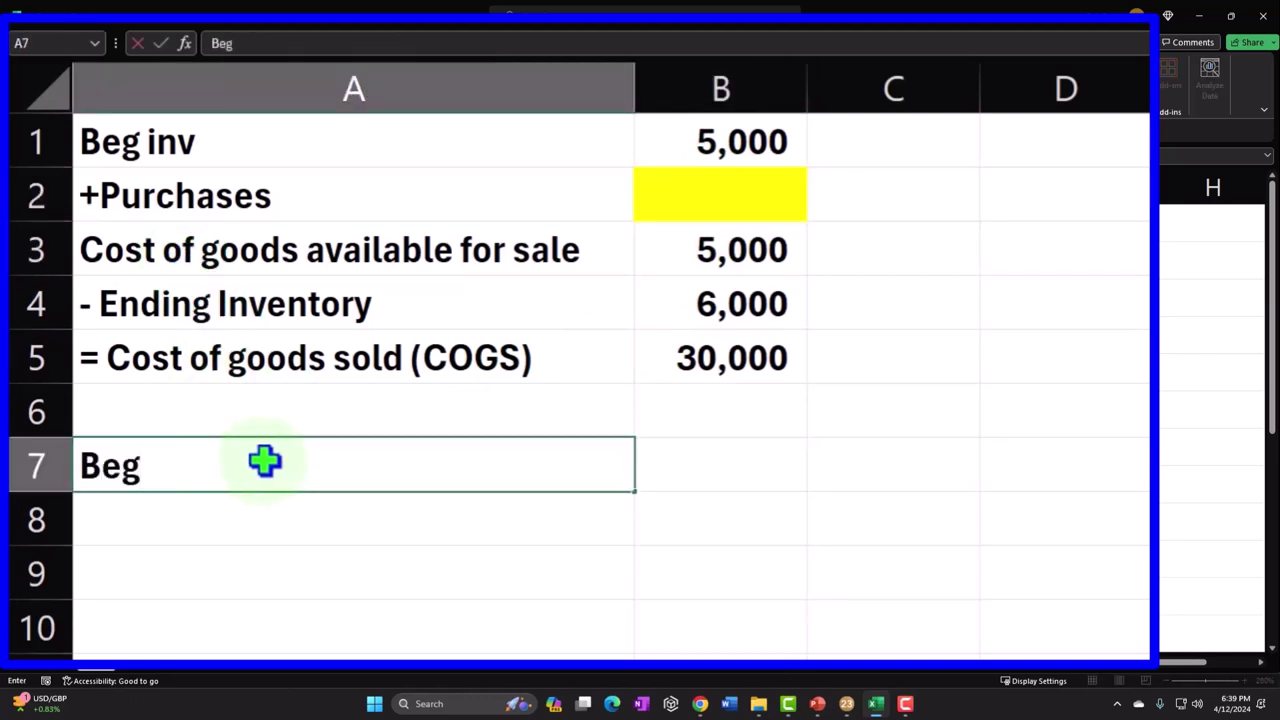
pyautogui.press('Return')
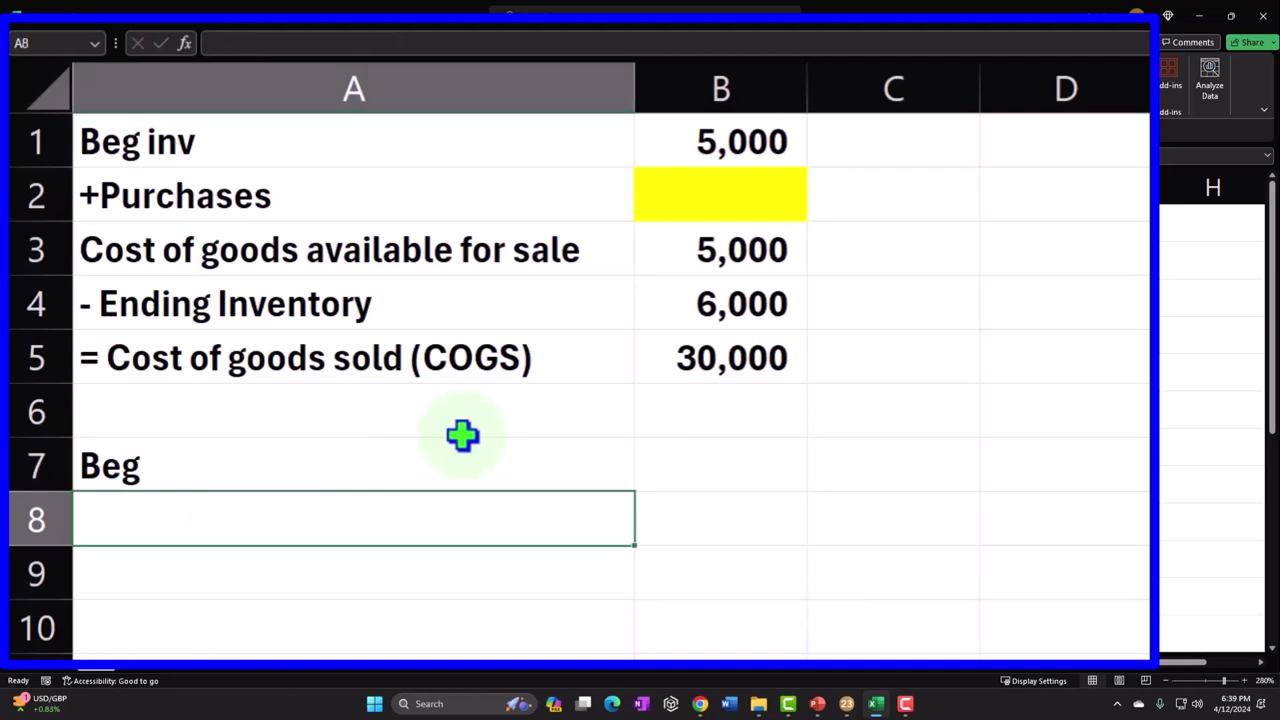
pyautogui.write("'+p")
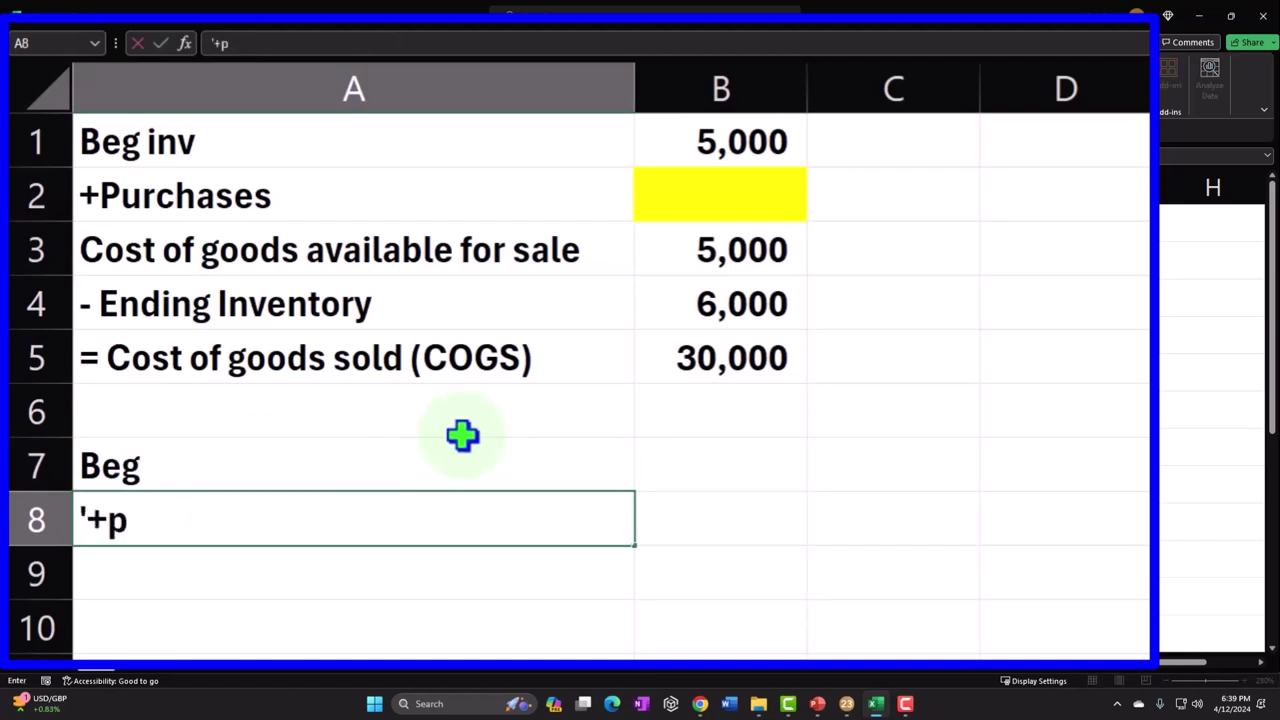
pyautogui.write('urchases')
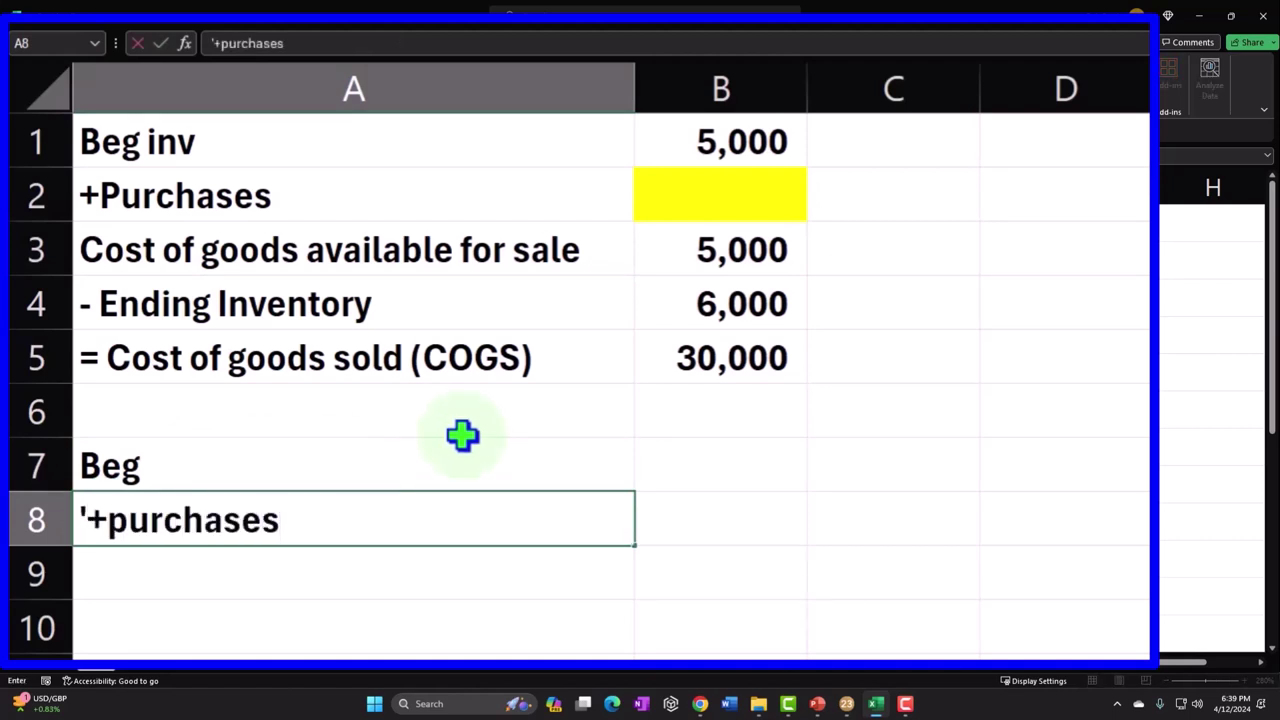
pyautogui.press('Return')
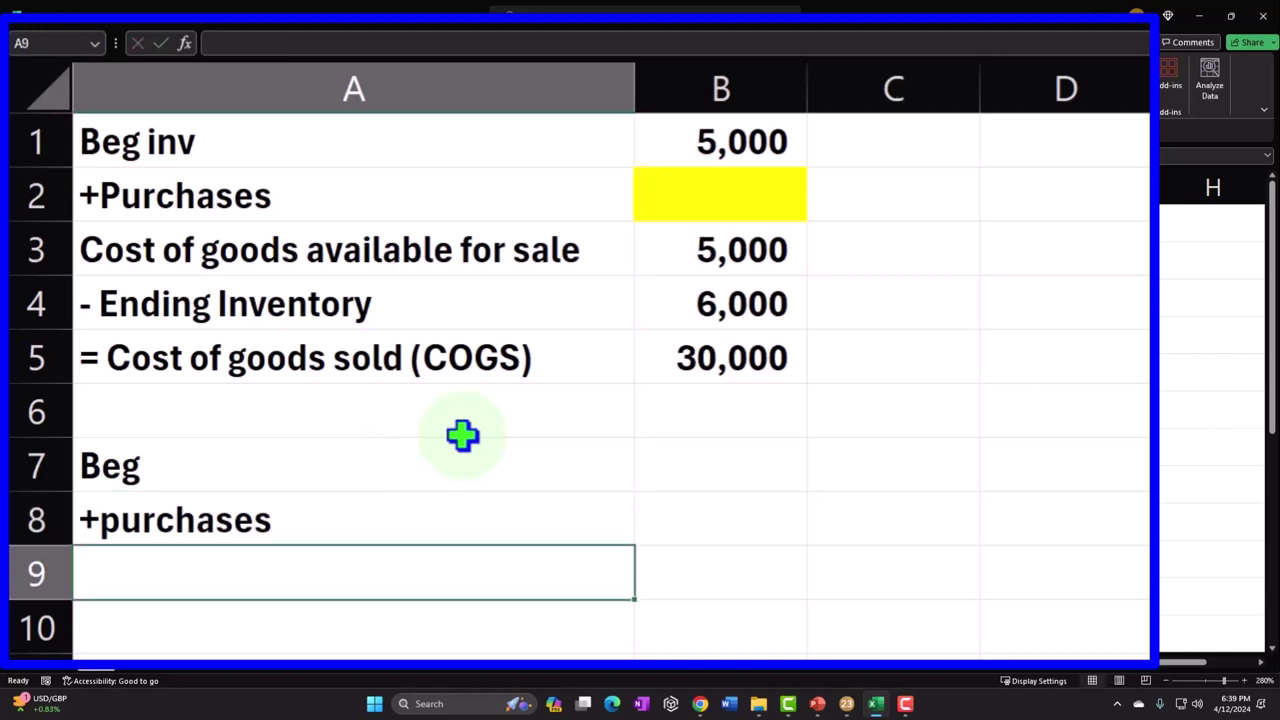
# Add the text labels "-Ending inventory" in A9 and "=COGS" in A10 to complete the second list
pyautogui.write("'-Ending einvo")
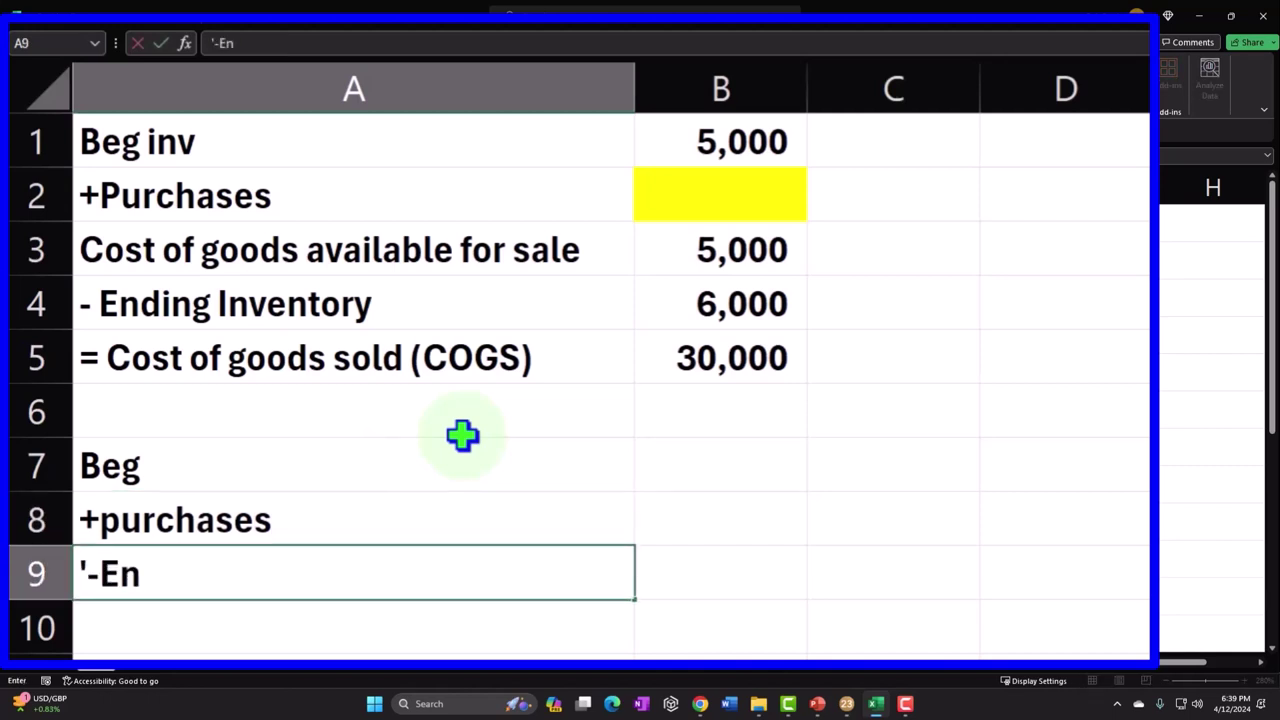
pyautogui.press('BackSpace')
pyautogui.press('BackSpace')
pyautogui.press('BackSpace')
pyautogui.press('BackSpace')
pyautogui.press('BackSpace')
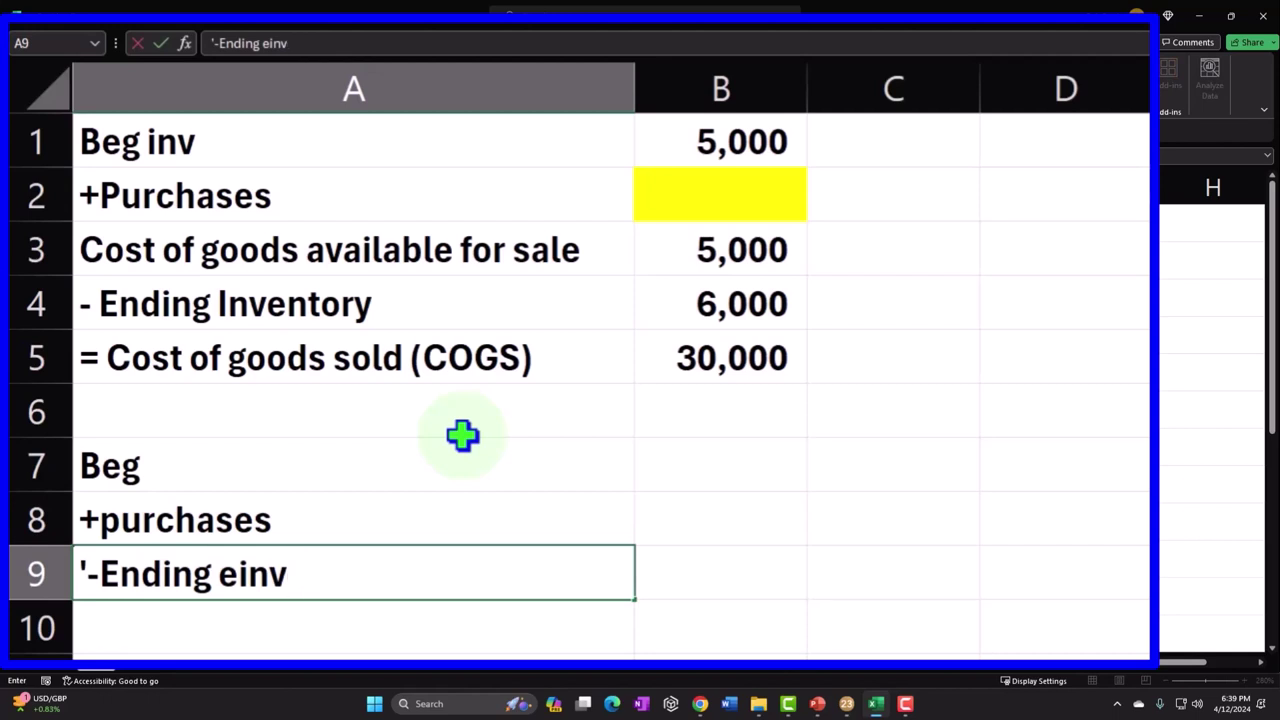
pyautogui.write('inventory')
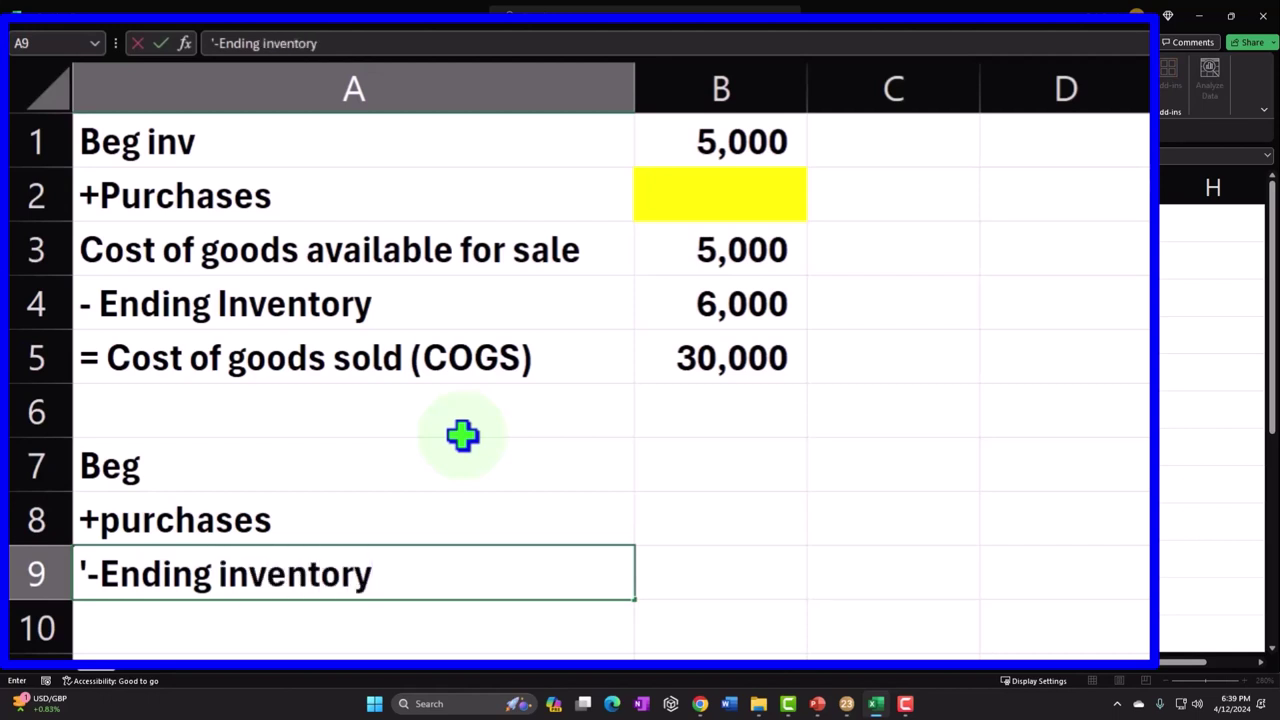
pyautogui.press('Return')
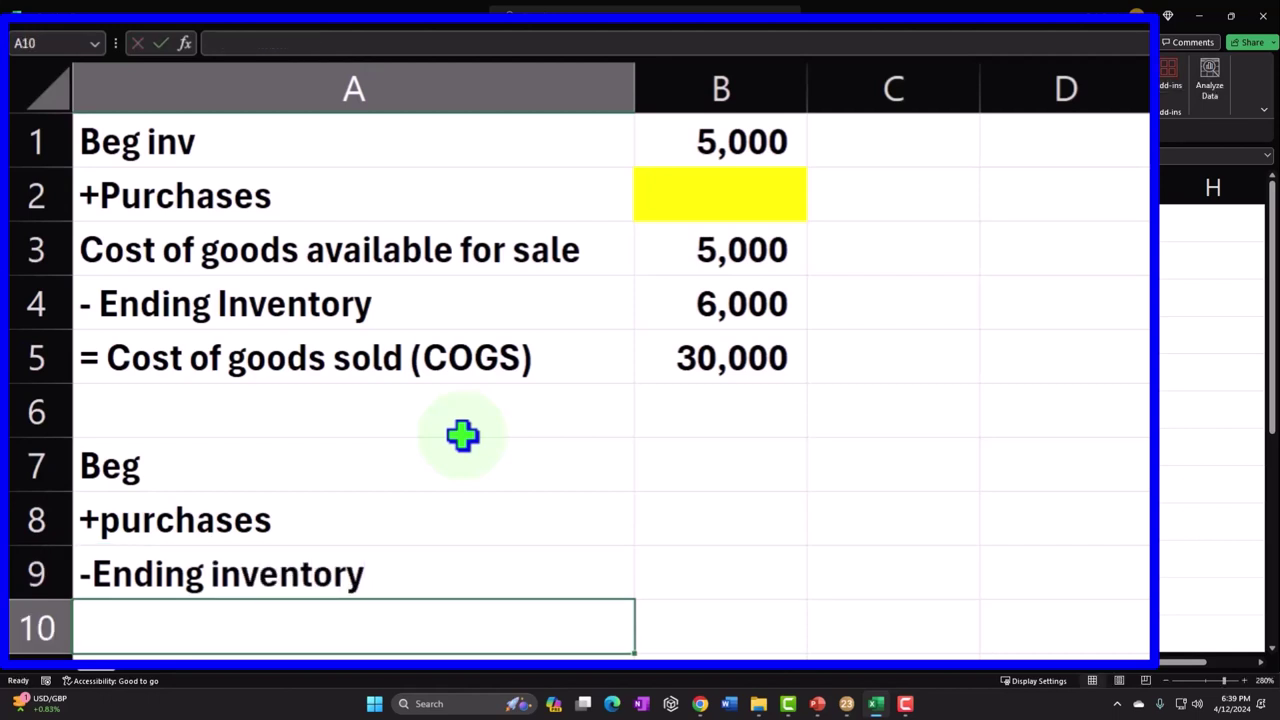
pyautogui.write("'=COGS")
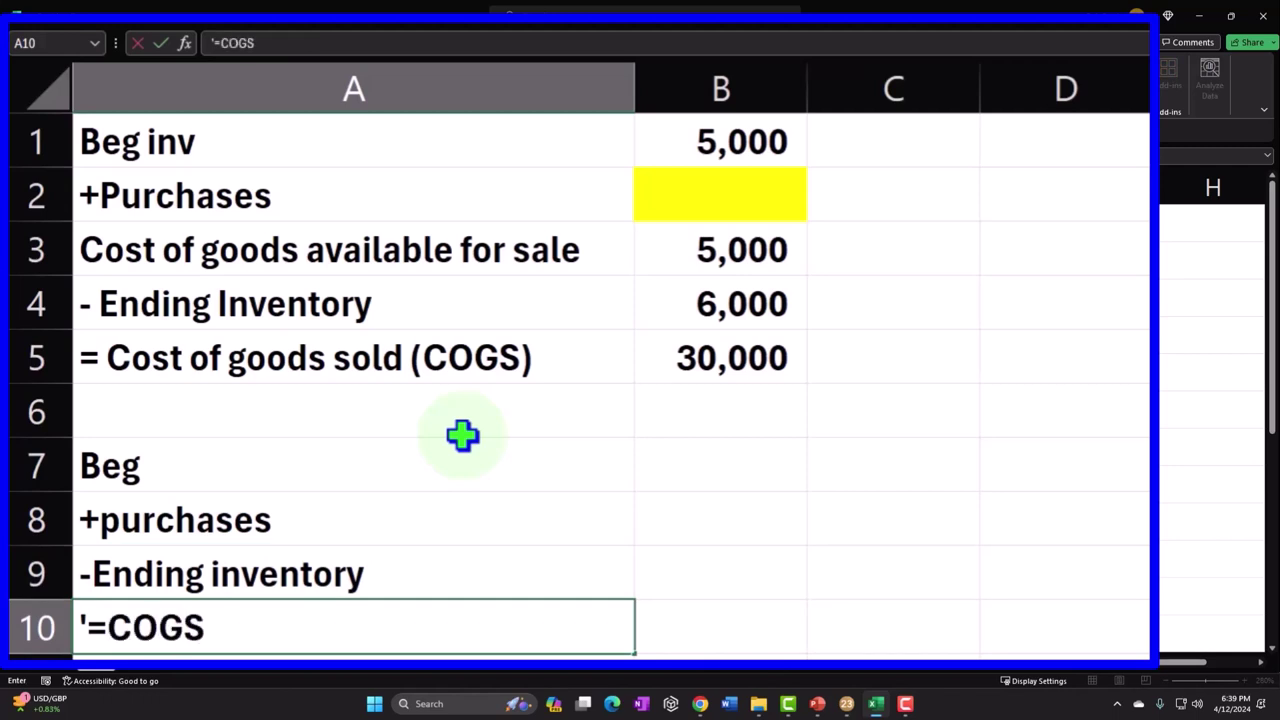
# Link B7 to the beginning inventory in B1 and fill the empty purchases cell B8 with yellow
pyautogui.press('Right')
pyautogui.press('Up')
pyautogui.press('Up')
pyautogui.press('Up')
pyautogui.write('+')
pyautogui.press('Up')
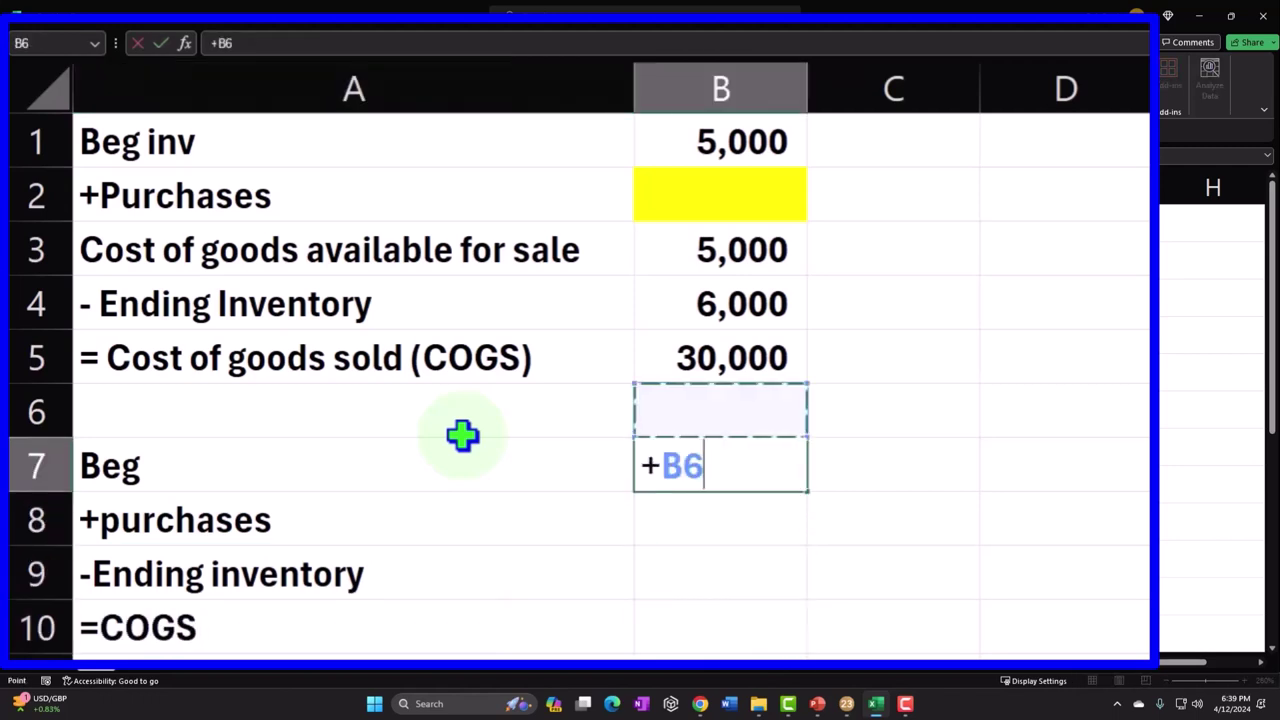
pyautogui.press('Up')
pyautogui.press('Up')
pyautogui.press('Up')
pyautogui.press('Up')
pyautogui.press('Up')
pyautogui.press('Return')
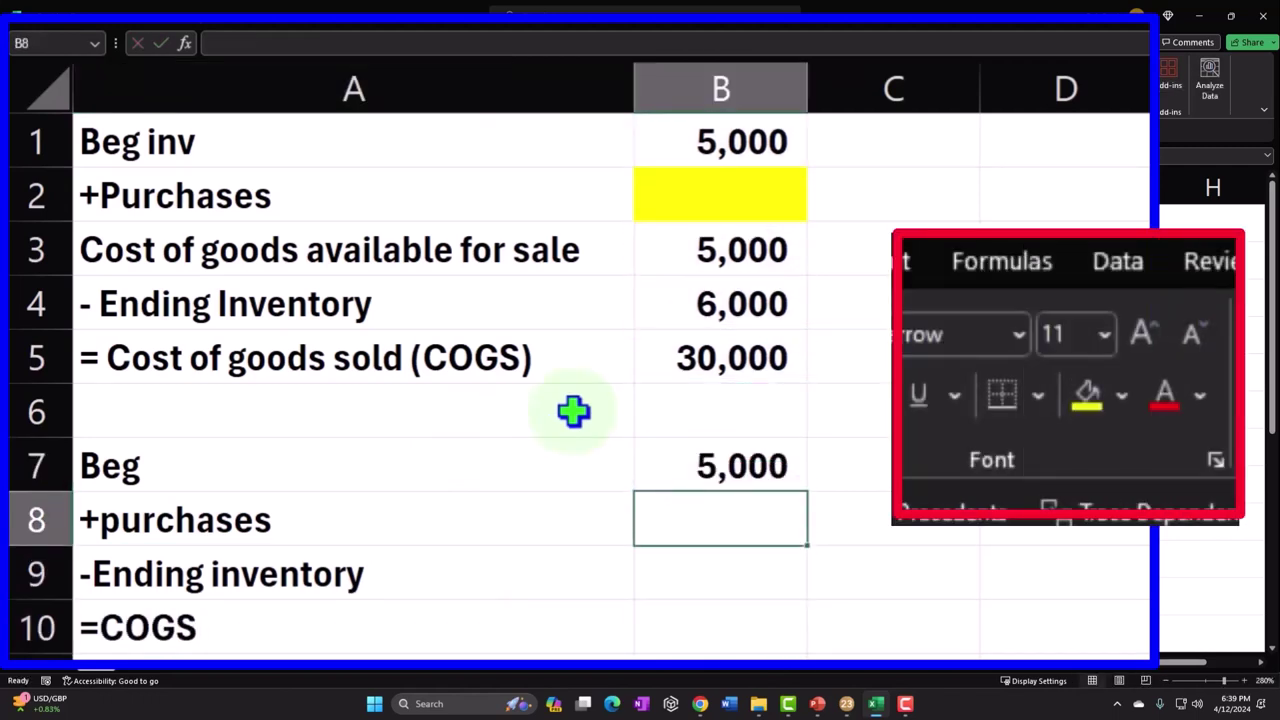
pyautogui.click(1087, 395)
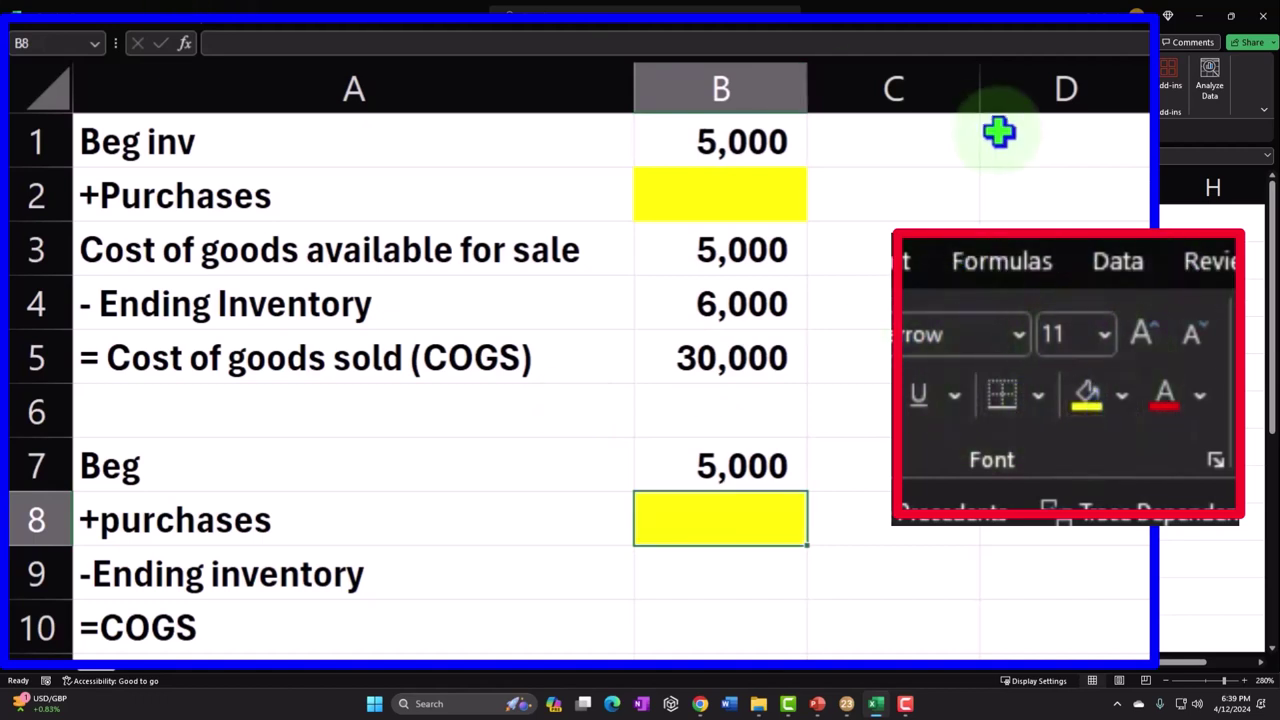
# Link the ending inventory in B9 to the amount in B4
pyautogui.press('Down')
pyautogui.write('+')
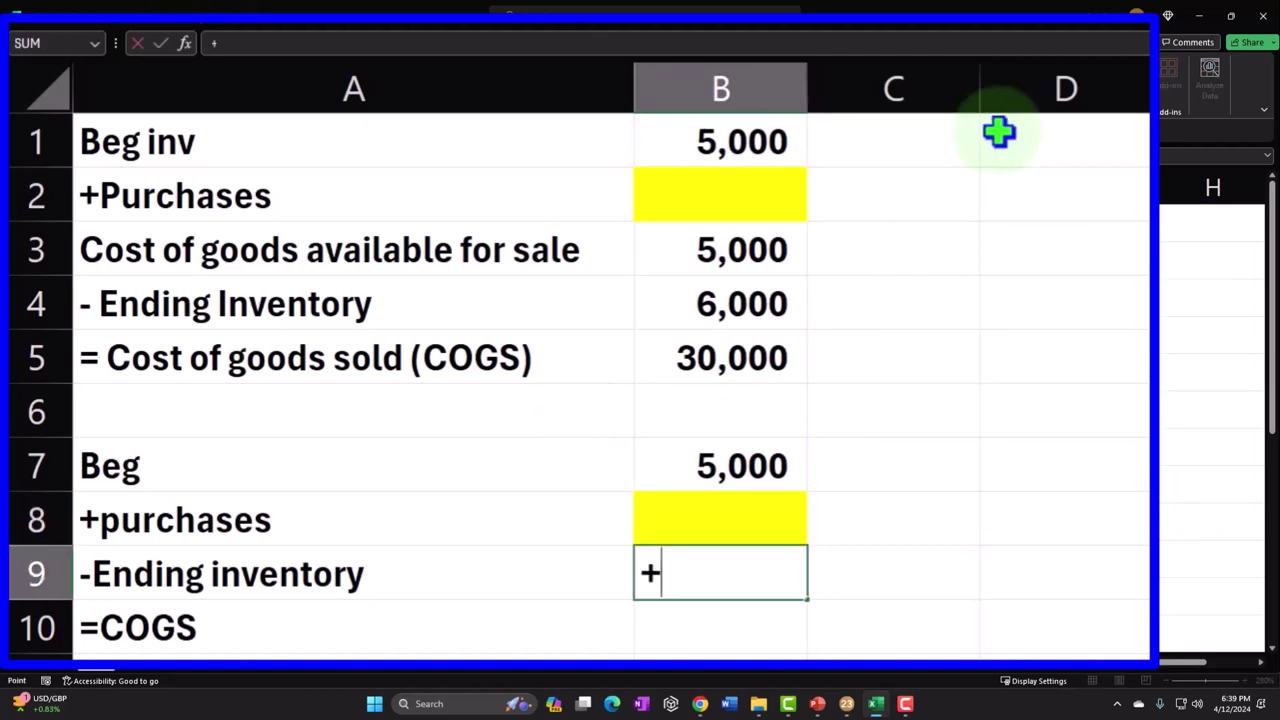
pyautogui.press('Up')
pyautogui.press('Up')
pyautogui.press('Up')
pyautogui.press('Up')
pyautogui.press('Up')
pyautogui.press('Return')
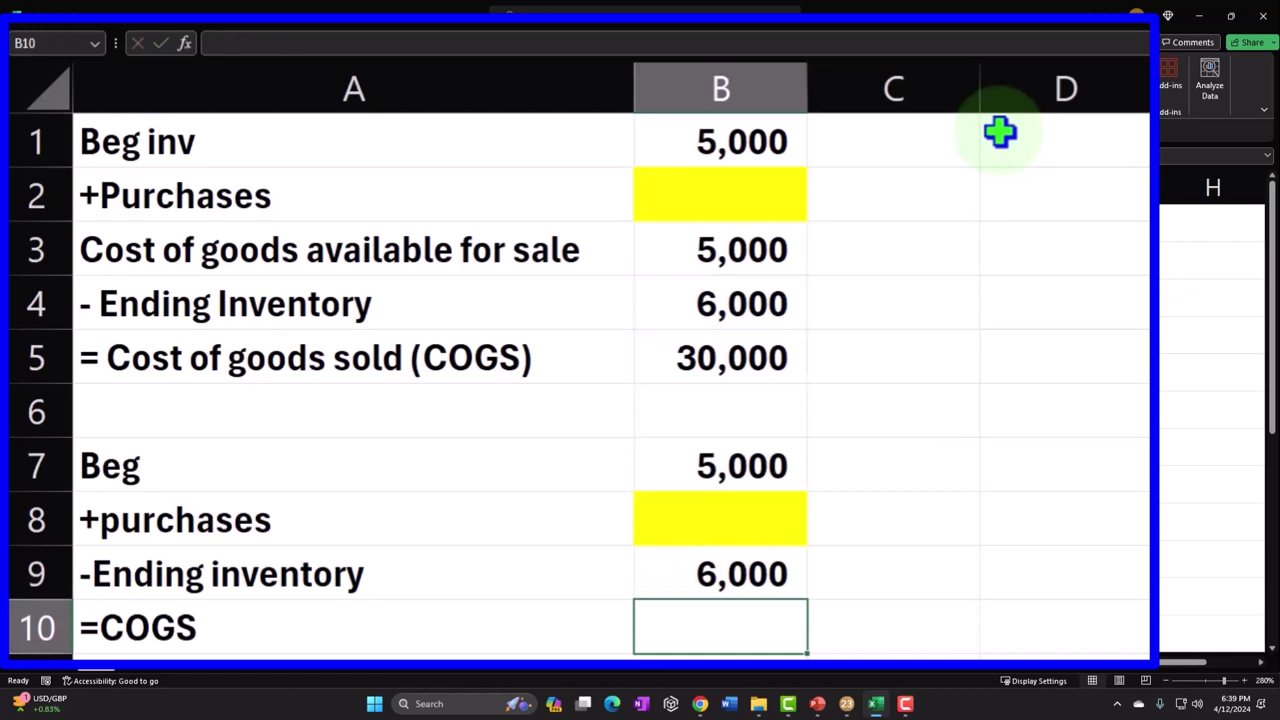
# Link the COGS cell B10 to the cost of goods sold in B5
pyautogui.write('+')
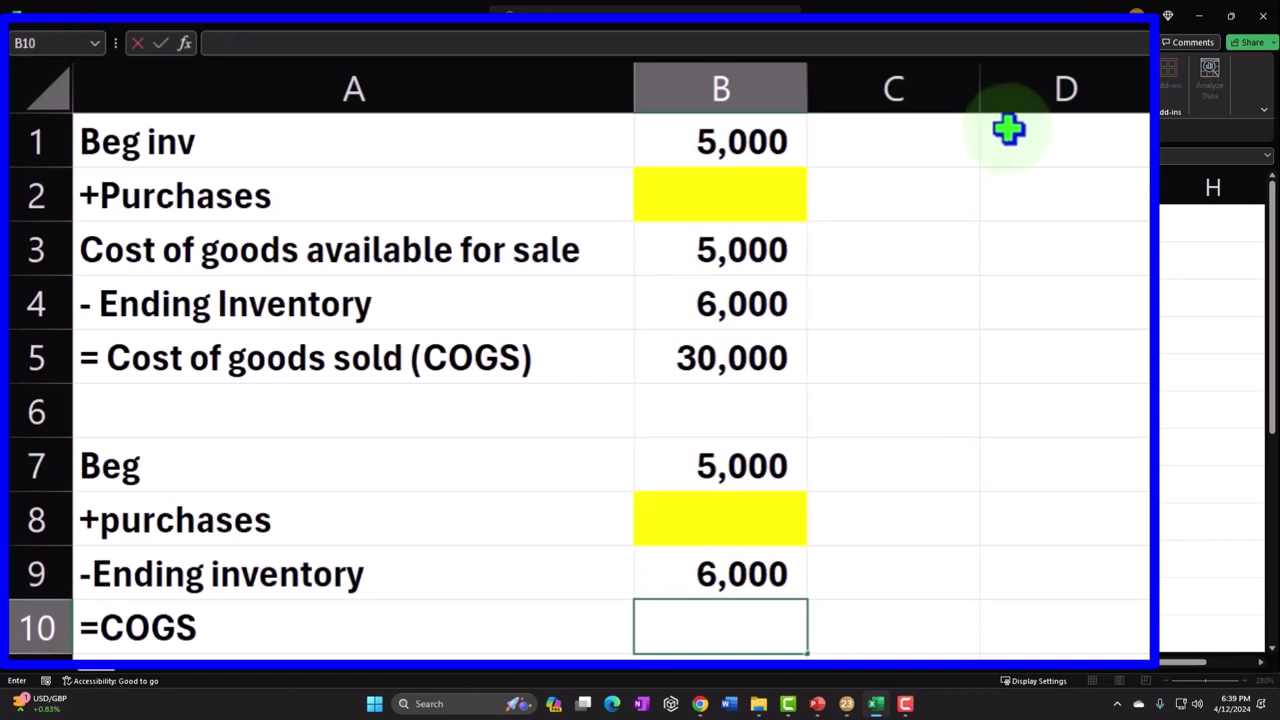
pyautogui.write('=')
pyautogui.press('Up')
pyautogui.press('Up')
pyautogui.press('Up')
pyautogui.press('Up')
pyautogui.press('Up')
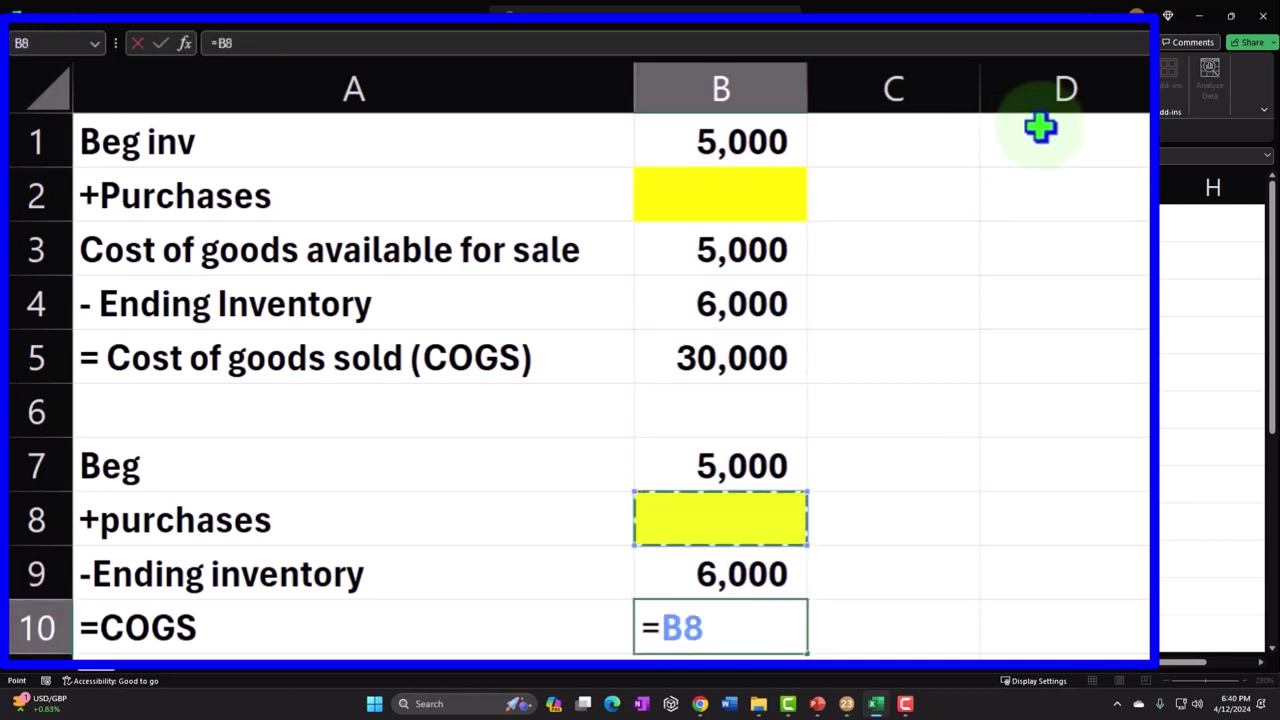
pyautogui.press('Return')
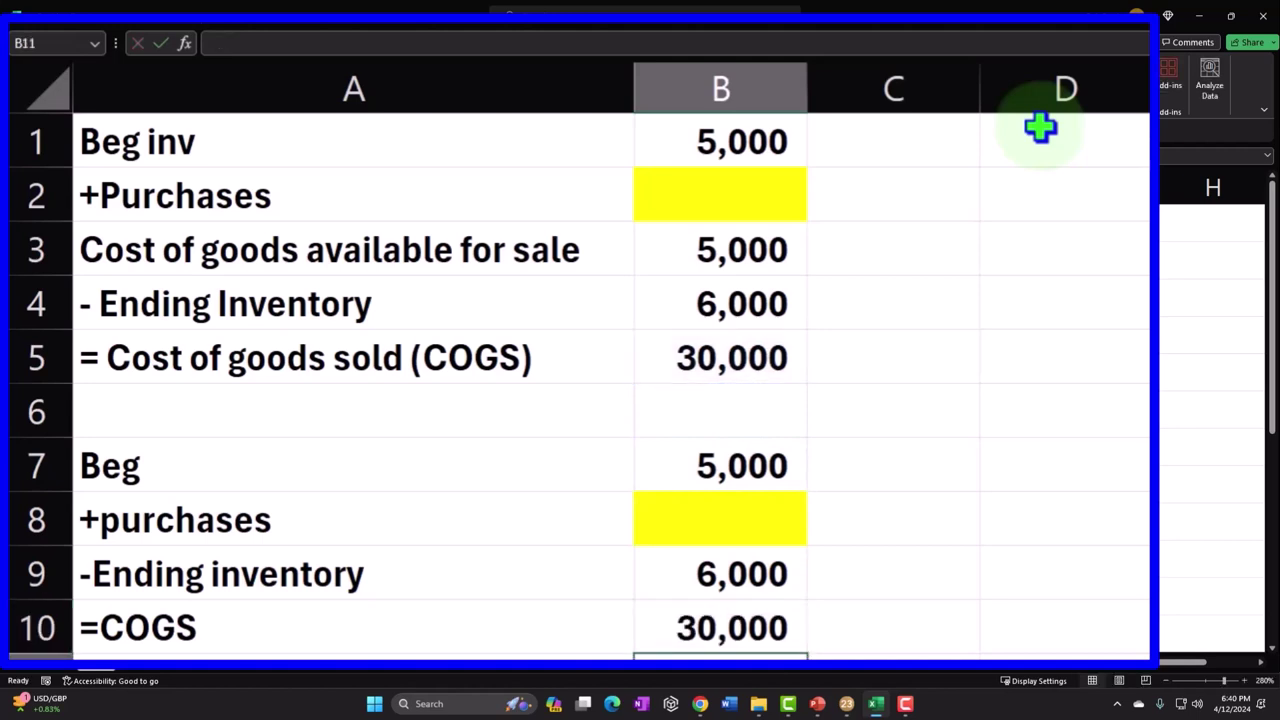
# Write the algebraic equation 5000+x-6000=30000 as text in B12, below the second calculation
pyautogui.press('Up')
pyautogui.press('Up')
pyautogui.press('Up')
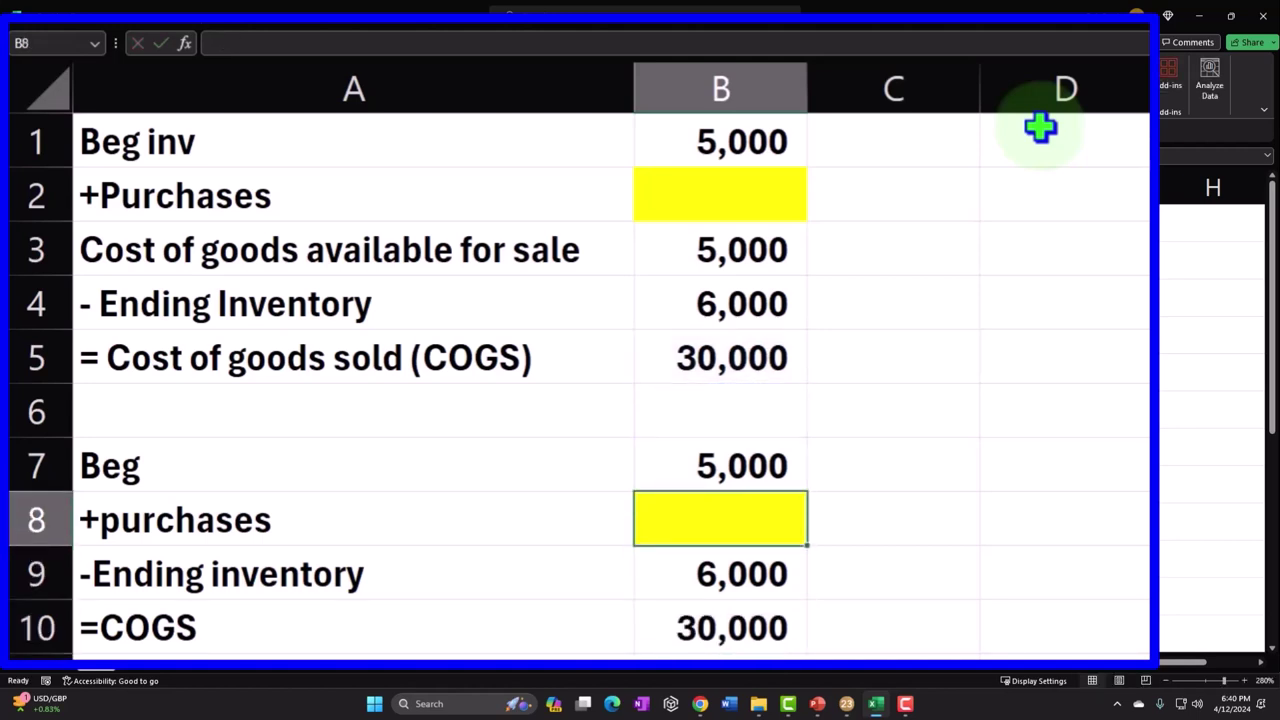
pyautogui.scroll(-1, 1100, 320)
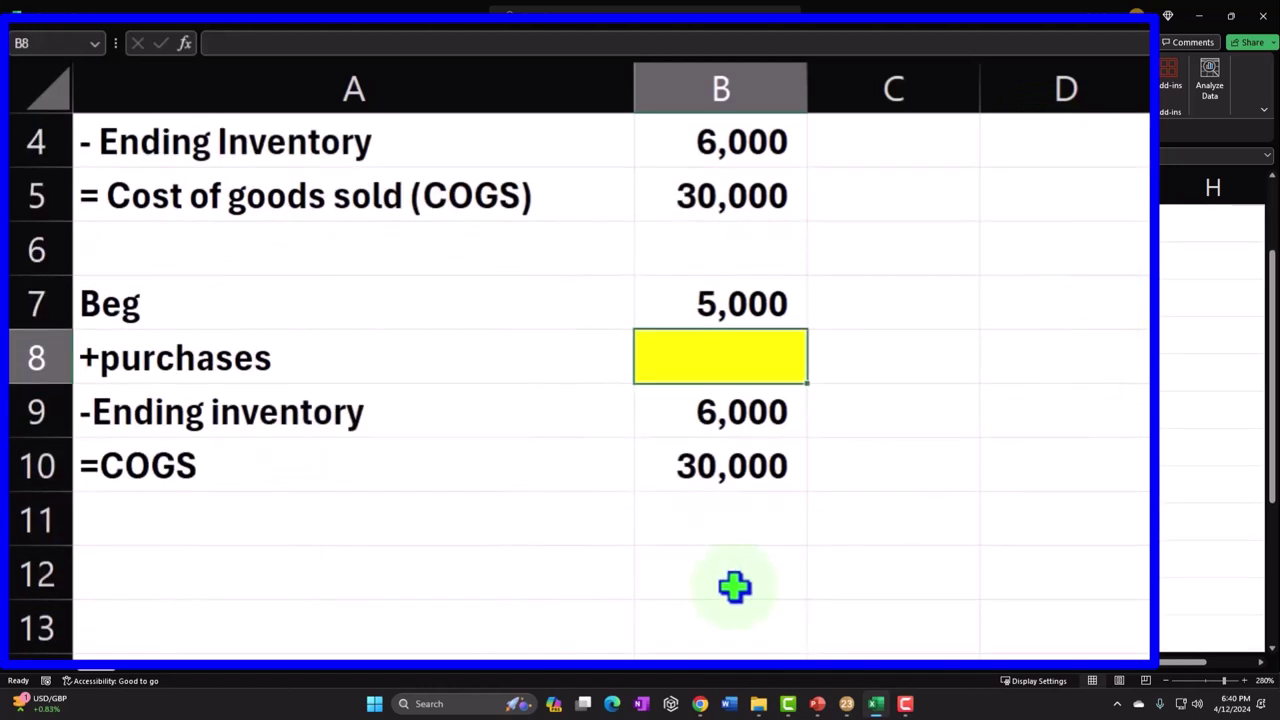
pyautogui.click(693, 573)
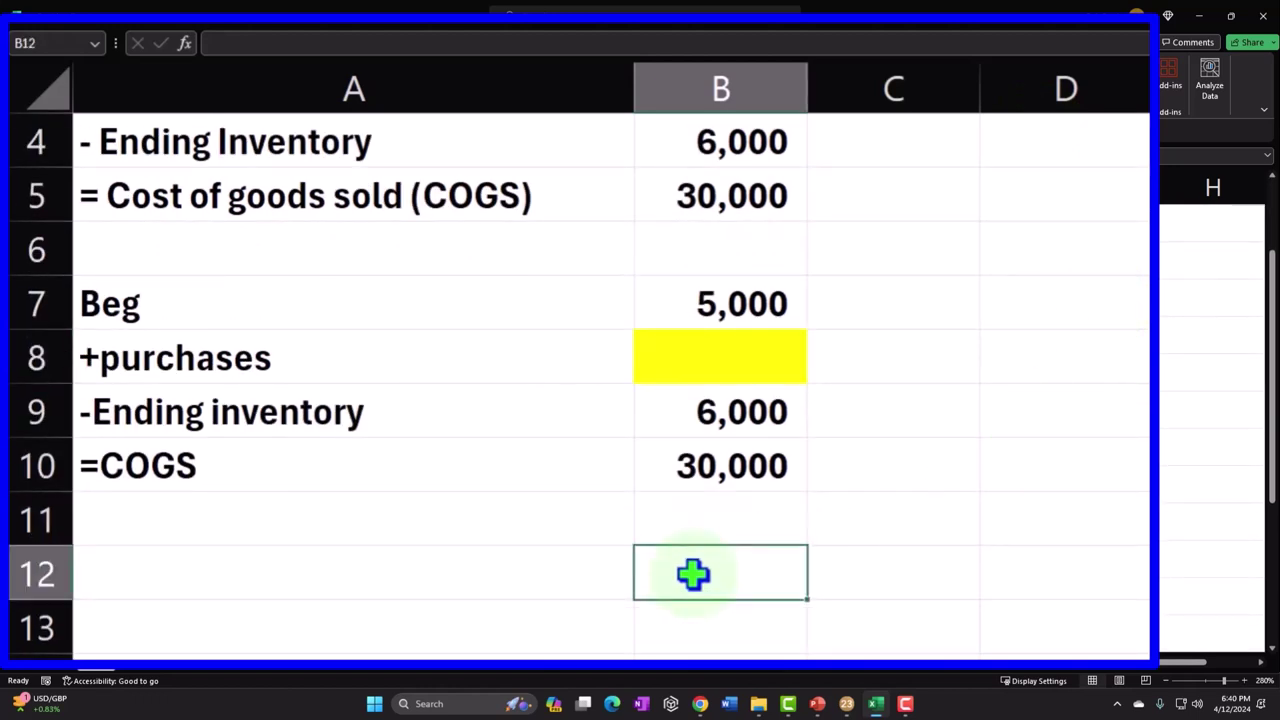
pyautogui.write('5000')
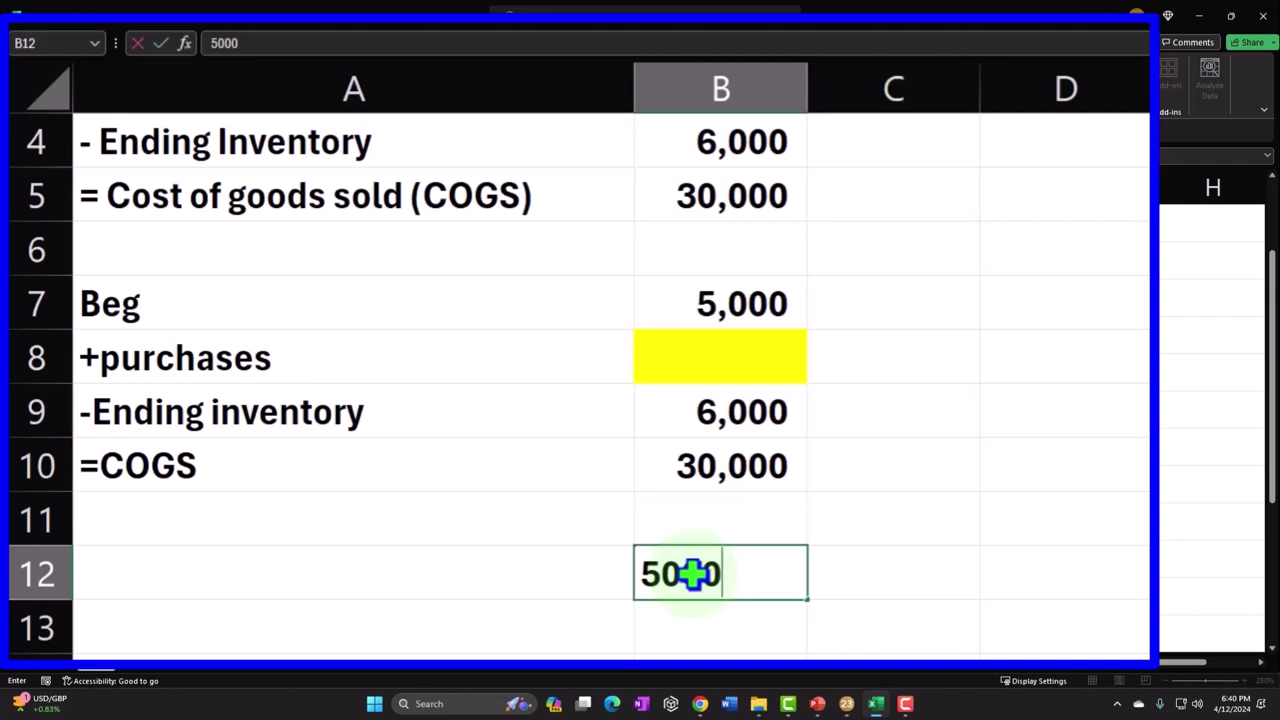
pyautogui.write('+x')
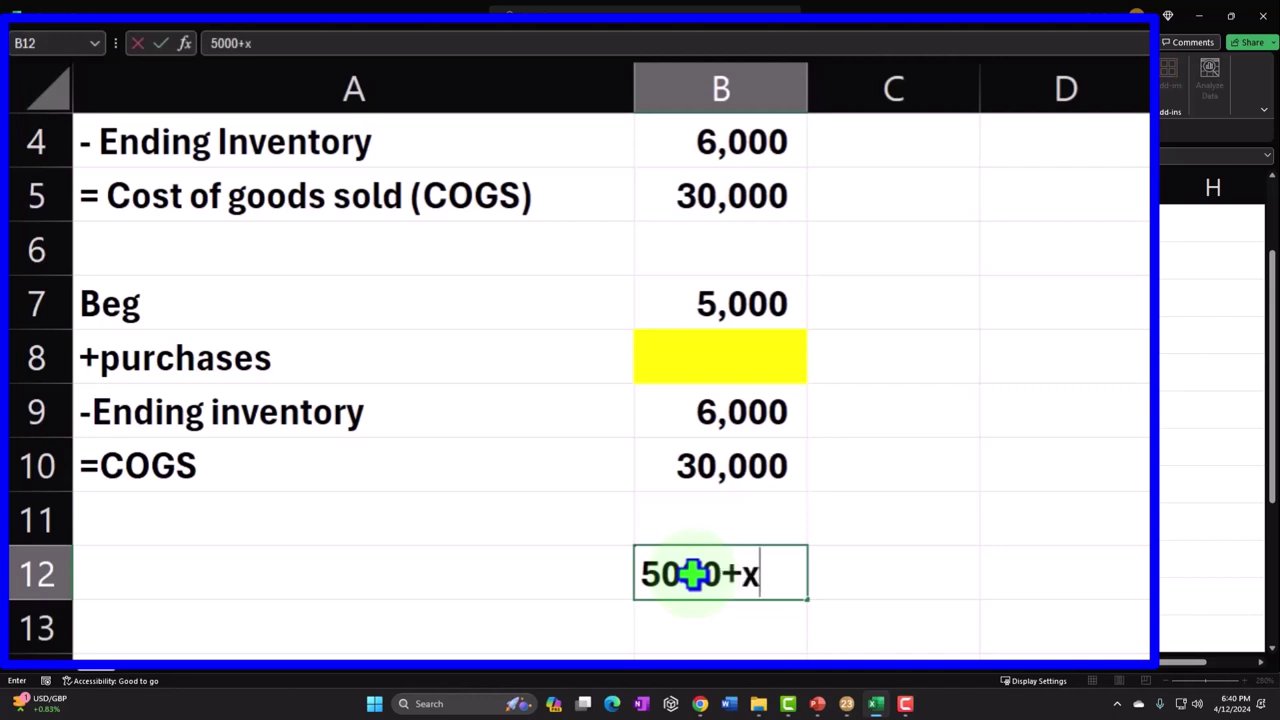
pyautogui.write('-600')
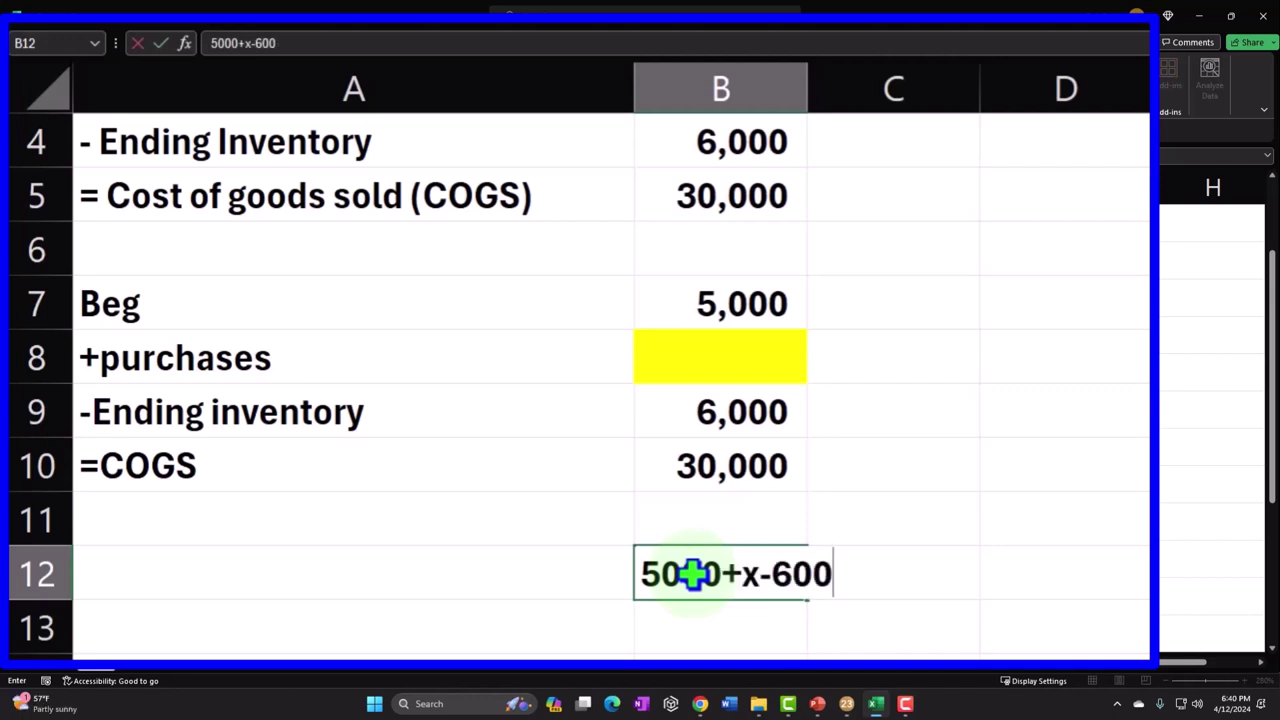
pyautogui.write('0=30')
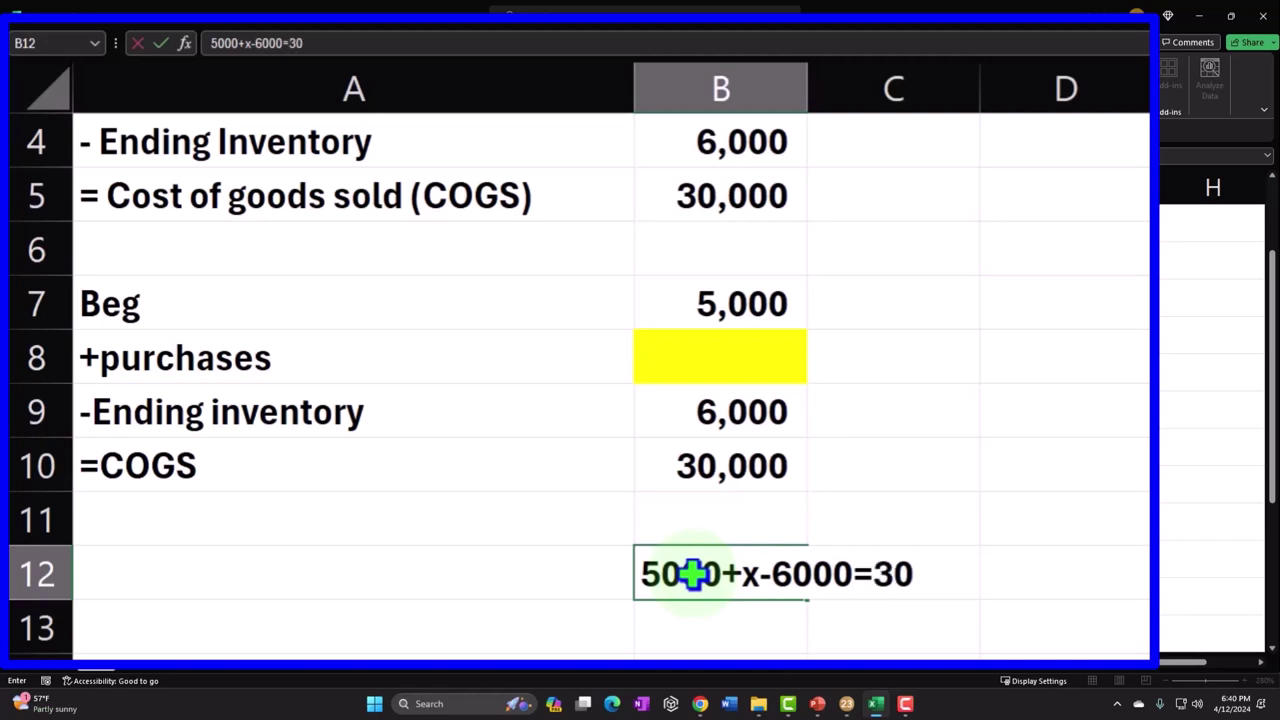
pyautogui.write('000')
pyautogui.press('Return')
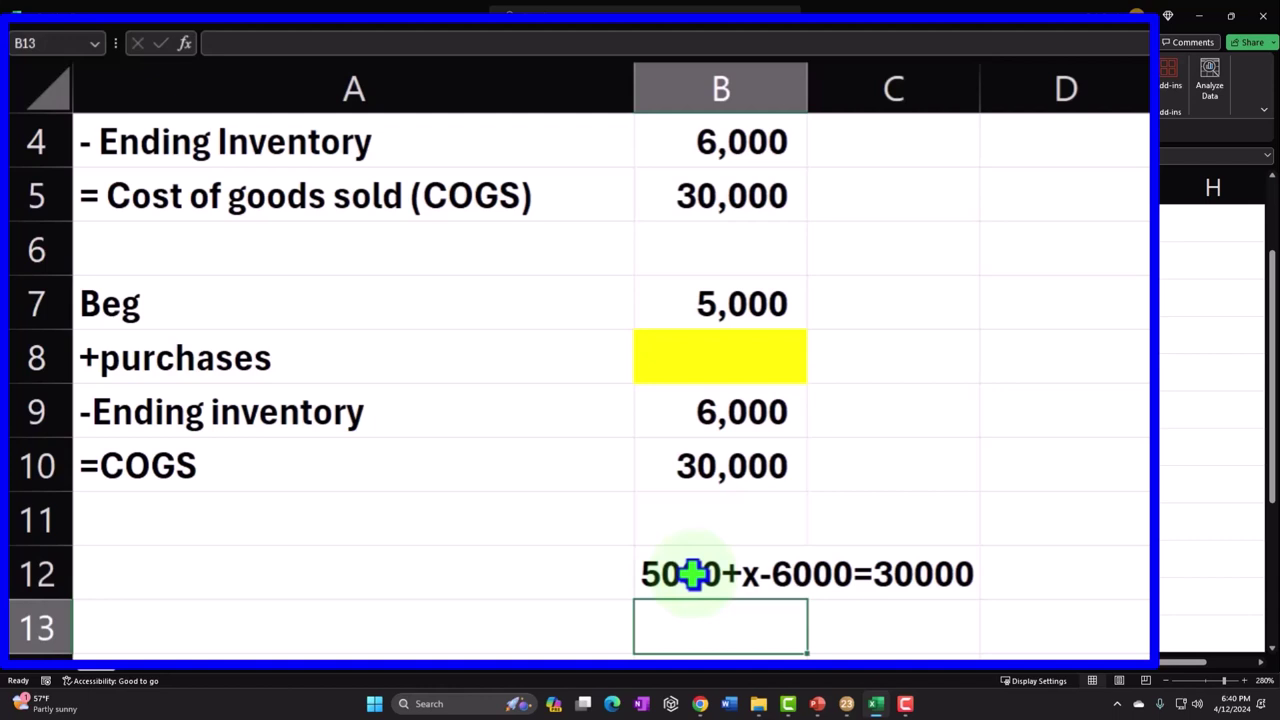
# Label B13 "x" and solve for it in C13 with the formula =30000-5000+6000
pyautogui.write('x')
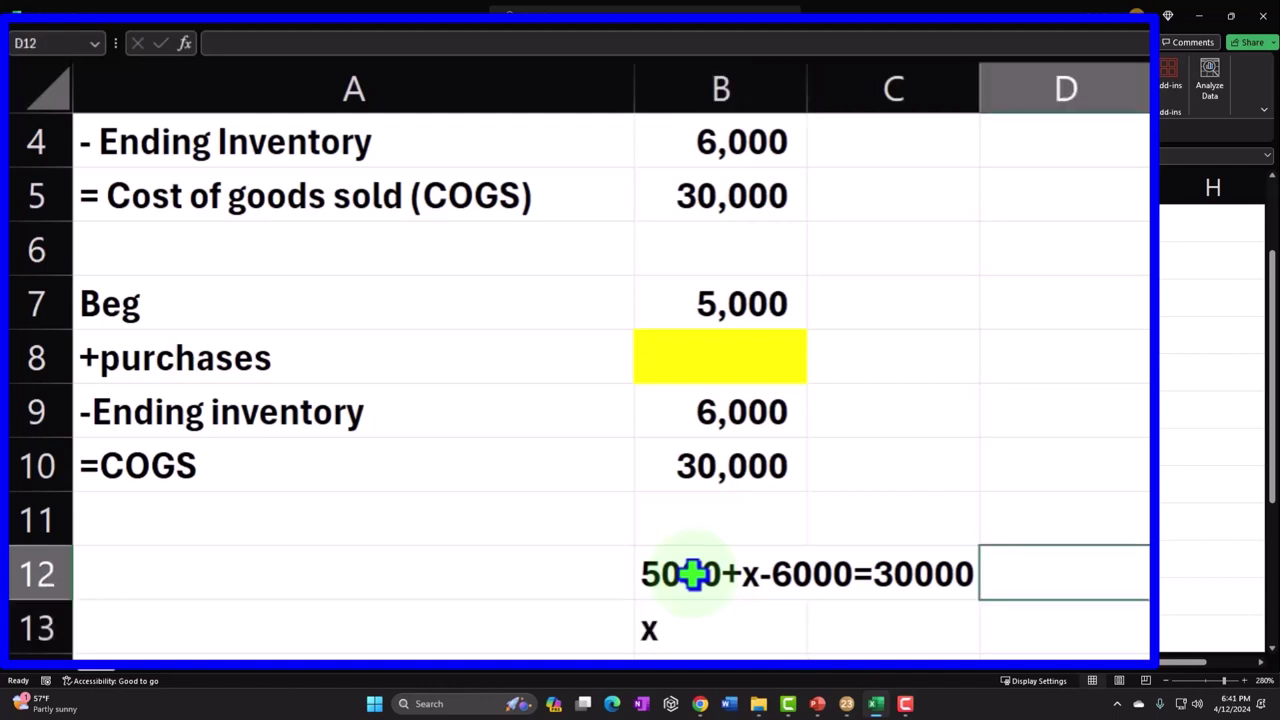
pyautogui.click(888, 630)
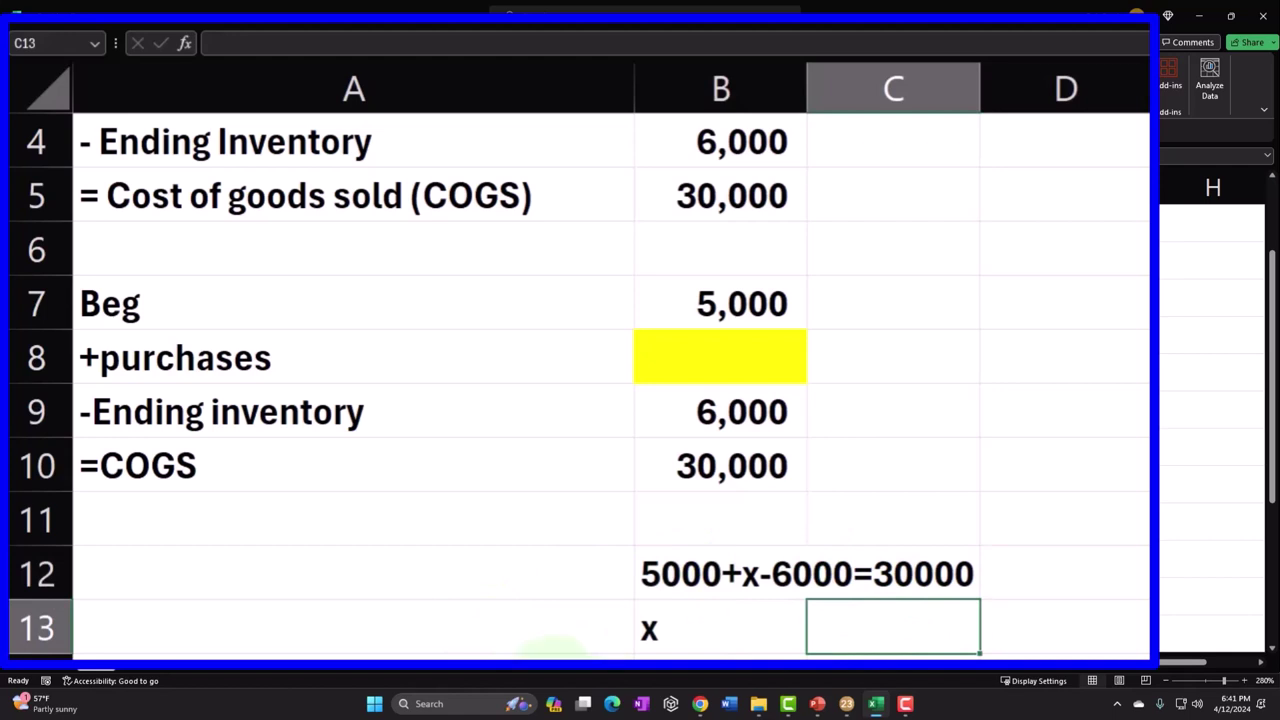
pyautogui.write('=30000')
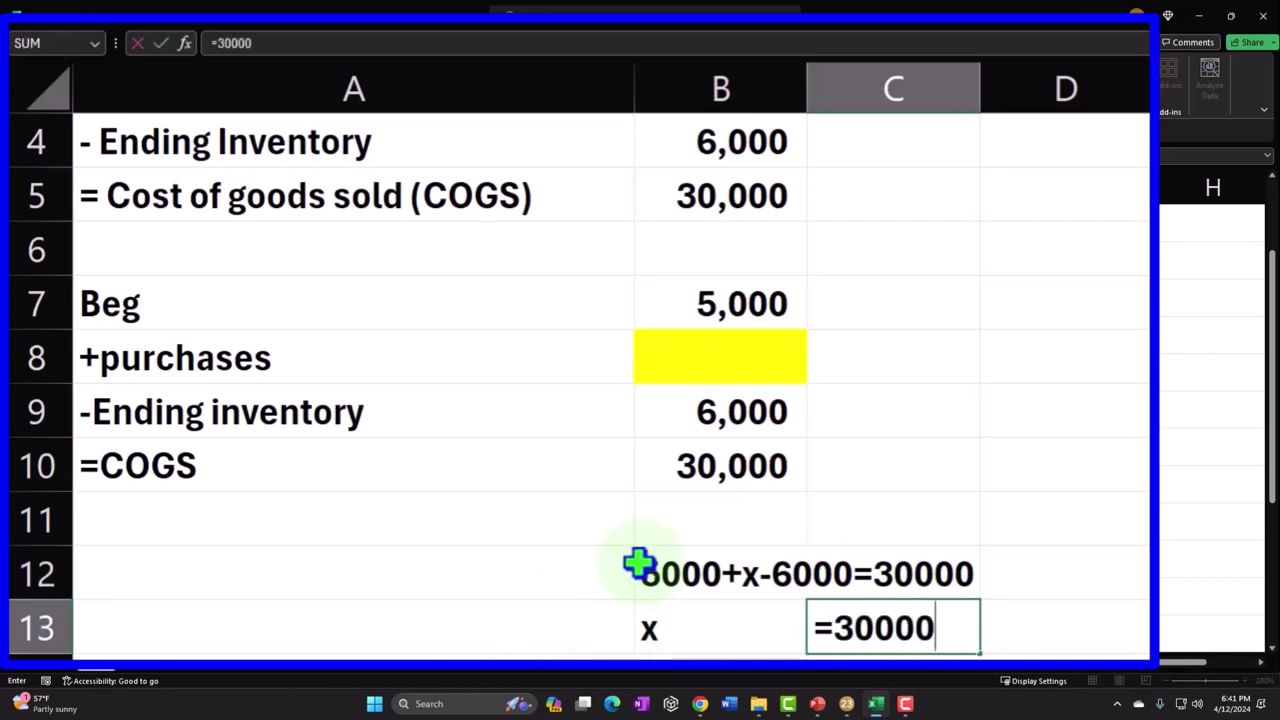
pyautogui.write('-5000')
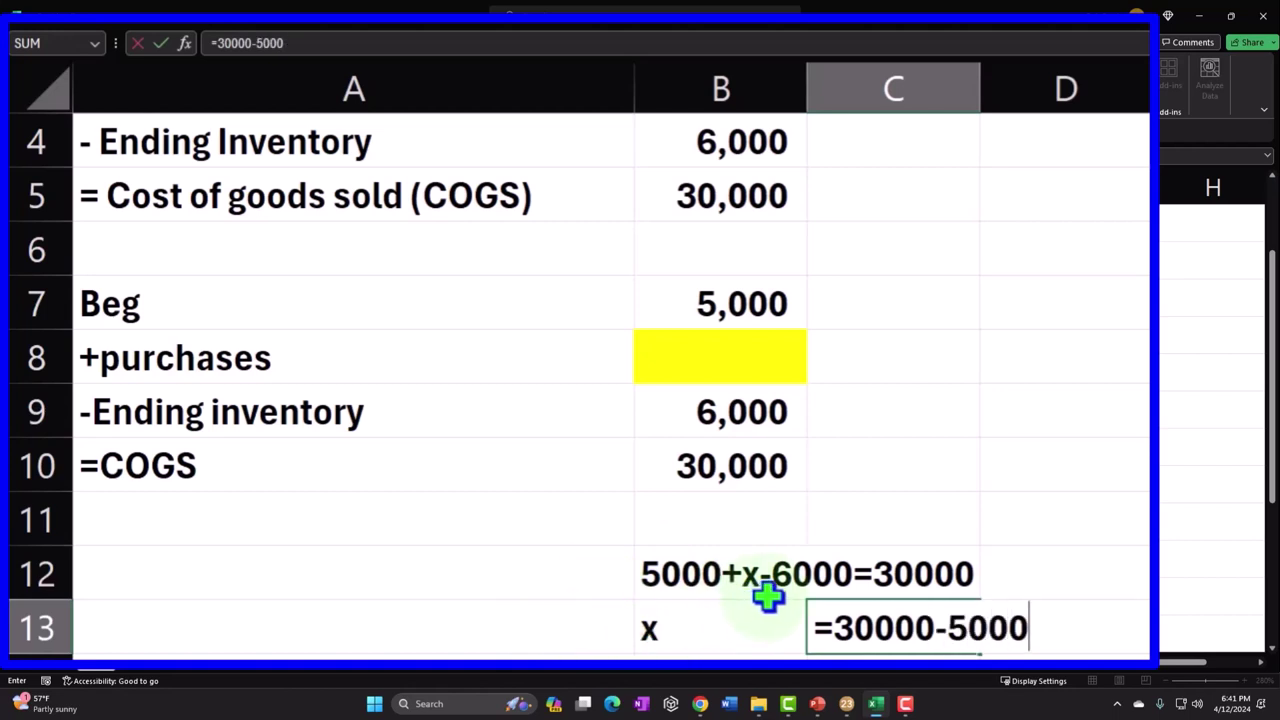
pyautogui.write('+6000')
pyautogui.press('Return')
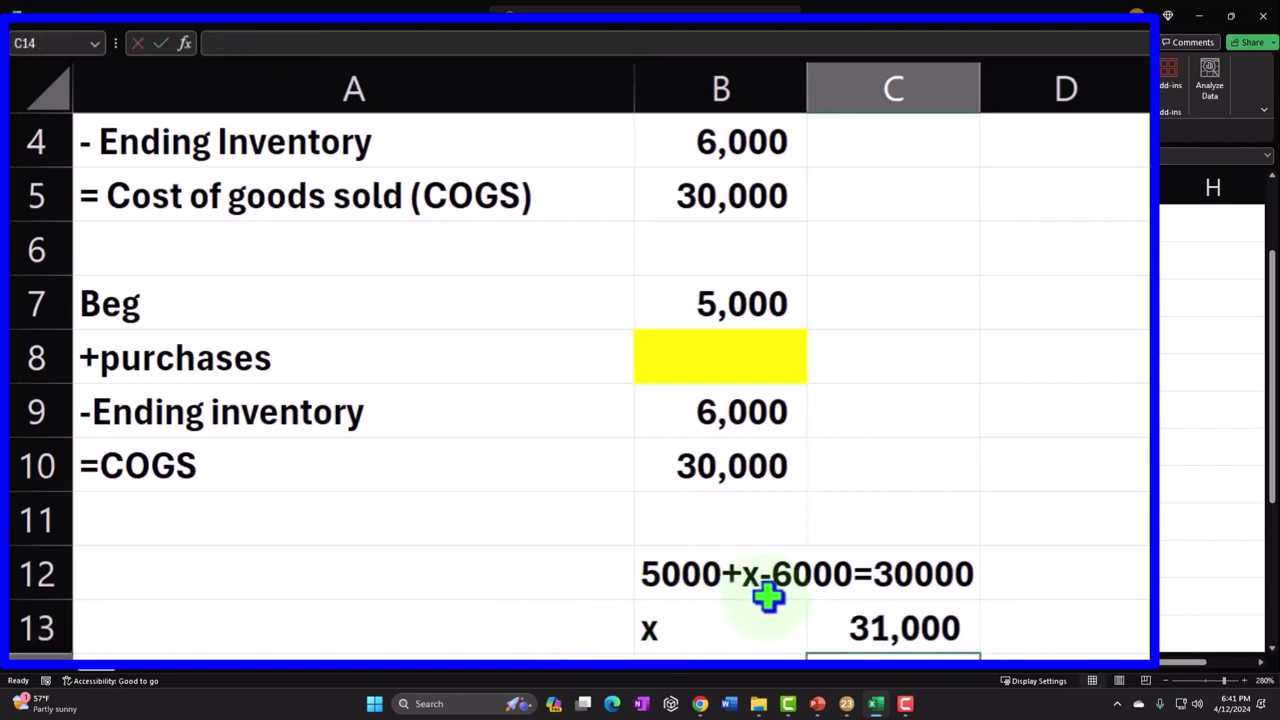
# Enter 31000 as the purchases amount in the yellow cell B8
pyautogui.press('Up')
pyautogui.press('Up')
pyautogui.press('Up')
pyautogui.press('Up')
pyautogui.press('Up')
pyautogui.press('Up')
pyautogui.press('Left')
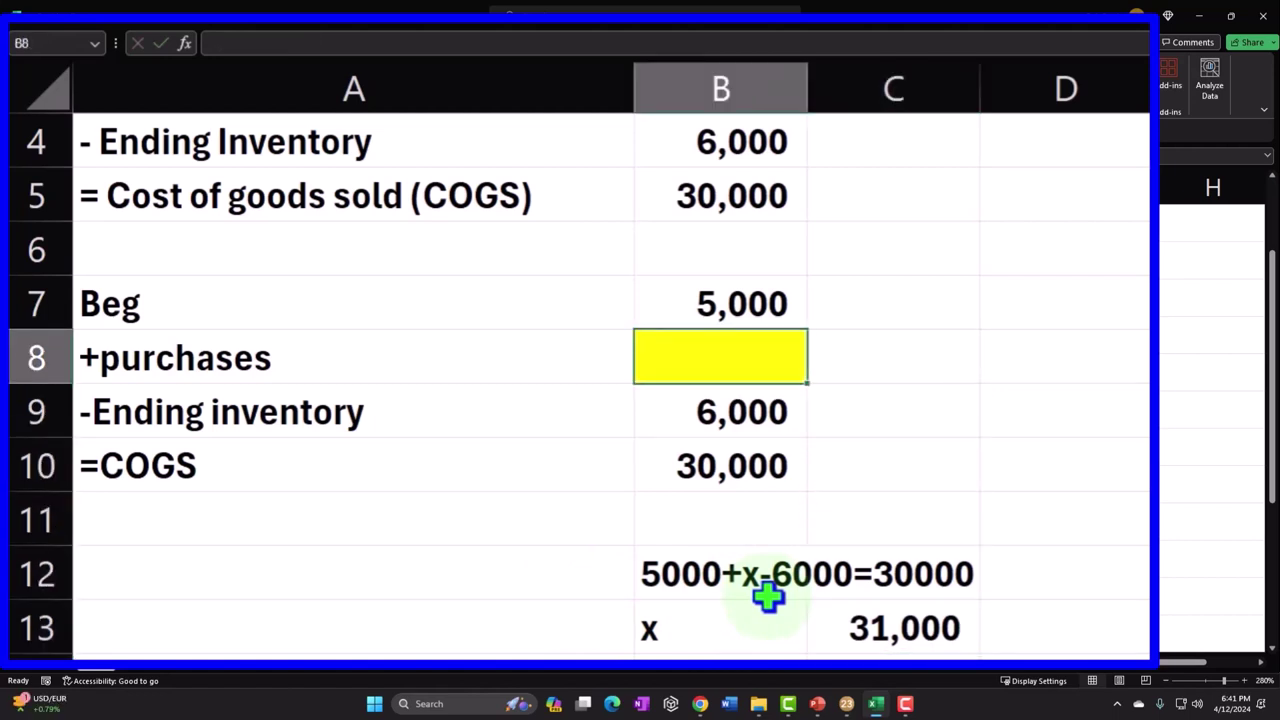
pyautogui.write('31000')
pyautogui.press('Return')
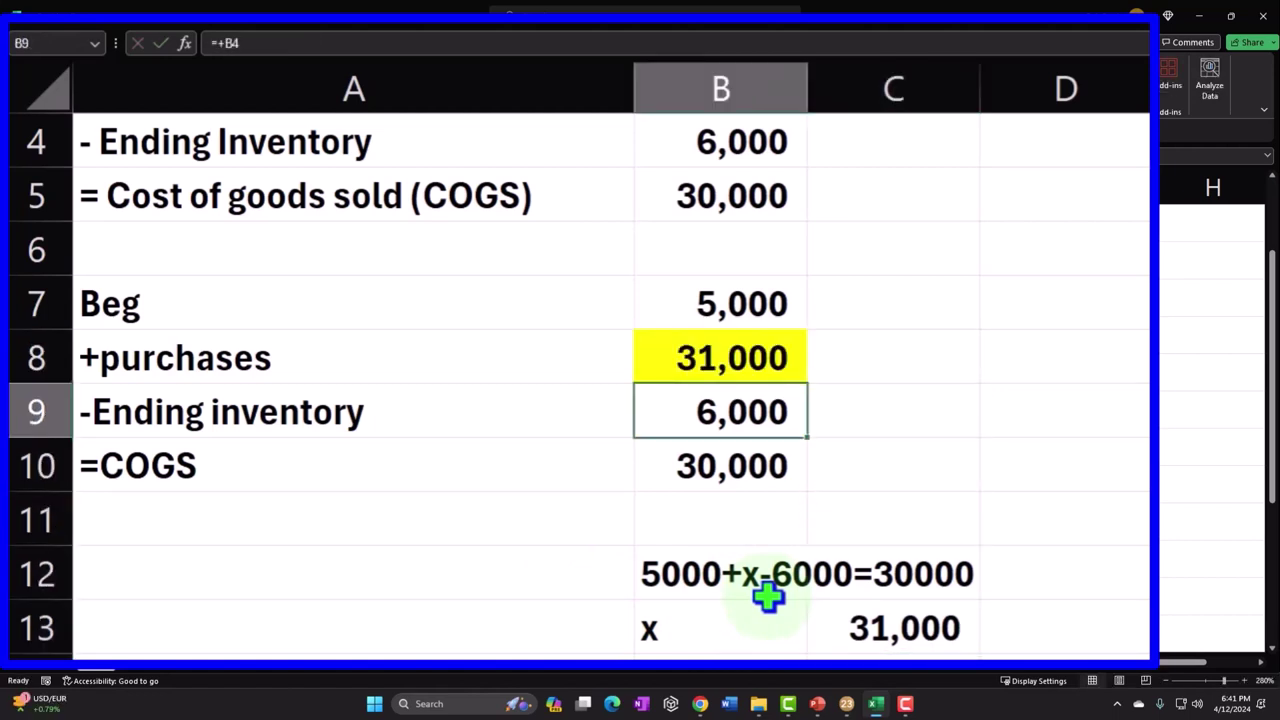
# Link C7, C8 and C9 to the beginning inventory, purchases and ending inventory amounts beside them in column B
pyautogui.press('Right')
pyautogui.press('Up')
pyautogui.press('Up')
pyautogui.write('=')
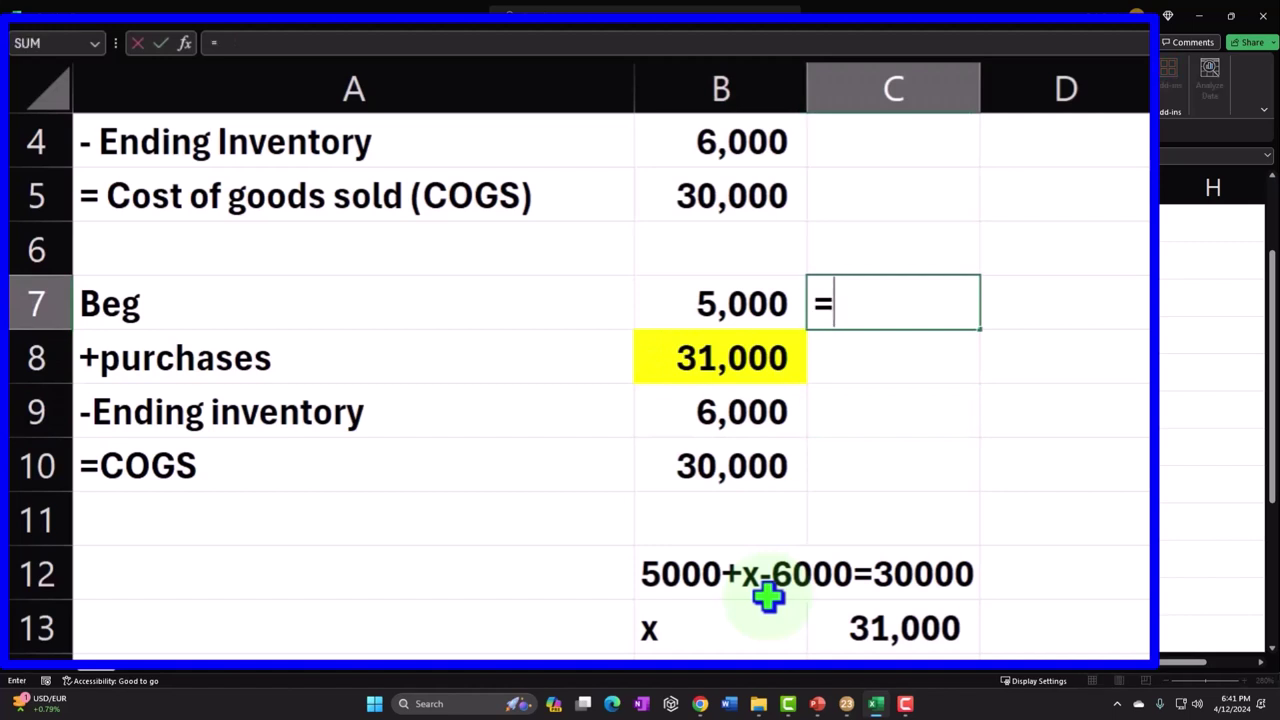
pyautogui.press('Left')
pyautogui.press('Return')
pyautogui.write('+')
pyautogui.press('Left')
pyautogui.hotkey('ctrl', 'Return')
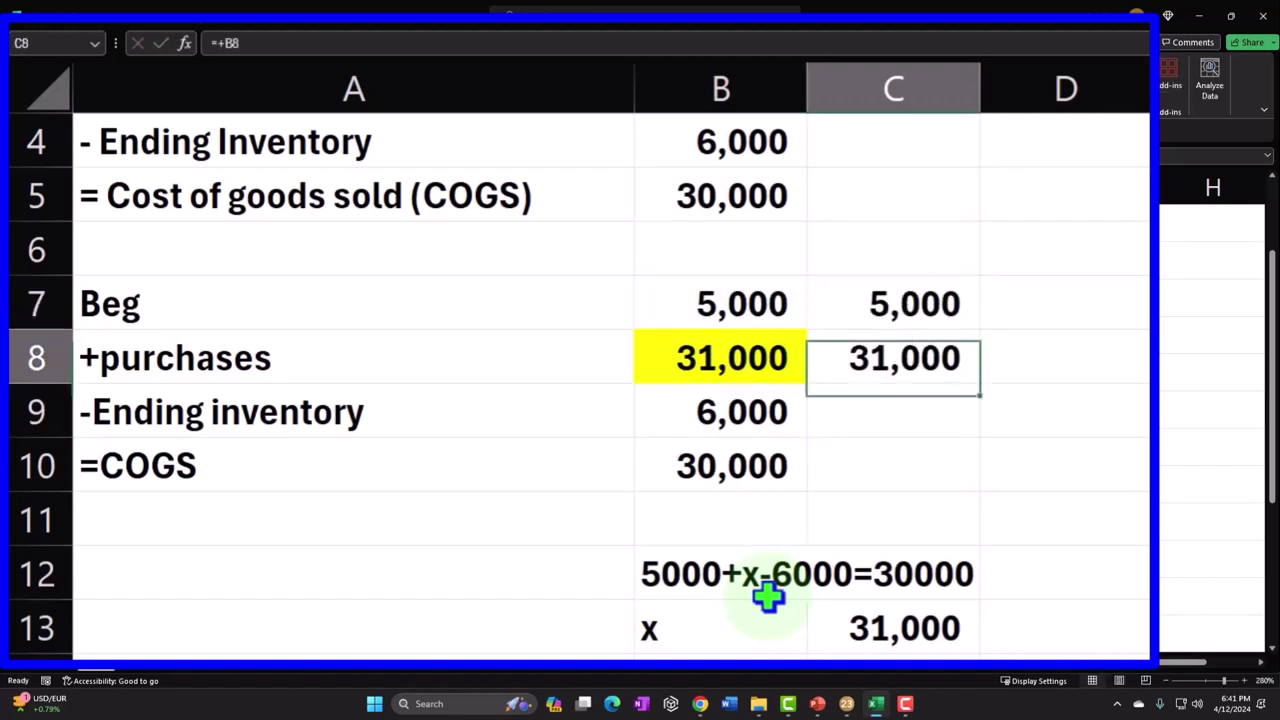
pyautogui.press('Down')
pyautogui.write('+')
pyautogui.press('Left')
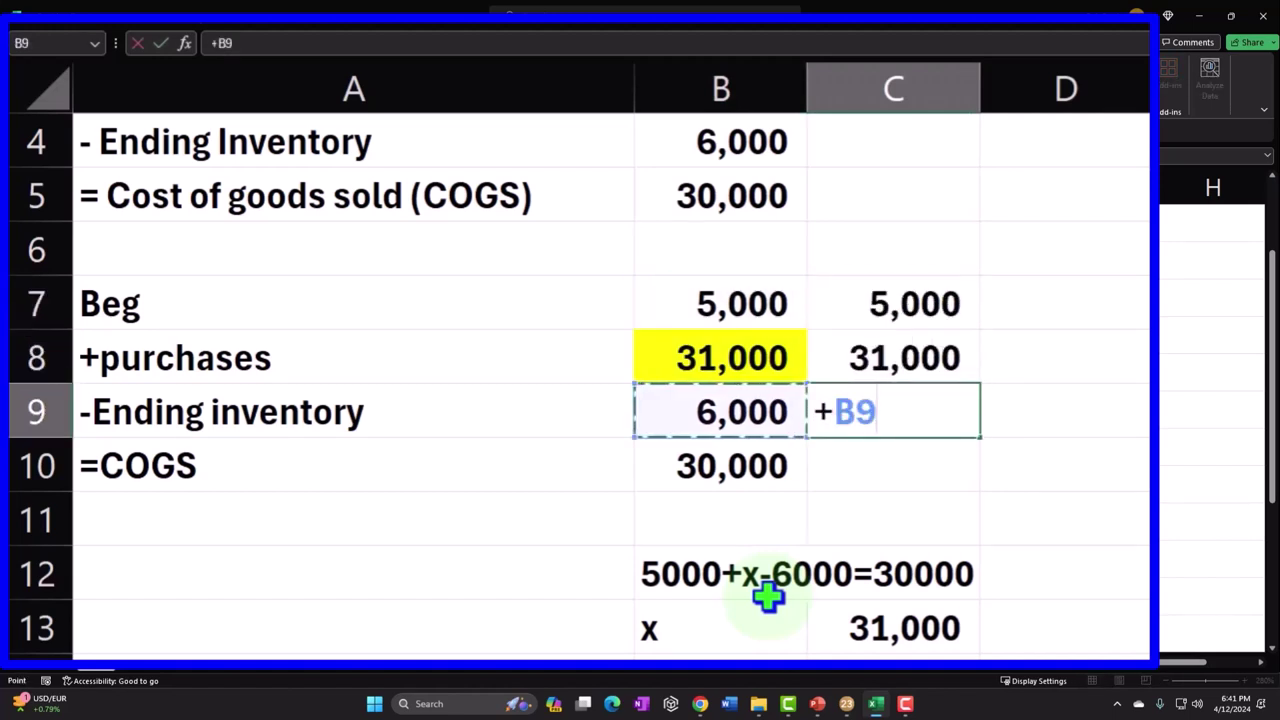
pyautogui.press('Return')
# Calculate COGS in C10 with the formula =C7+C8-C9 and select that cell to check it
pyautogui.write('=')
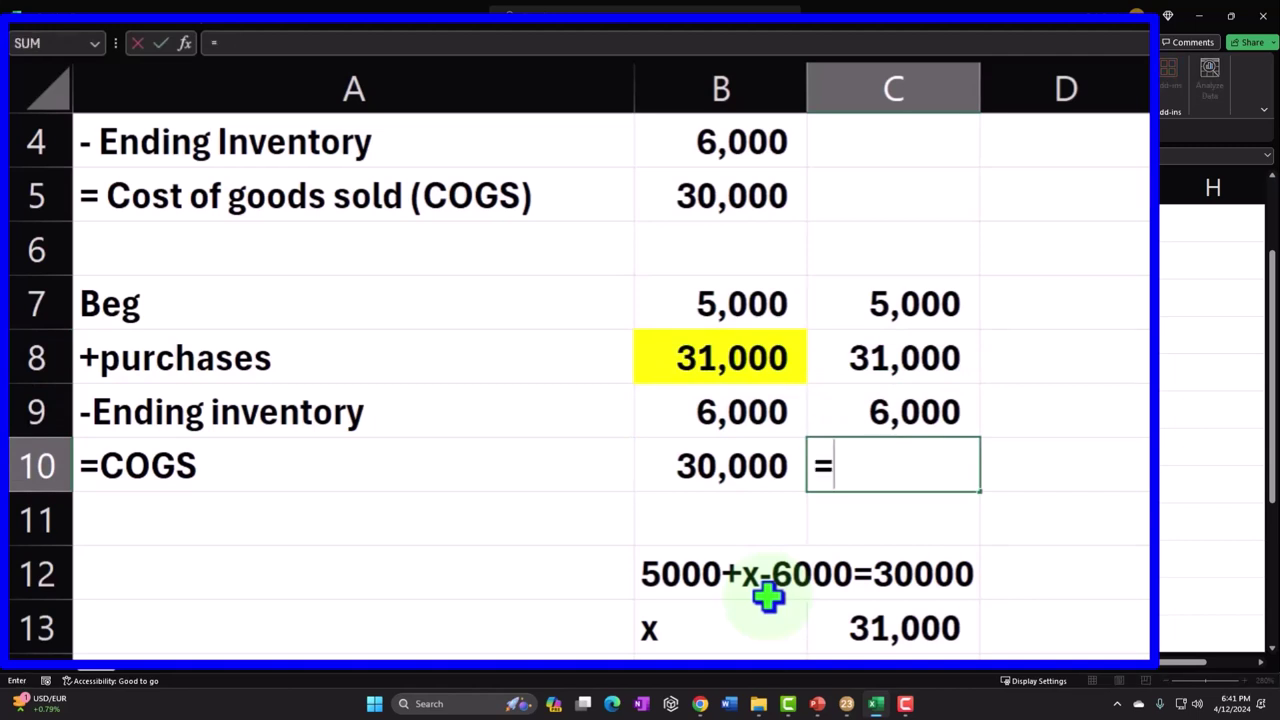
pyautogui.press('Up')
pyautogui.press('Up')
pyautogui.press('Up')
pyautogui.write('+')
pyautogui.press('Up')
pyautogui.press('Up')
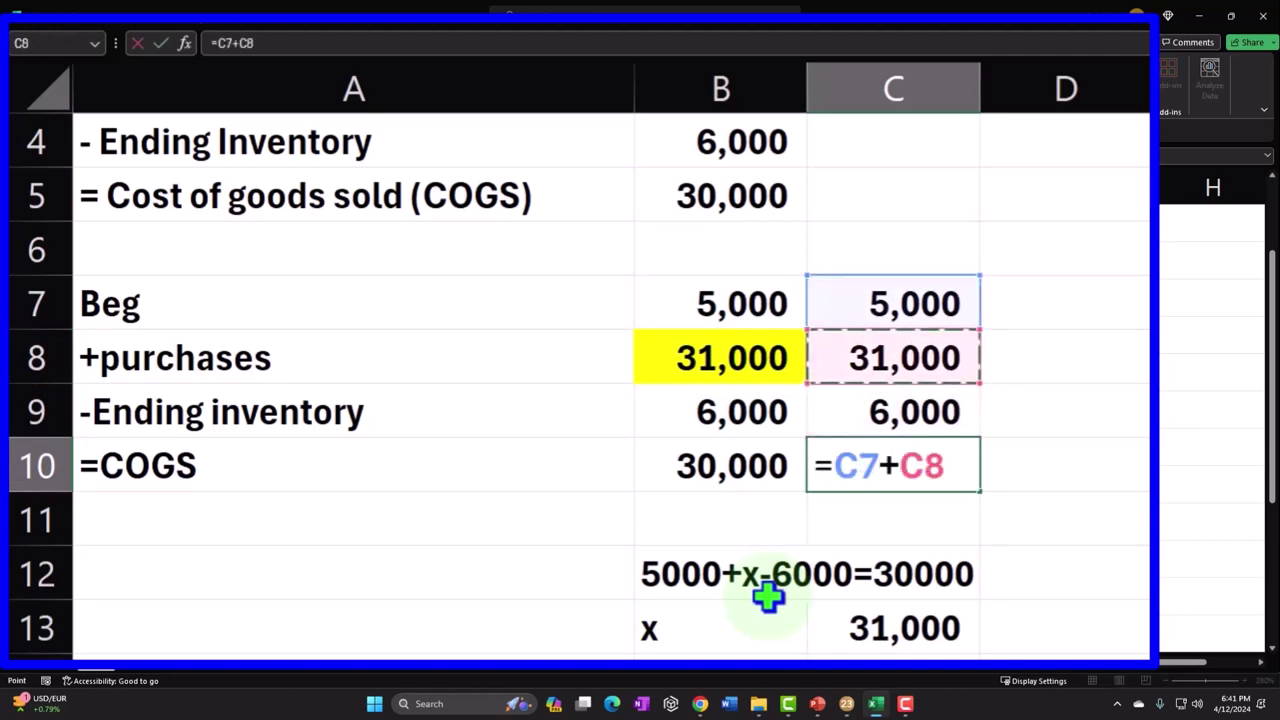
pyautogui.write('-')
pyautogui.press('Up')
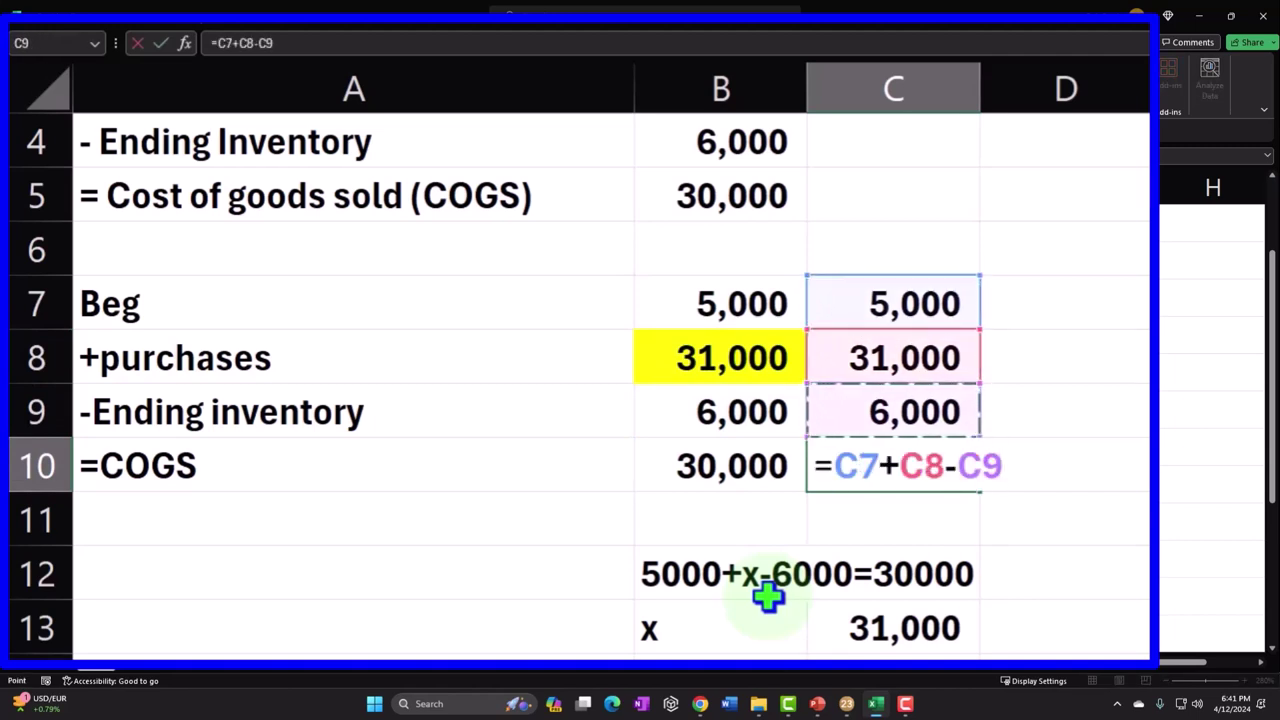
pyautogui.press('Return')
pyautogui.click(875, 465)
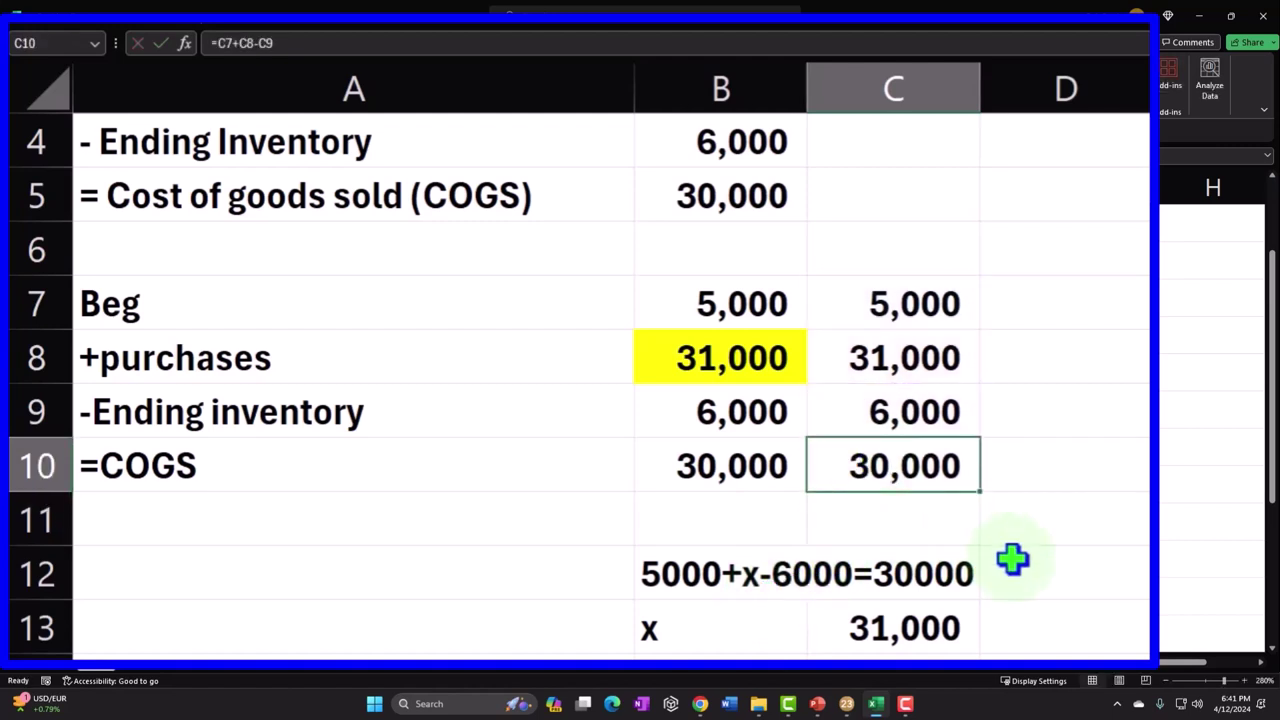
# Switch to Lacerte and bring up the Cost of Goods Sold section of the Schedule C business income input
pyautogui.click(846, 703)
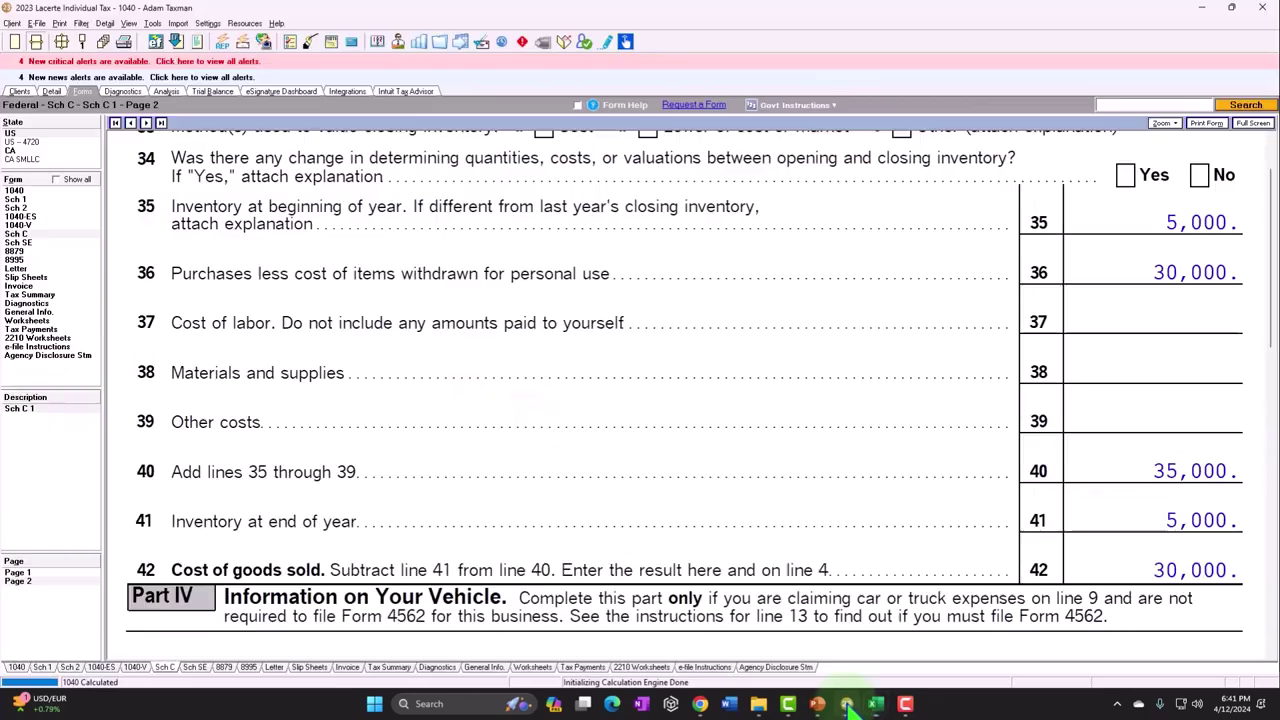
pyautogui.click(49, 91)
pyautogui.scroll(7, 406, 277)
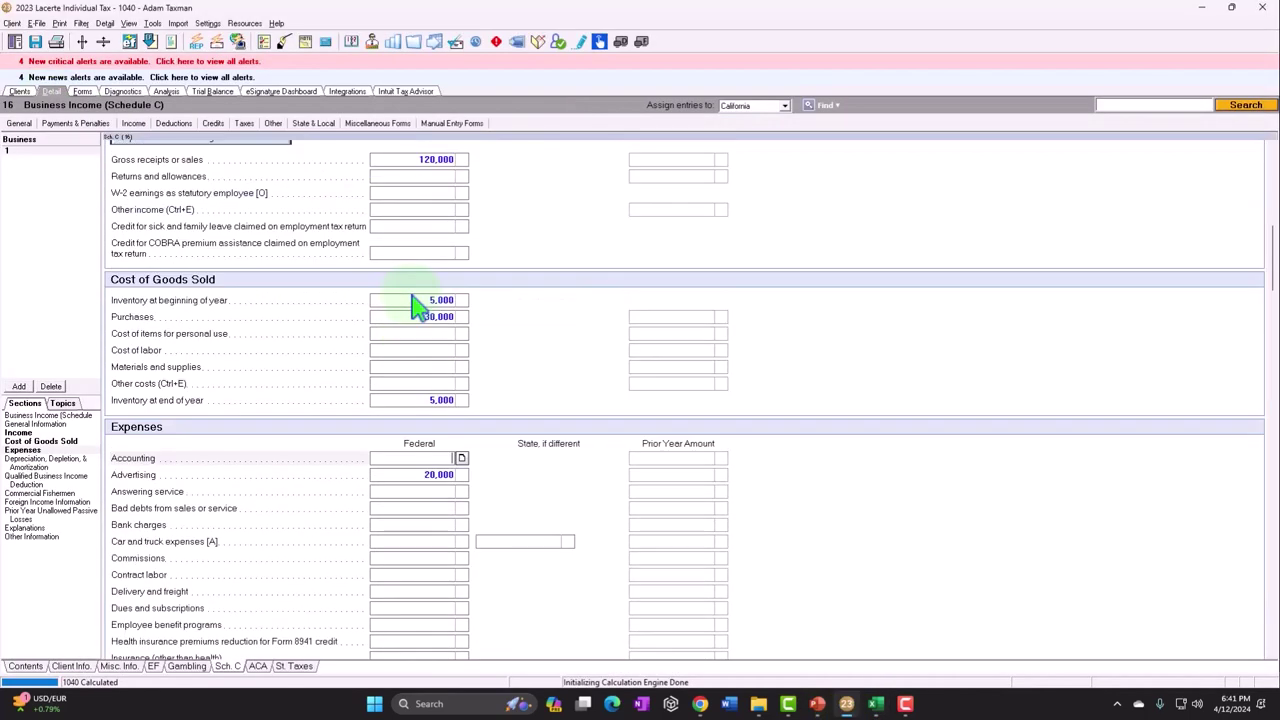
pyautogui.scroll(8, 442, 330)
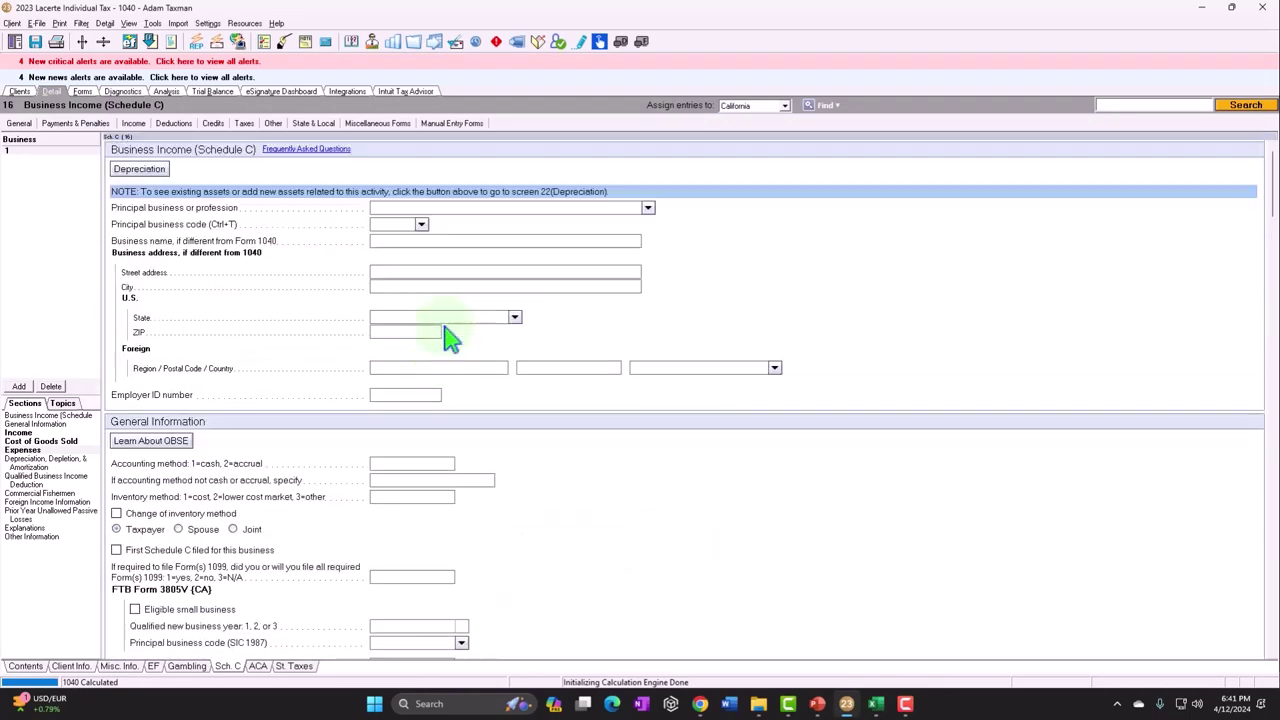
pyautogui.scroll(-3, 446, 337)
pyautogui.scroll(-2, 446, 337)
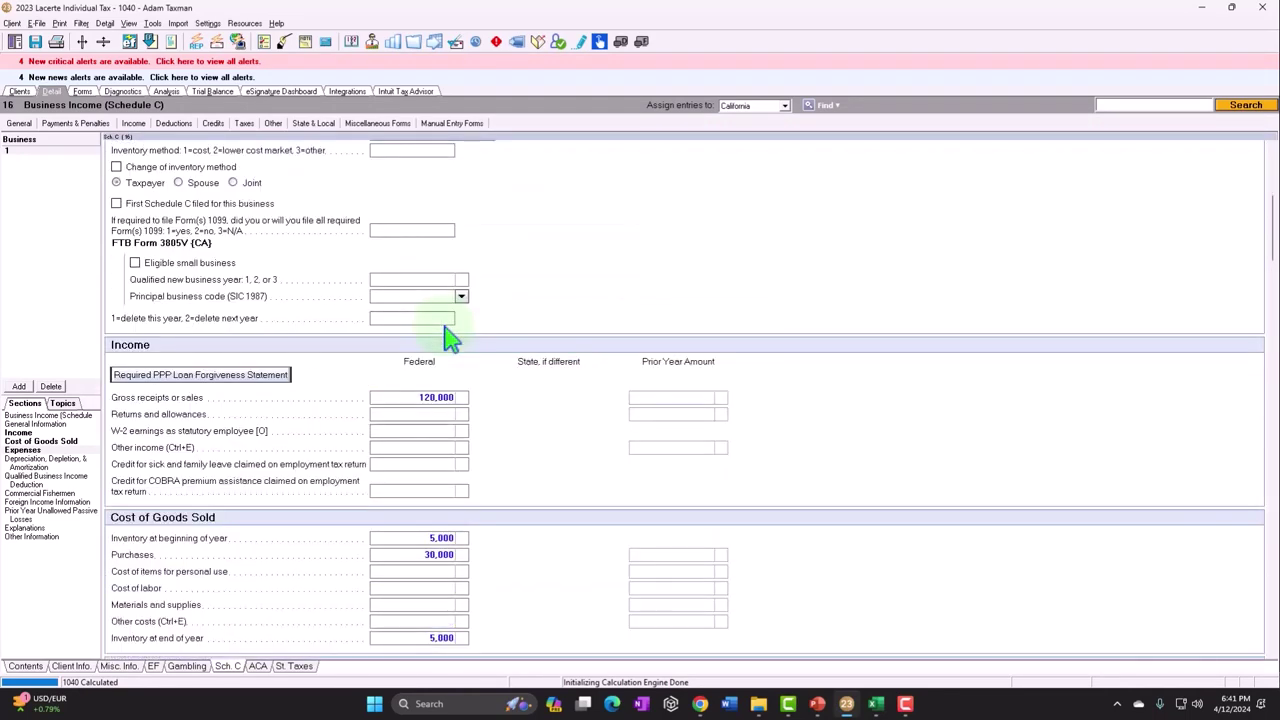
pyautogui.click(45, 441)
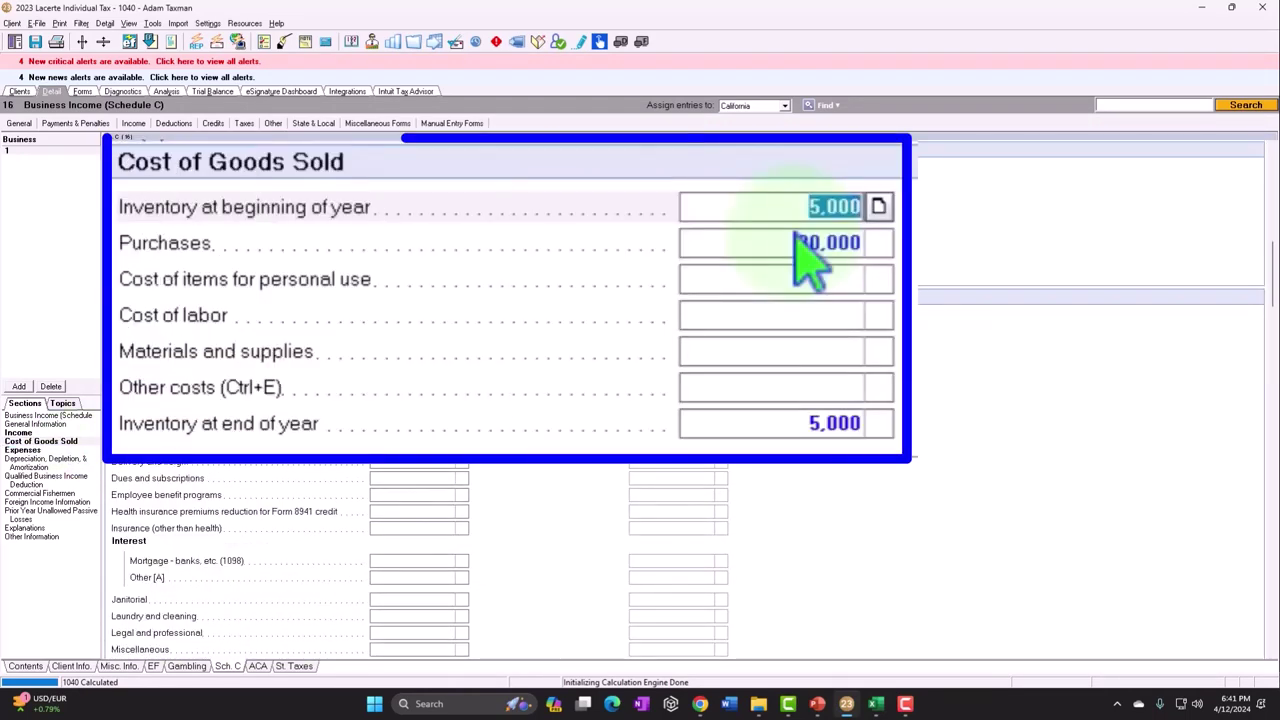
# Check the solved purchases amount in Excel and set Purchases to 31,000 in Lacerte's Cost of Goods Sold section
pyautogui.click(422, 189)
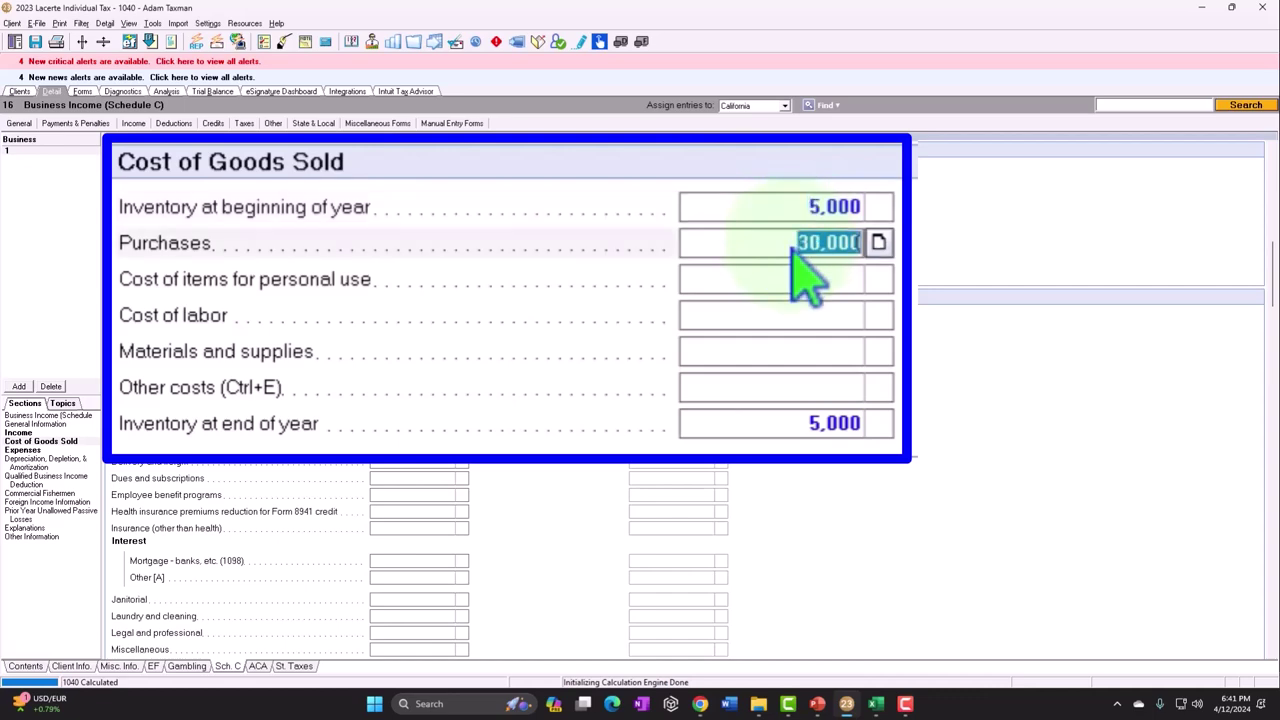
pyautogui.moveTo(875, 704)
pyautogui.click(875, 668)
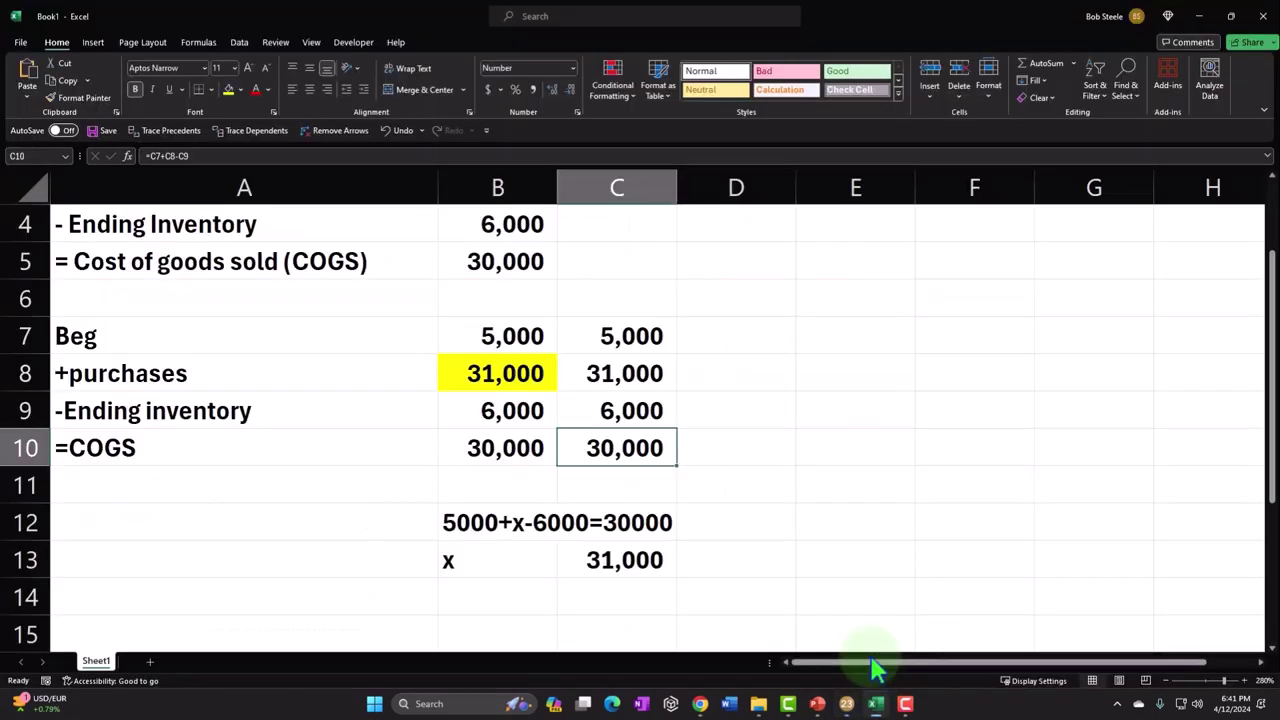
pyautogui.click(1199, 16)
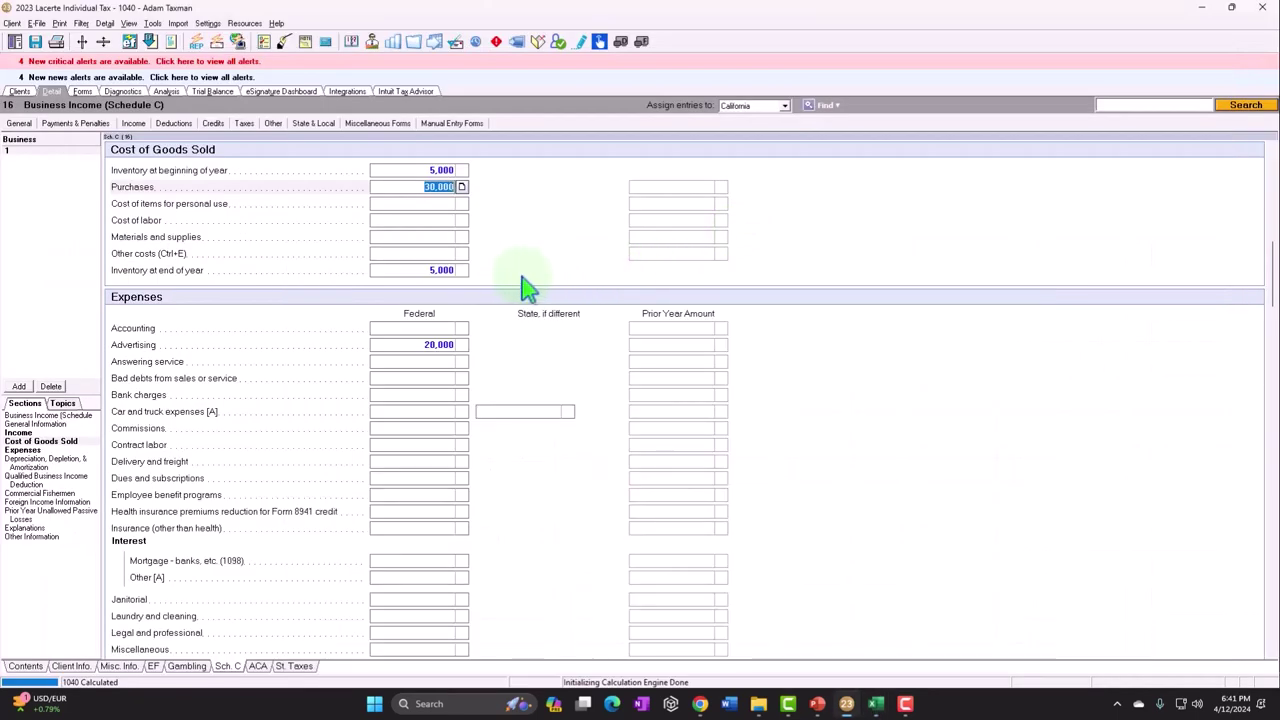
pyautogui.press('Delete')
pyautogui.write('31000')
pyautogui.press('Return')
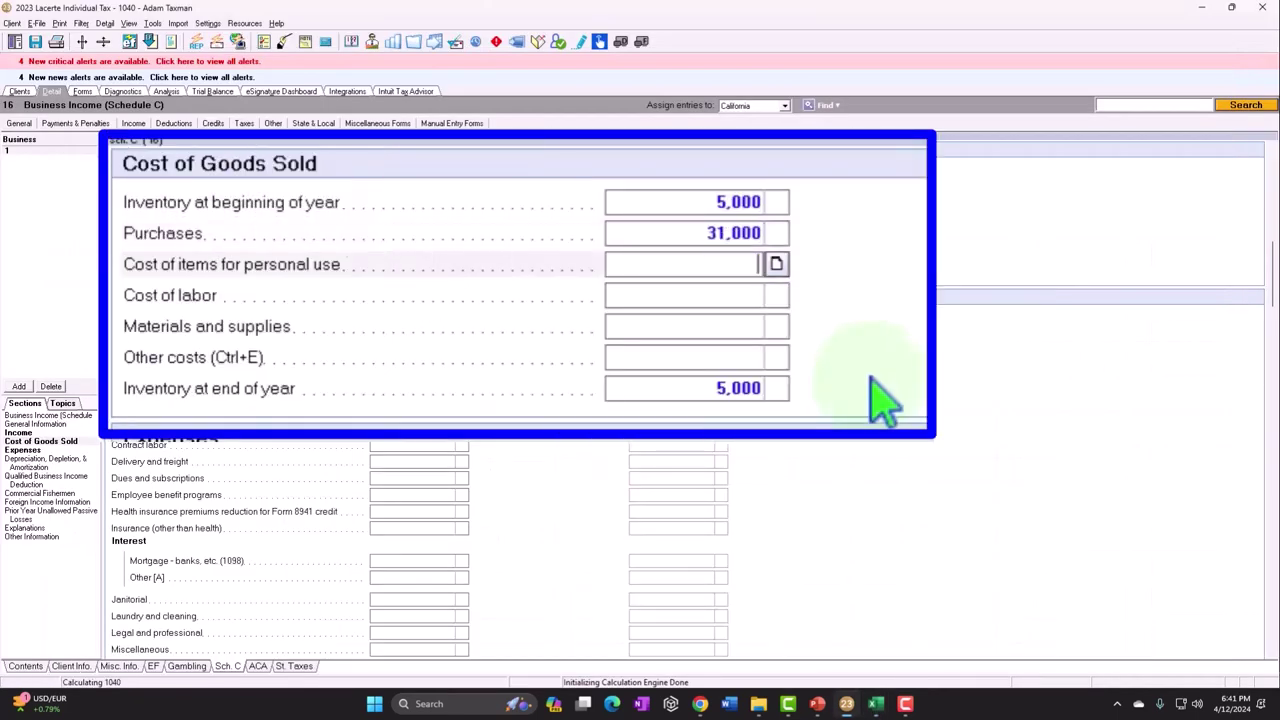
# Set the inventory at end of year to 6,000
pyautogui.press('Return')
pyautogui.press('Return')
pyautogui.press('Return')
pyautogui.press('Return')
pyautogui.write('6,00')
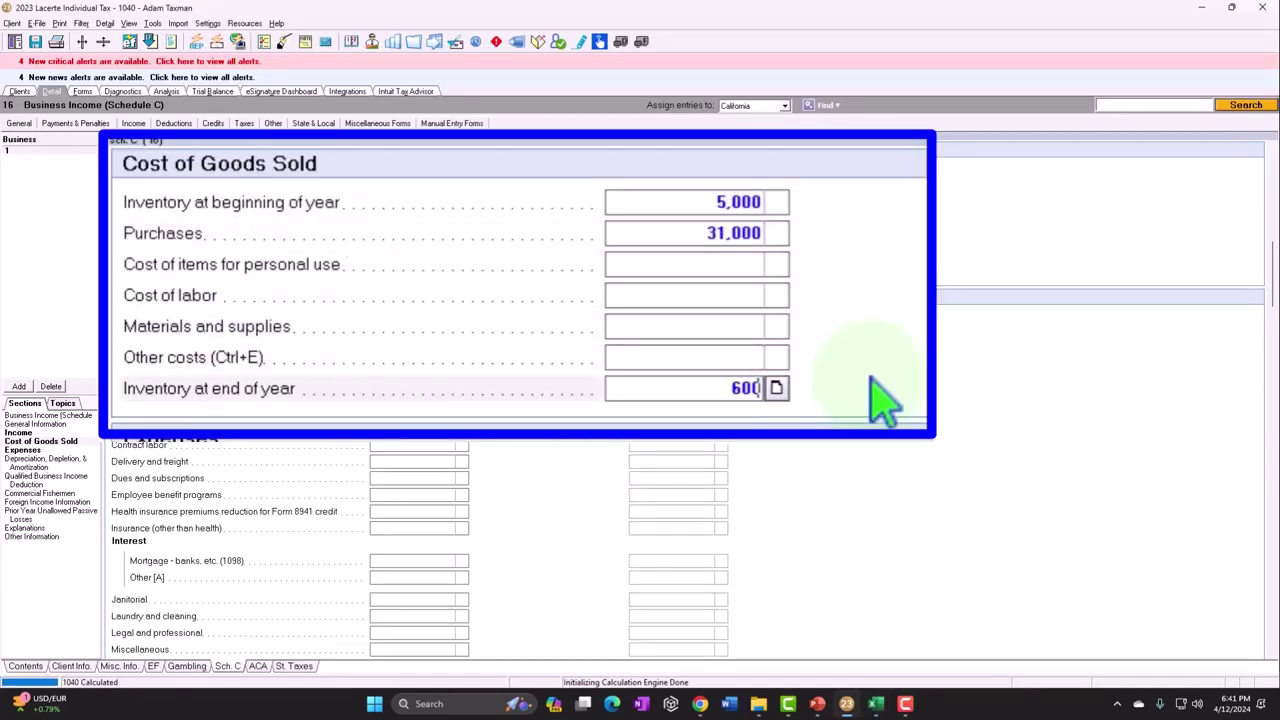
pyautogui.write('0')
pyautogui.press('Return')
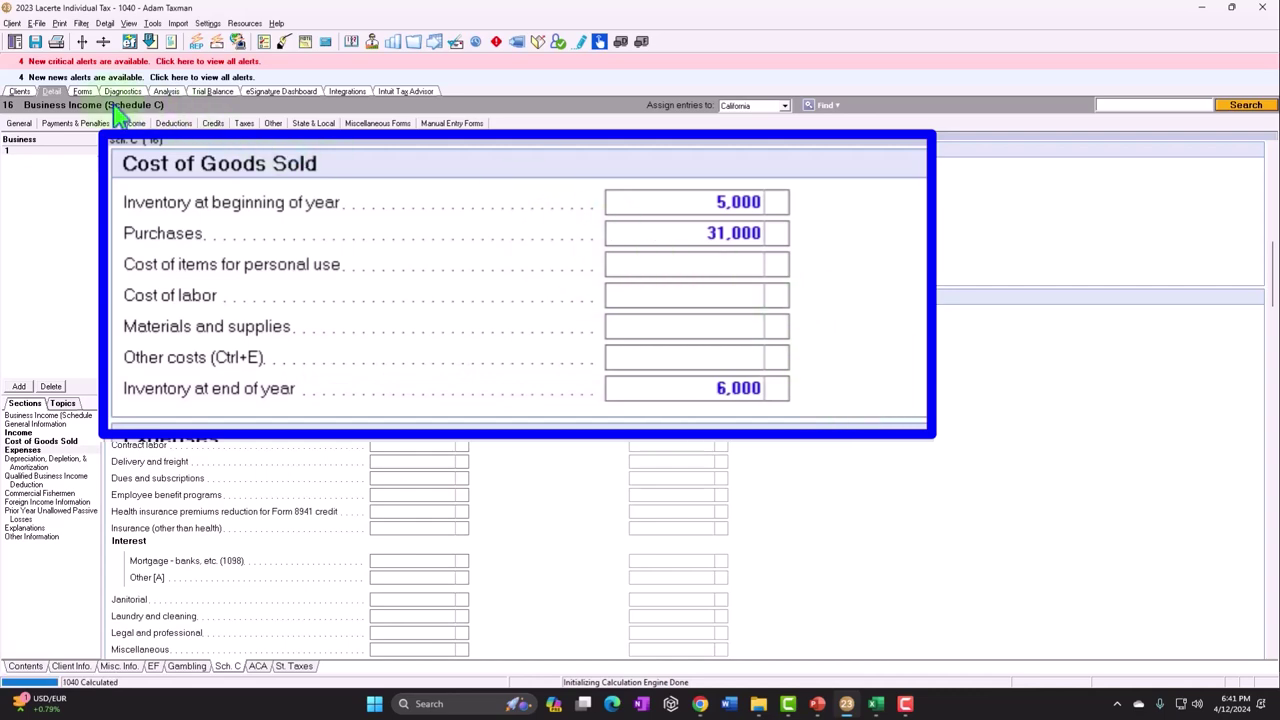
# Open the Schedule C form and review cost of goods sold, gross profit, total expenses and tentative profit on page 1
pyautogui.click(82, 91)
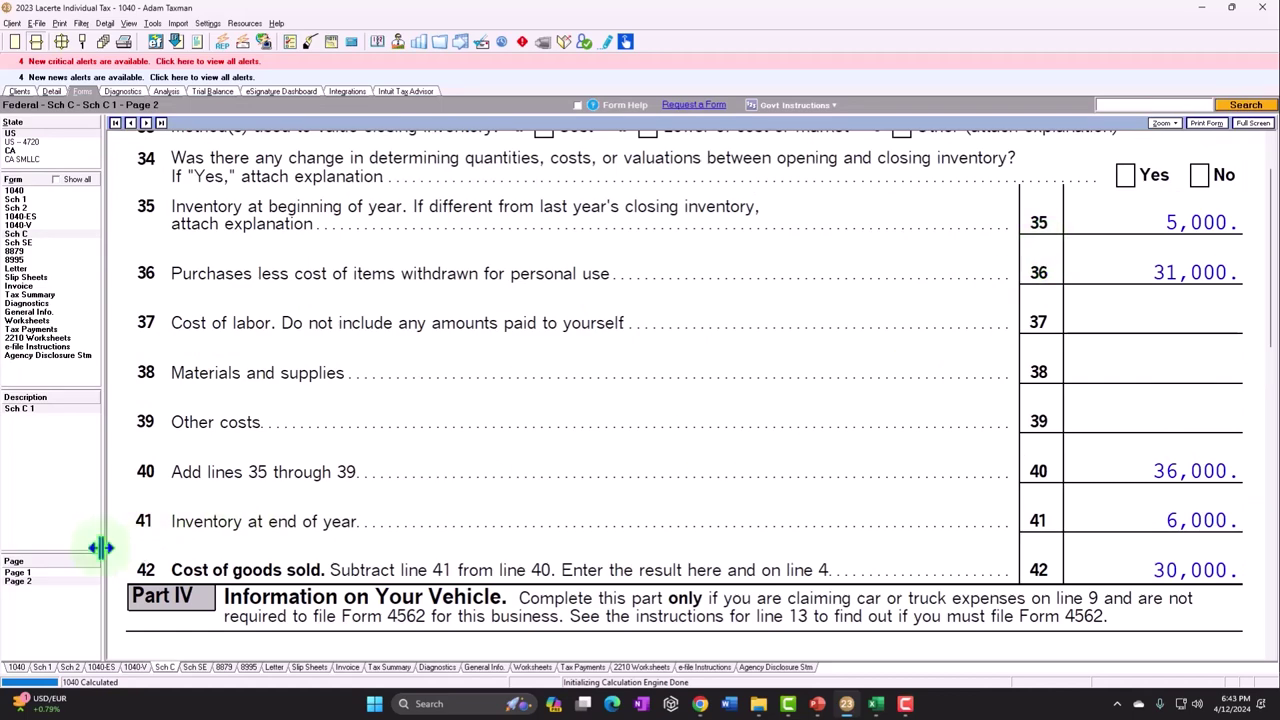
pyautogui.click(38, 583)
pyautogui.click(34, 574)
pyautogui.scroll(-5, 723, 451)
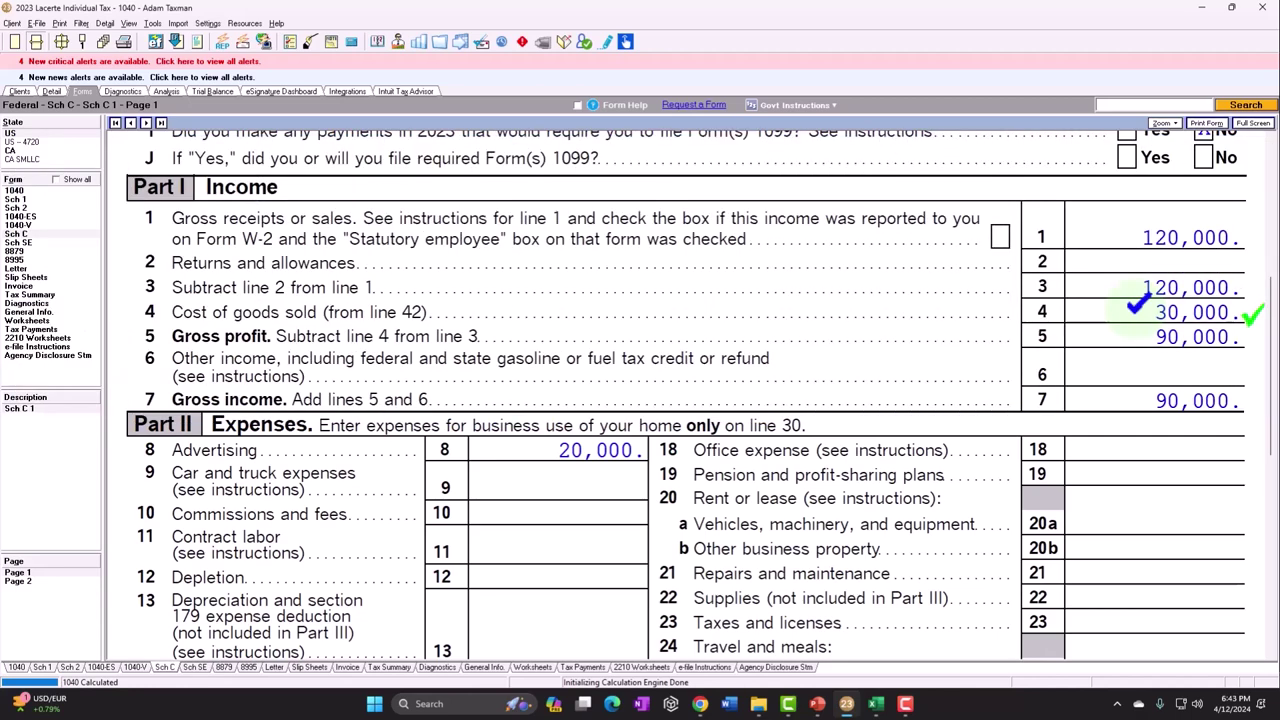
pyautogui.scroll(-6, 686, 390)
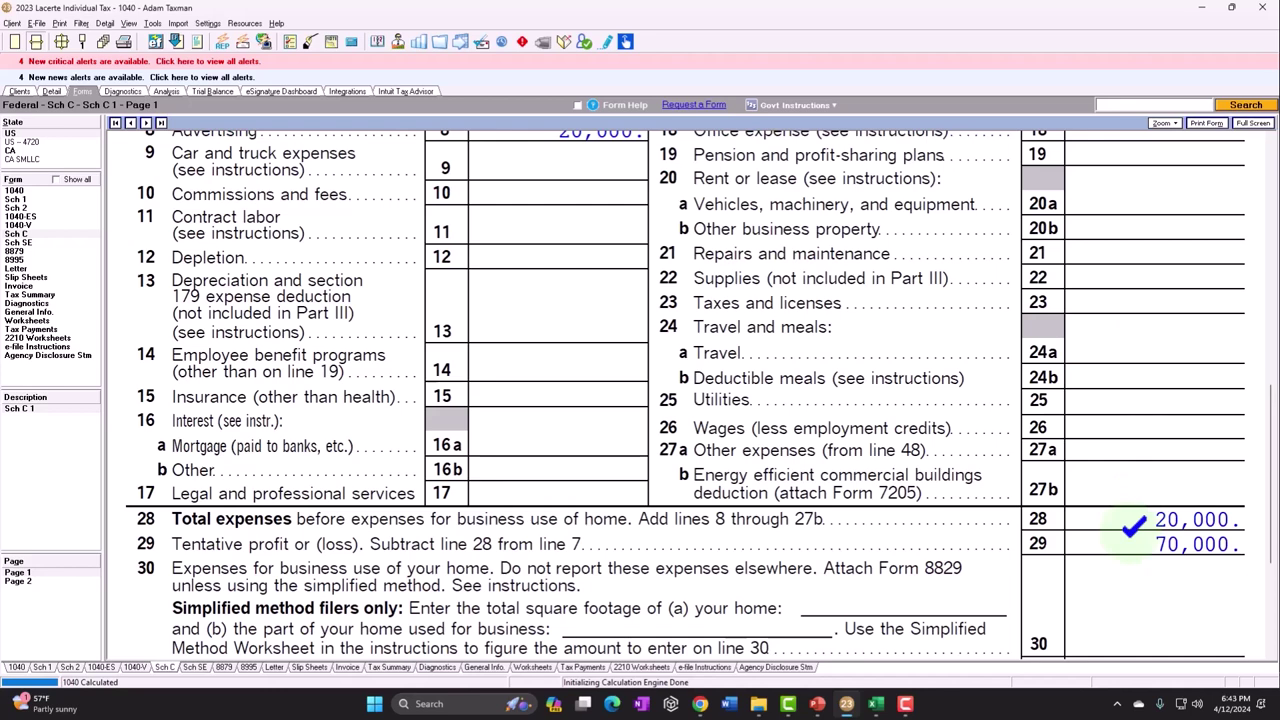
pyautogui.scroll(5, 686, 390)
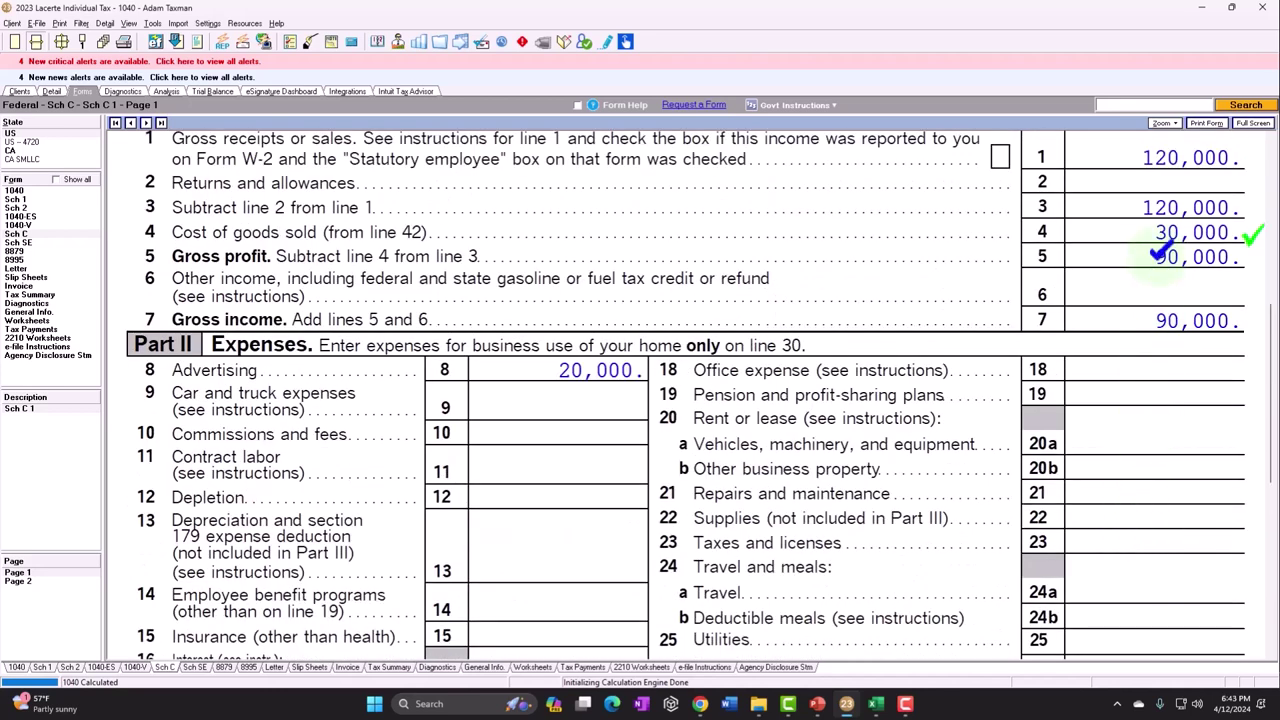
# Compare the cost of goods sold calculation on Schedule C page 2 with page 1's income and examine the depreciation and total expense lines
pyautogui.click(52, 583)
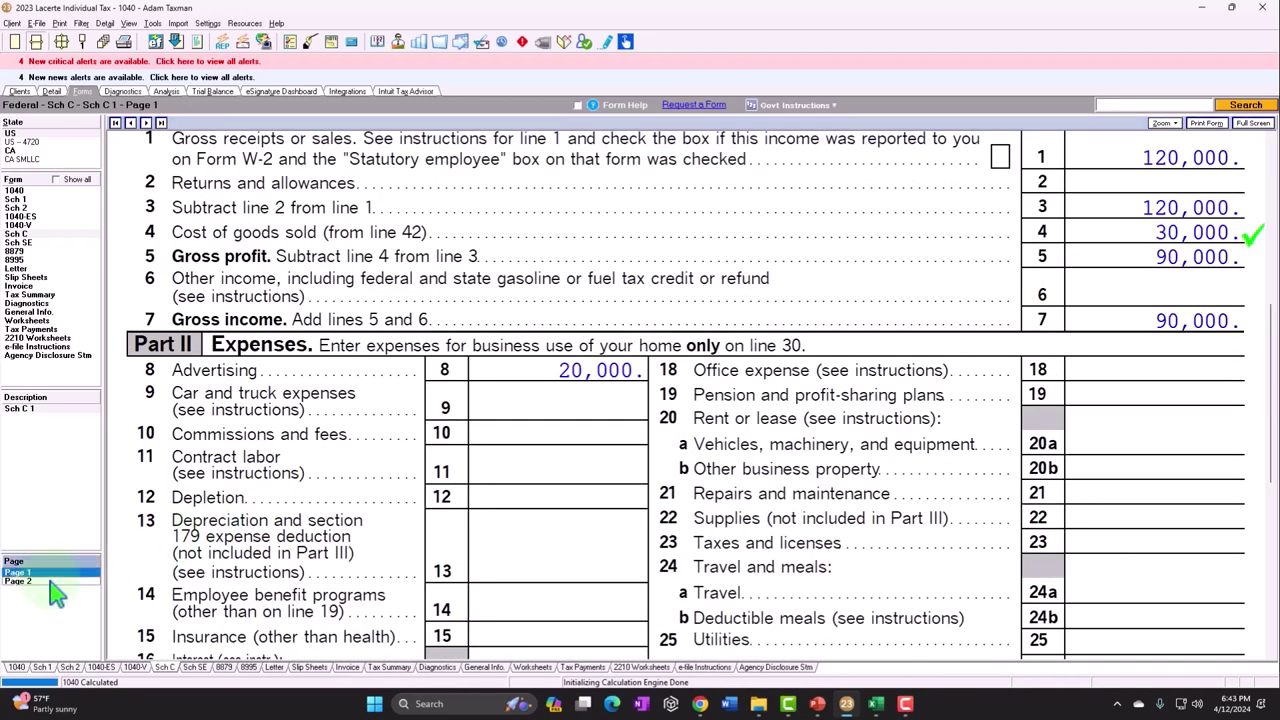
pyautogui.scroll(-3, 569, 517)
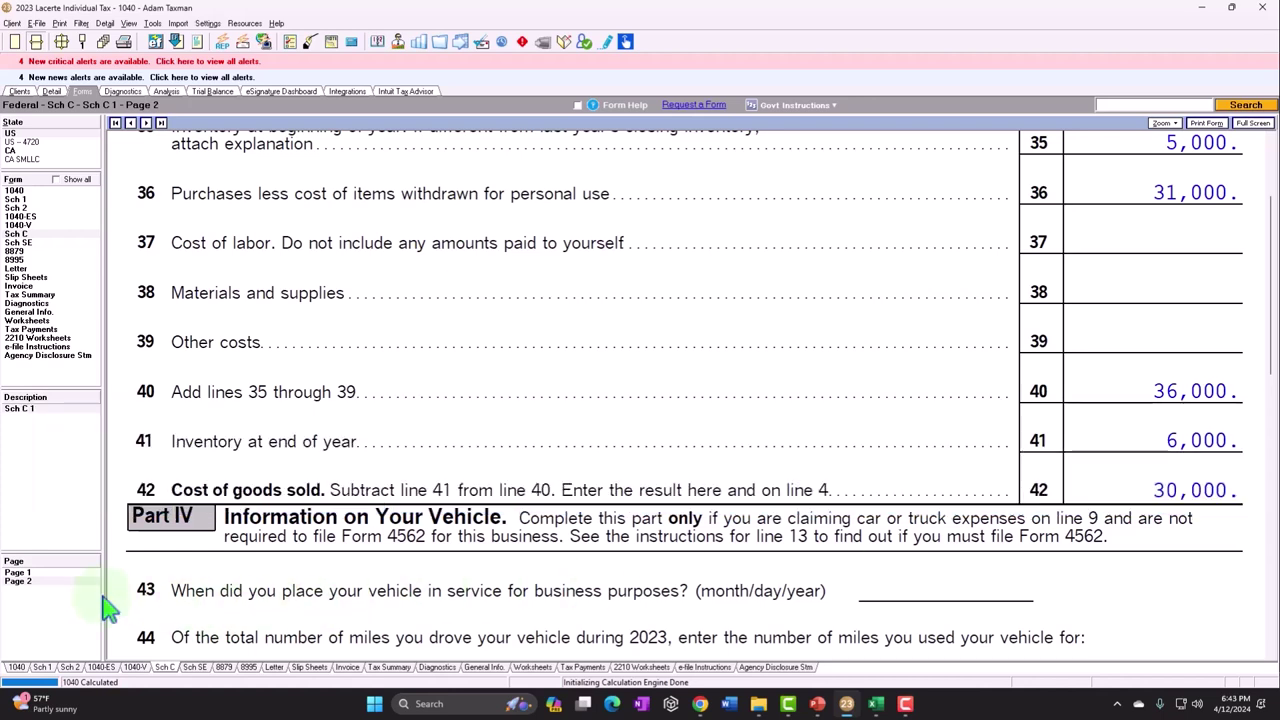
pyautogui.click(43, 574)
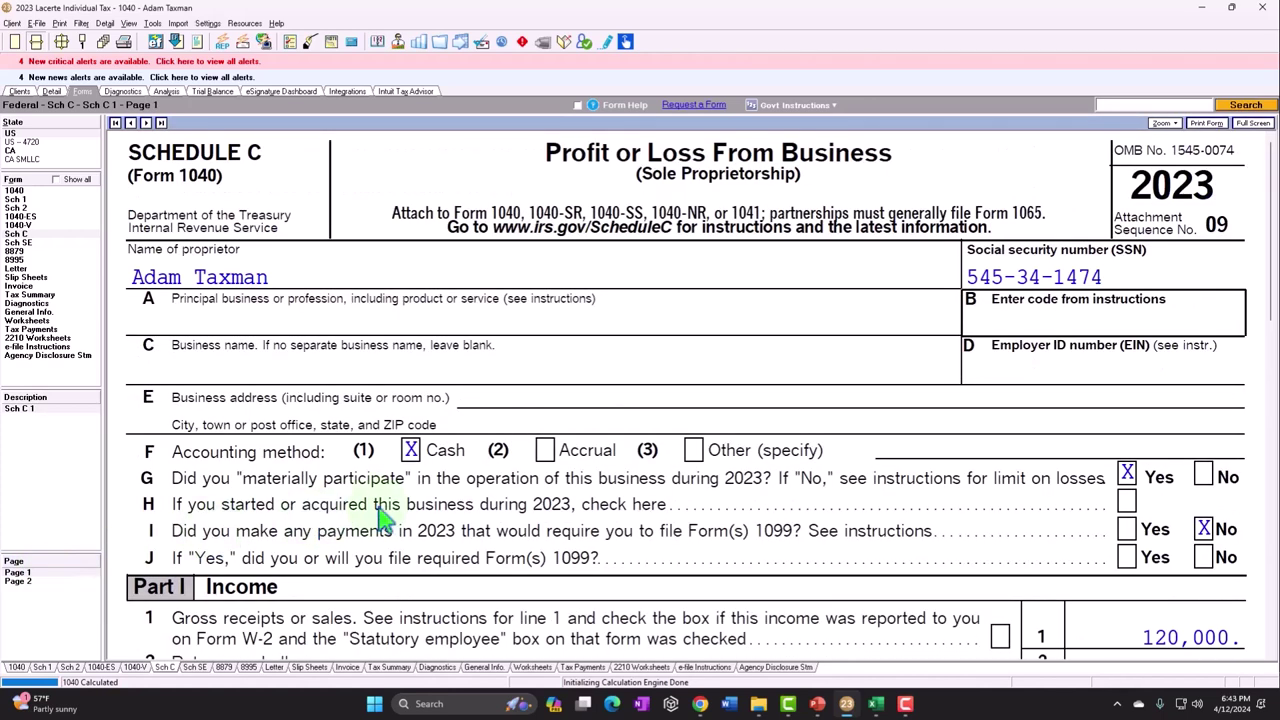
pyautogui.scroll(-10, 430, 515)
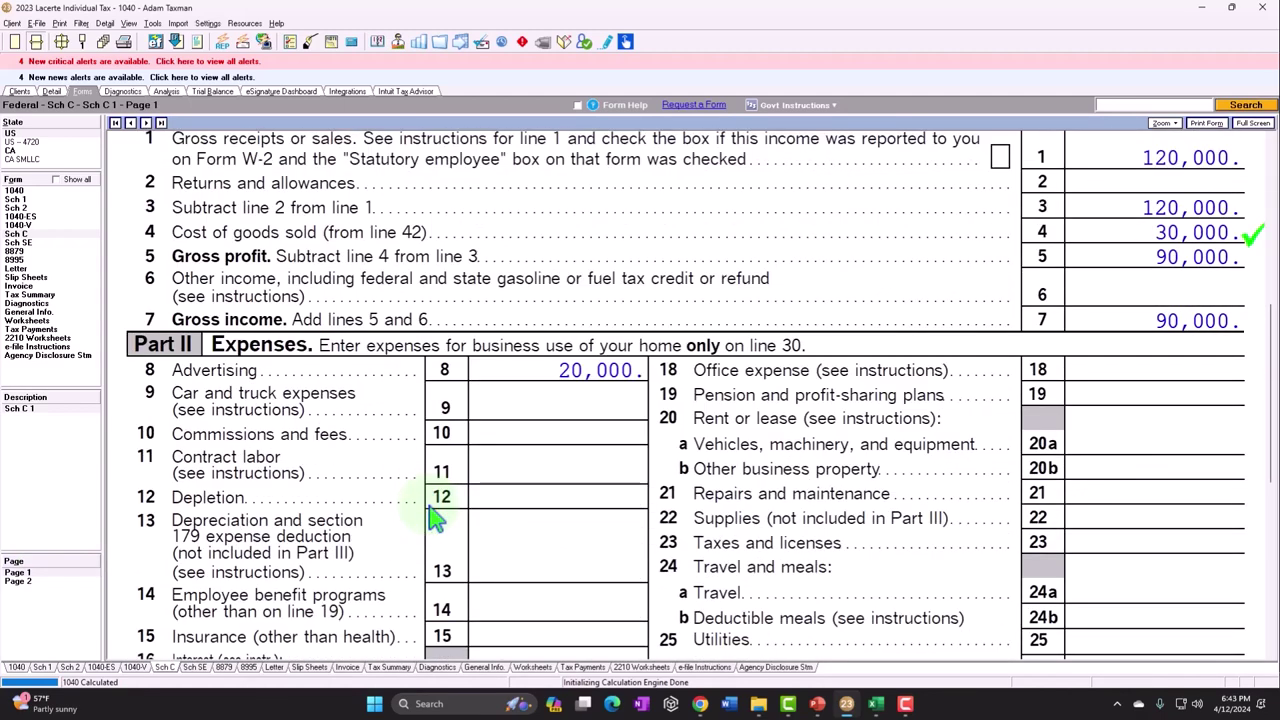
pyautogui.scroll(-2, 433, 515)
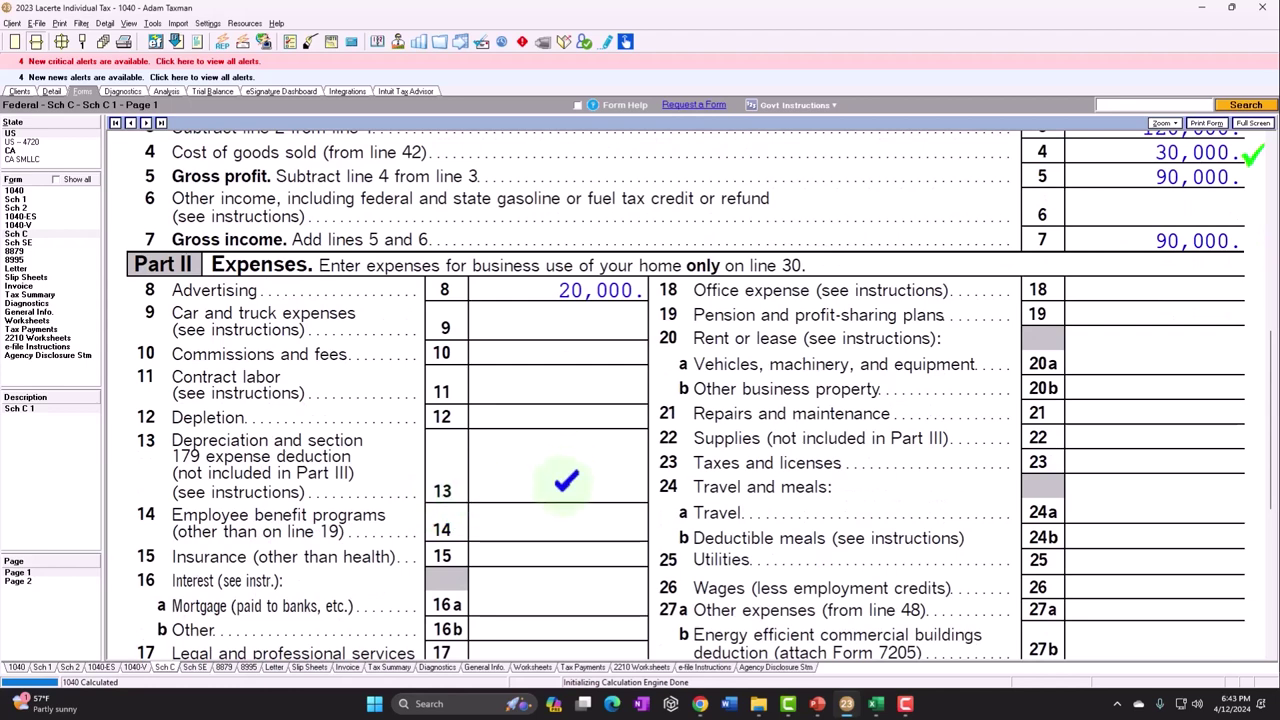
pyautogui.scroll(-4, 566, 482)
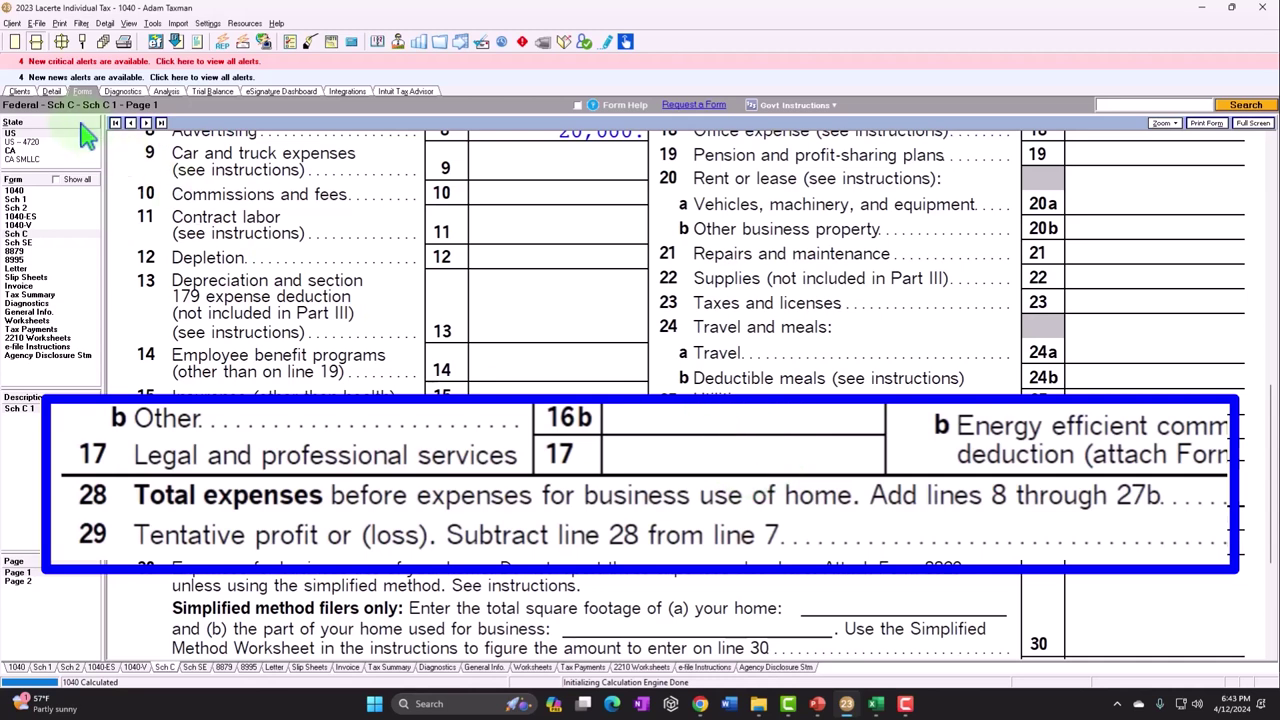
# Return to the input screens and open Depreciation (4562) under the deductions, at the first asset's description
pyautogui.click(51, 92)
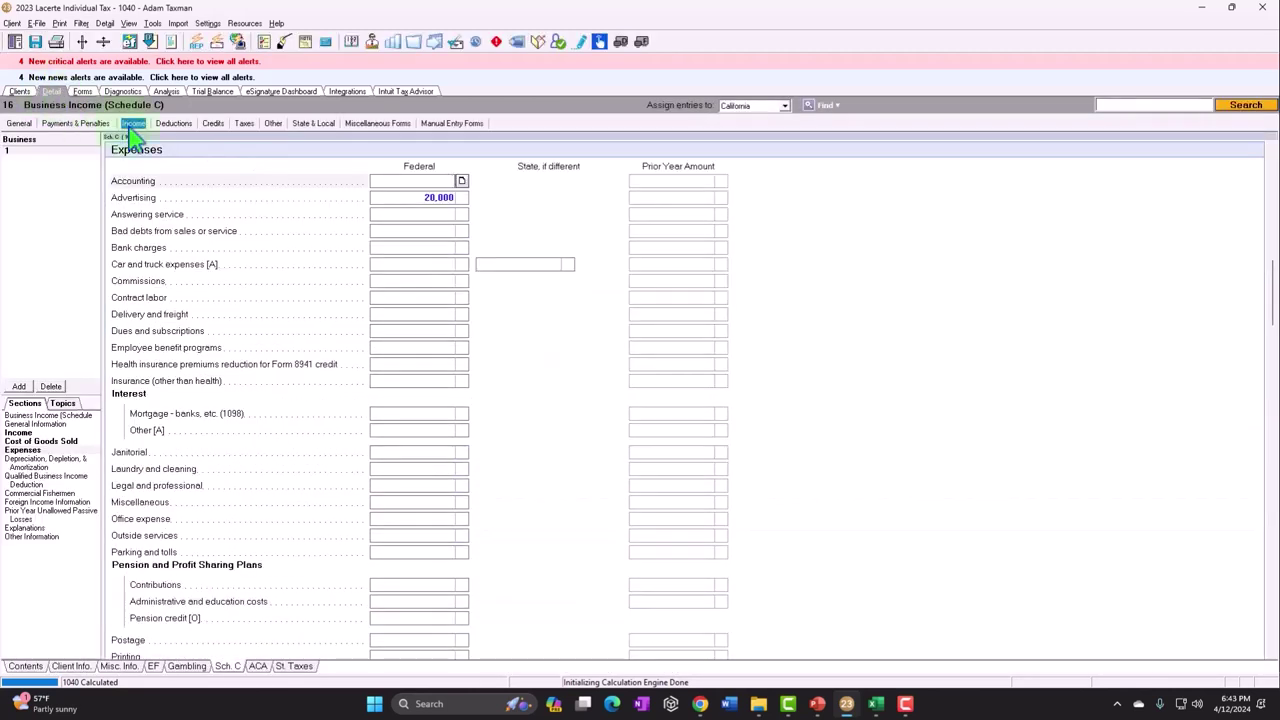
pyautogui.click(133, 124)
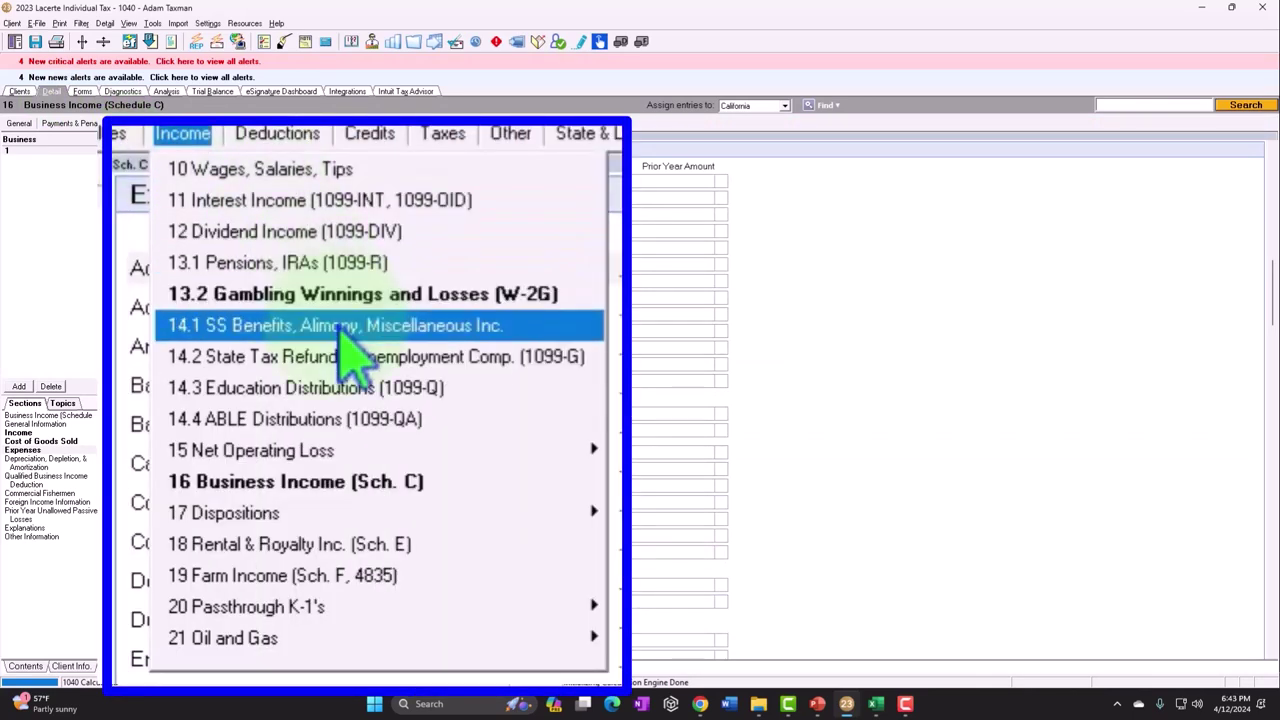
pyautogui.click(133, 124)
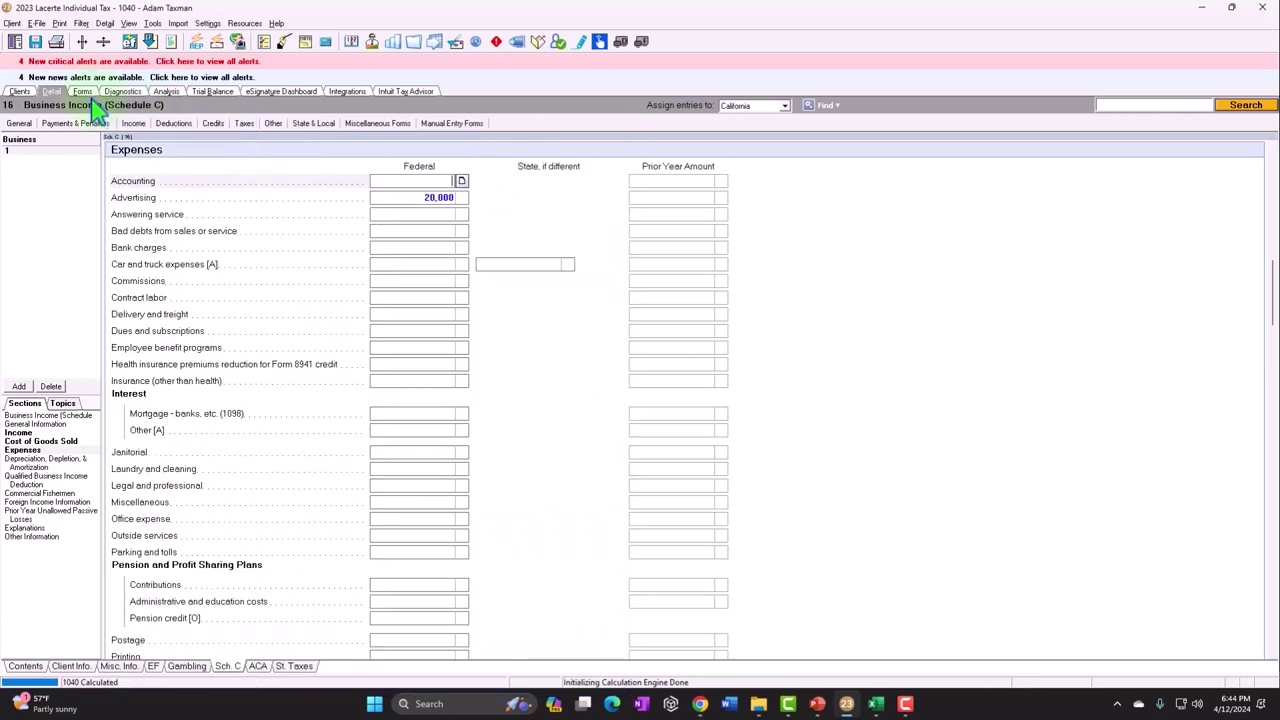
pyautogui.click(173, 123)
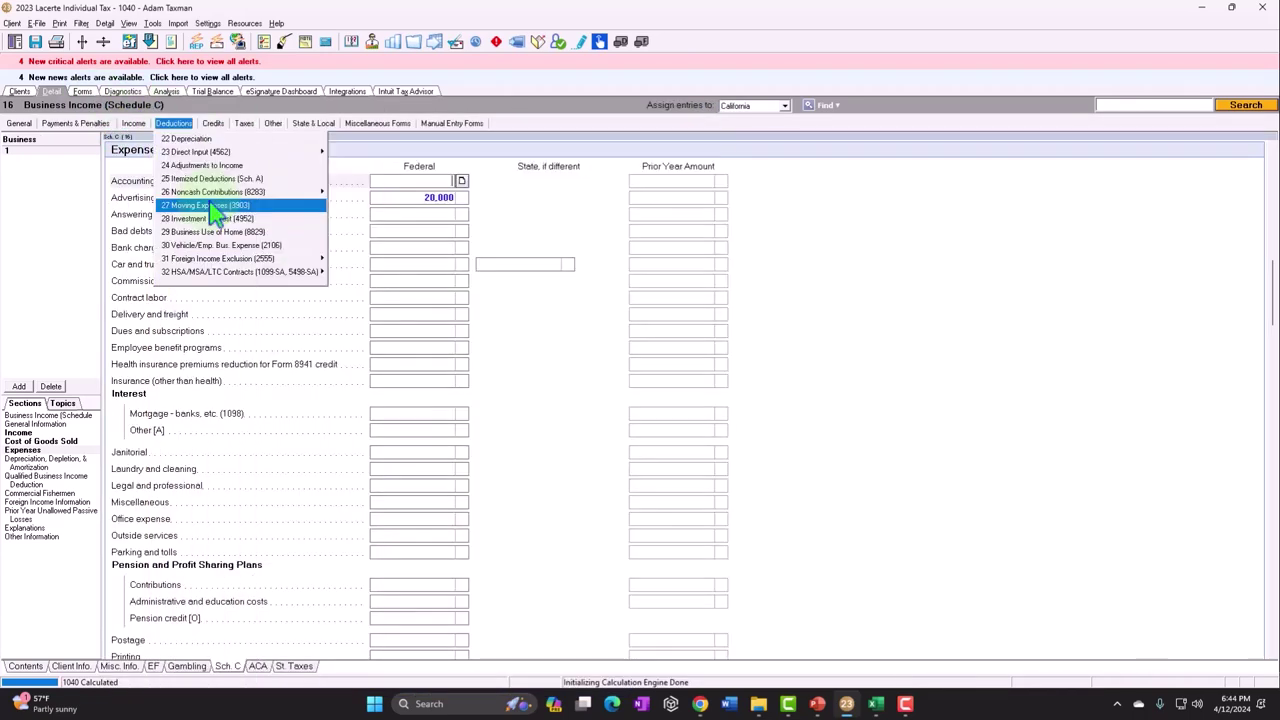
pyautogui.click(212, 210)
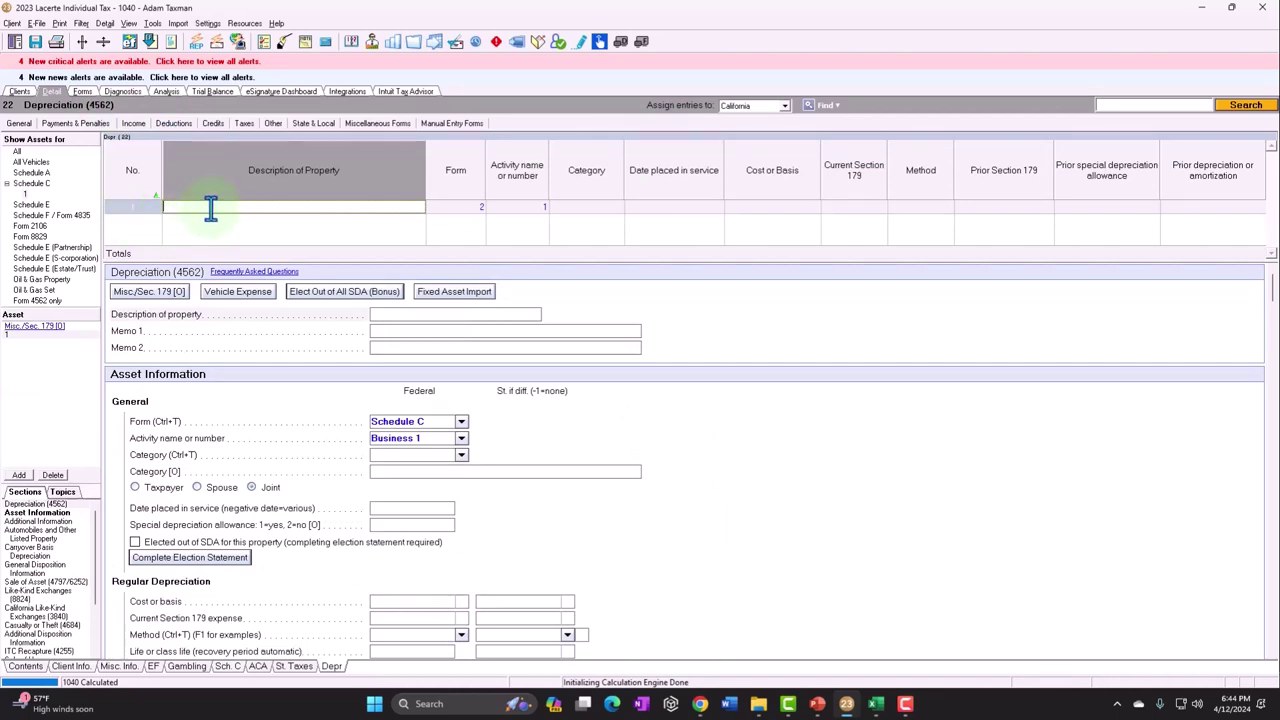
# Describe the first asset as "5 year property" and assign it to Schedule C, Business 1
pyautogui.write('5 year property')
pyautogui.press('Tab')
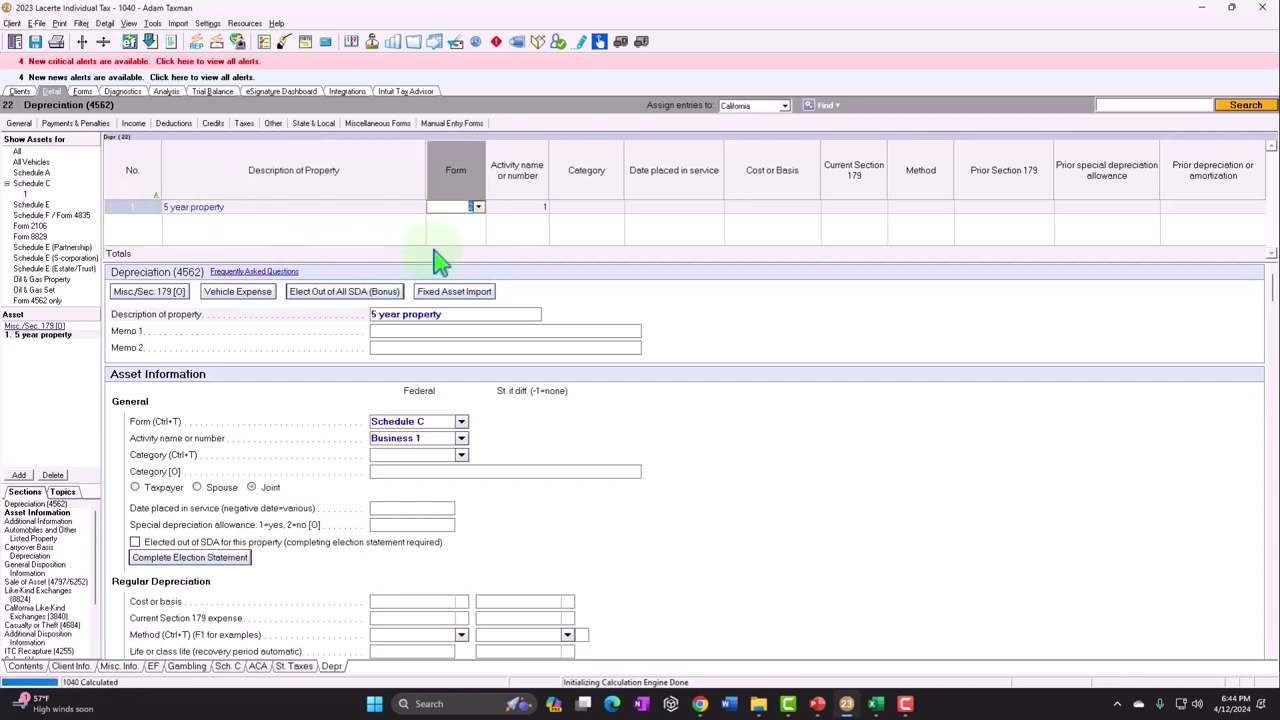
pyautogui.click(572, 320)
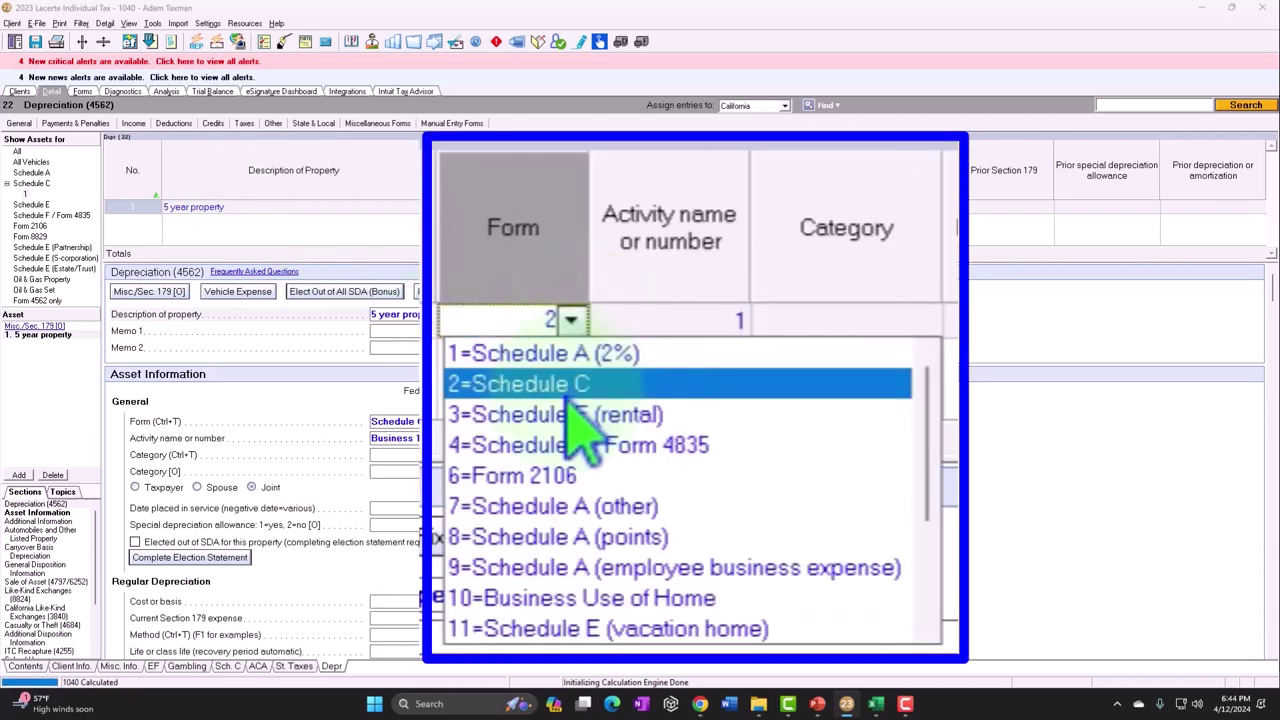
pyautogui.click(703, 314)
pyautogui.click(542, 207)
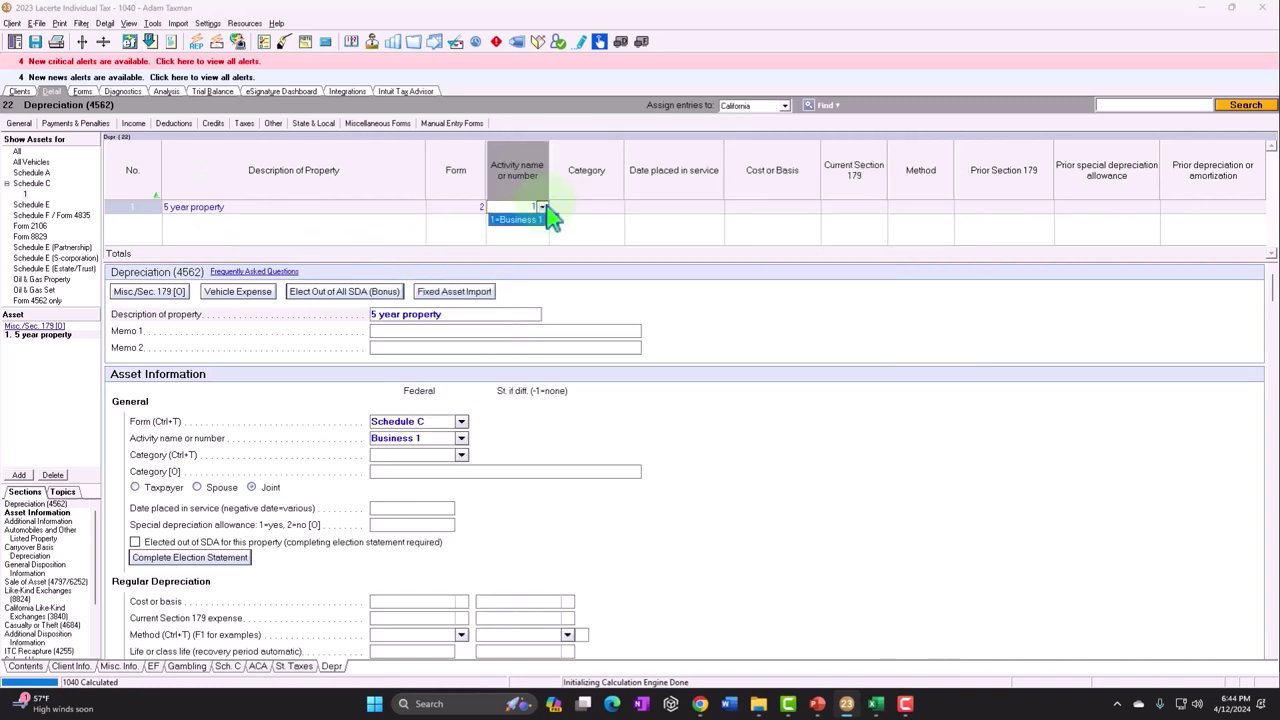
pyautogui.click(540, 219)
# Set the asset's category to Machinery and Equipment and its date placed in service to 6/6/2023
pyautogui.click(566, 209)
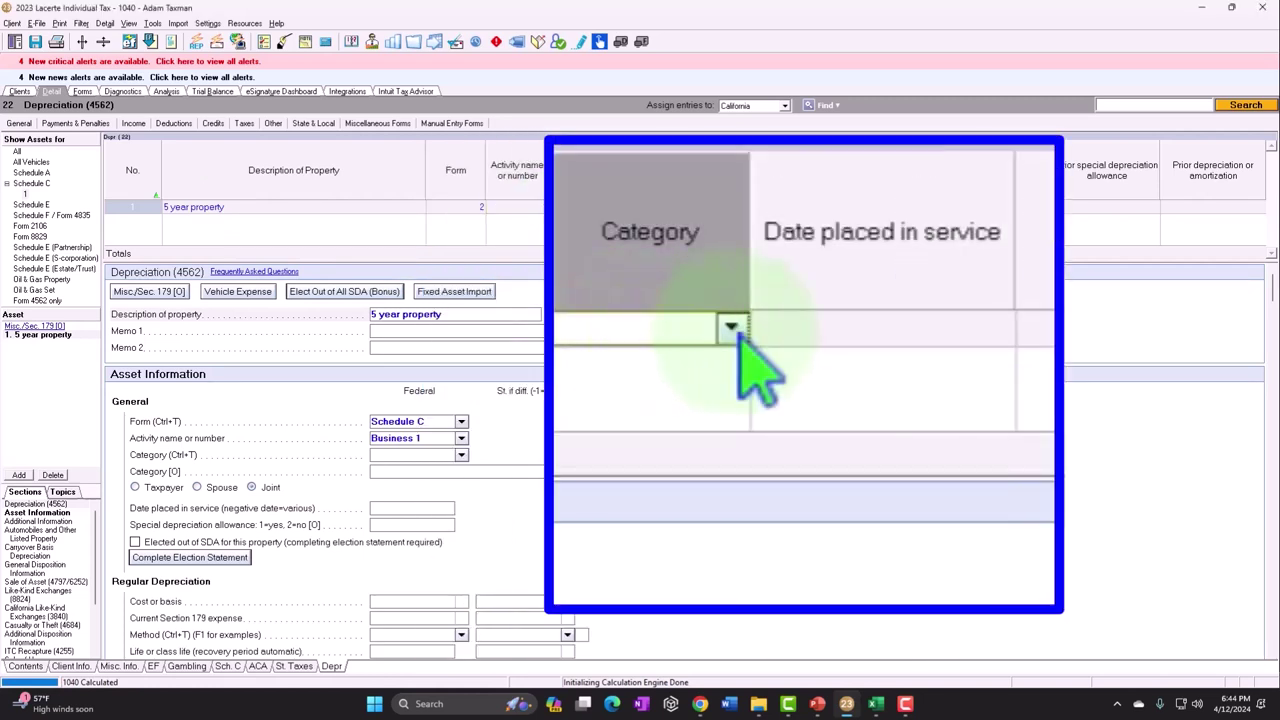
pyautogui.click(617, 207)
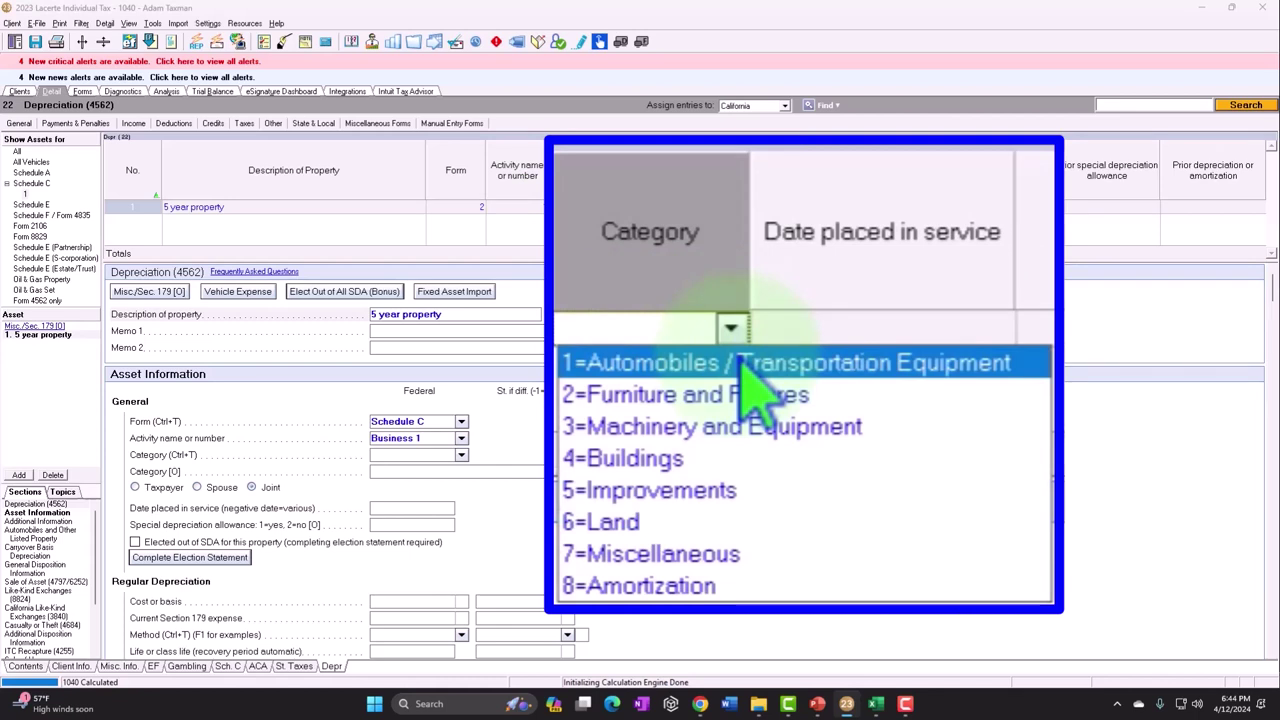
pyautogui.click(624, 222)
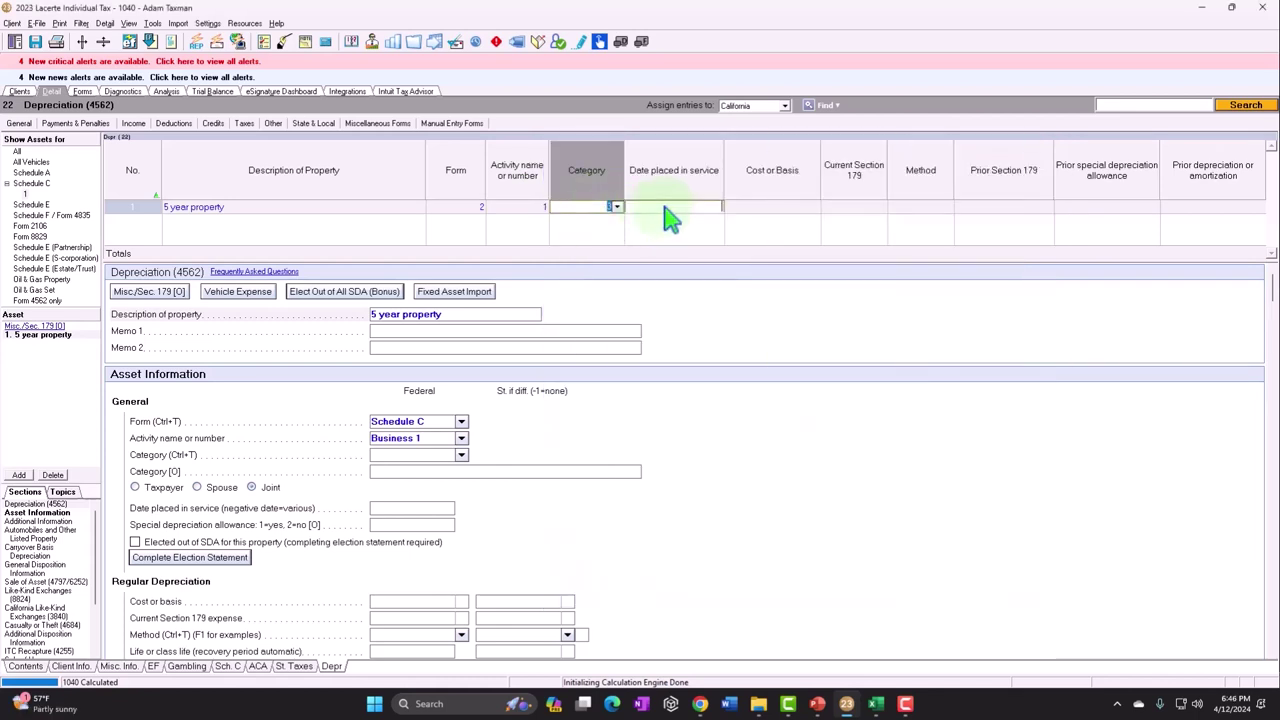
pyautogui.click(670, 218)
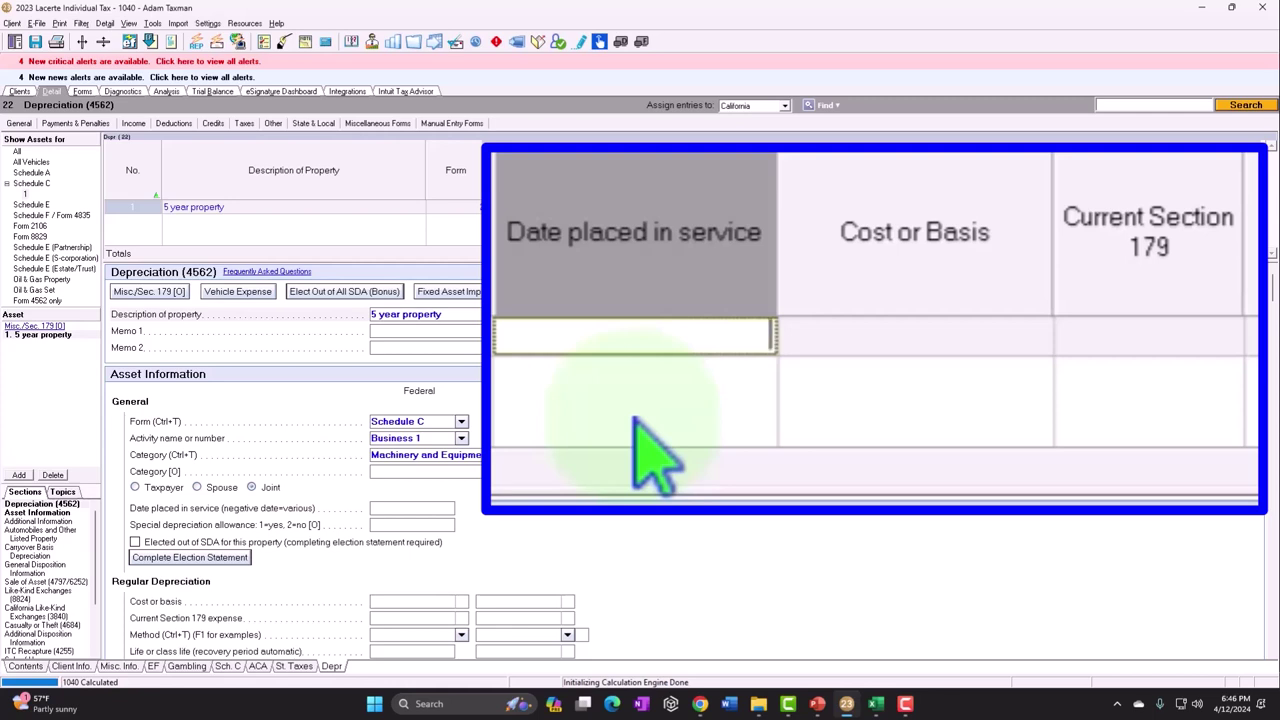
pyautogui.write('0606')
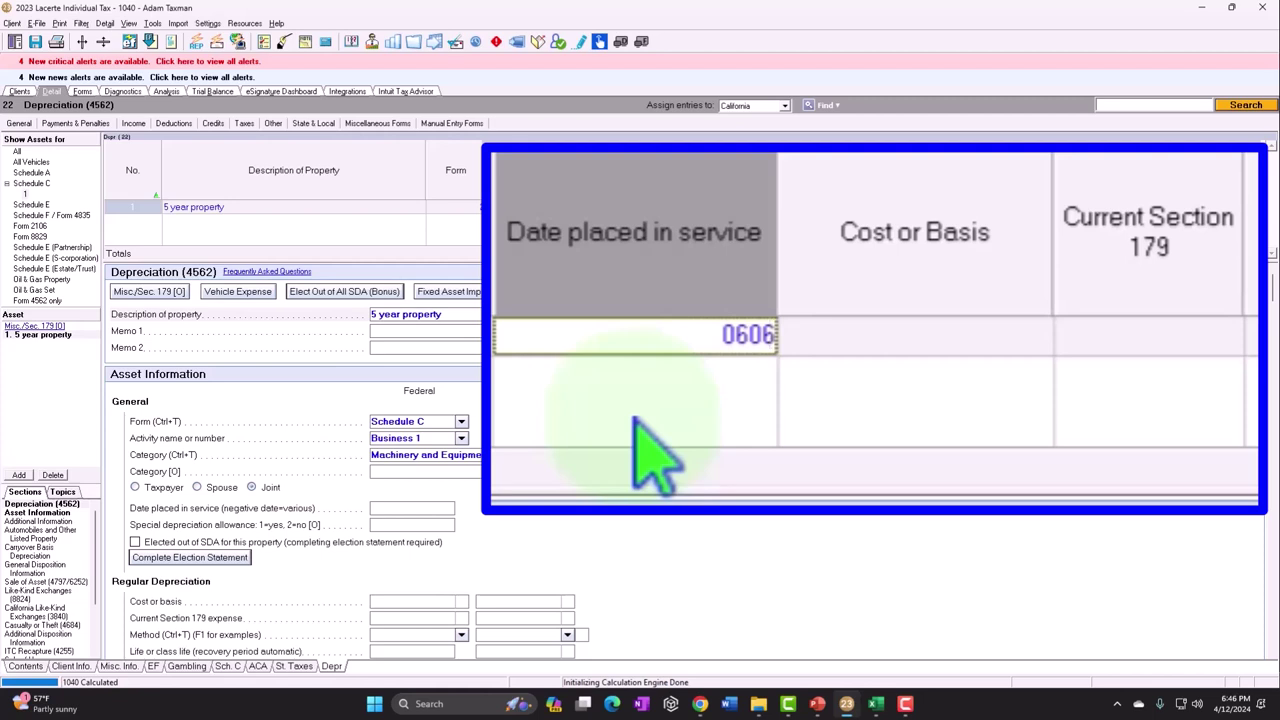
pyautogui.write('23')
pyautogui.press('Tab')
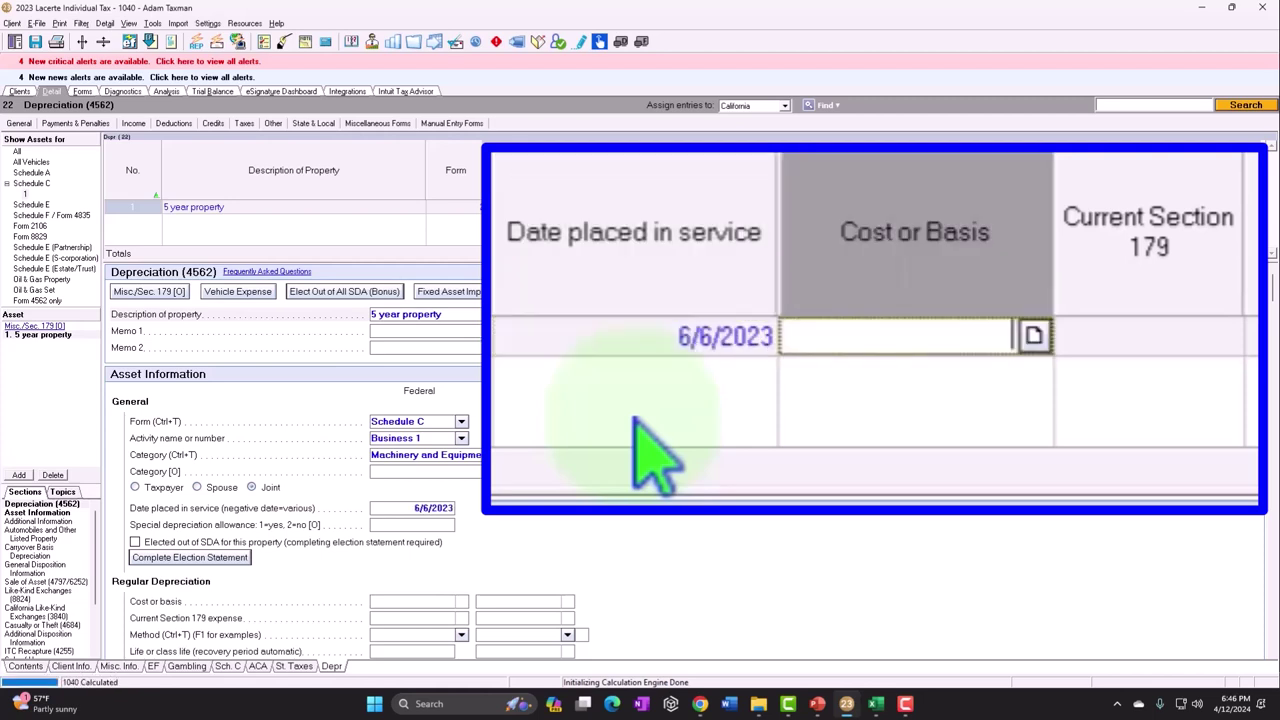
# Set the asset's cost or basis to 10,000 and its method to 53=MACRS 5-year % Office Equip, Rental Furn. & Fixtures
pyautogui.write('10,000')
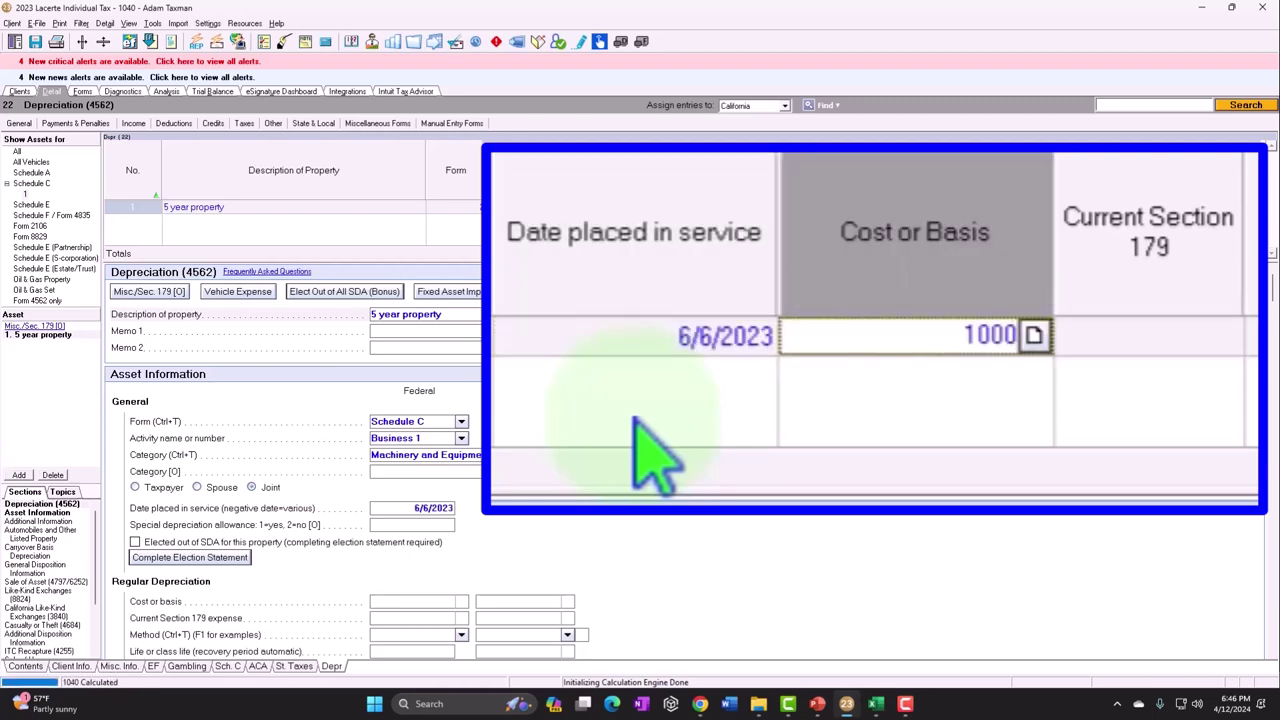
pyautogui.press('Tab')
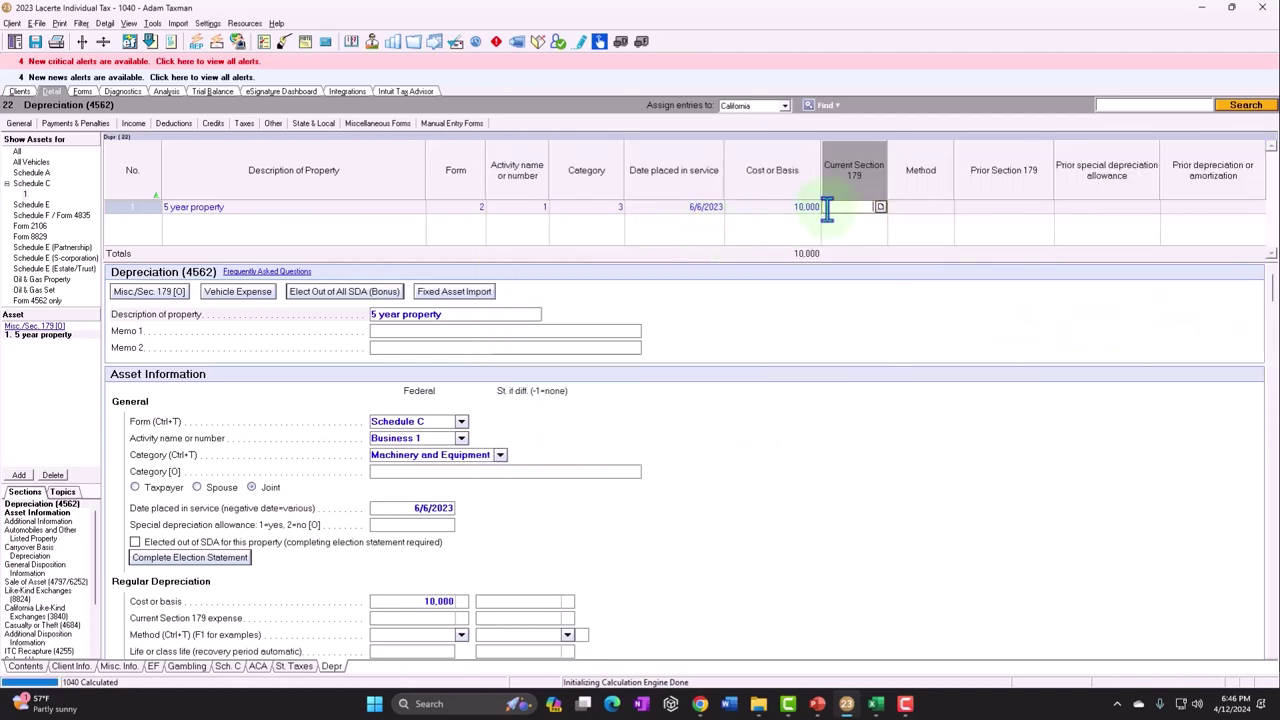
pyautogui.press('Tab')
pyautogui.click(735, 233)
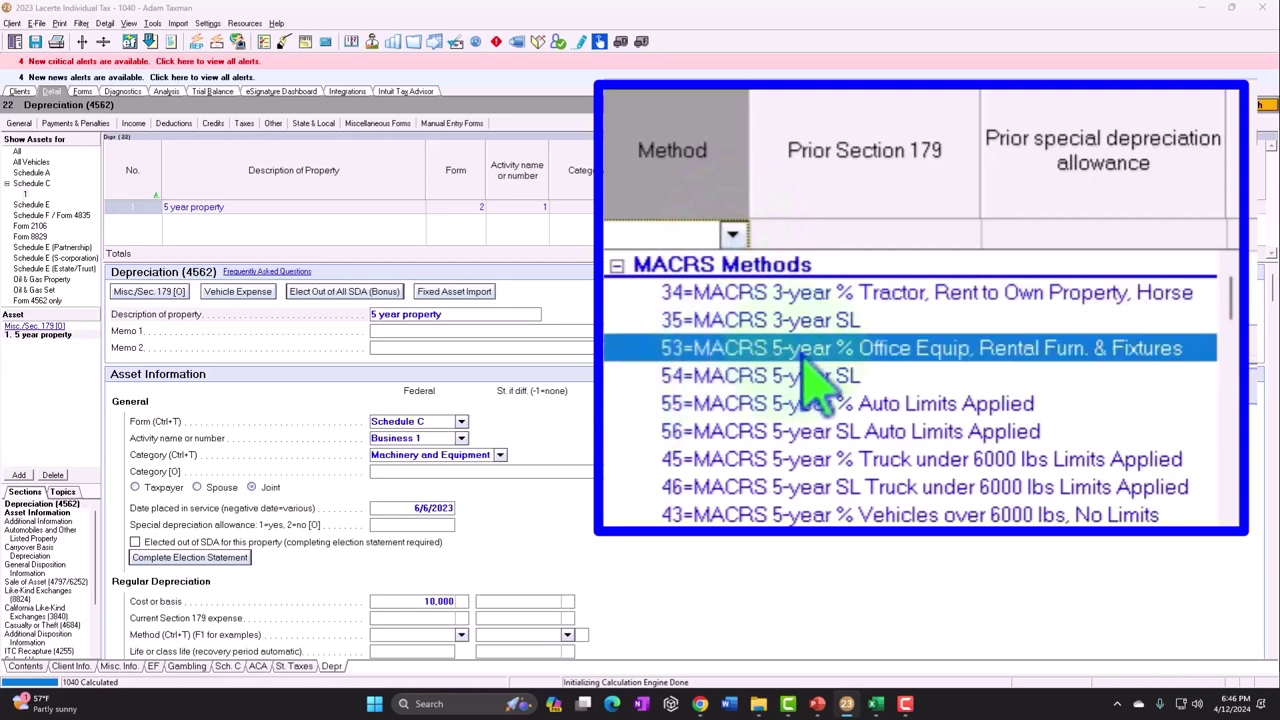
pyautogui.click(958, 352)
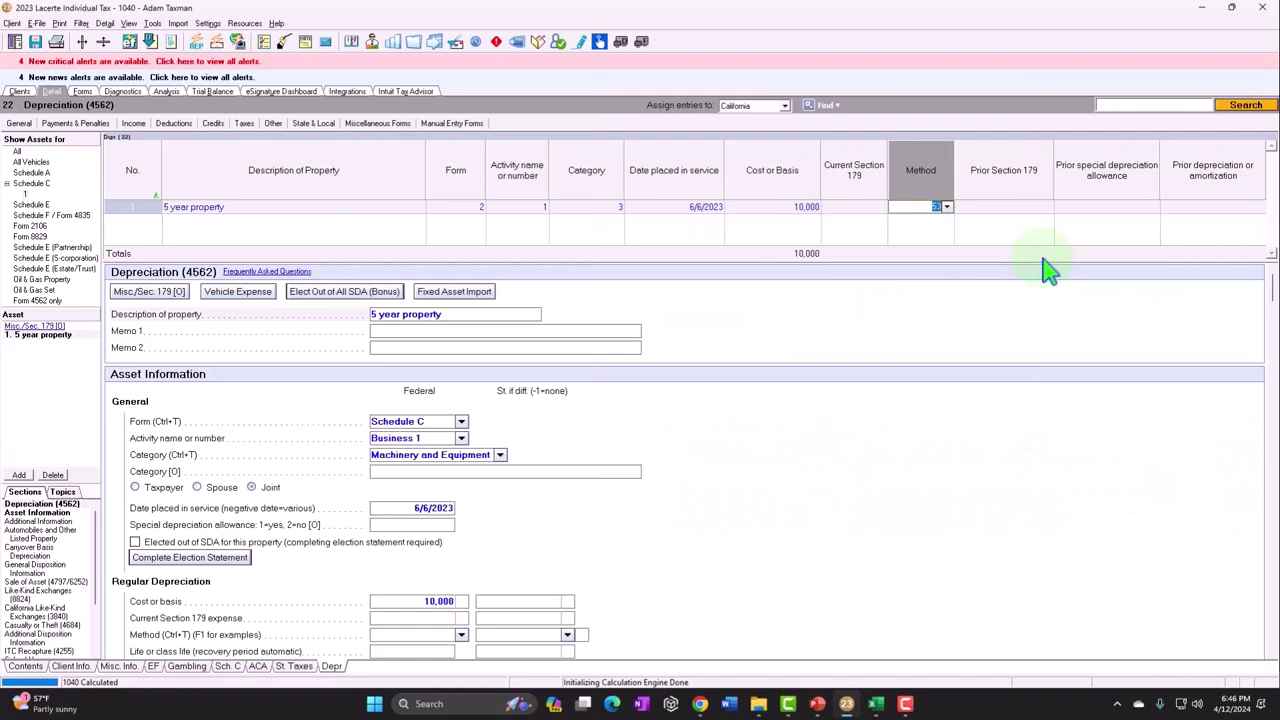
# Check the depreciation line on Schedule C, then review the summary and regular 2023 federal depreciation schedules
pyautogui.click(84, 93)
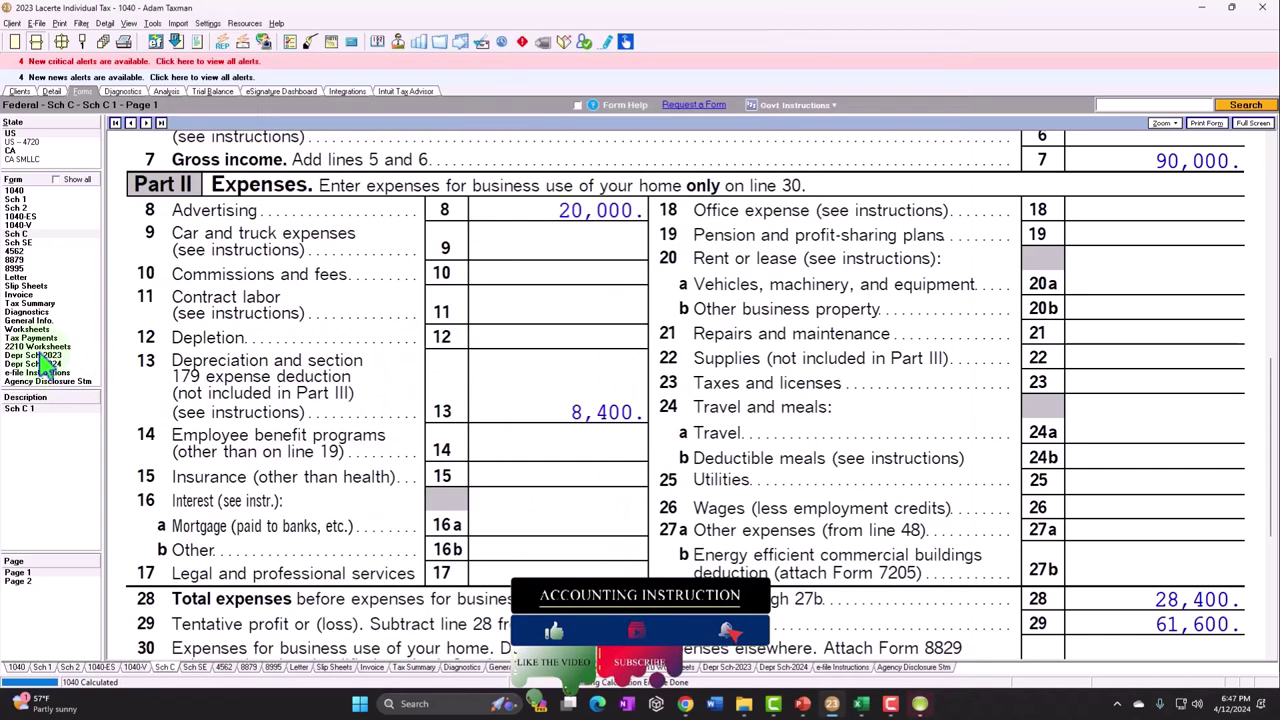
pyautogui.click(38, 358)
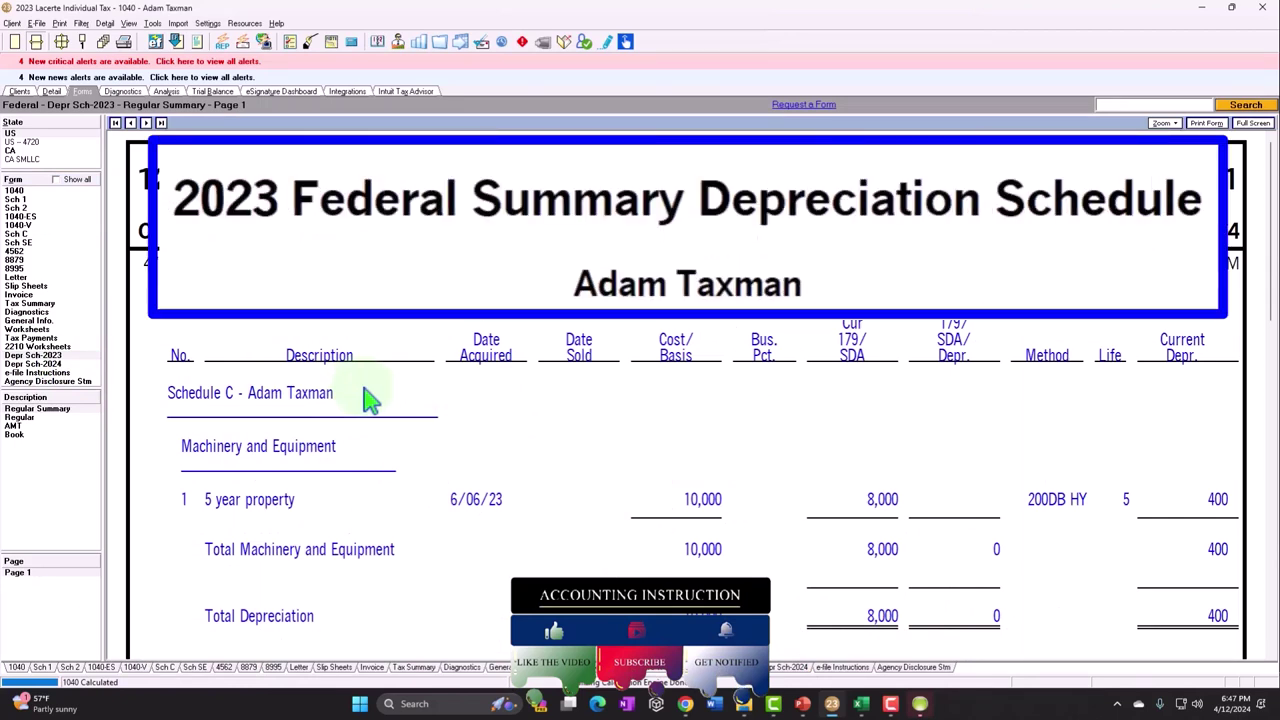
pyautogui.click(40, 418)
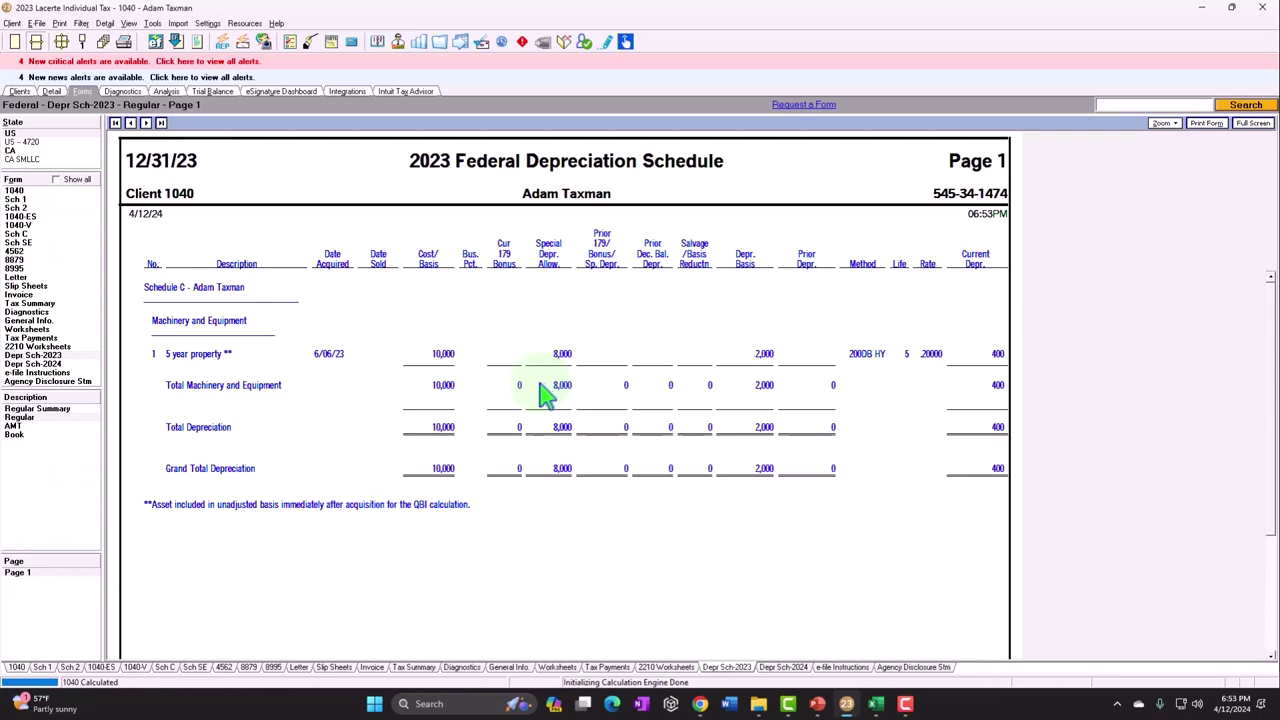
# Return to the depreciation input and change the 5 year property's date placed in service to 6/6/2020
pyautogui.click(53, 92)
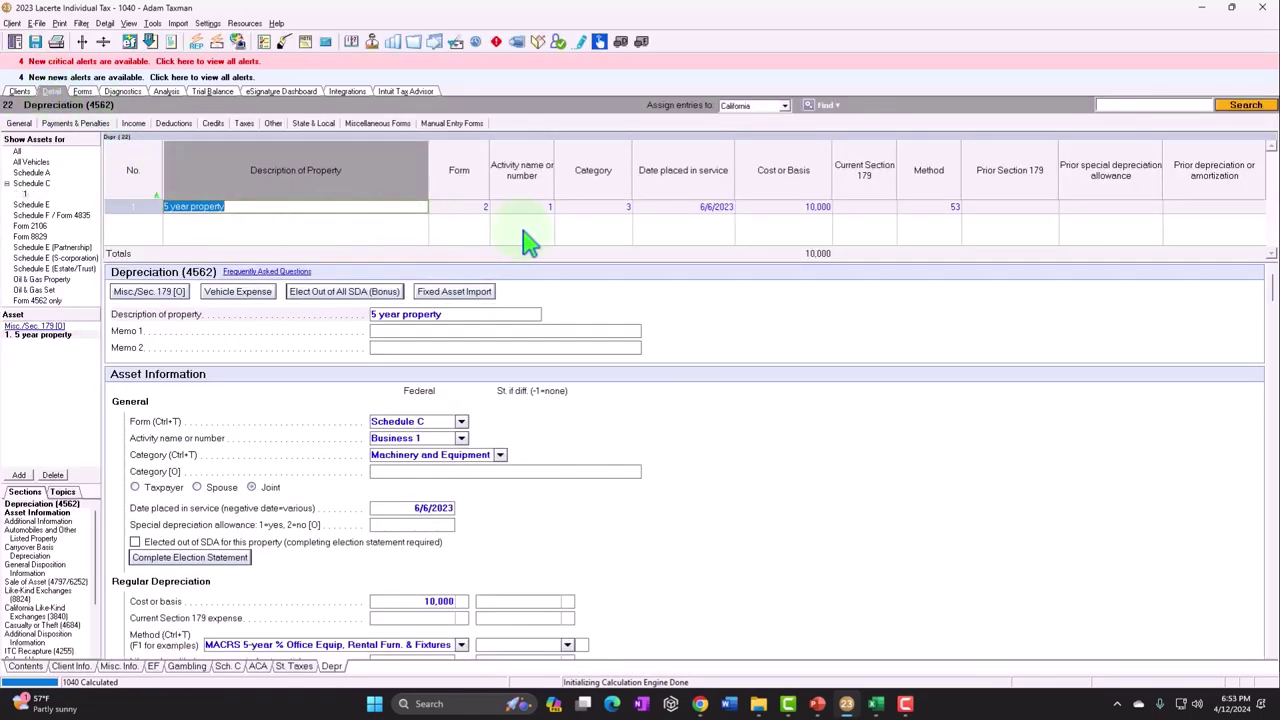
pyautogui.click(700, 207)
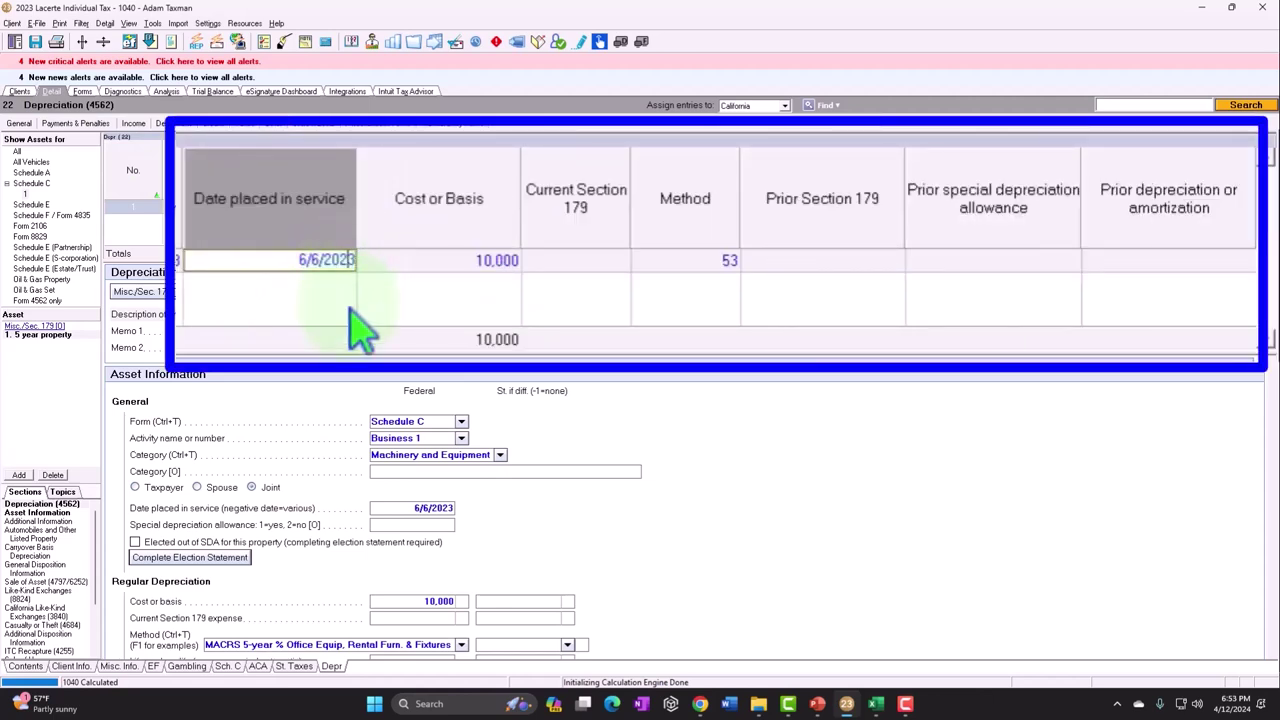
pyautogui.press('Tab')
pyautogui.press('Delete')
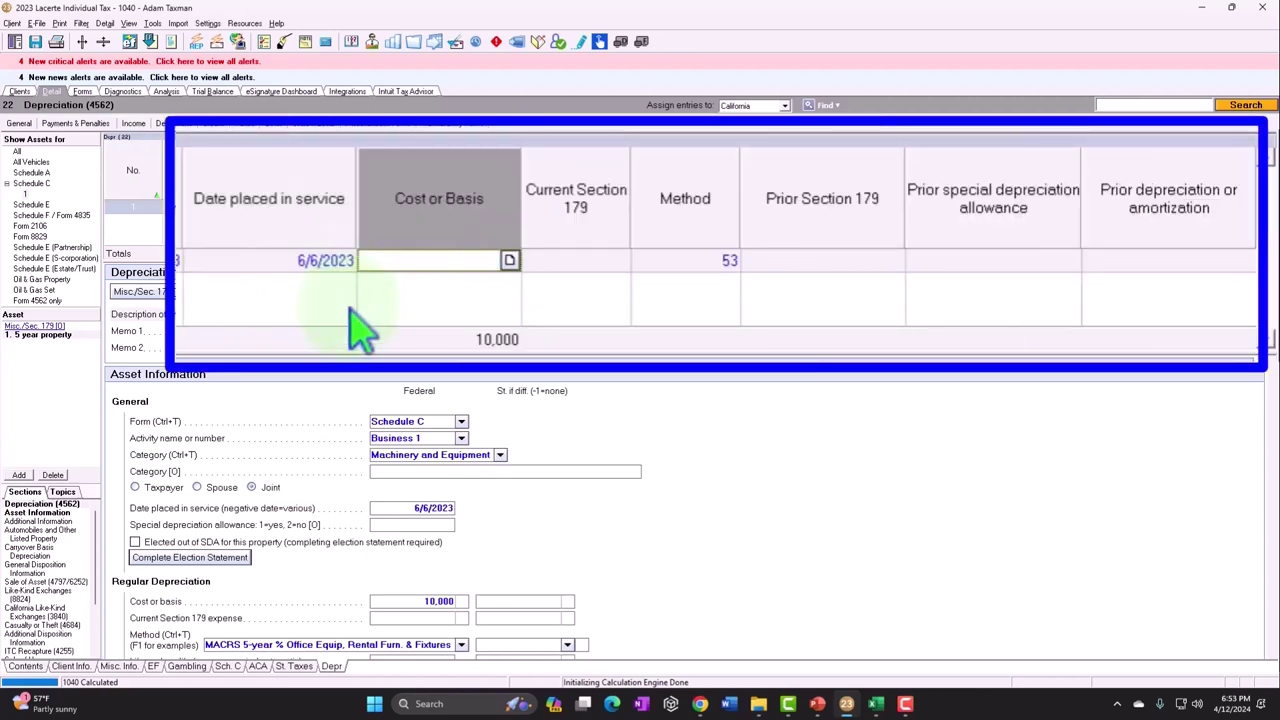
pyautogui.click(316, 266)
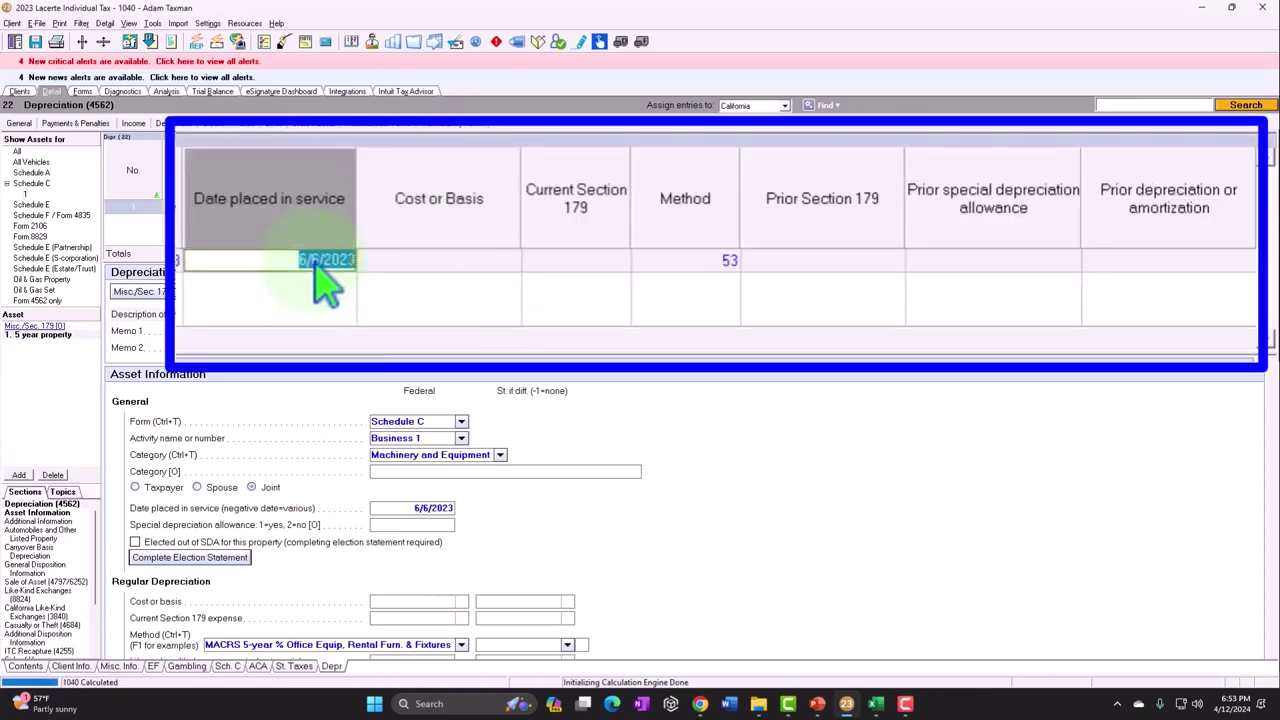
pyautogui.click(343, 262)
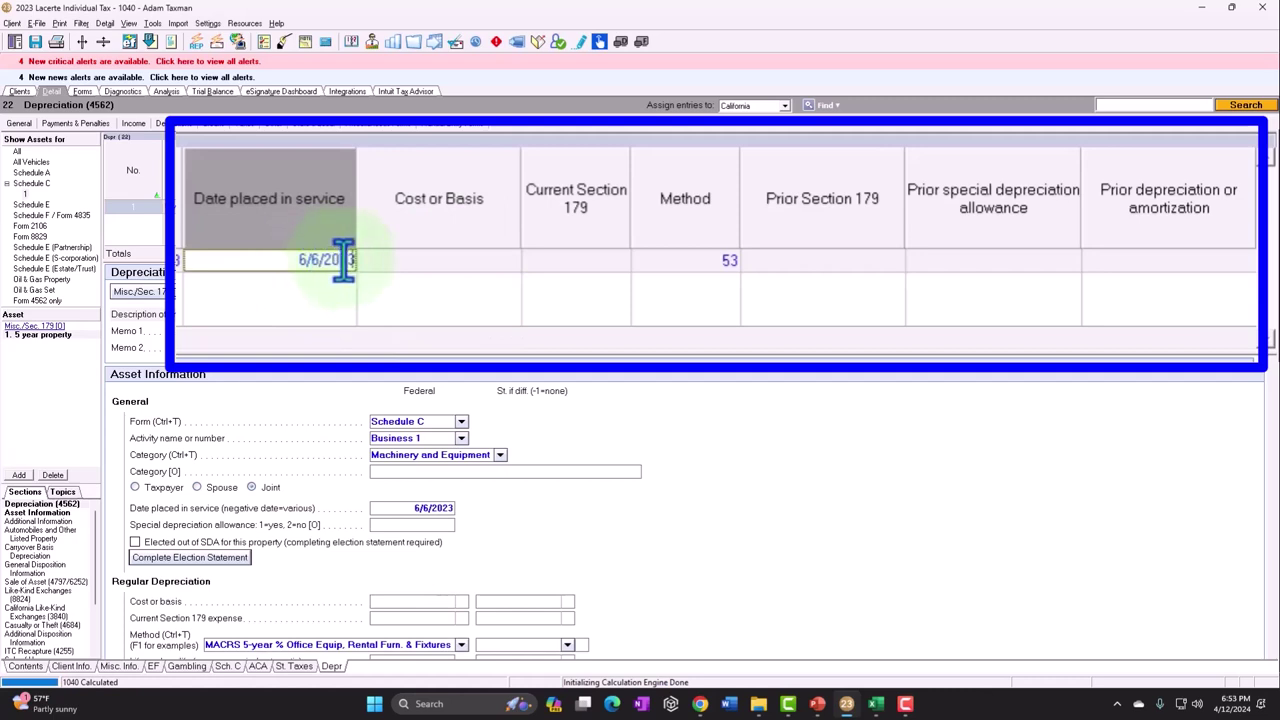
pyautogui.press('Delete')
pyautogui.write('0')
pyautogui.press('Tab')
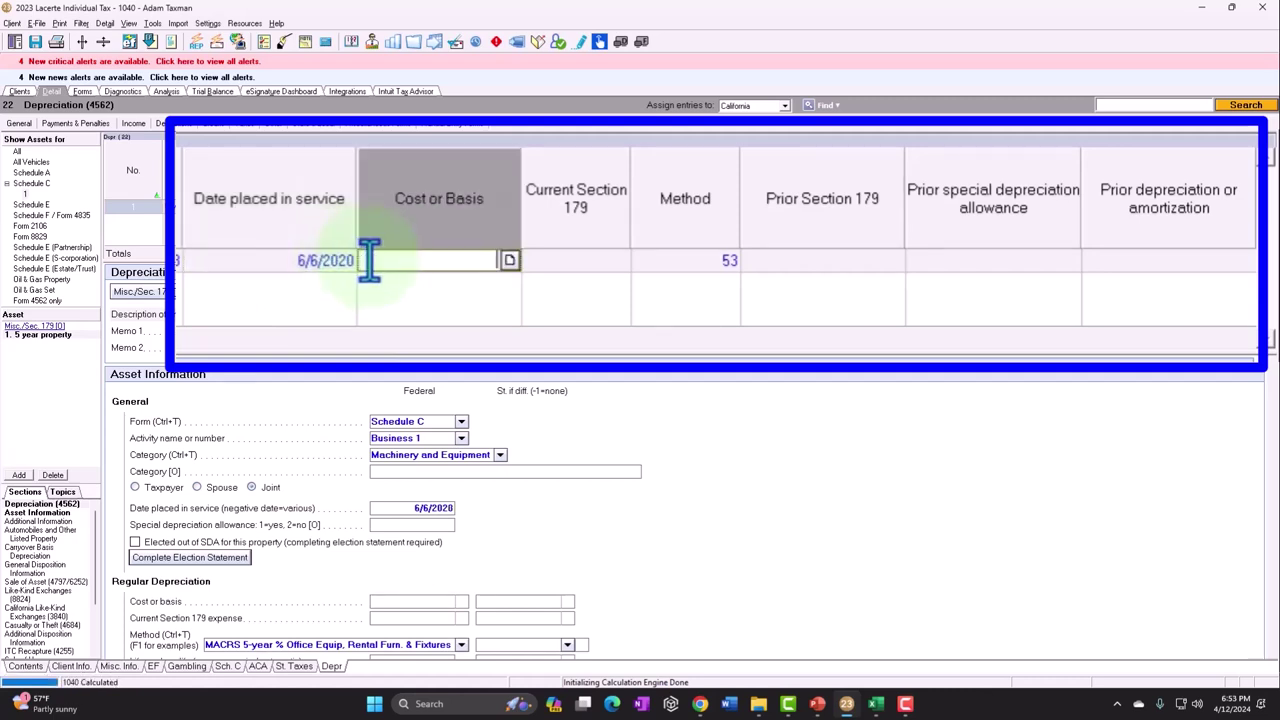
# Re-enter the asset's cost or basis as 10,000 and enter 6,000 as its prior depreciation or amortization
pyautogui.write('10,')
pyautogui.write('000')
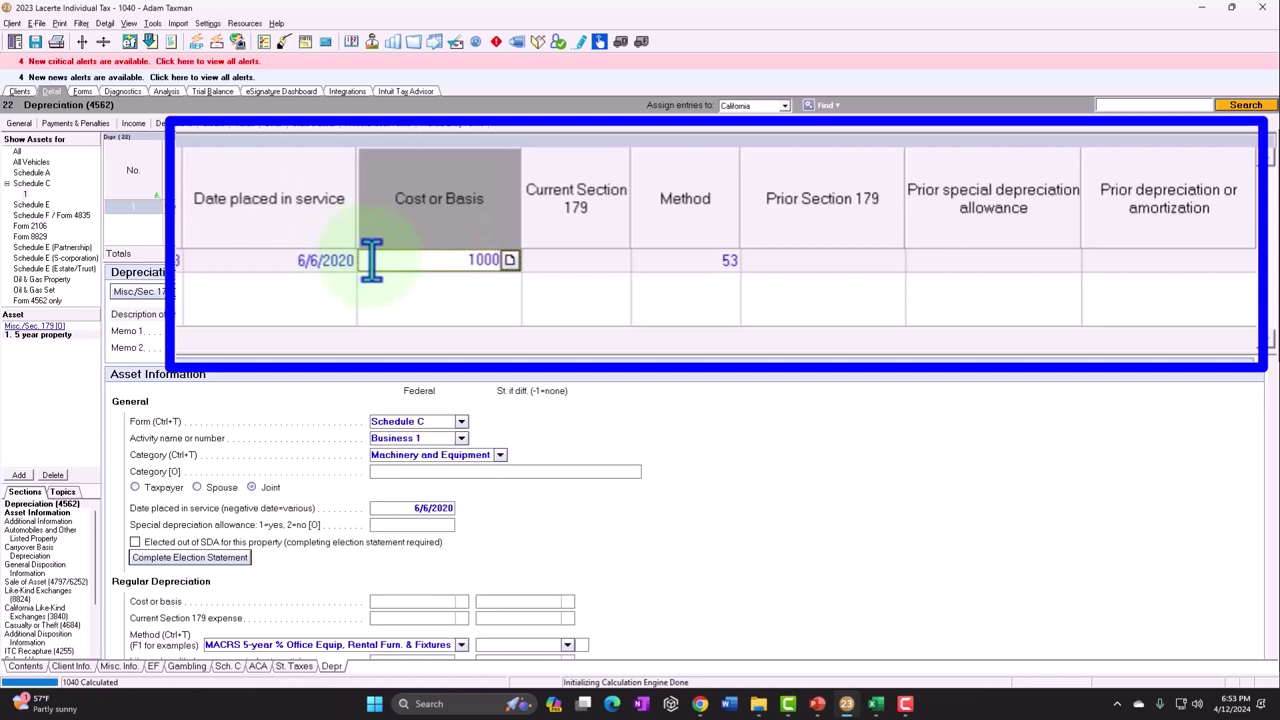
pyautogui.press('Tab')
pyautogui.press('Tab')
pyautogui.press('Tab')
pyautogui.press('Tab')
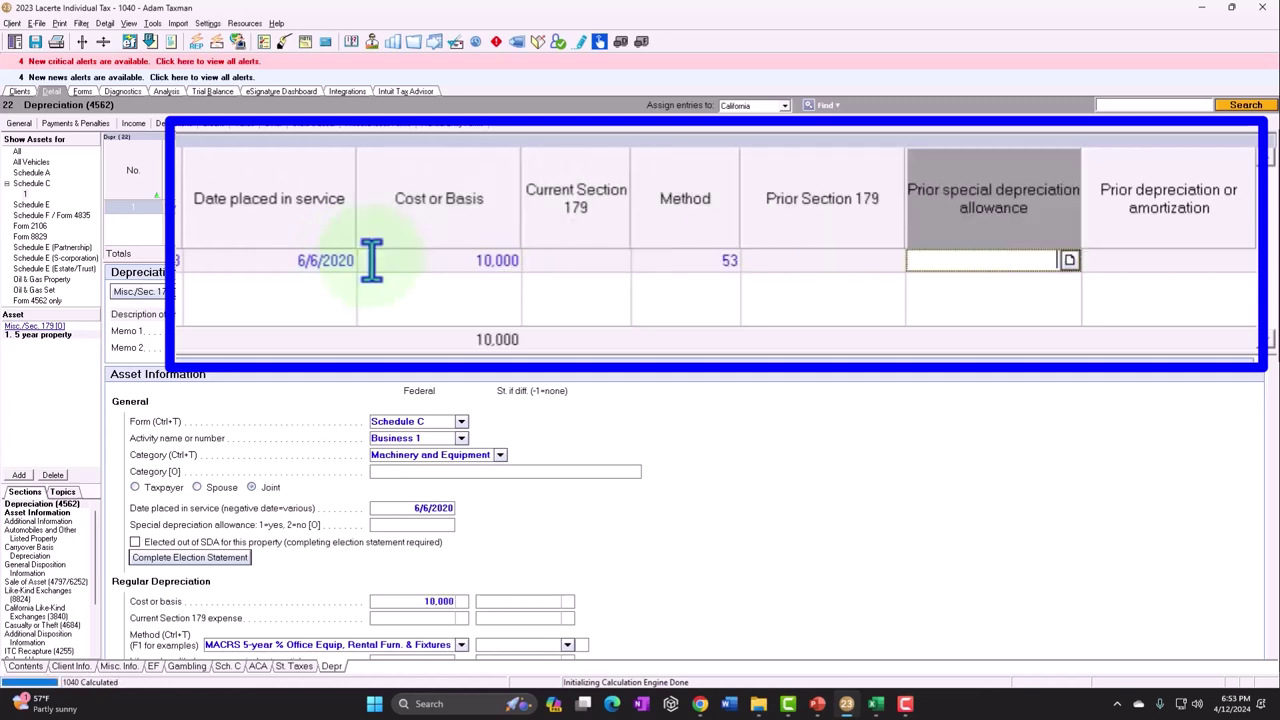
pyautogui.click(1136, 258)
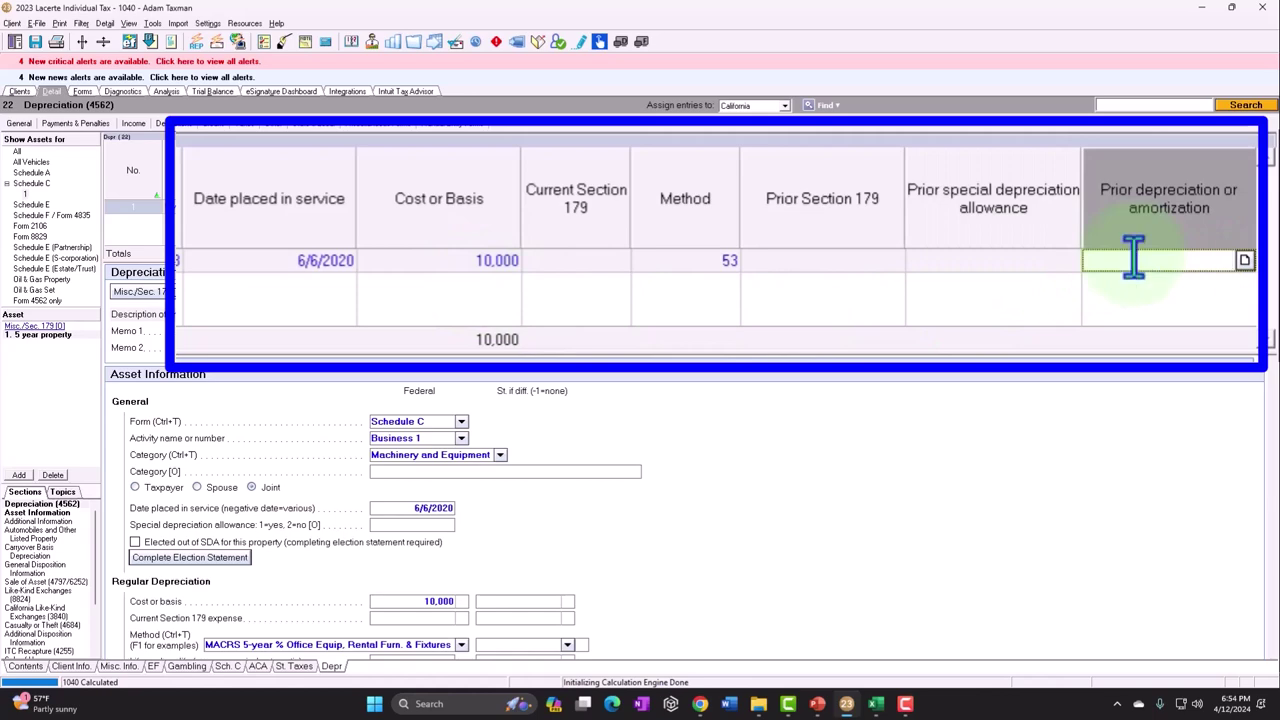
pyautogui.click(1038, 264)
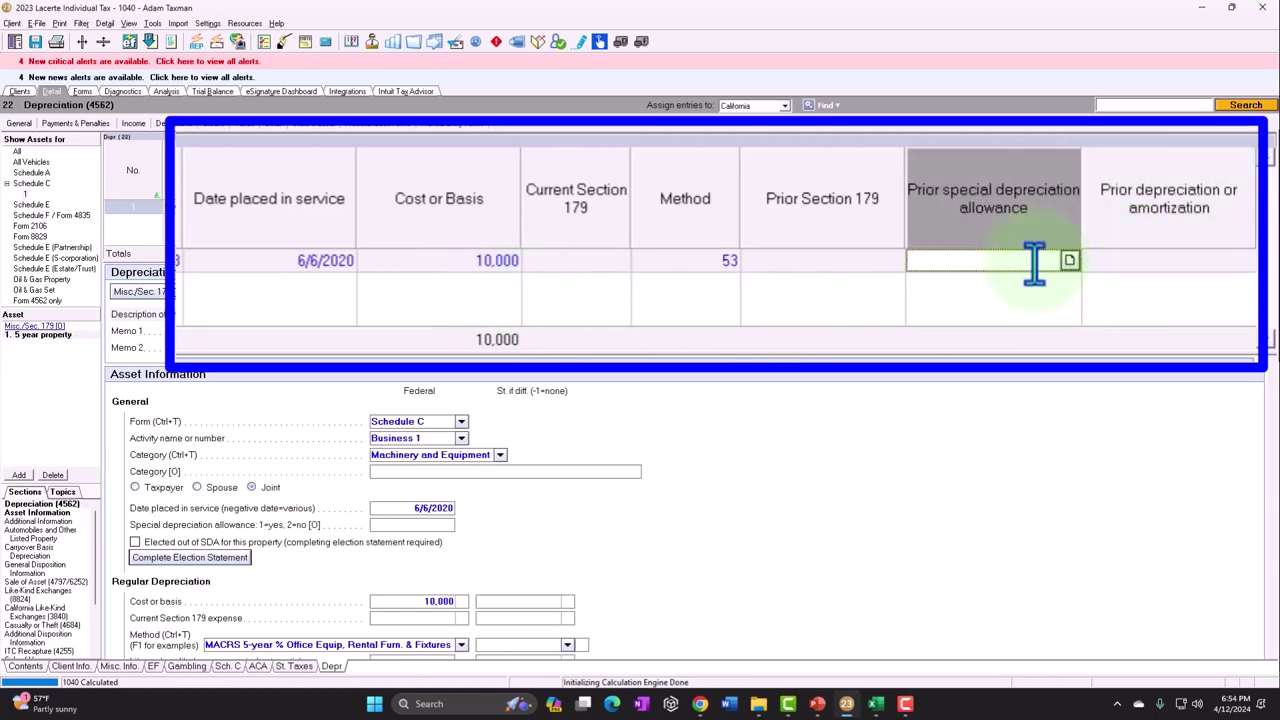
# Review the recalculated 2023 depreciation schedule and compare it with the line 13 depreciation on Schedule C page 1
pyautogui.press('F6')
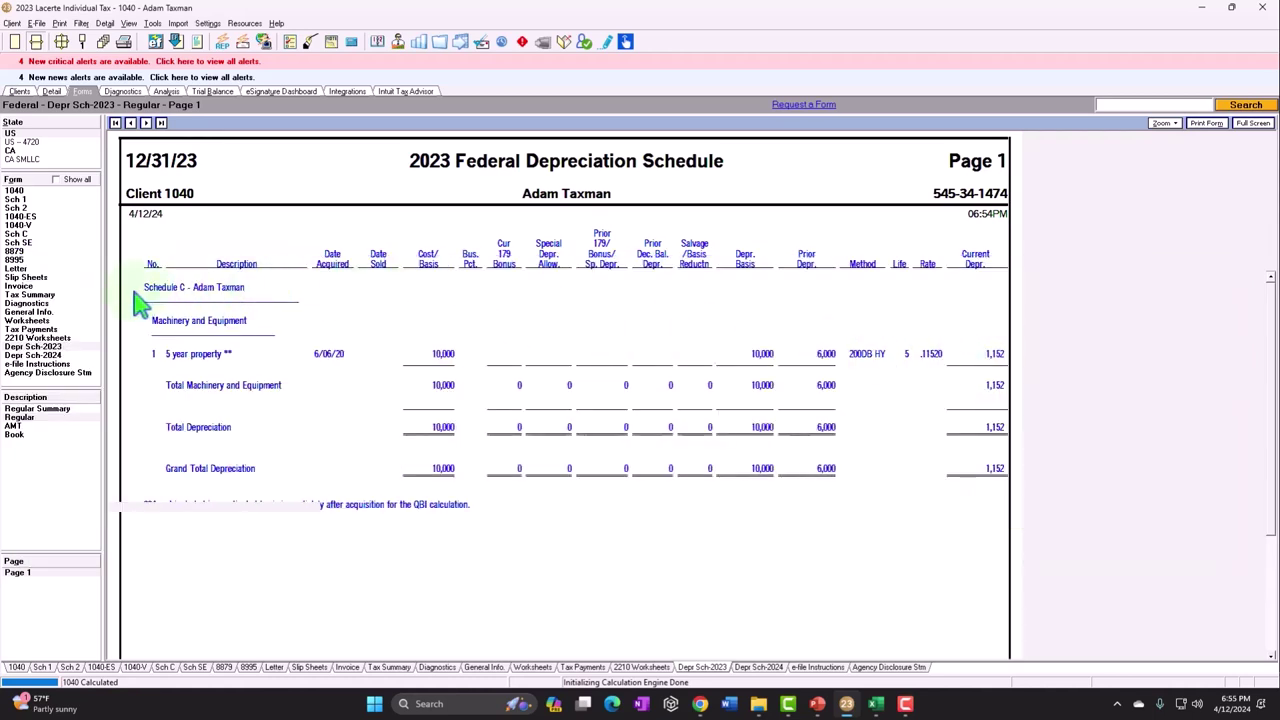
pyautogui.click(22, 234)
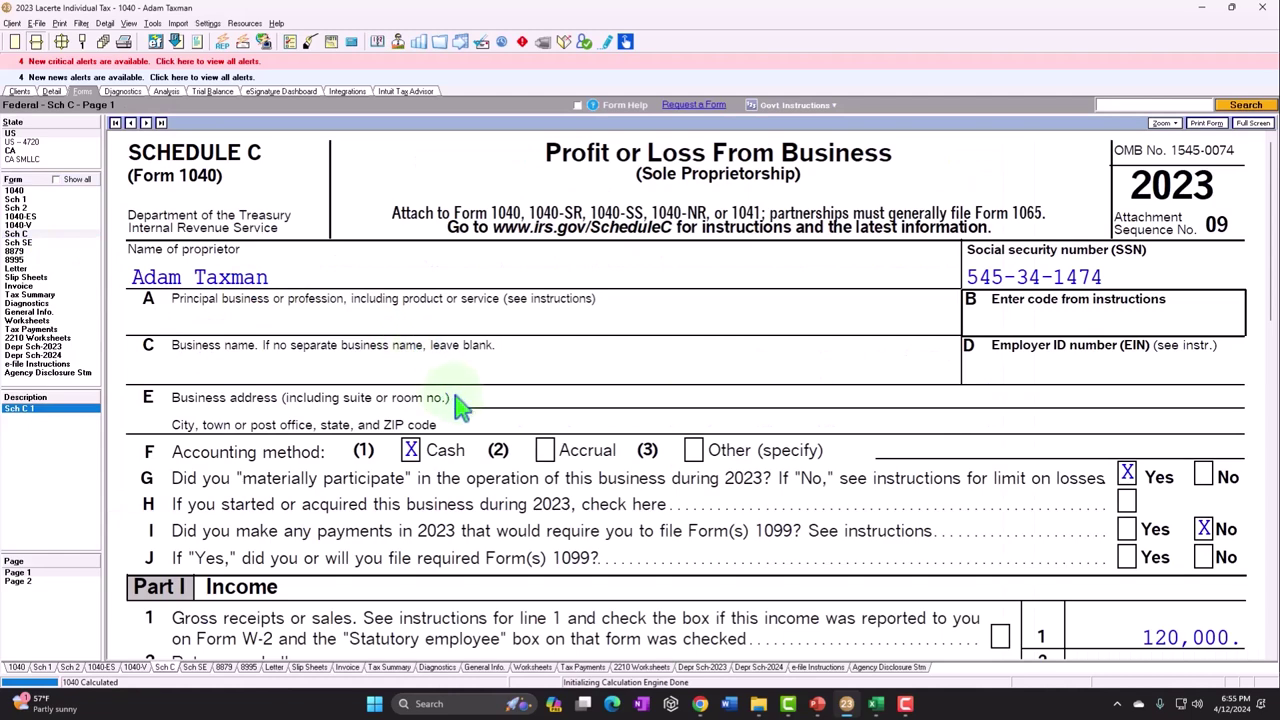
pyautogui.scroll(-8, 445, 400)
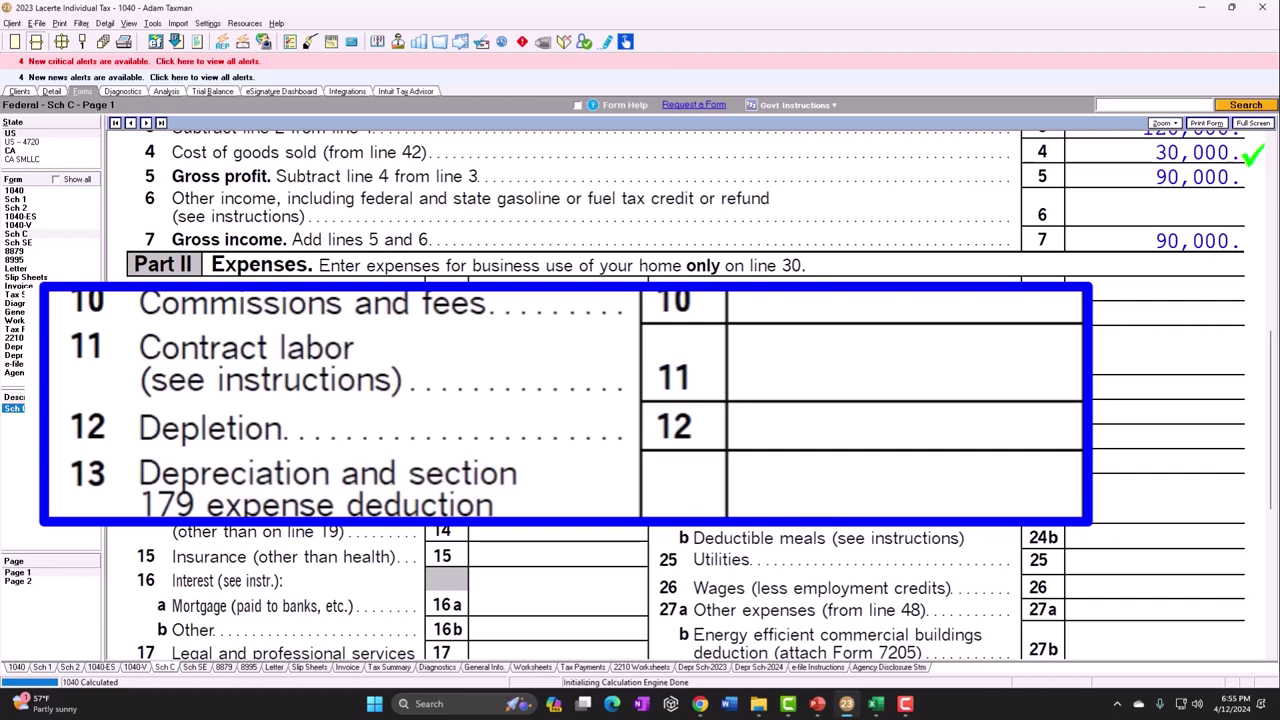
pyautogui.scroll(-2, 640, 400)
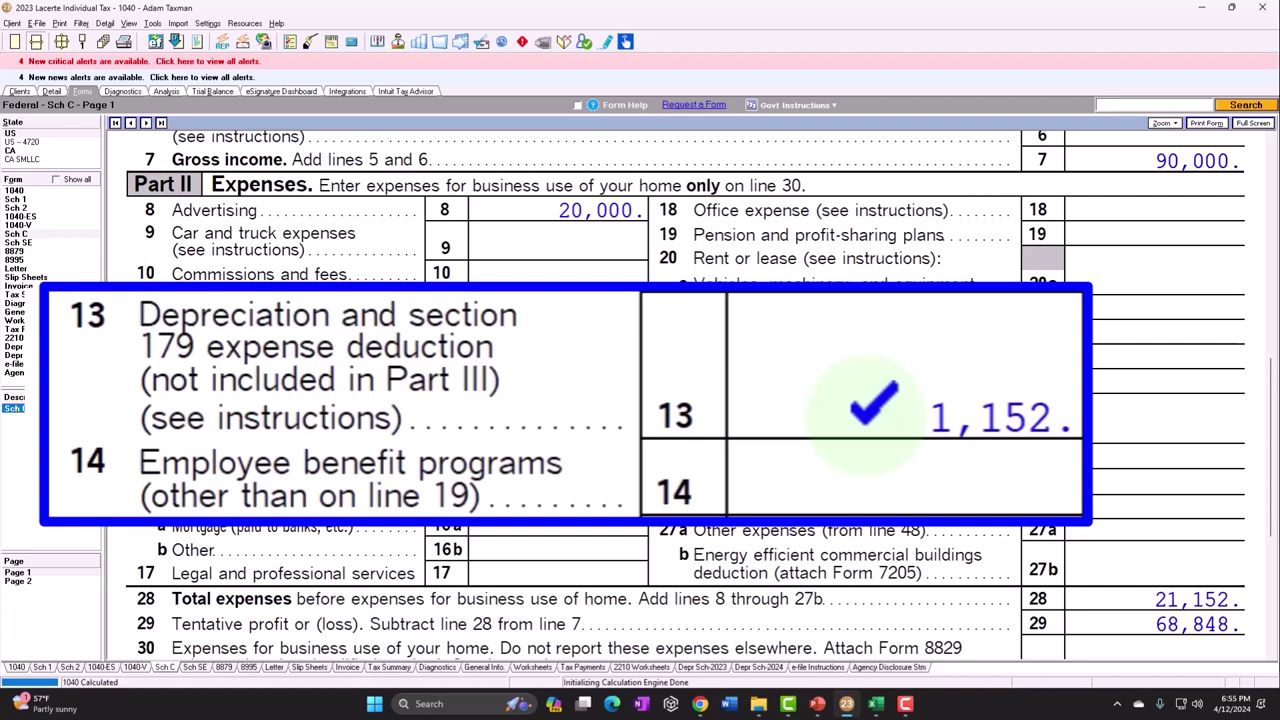
# Return to the asset's depreciation input and enter a sales price of 8,000 under Sale of Asset (4797/6252)
pyautogui.doubleClick(541, 405)
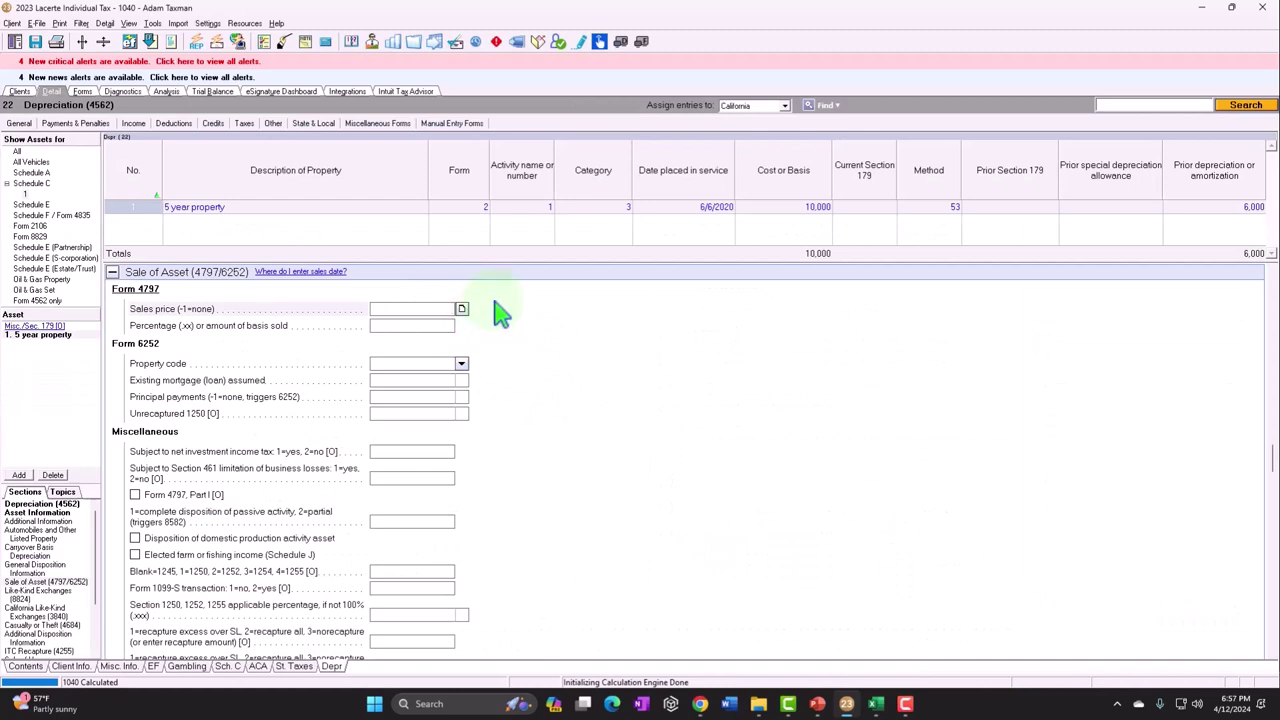
pyautogui.press('Tab')
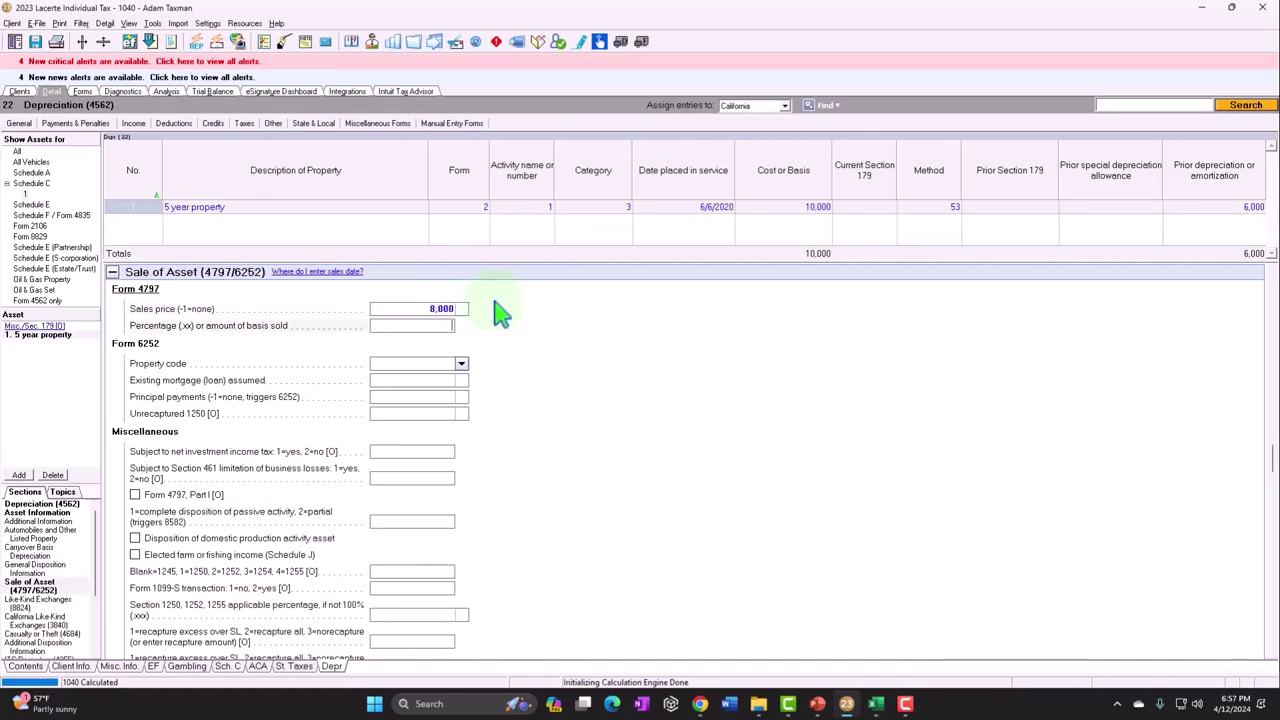
pyautogui.press('Tab')
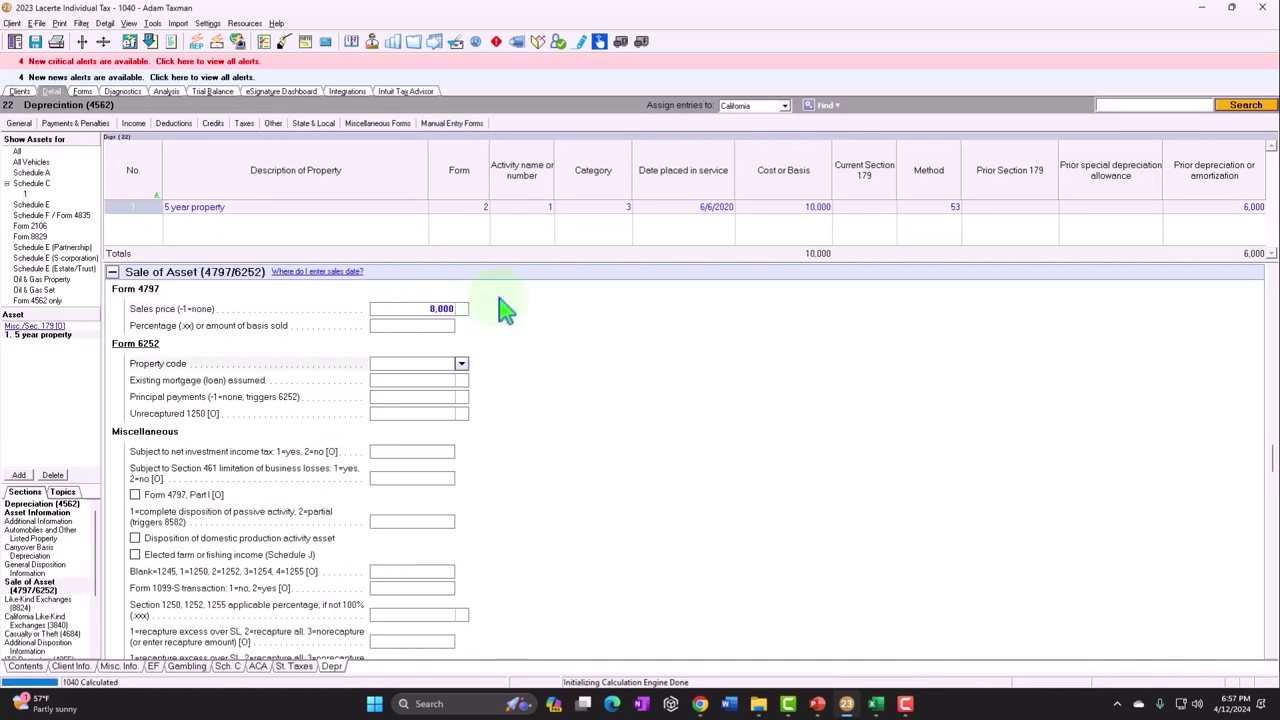
# Enter 6/15/2024 as the asset's date sold, disposed, or retired under General Disposition Information
pyautogui.scroll(2, 510, 375)
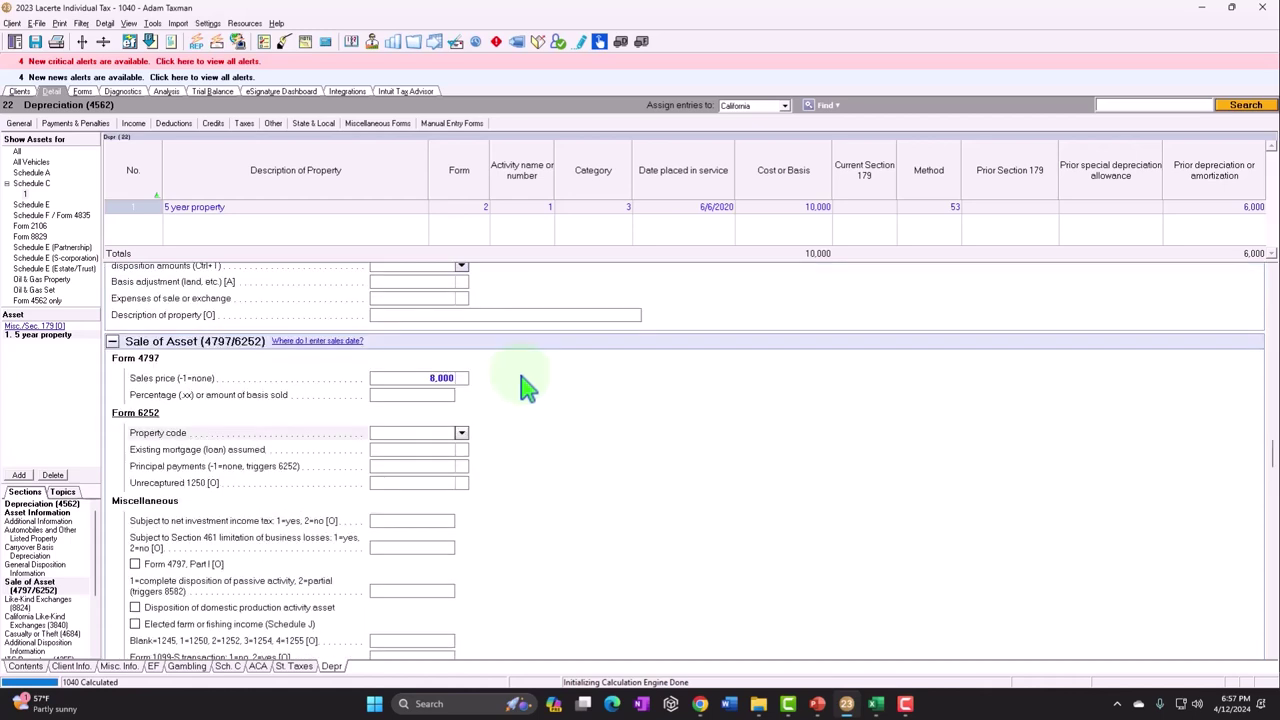
pyautogui.click(825, 330)
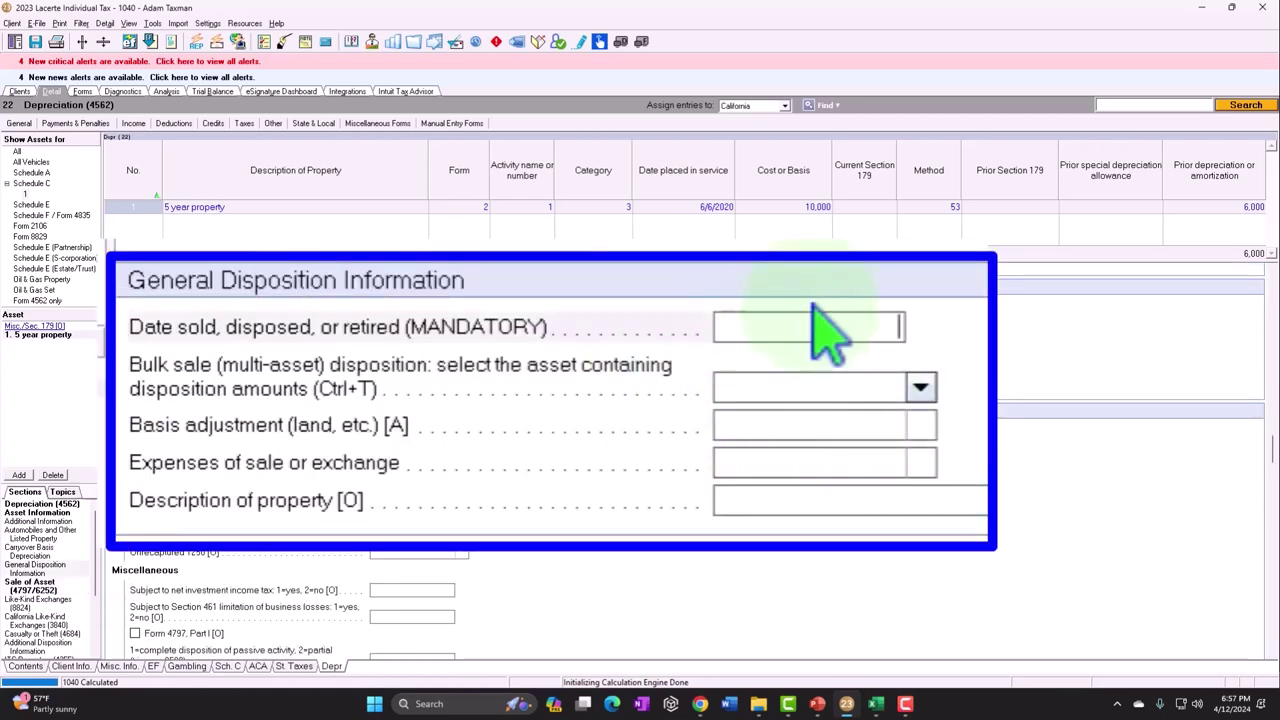
pyautogui.write('06')
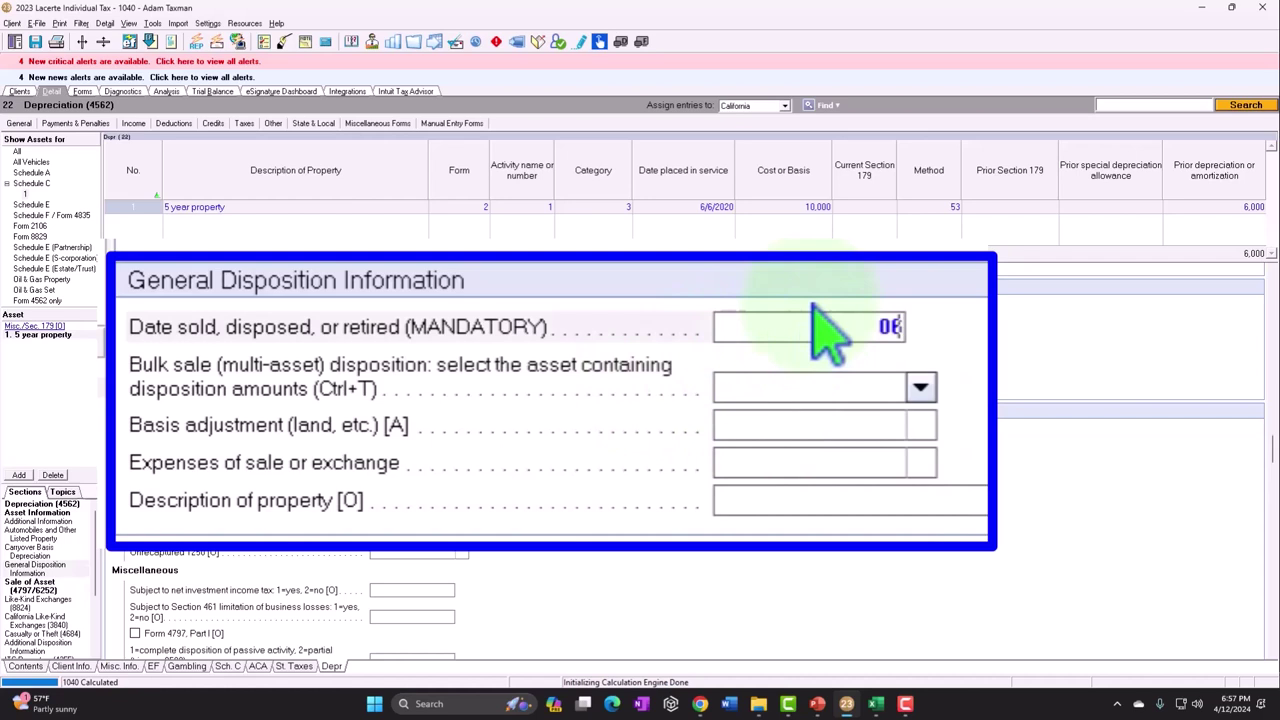
pyautogui.write('152024')
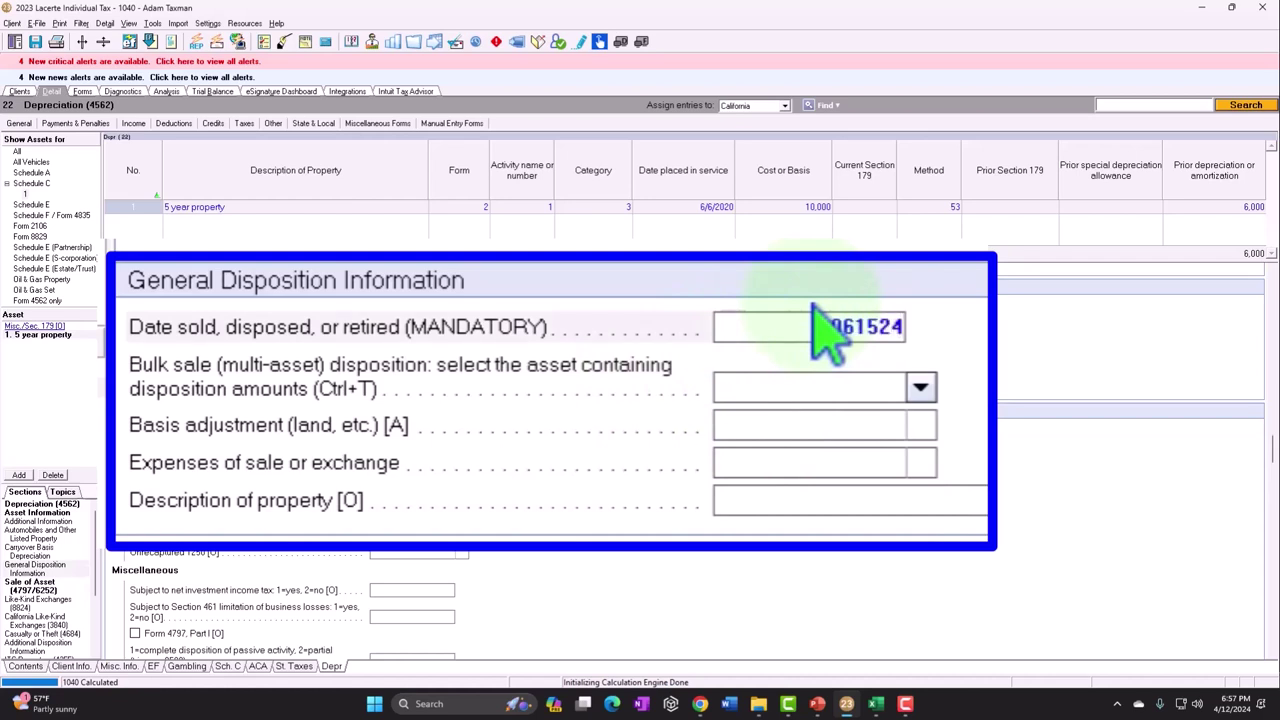
pyautogui.press('Return')
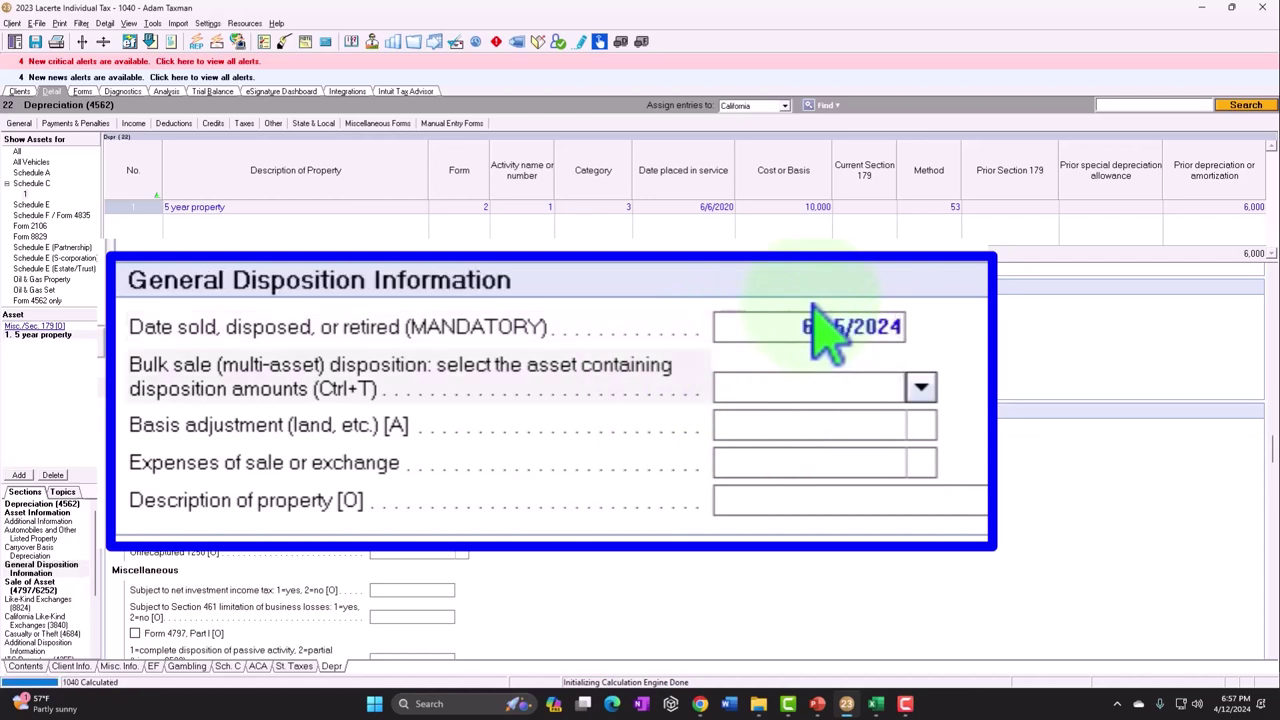
pyautogui.press('Return')
pyautogui.press('Return')
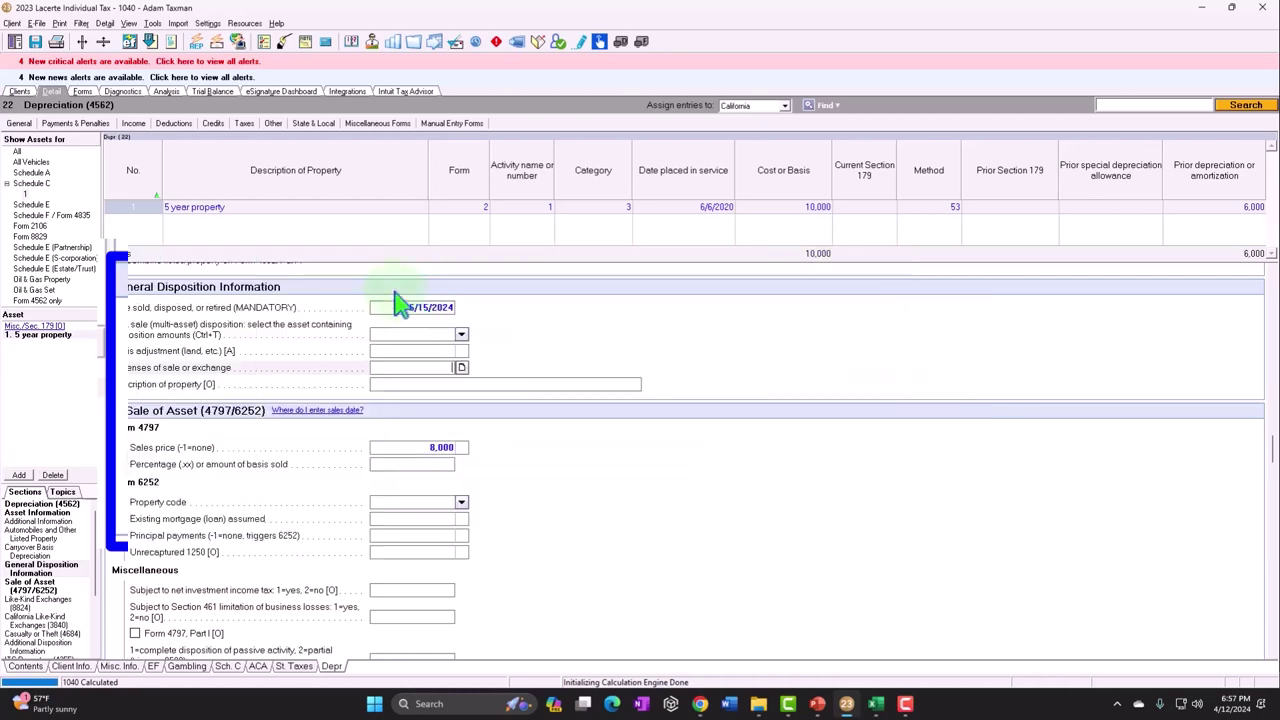
# Examine the summary and regular 2023 depreciation schedules for the asset's sale date and current depreciation
pyautogui.click(81, 91)
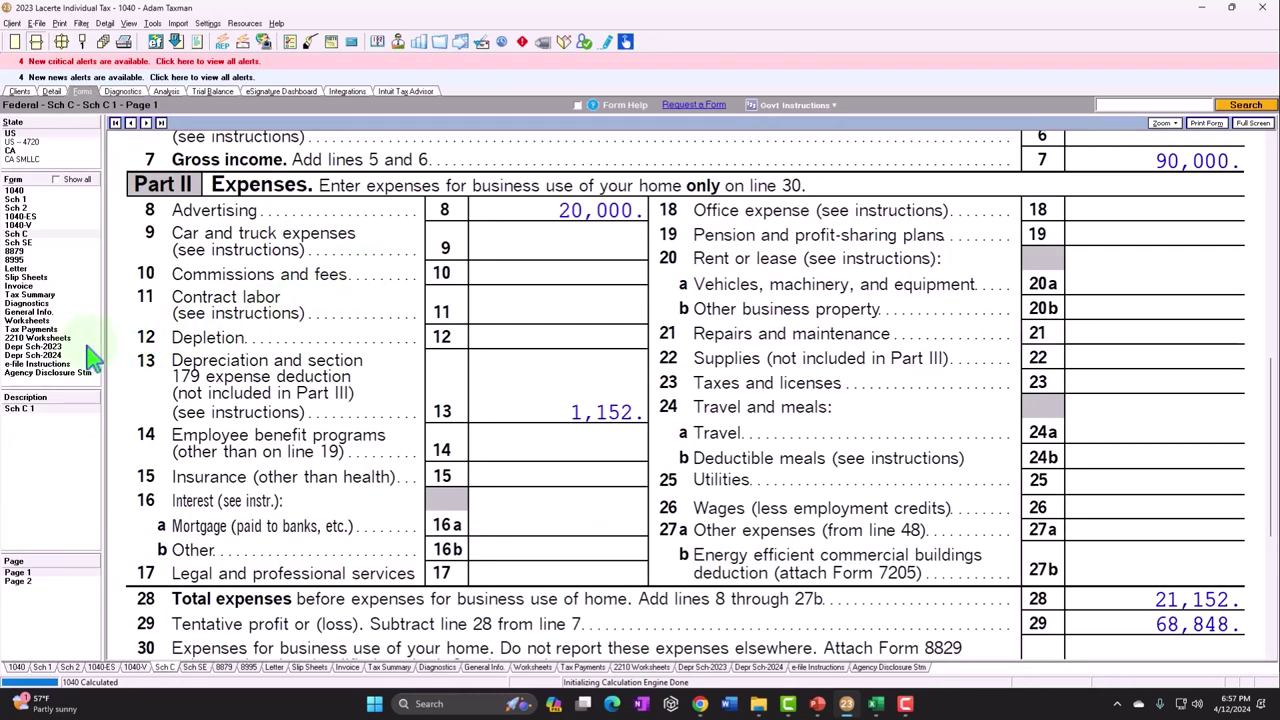
pyautogui.click(42, 347)
pyautogui.scroll(-1, 490, 430)
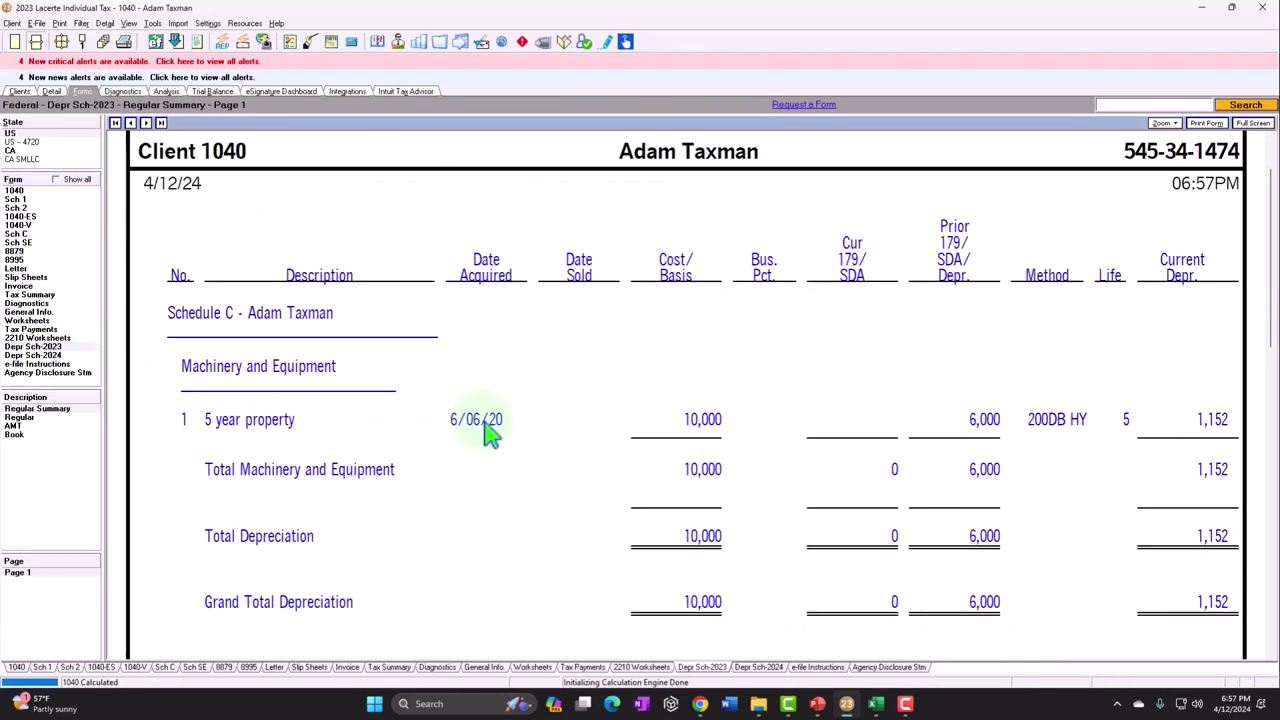
pyautogui.click(30, 417)
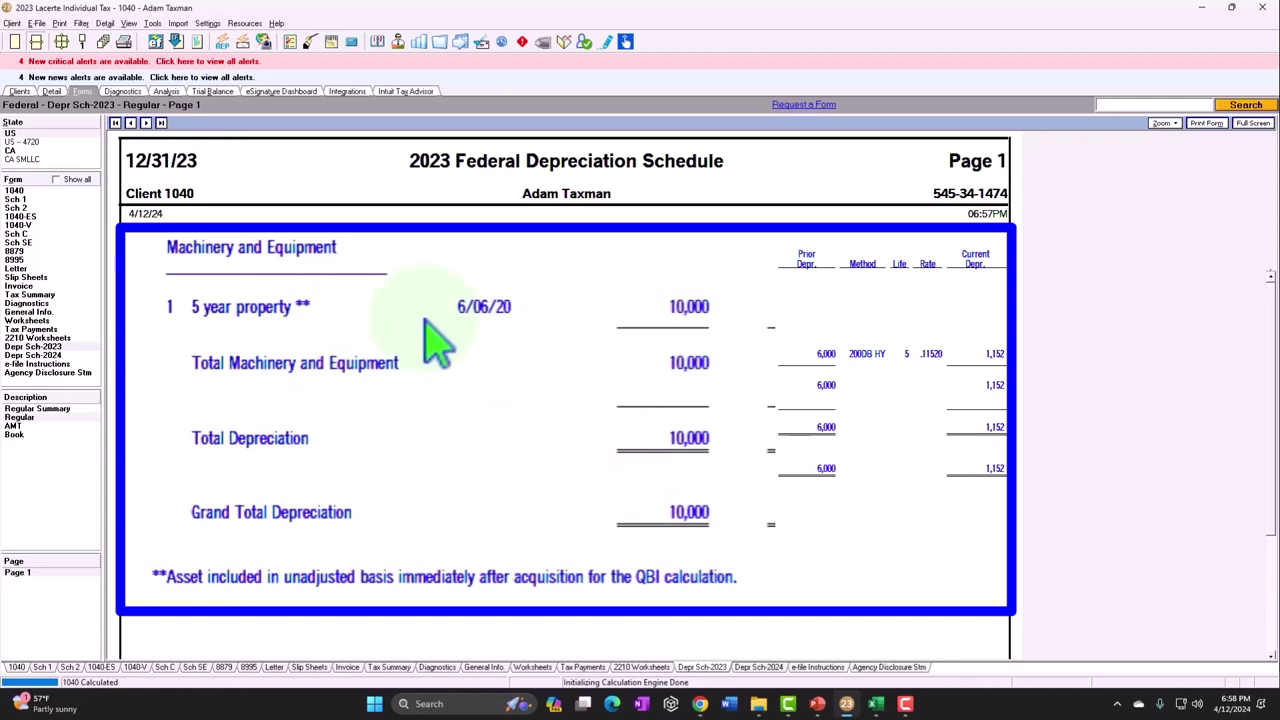
# Return to the 5 year property's depreciation input and change its date sold, disposed, or retired to 6/15/2023
pyautogui.click(57, 356)
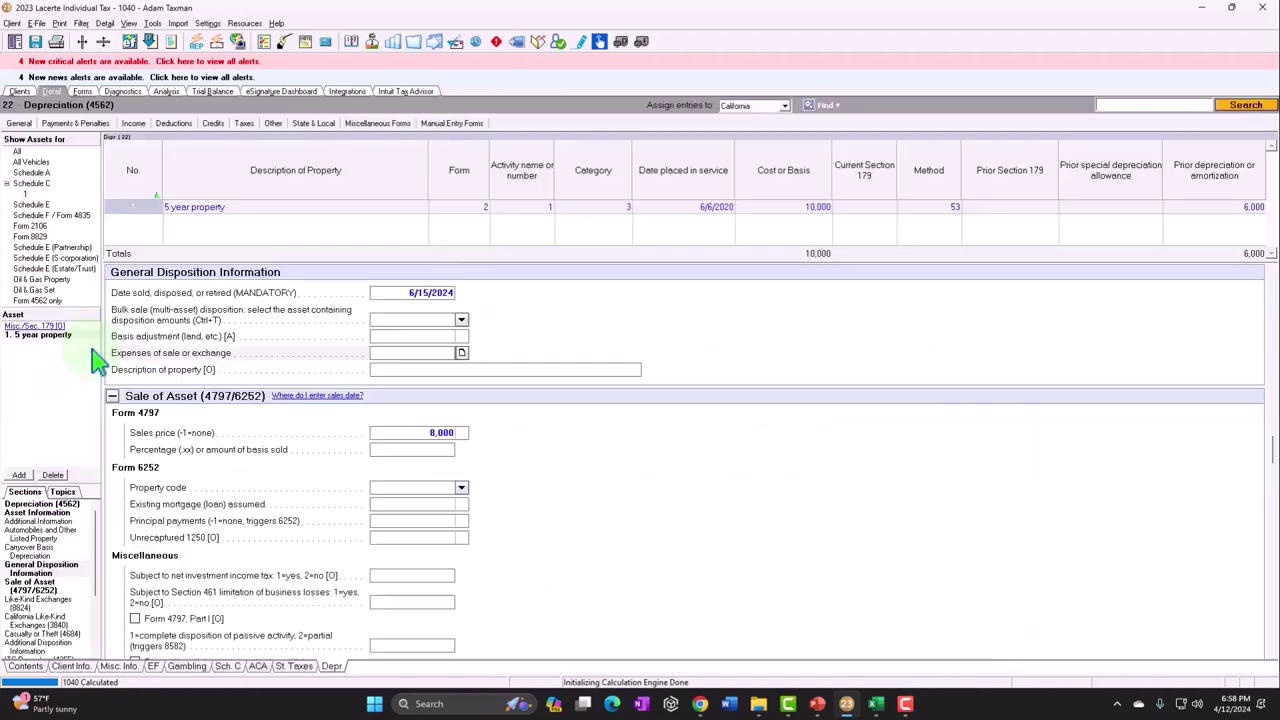
pyautogui.doubleClick(100, 365)
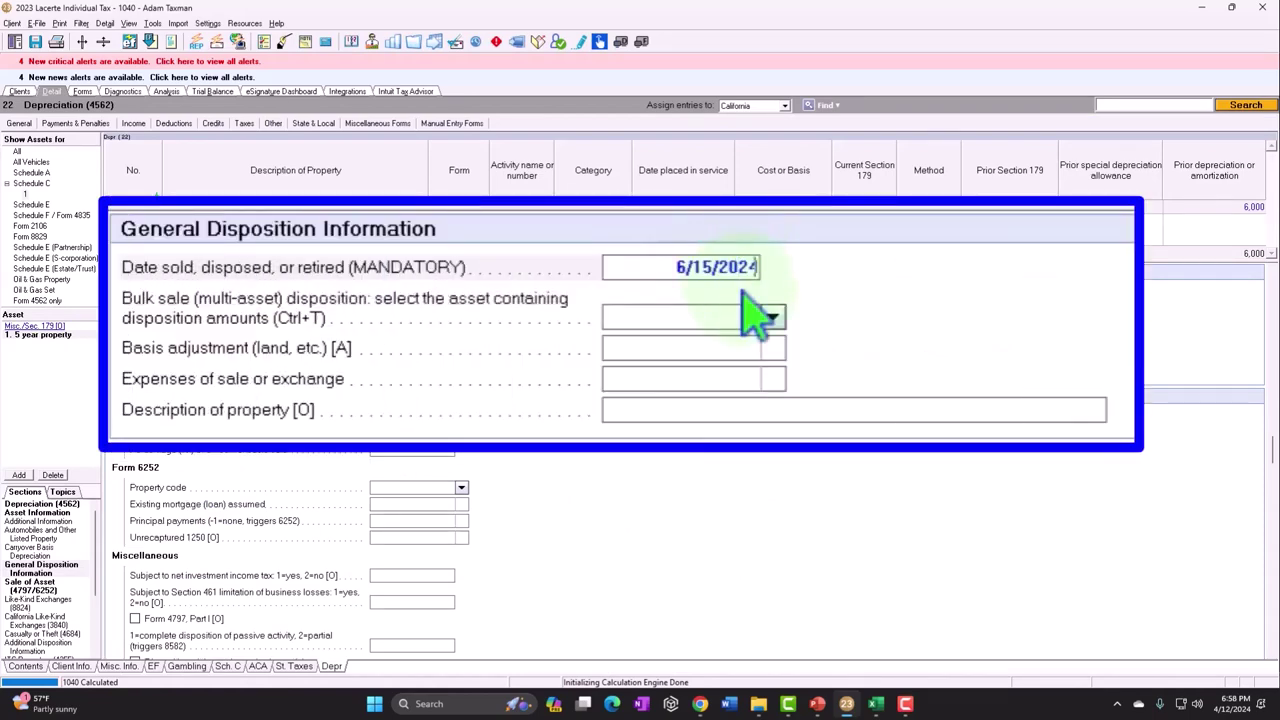
pyautogui.press('BackSpace')
pyautogui.write('3')
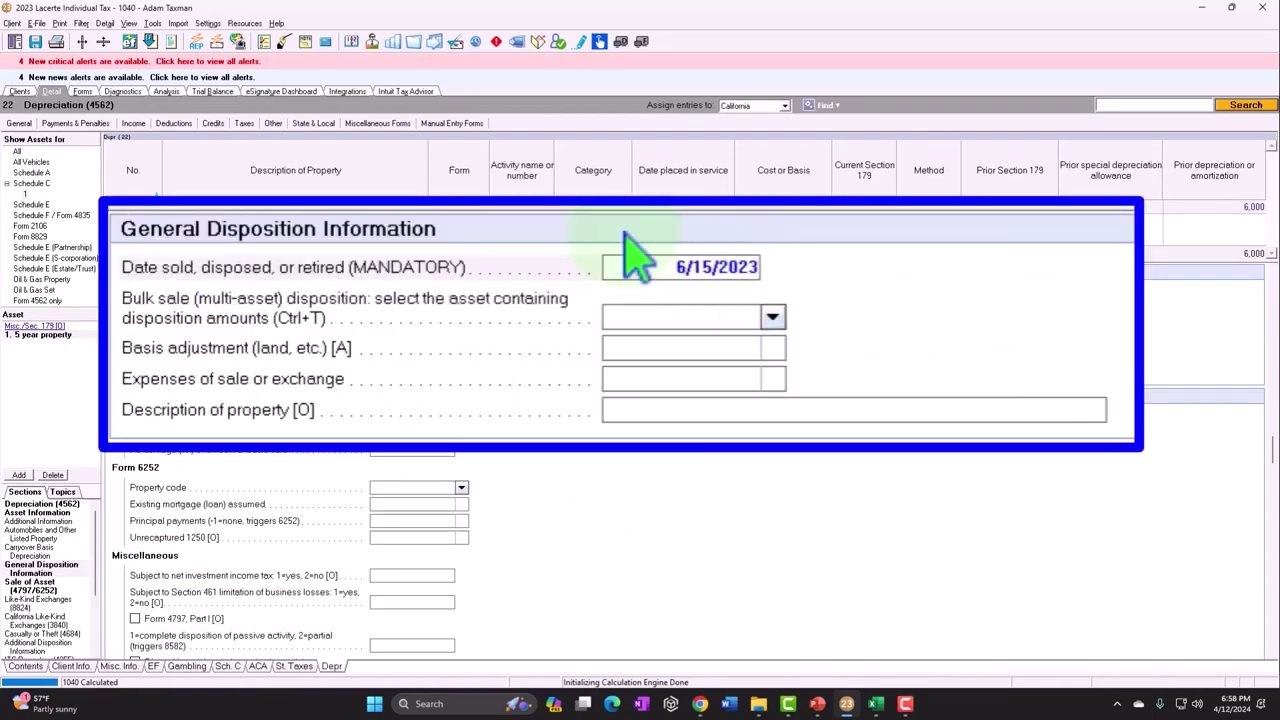
# Examine the summary and regular 2023 depreciation schedules for the sold asset's date and current depreciation
pyautogui.click(82, 91)
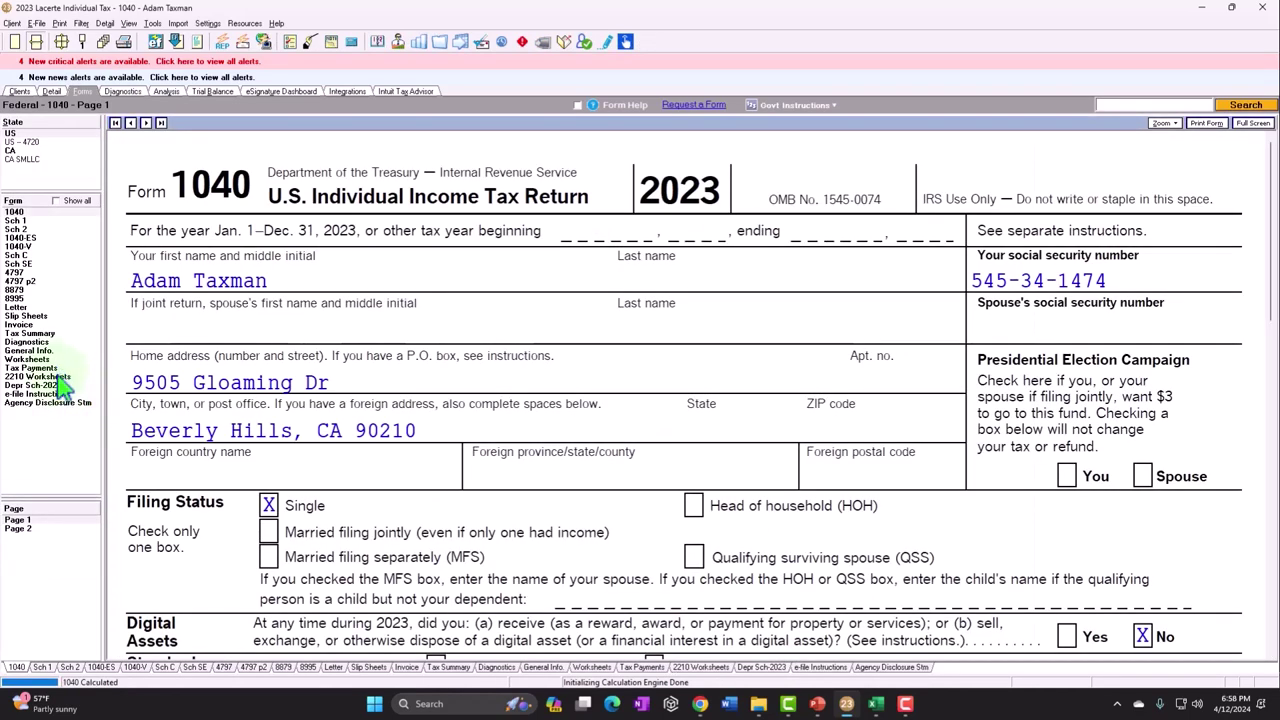
pyautogui.click(45, 385)
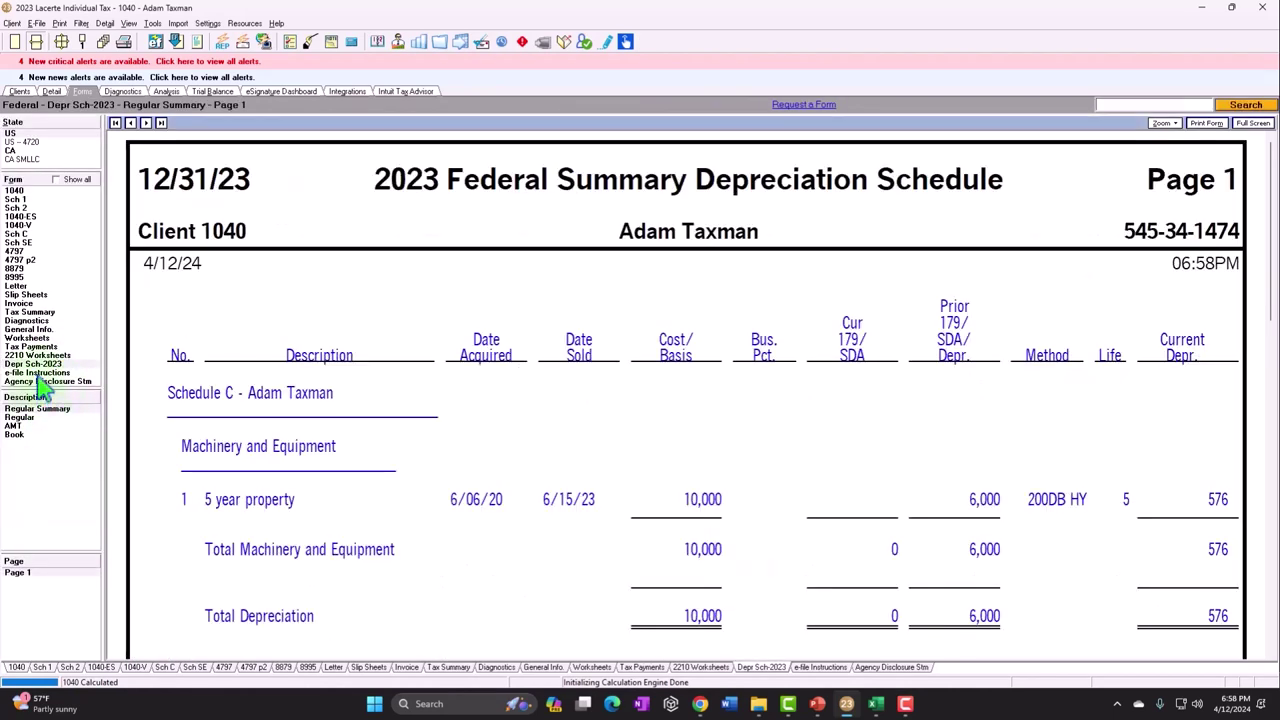
pyautogui.click(40, 418)
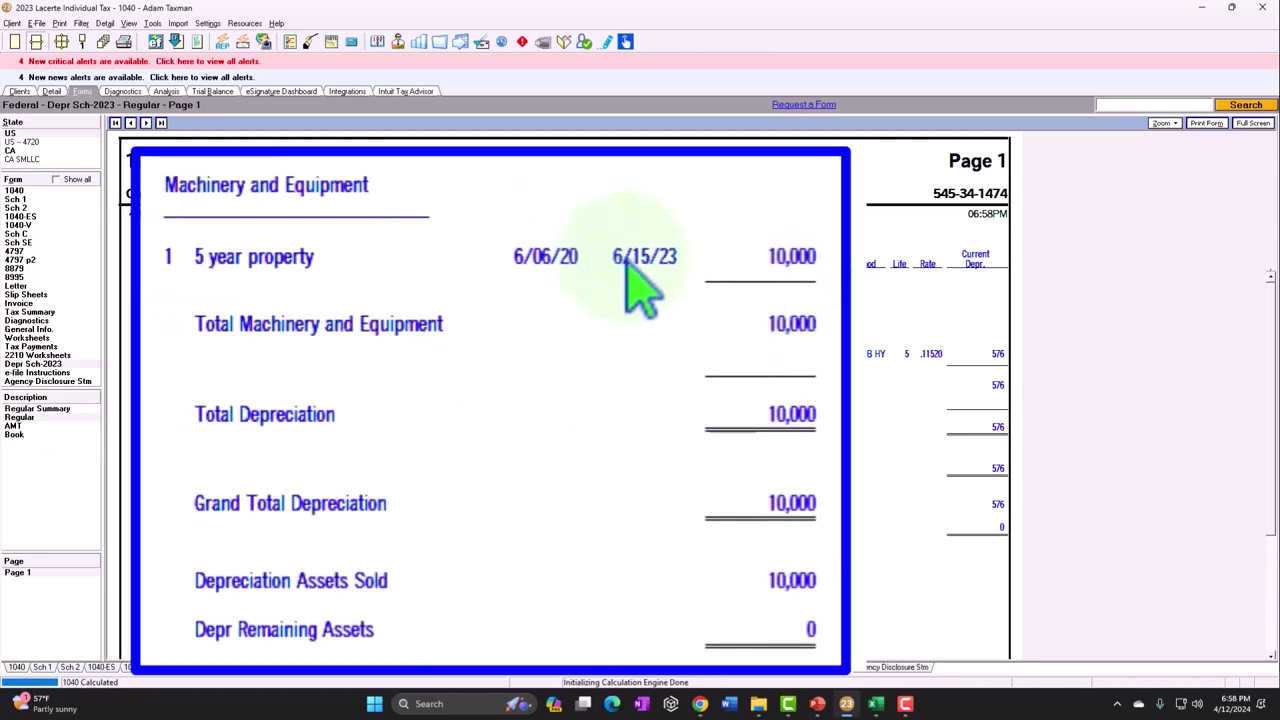
# Review the sales price, basis, depreciation, and gain lines for the 5 year property on Form 4797 page 2
pyautogui.doubleClick(995, 368)
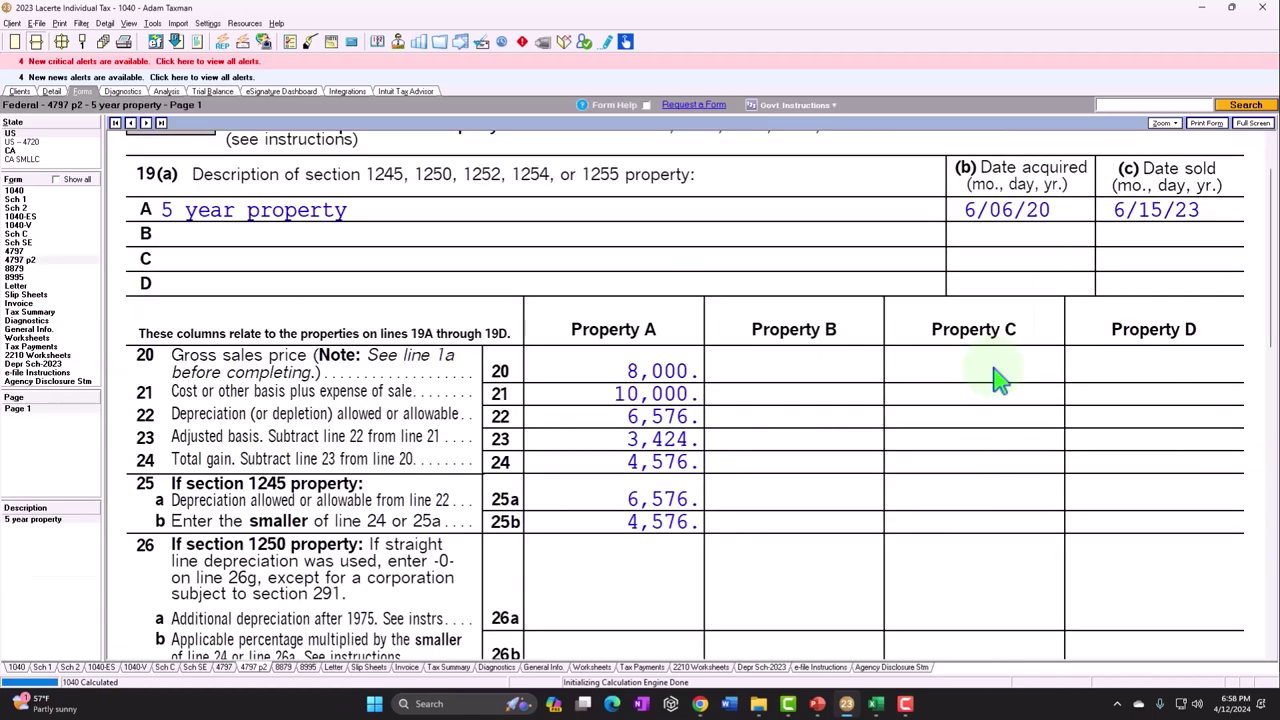
pyautogui.click(42, 251)
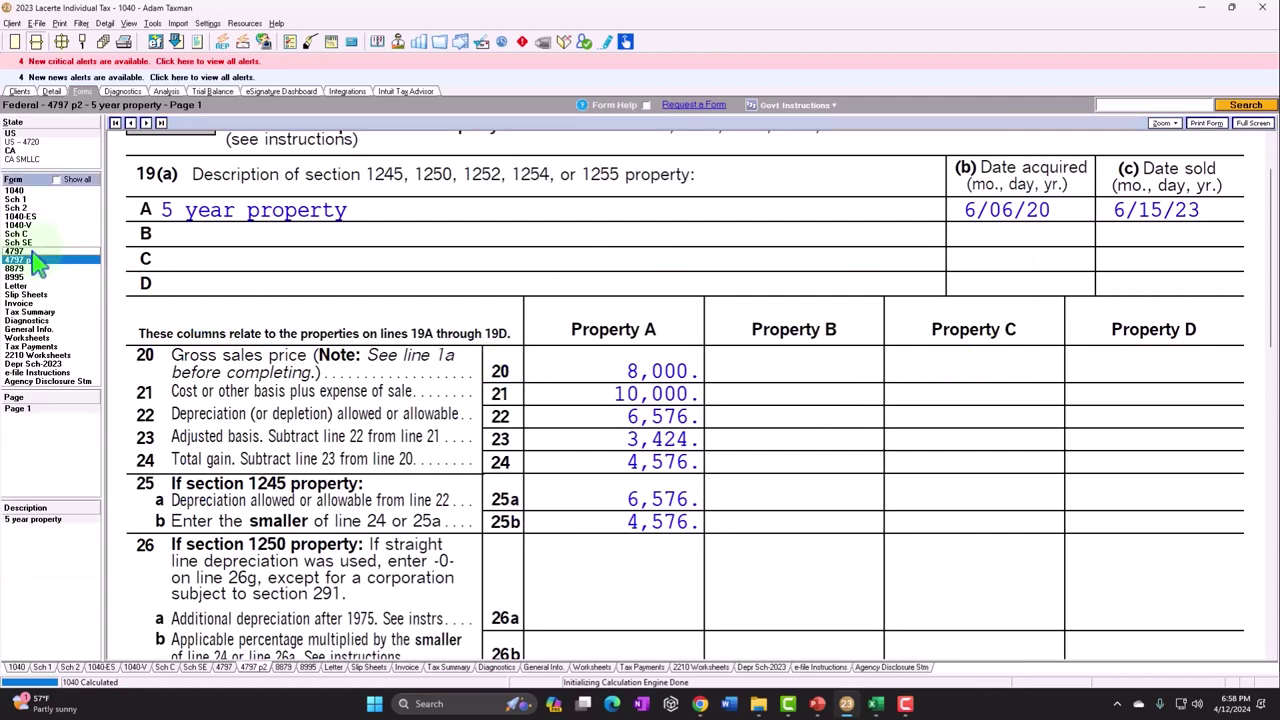
pyautogui.click(46, 261)
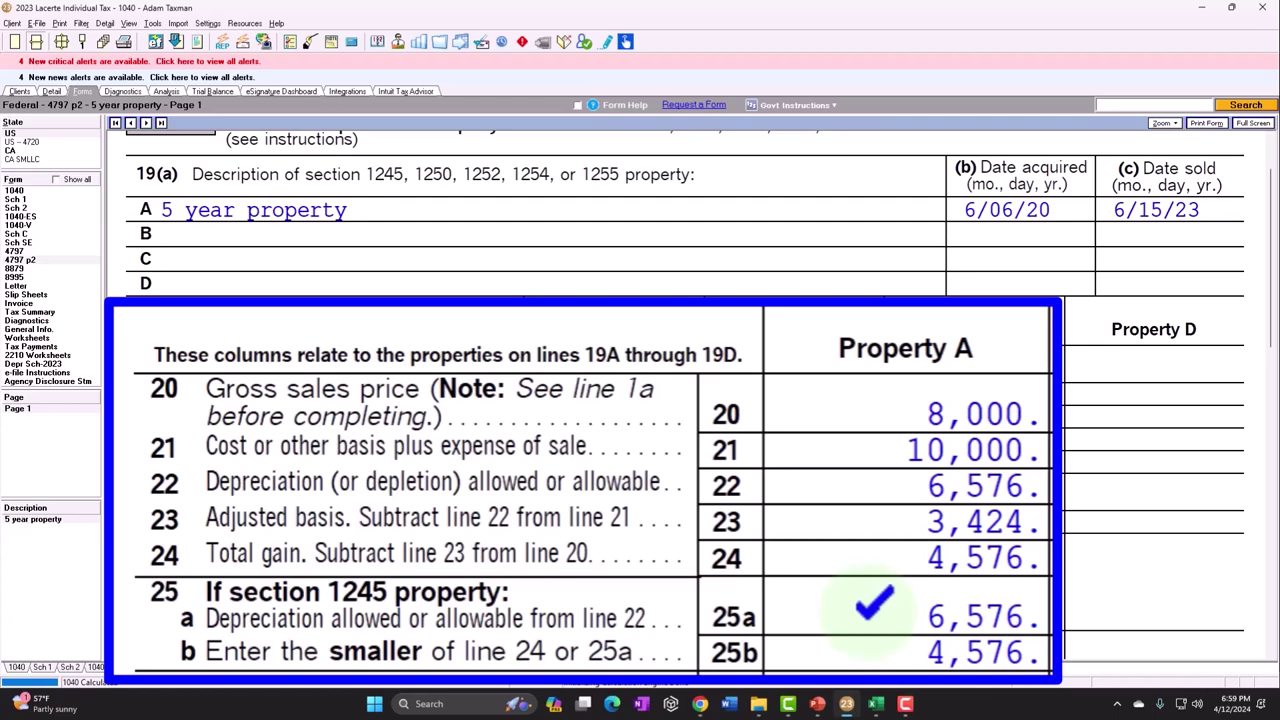
pyautogui.scroll(-5, 590, 508)
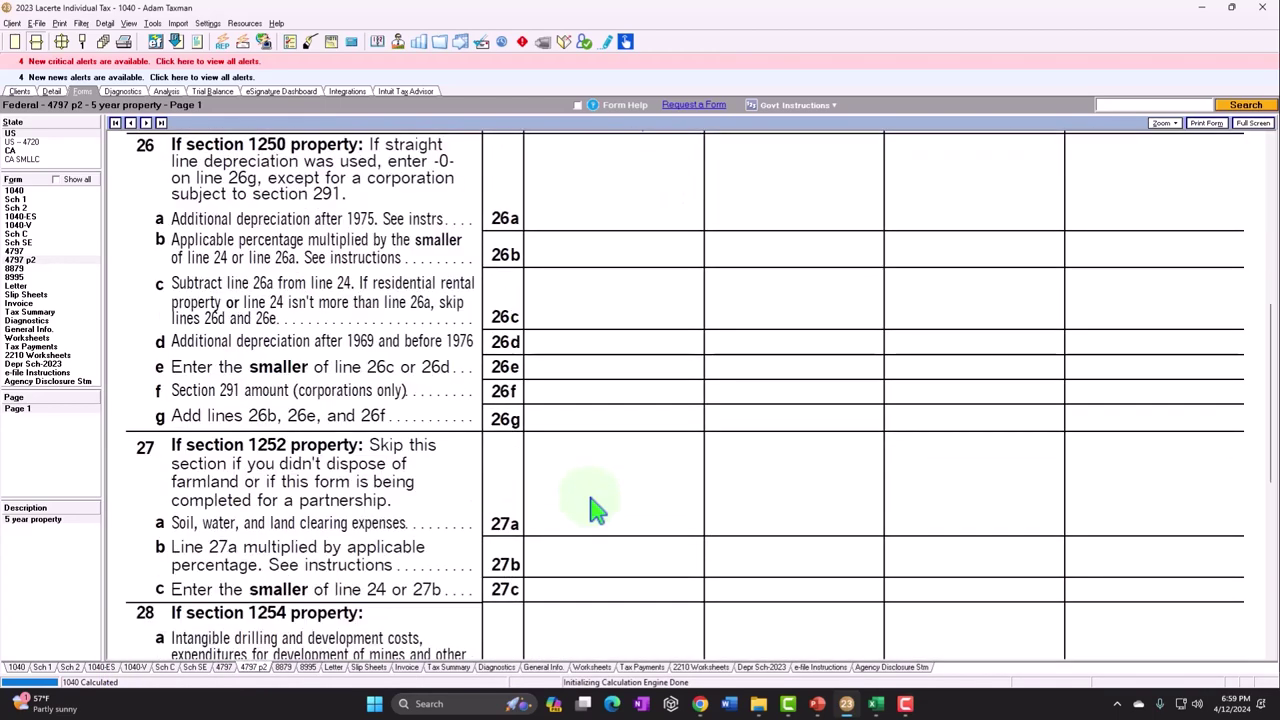
pyautogui.scroll(3, 590, 508)
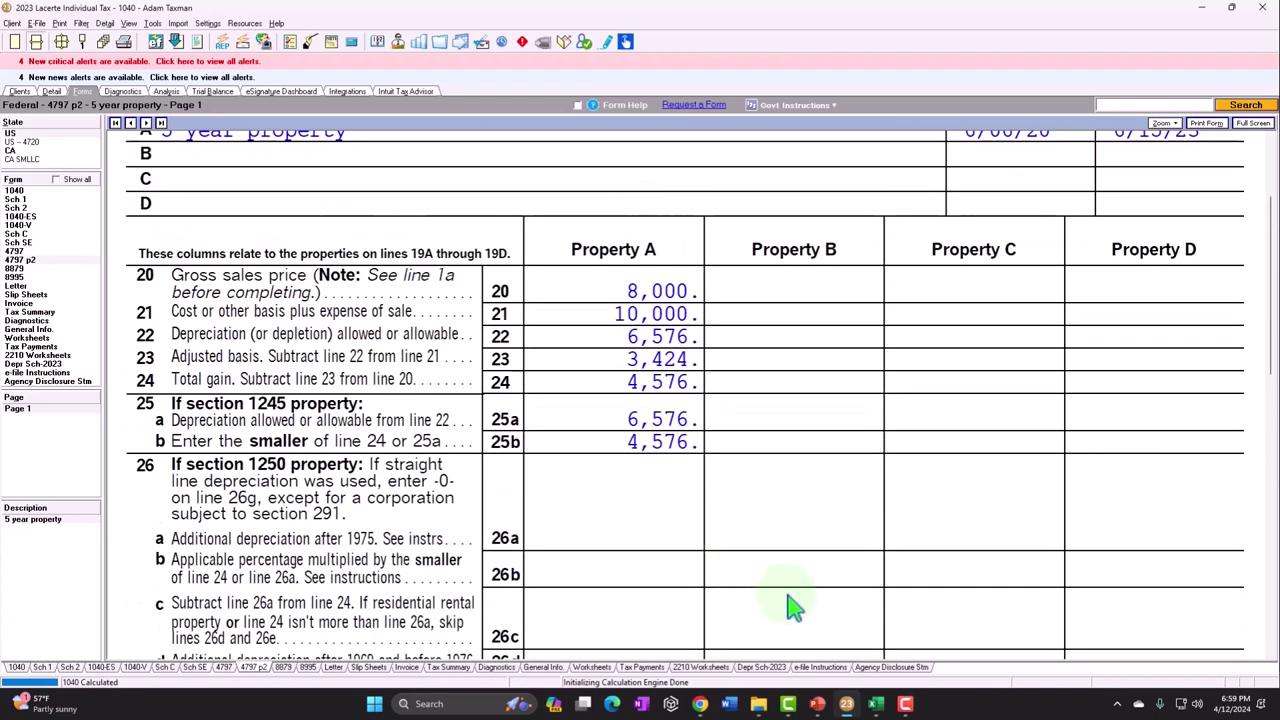
# Switch to the Excel worksheet and enter 6,000 as prior-year accumulated depreciation in B6, taken from the regular 2023 depreciation schedule
pyautogui.click(876, 704)
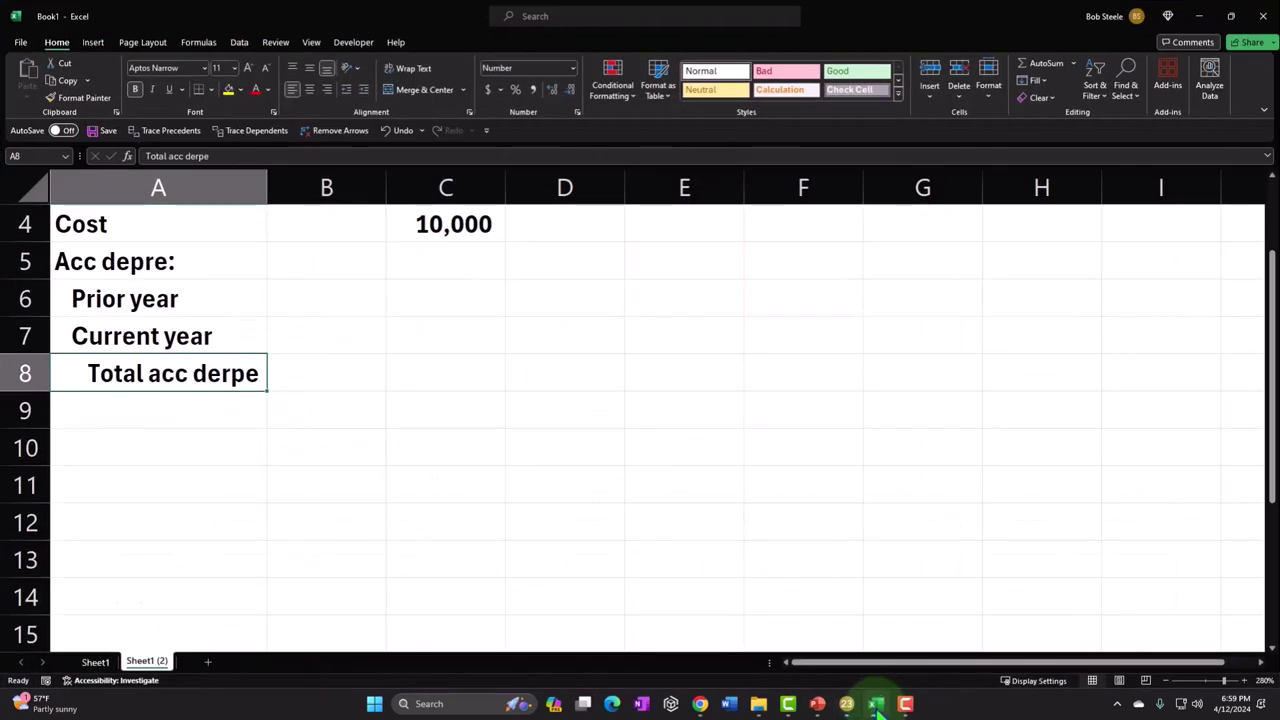
pyautogui.click(714, 289)
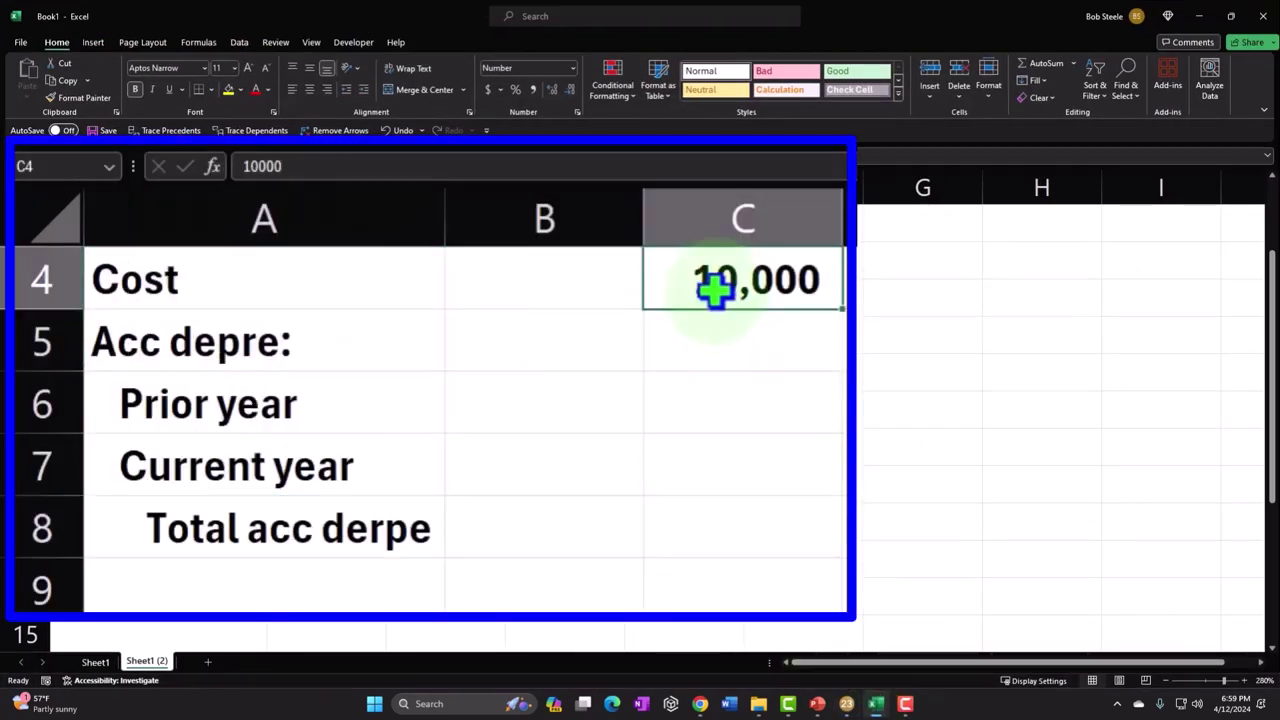
pyautogui.press('Down')
pyautogui.press('Down')
pyautogui.press('Left')
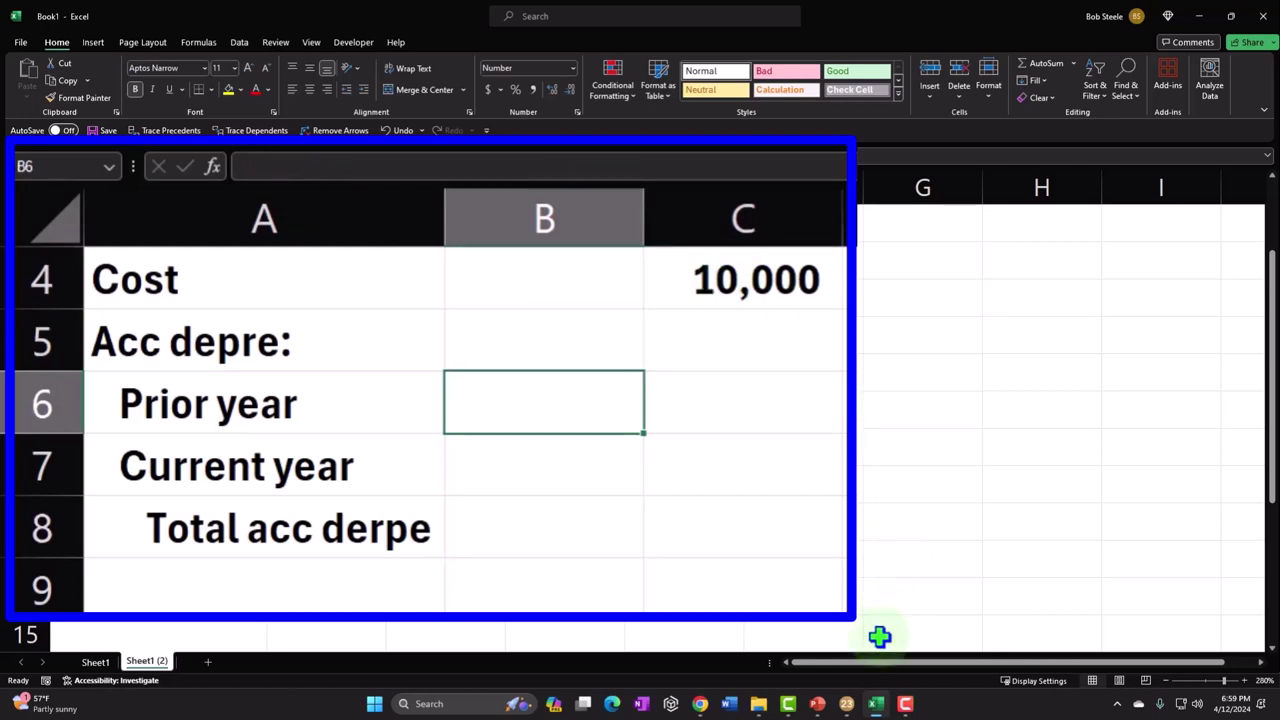
pyautogui.click(849, 705)
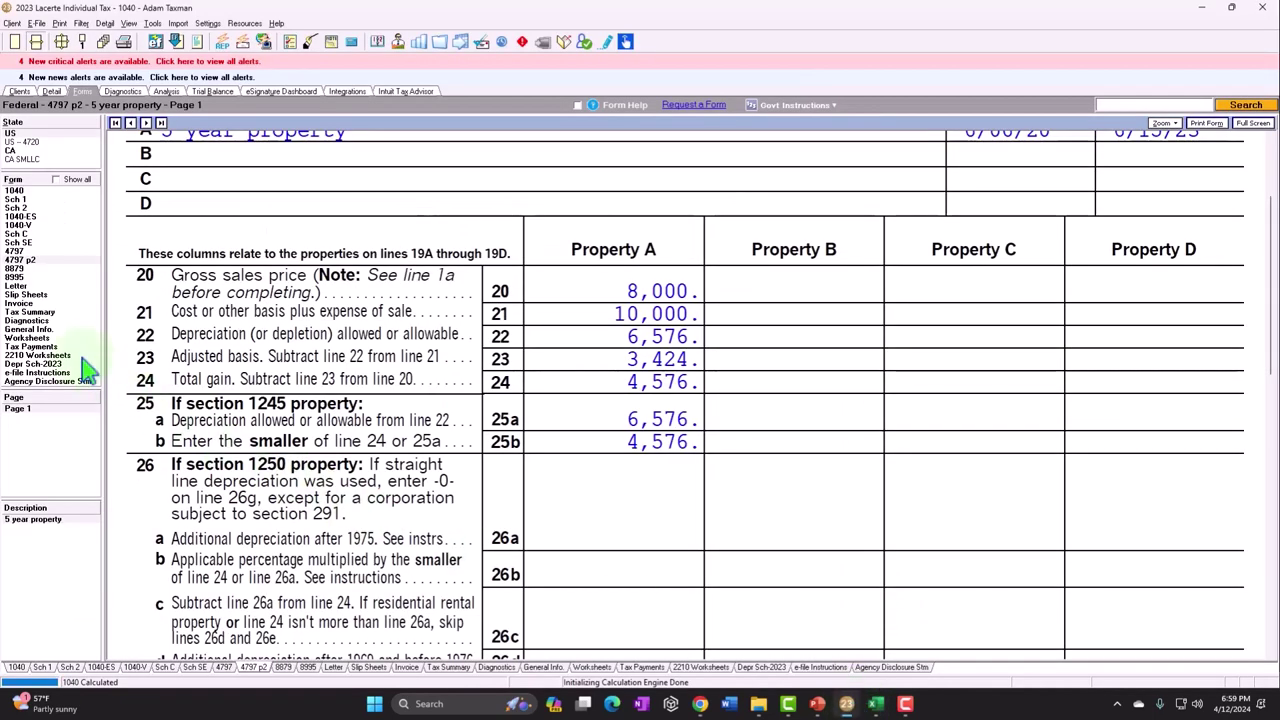
pyautogui.click(63, 364)
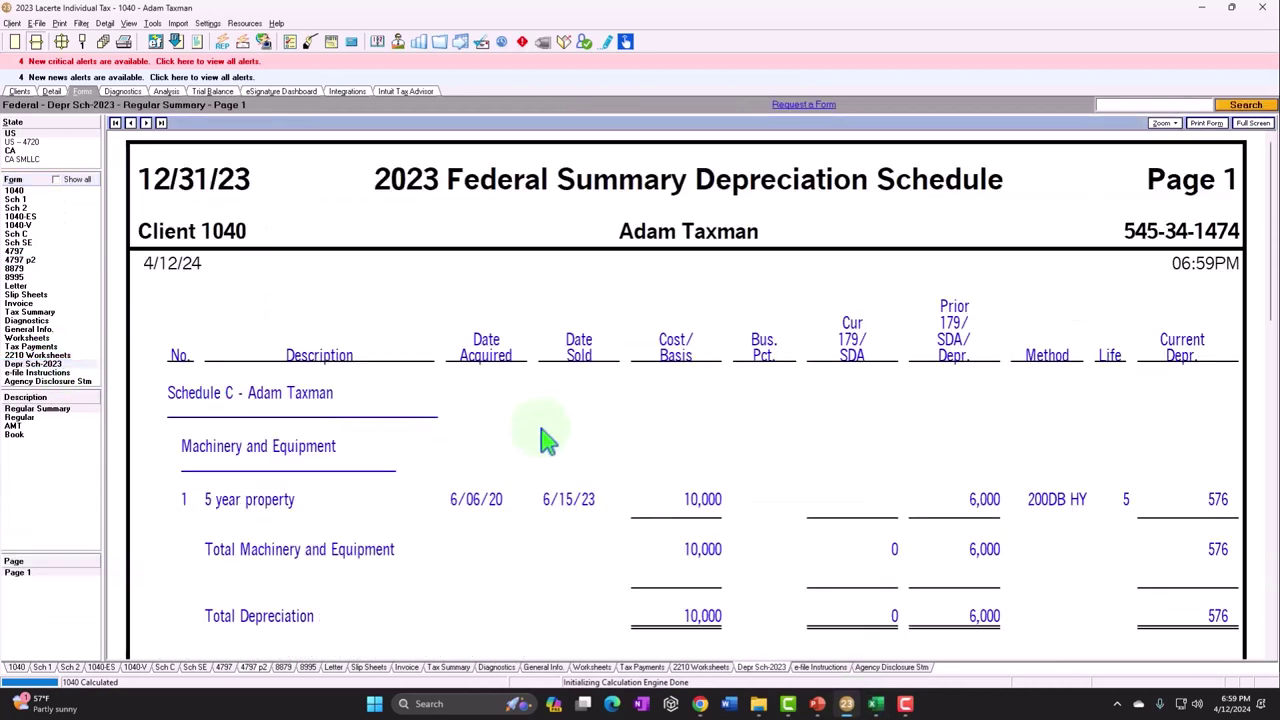
pyautogui.click(22, 418)
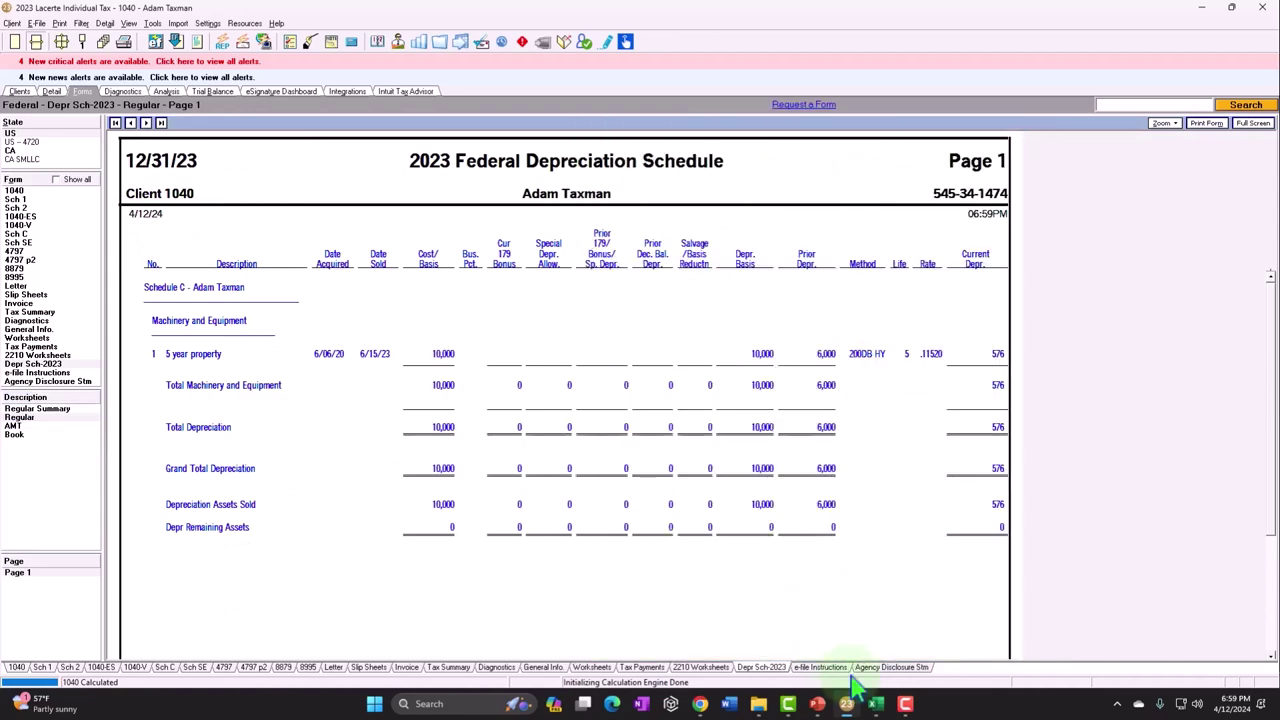
pyautogui.click(876, 704)
pyautogui.write('6000')
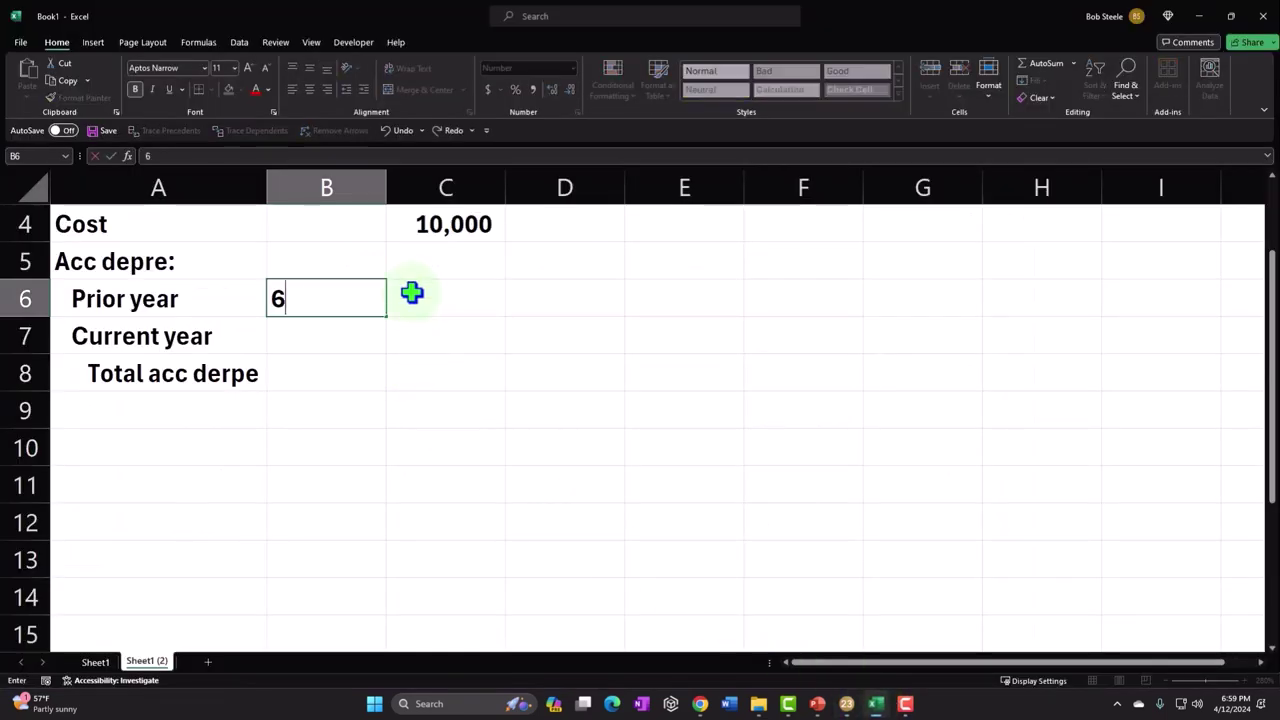
pyautogui.press('Return')
# Check the current depreciation on the Lacerte schedule and enter 576 as current-year depreciation in B7 of the Excel worksheet
pyautogui.click(846, 704)
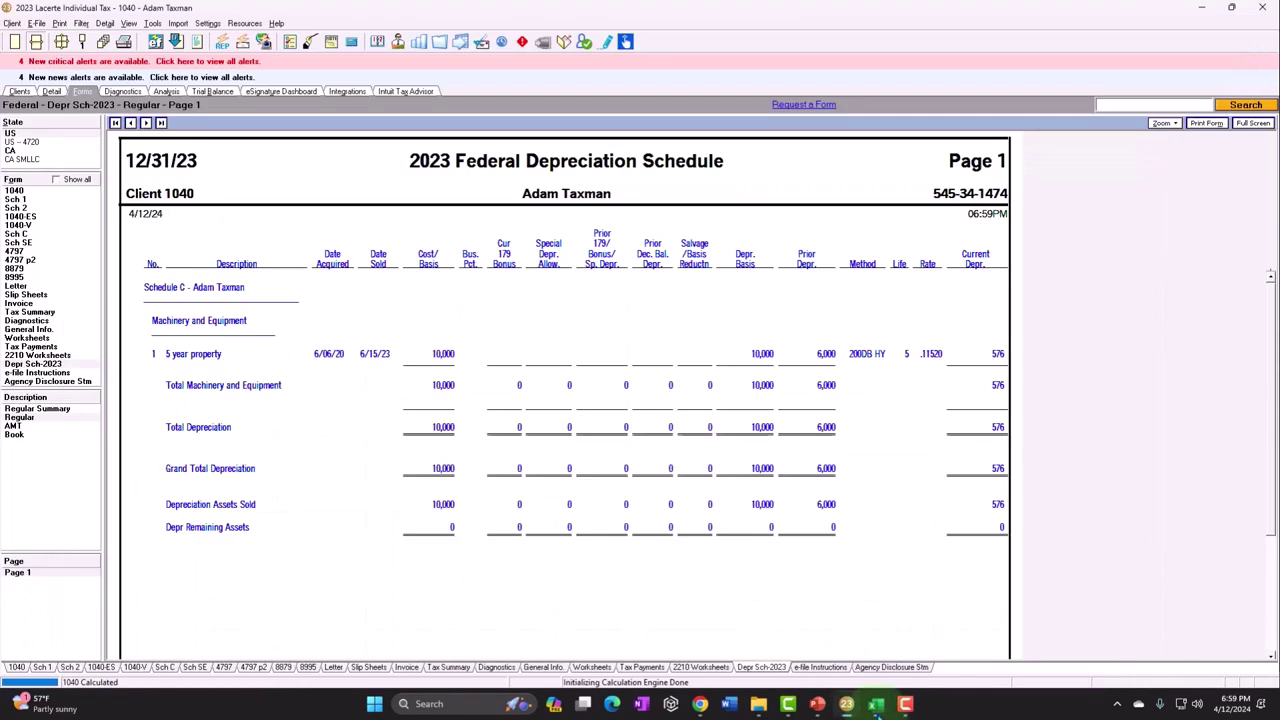
pyautogui.click(876, 704)
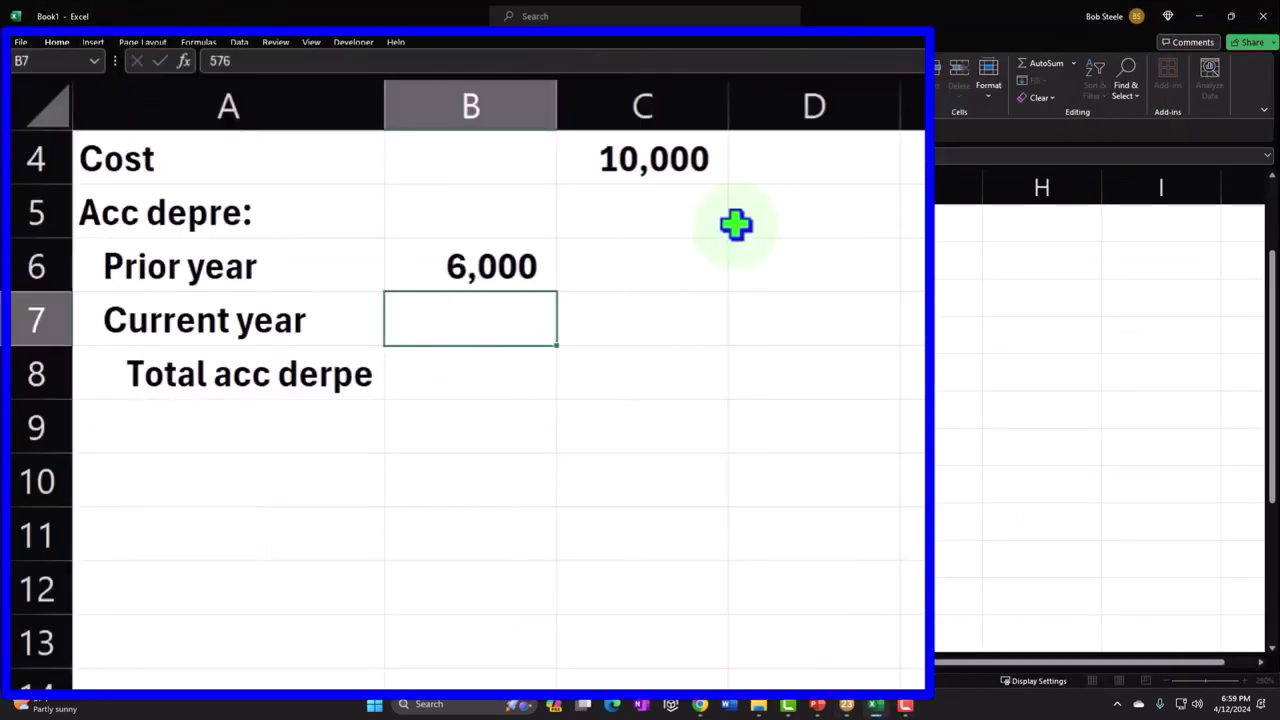
pyautogui.write('576')
pyautogui.press('Return')
# Total the prior-year and current-year depreciation in C8 with a SUM of B6:B7
pyautogui.press('Right')
pyautogui.write('=sum(')
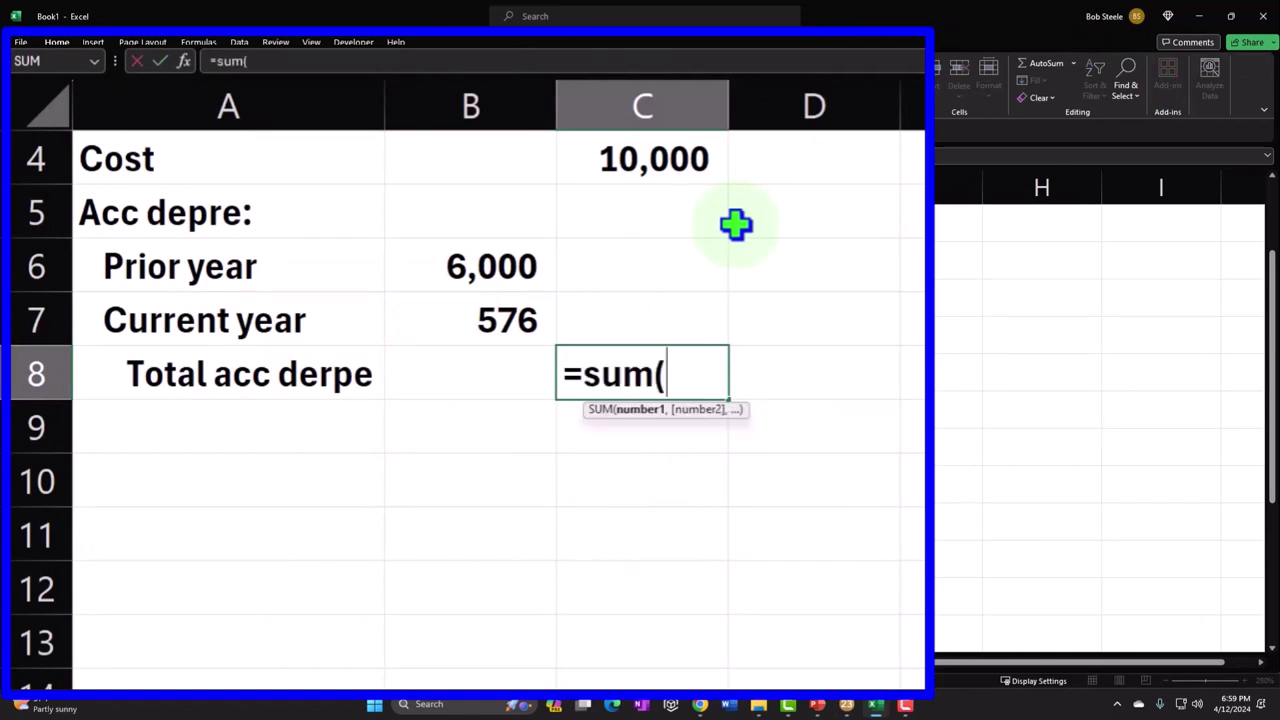
pyautogui.press('Left')
pyautogui.press('Up')
pyautogui.hotkey('shift', 'Up')
pyautogui.press('Return')
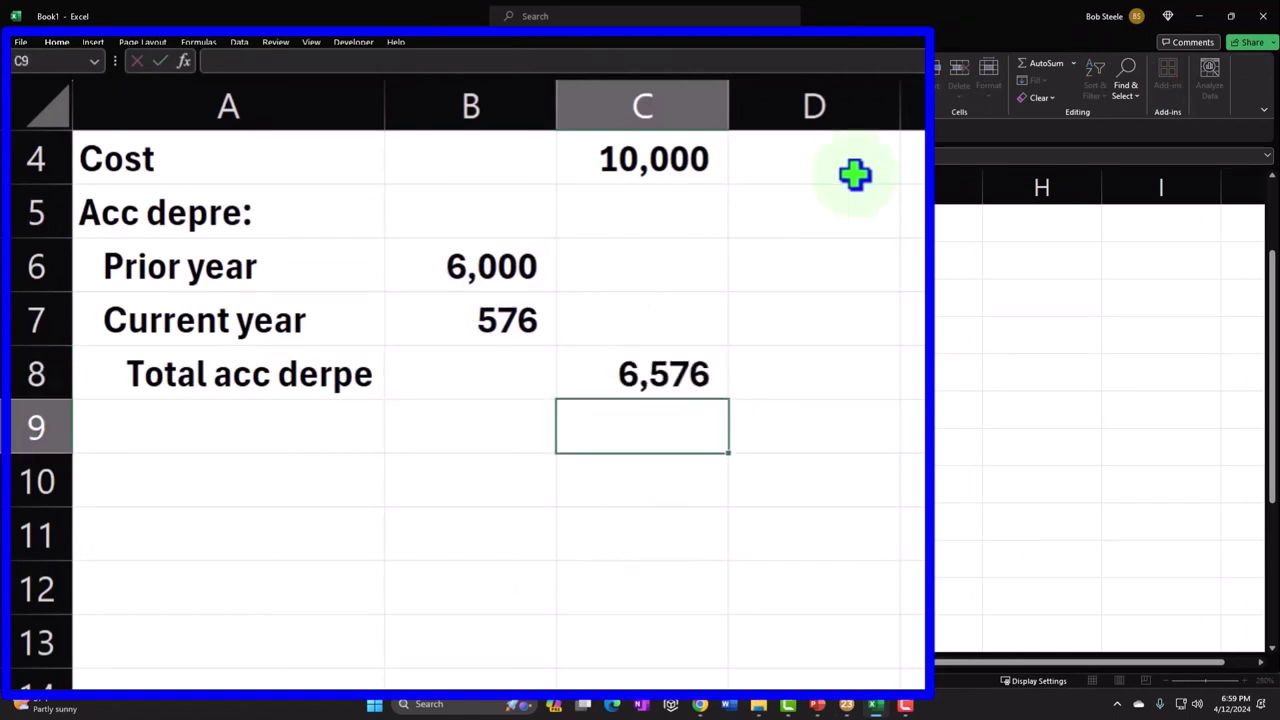
# Label A9 "Book value" and calculate it in C9 as cost minus total accumulated depreciation, =C4-C8
pyautogui.press('Left')
pyautogui.press('Left')
pyautogui.write('Book value')
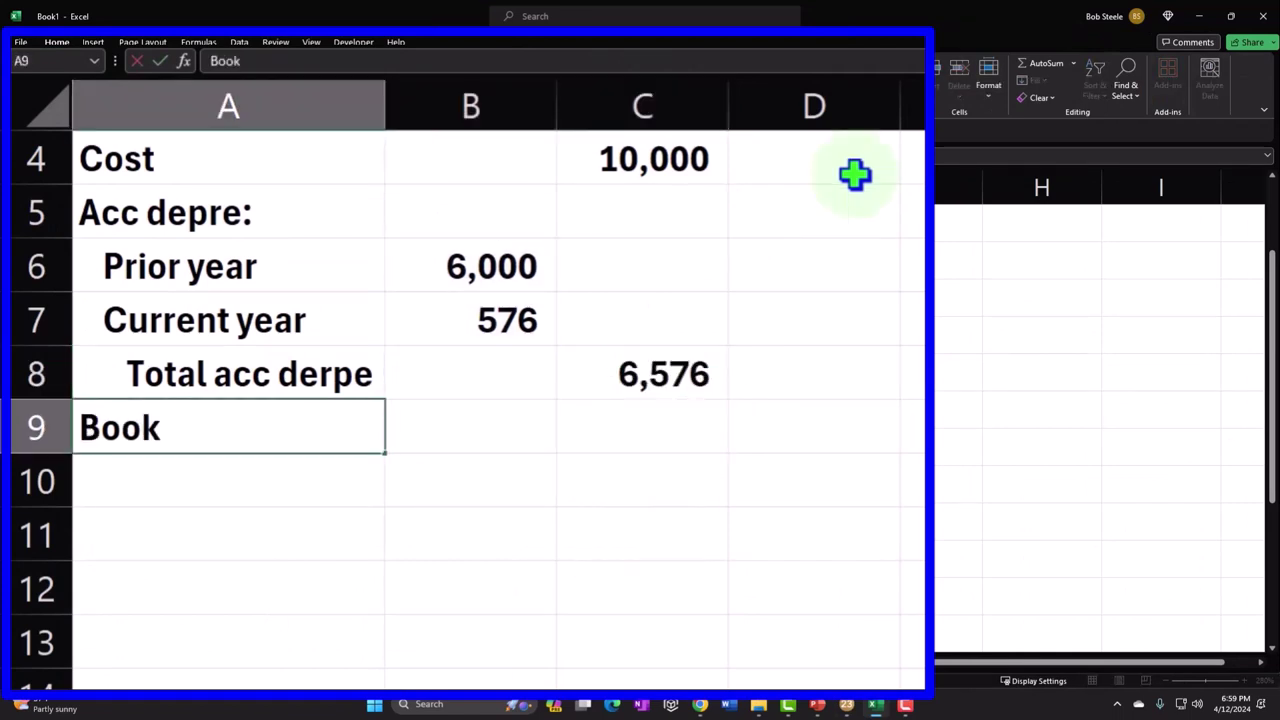
pyautogui.press('Right')
pyautogui.press('Right')
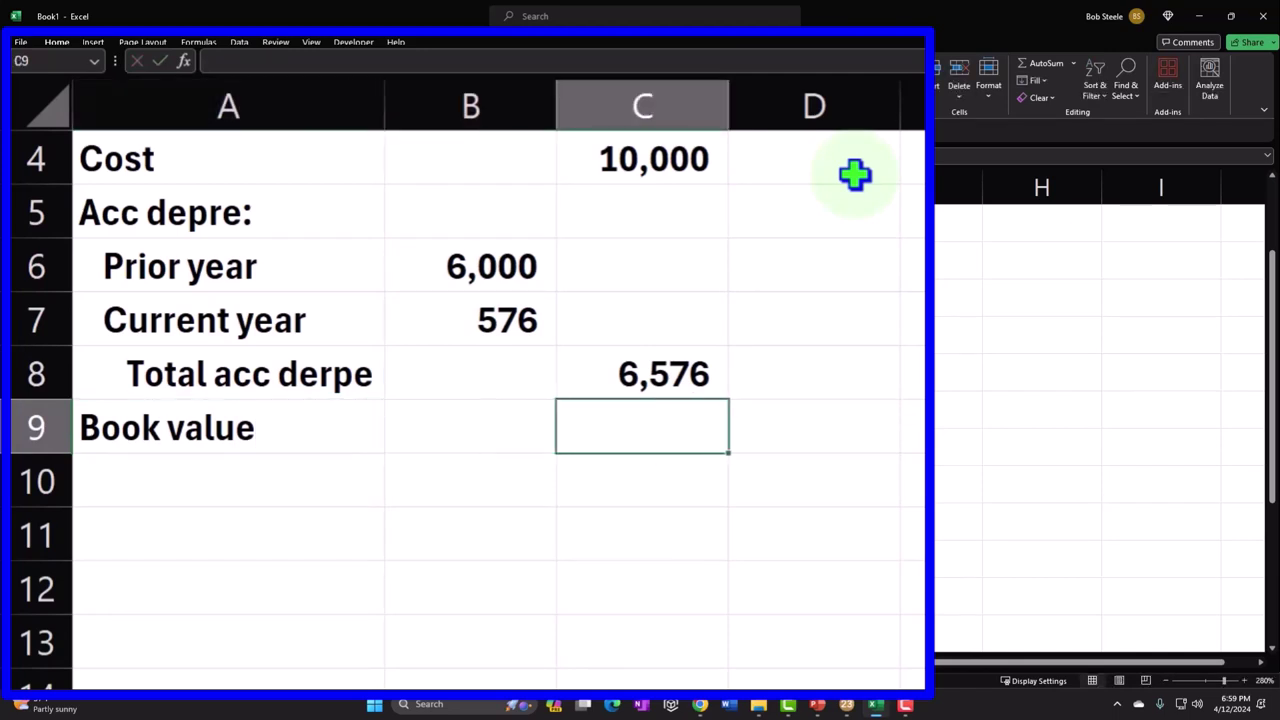
pyautogui.write('=')
pyautogui.press('Up')
pyautogui.press('Up')
pyautogui.press('Up')
pyautogui.press('Up')
pyautogui.press('Up')
pyautogui.write('-')
pyautogui.press('Up')
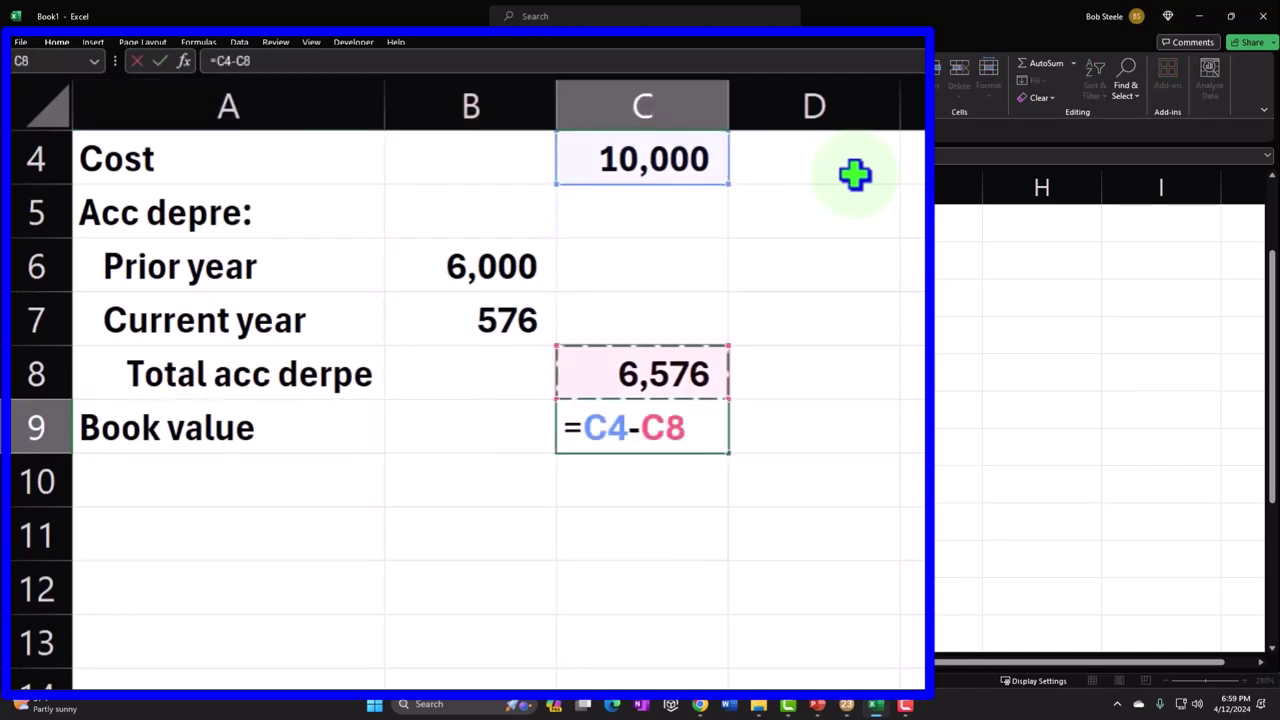
pyautogui.press('Return')
# Add a "Sales price" line in row 11 with 8,000 in C11
pyautogui.press('Down')
pyautogui.press('Left')
pyautogui.press('Left')
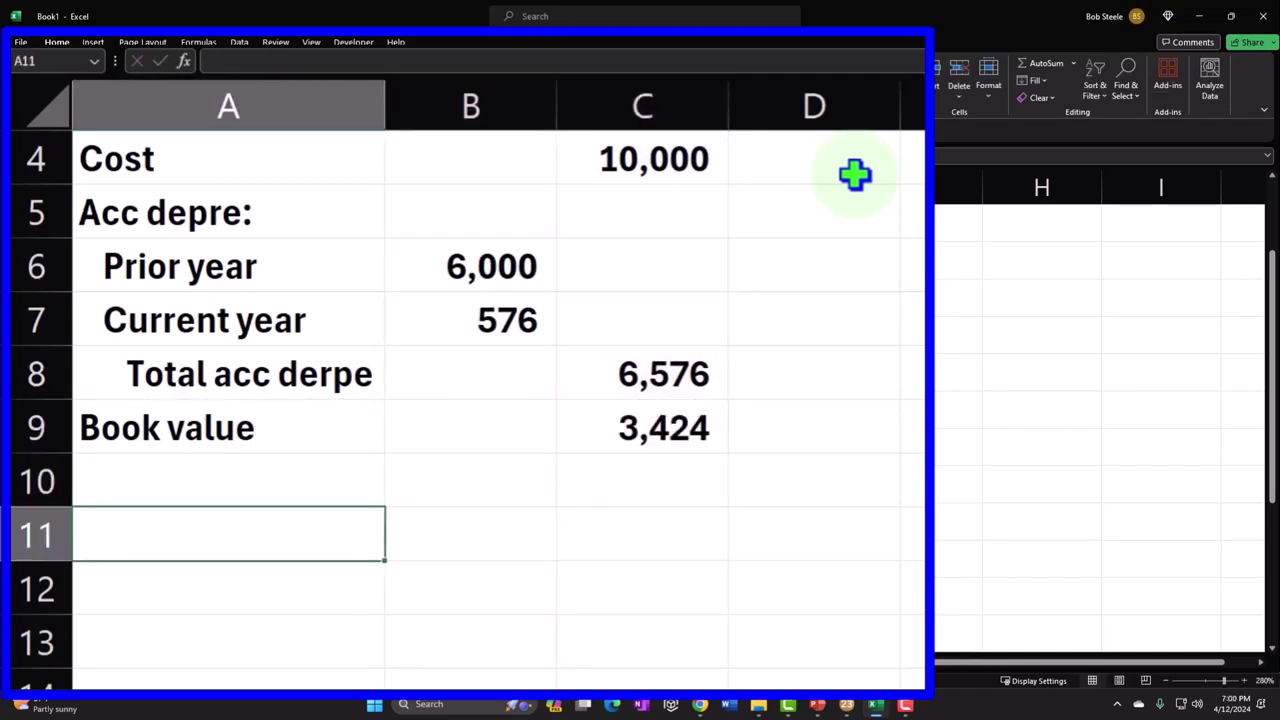
pyautogui.write('Sales')
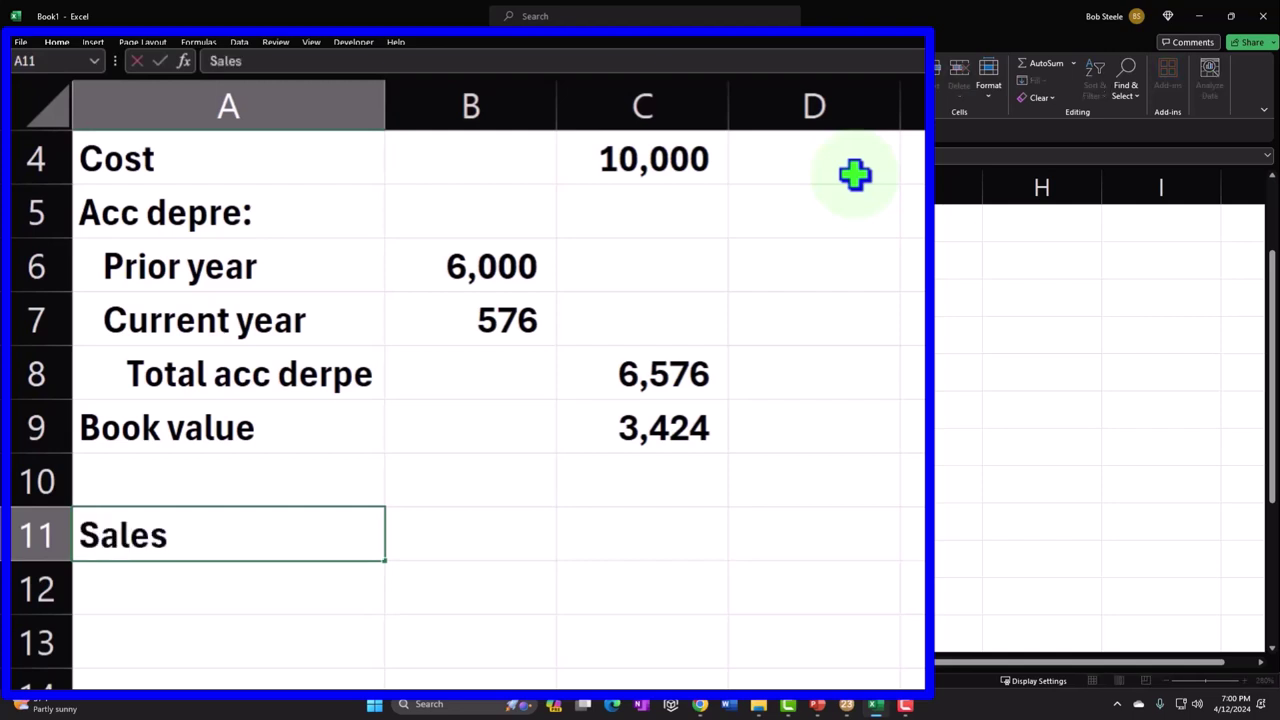
pyautogui.write(' price')
pyautogui.press('Tab')
pyautogui.press('Tab')
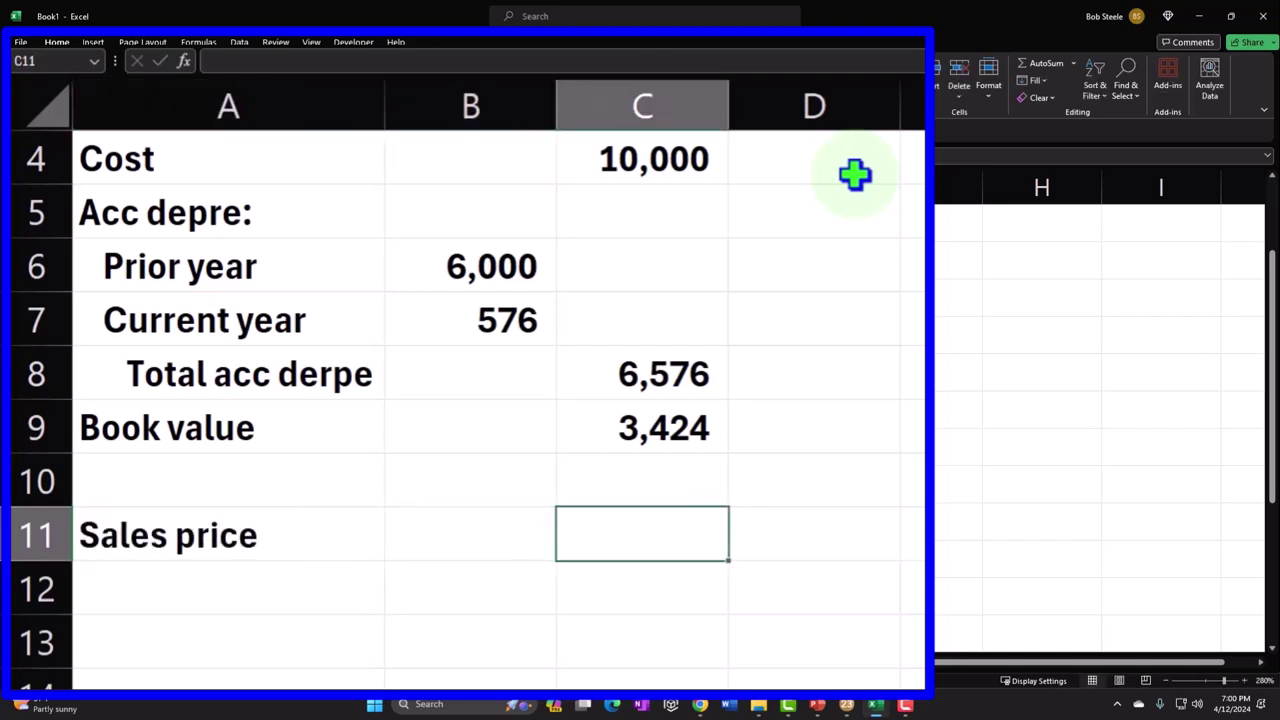
pyautogui.write('8000')
pyautogui.press('Return')
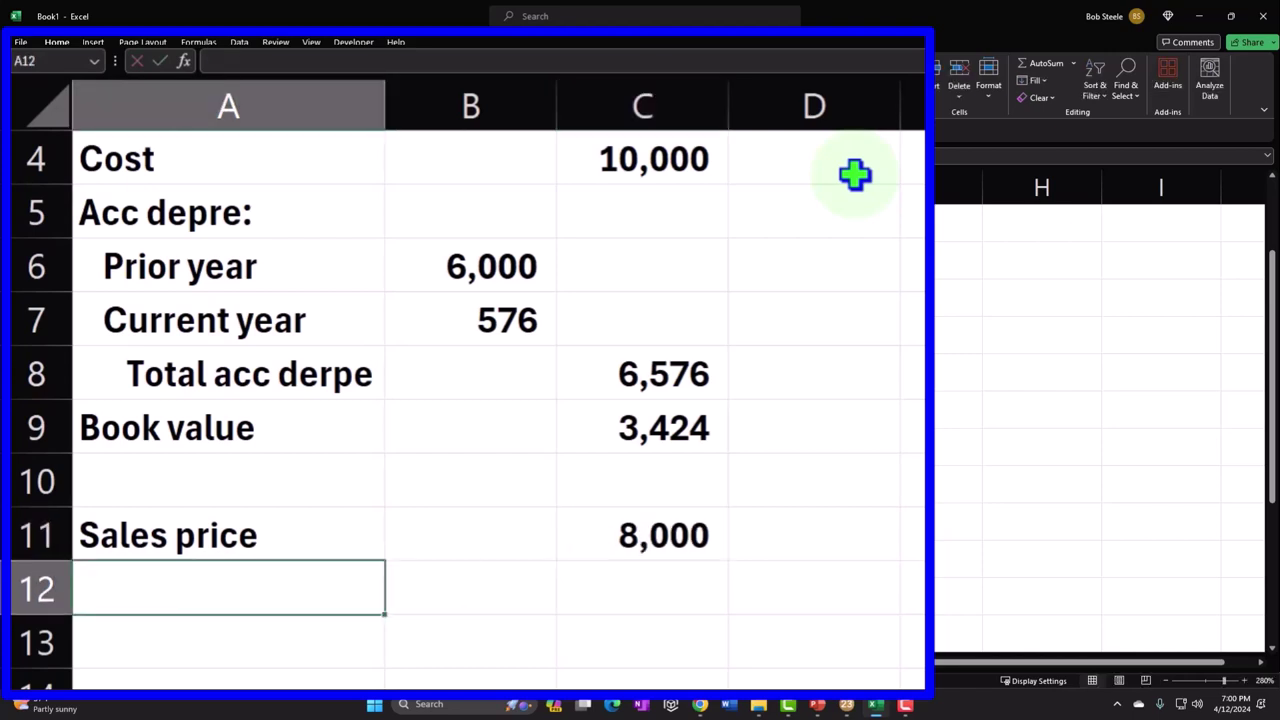
# Add a "Gain" line in row 13 and calculate it in C13 as sales price minus book value, =C11-C9
pyautogui.press('Return')
pyautogui.write('Gain')
pyautogui.press('Tab')
pyautogui.press('Tab')
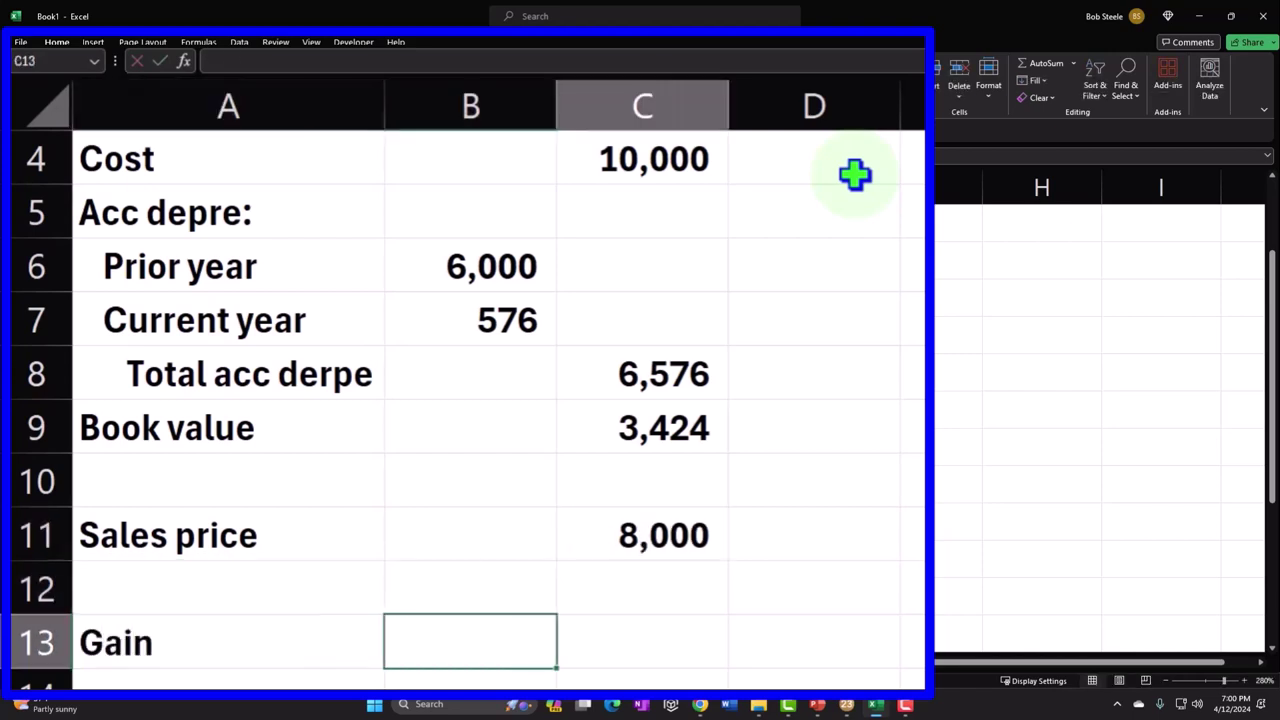
pyautogui.write('=')
pyautogui.press('Up')
pyautogui.press('Up')
pyautogui.write('-')
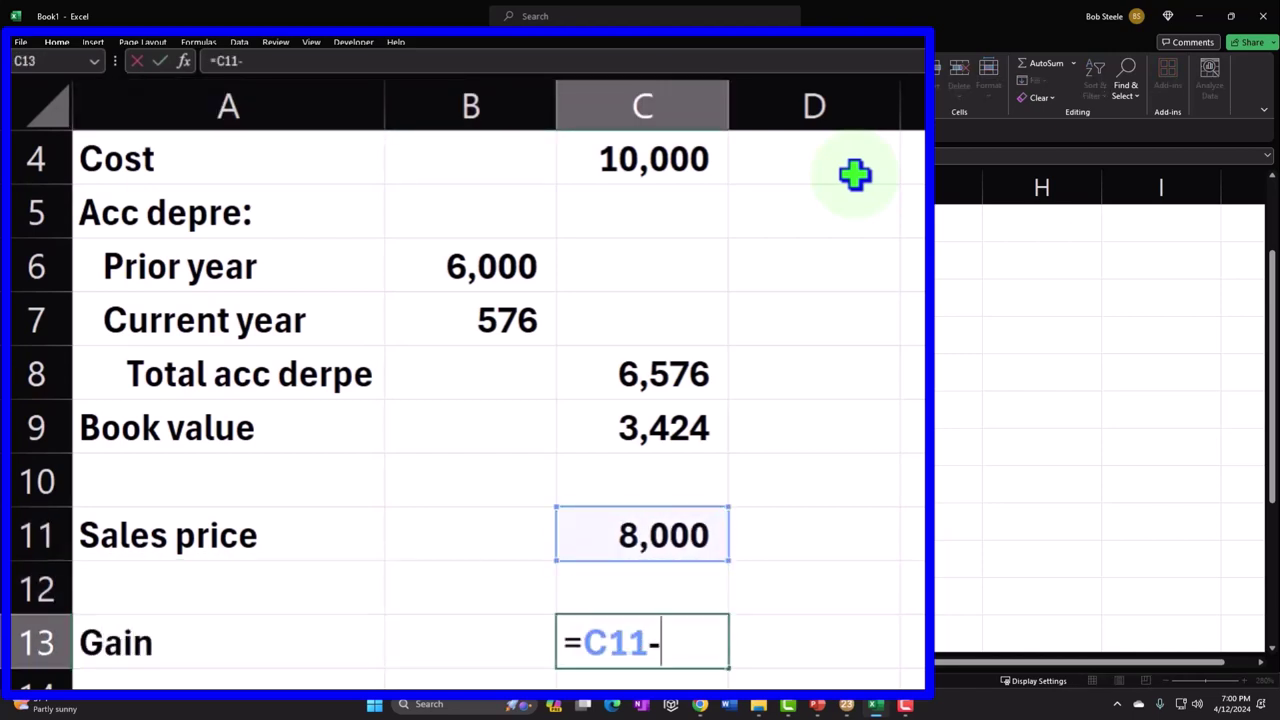
pyautogui.press('Up')
pyautogui.press('Up')
pyautogui.press('Up')
pyautogui.press('Up')
pyautogui.press('Return')
pyautogui.press('Up')
pyautogui.press('Right')
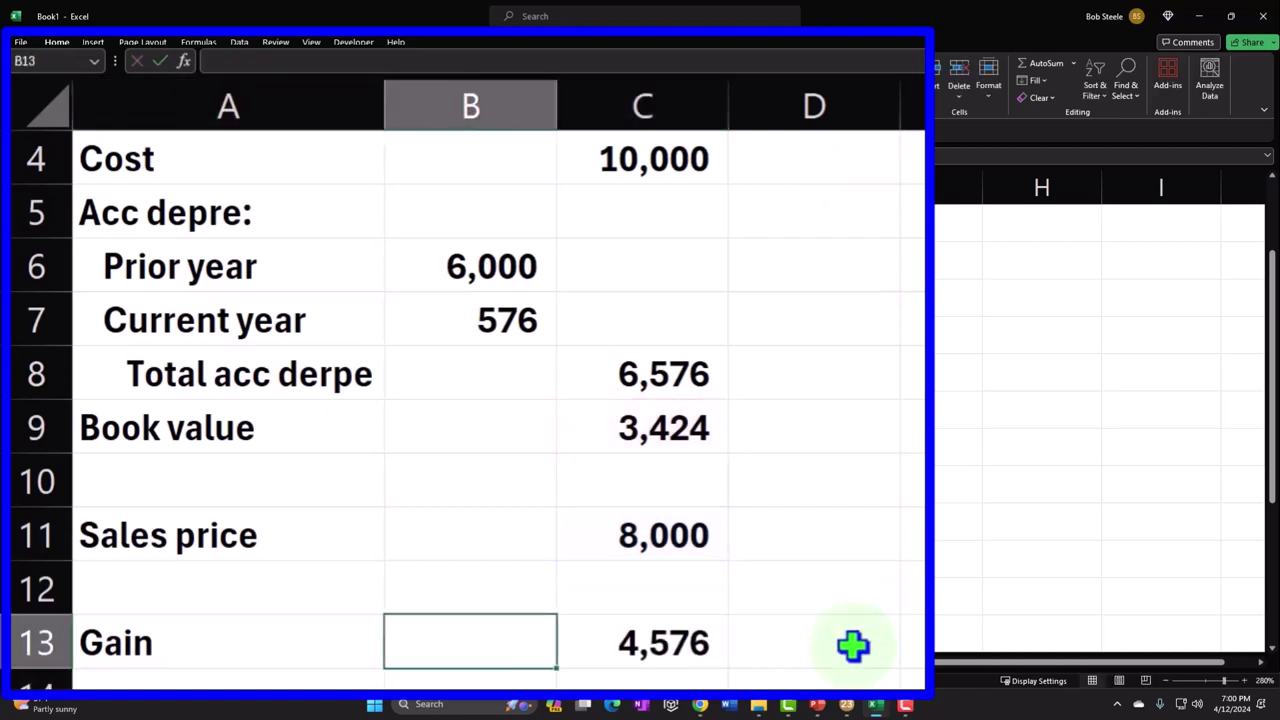
# Switch back to Lacerte and compare the worksheet's book value and gain with Form 4797 page 2
pyautogui.click(846, 704)
pyautogui.click(20, 260)
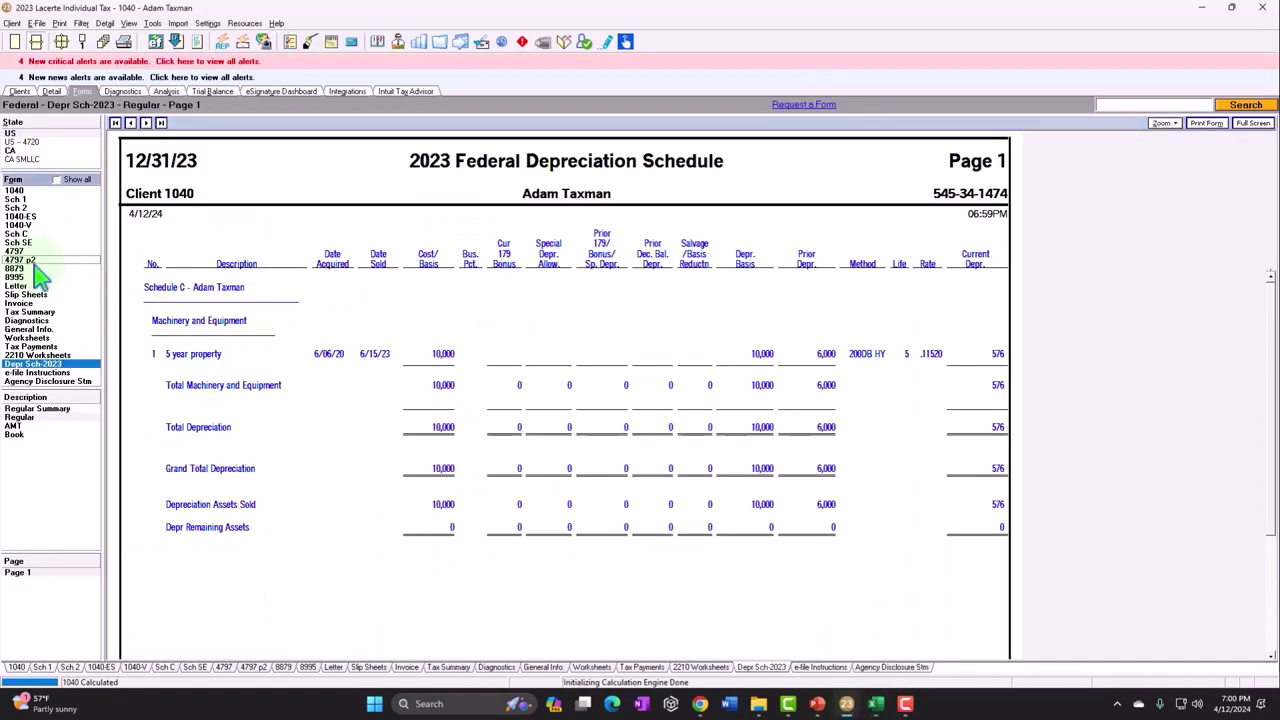
pyautogui.scroll(-2, 385, 472)
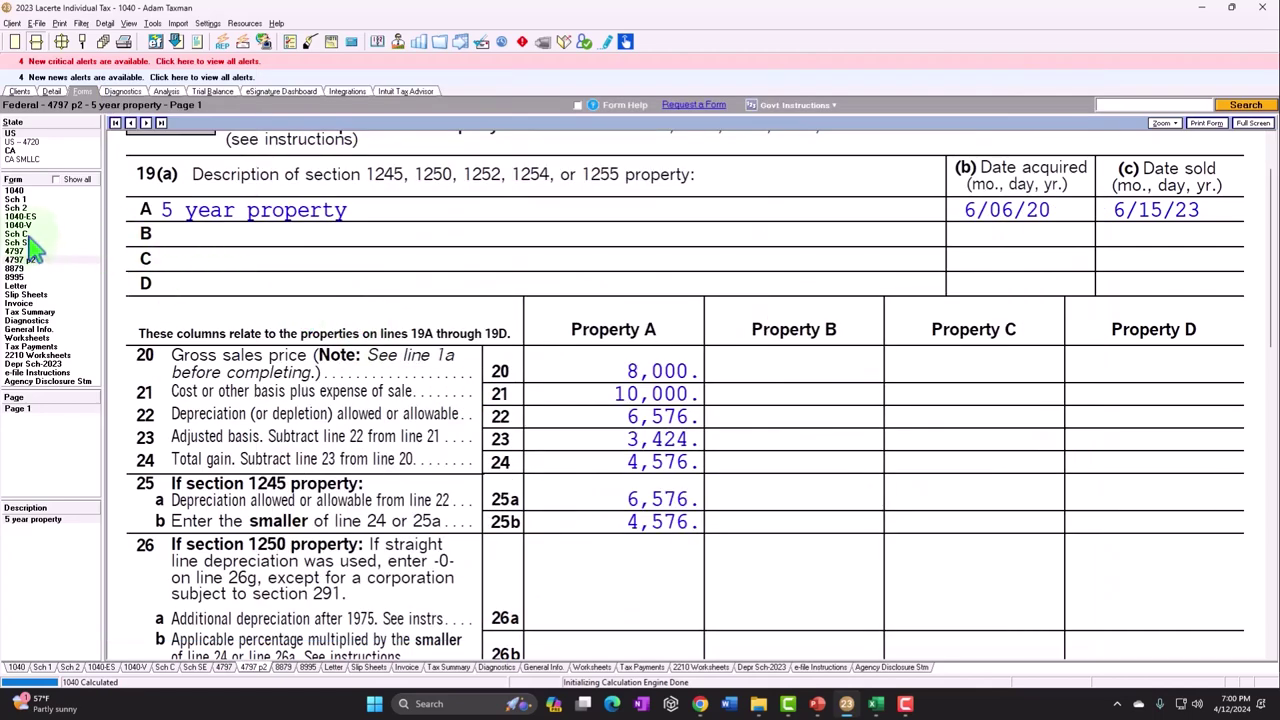
# Review Schedule C's income lines and the depreciation expense on line 13
pyautogui.click(28, 236)
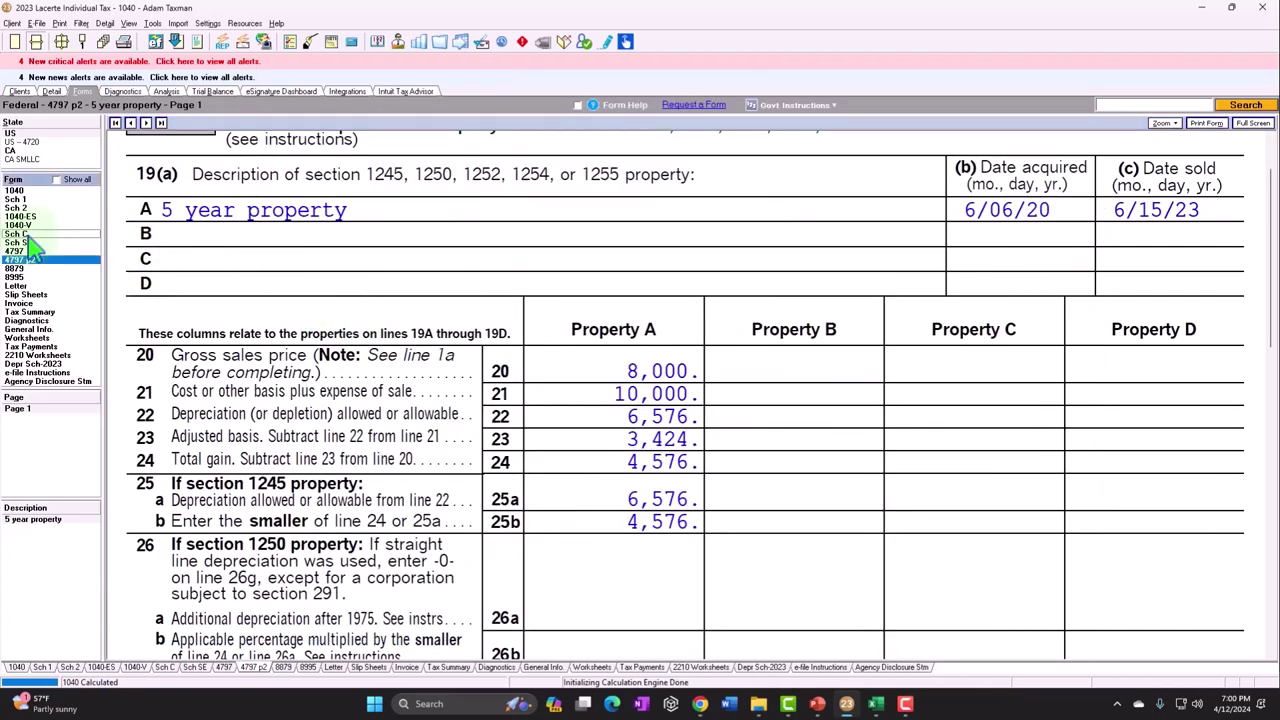
pyautogui.scroll(-8, 536, 445)
pyautogui.scroll(-3, 539, 432)
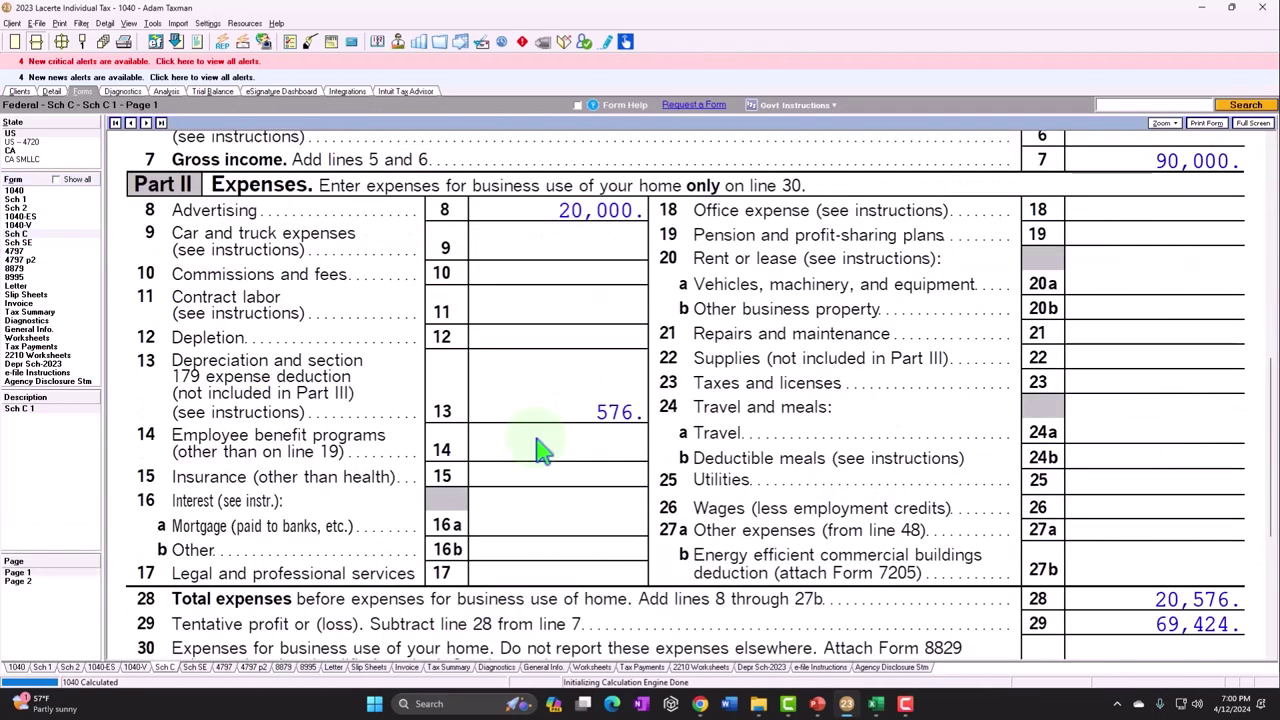
pyautogui.scroll(2, 566, 408)
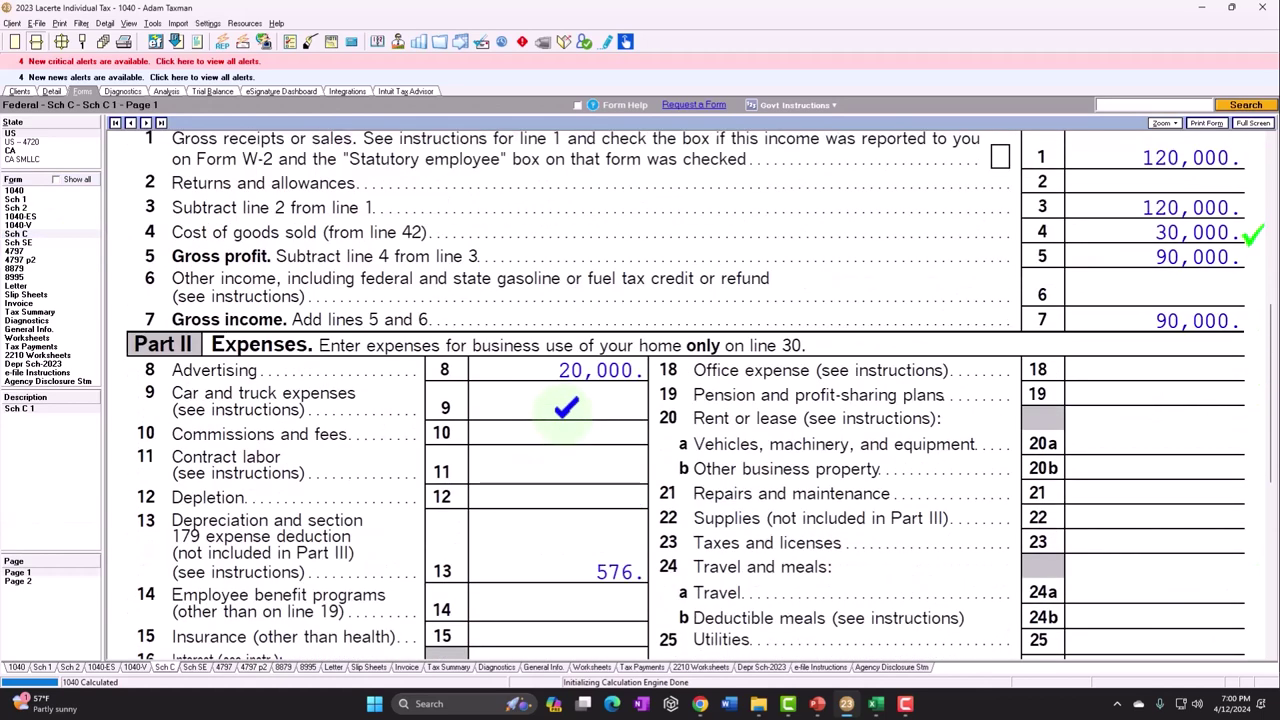
pyautogui.scroll(1, 1091, 257)
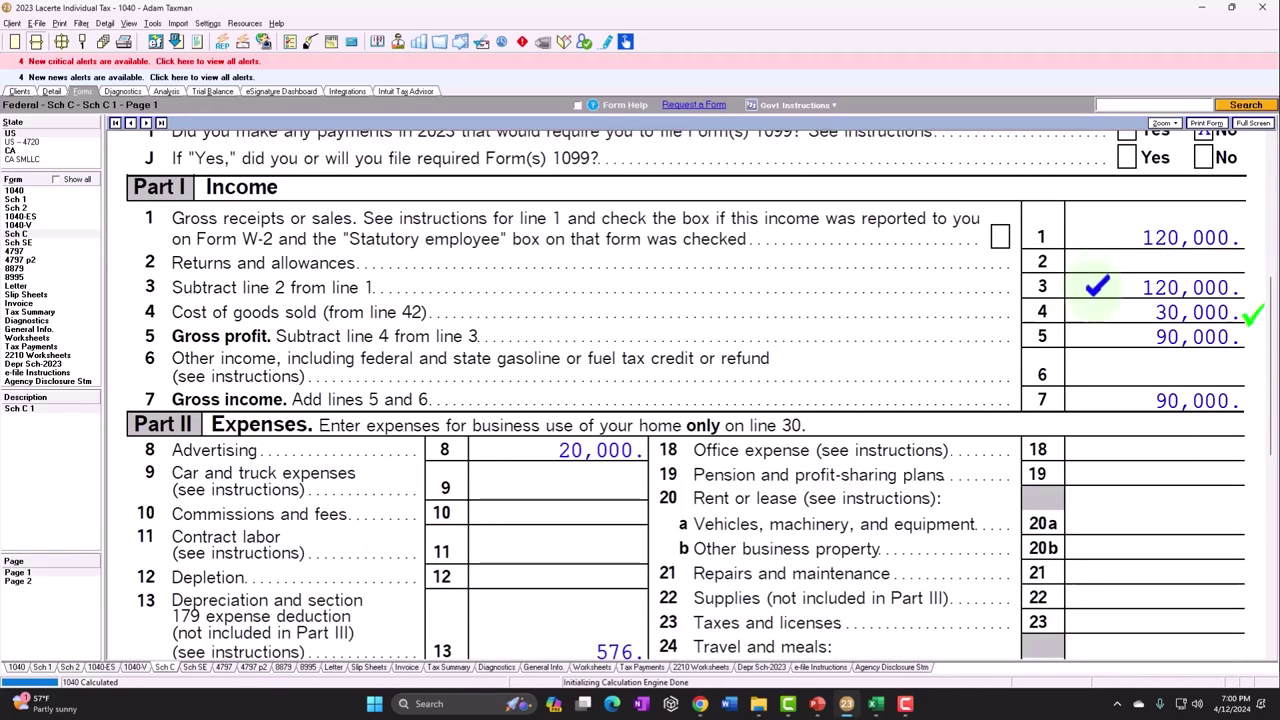
pyautogui.scroll(-3, 1097, 287)
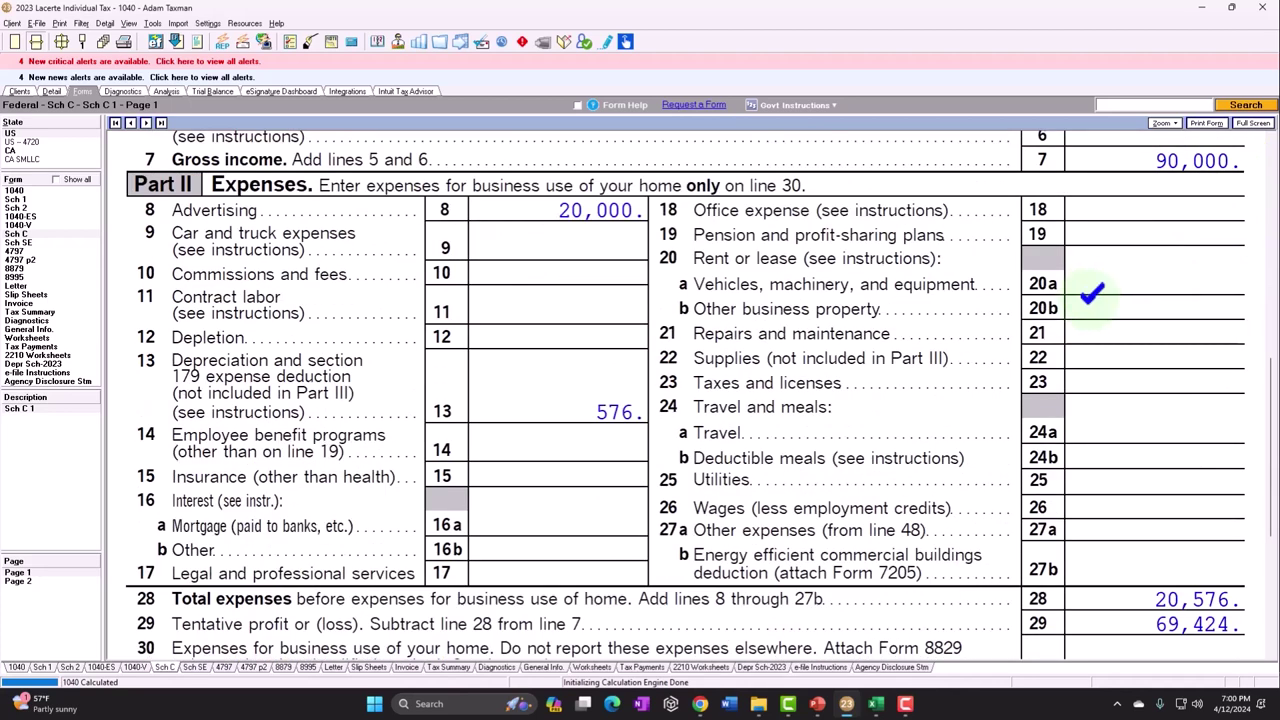
# Check Schedule 1 for business income, other gains from Form 4797, and the total additional income on line 10
pyautogui.click(34, 200)
pyautogui.scroll(-1, 430, 380)
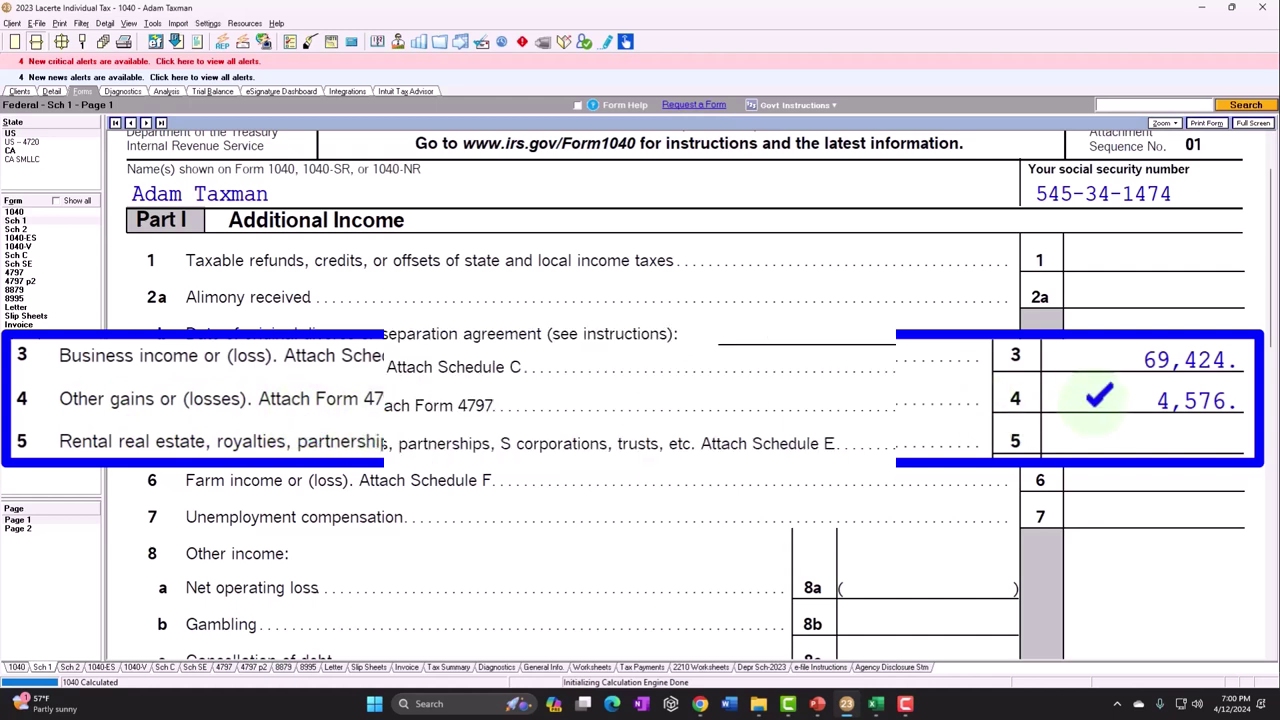
pyautogui.scroll(-10, 1114, 423)
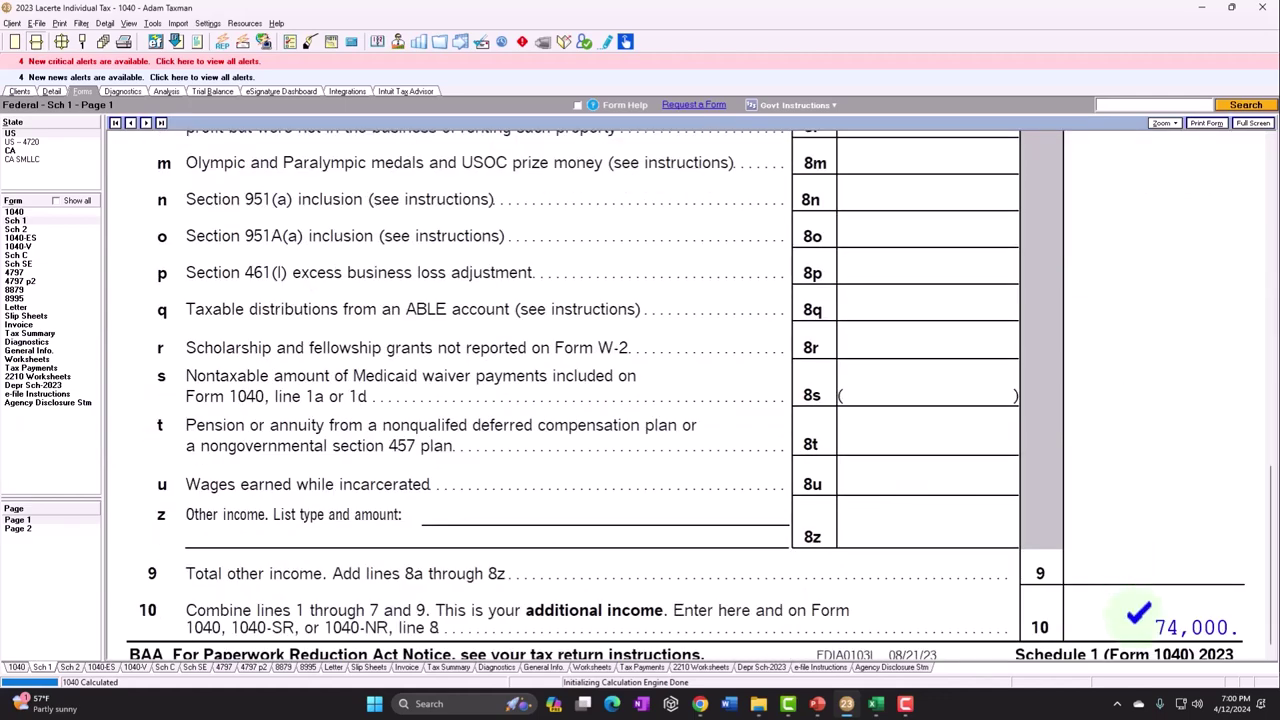
pyautogui.scroll(12, 685, 390)
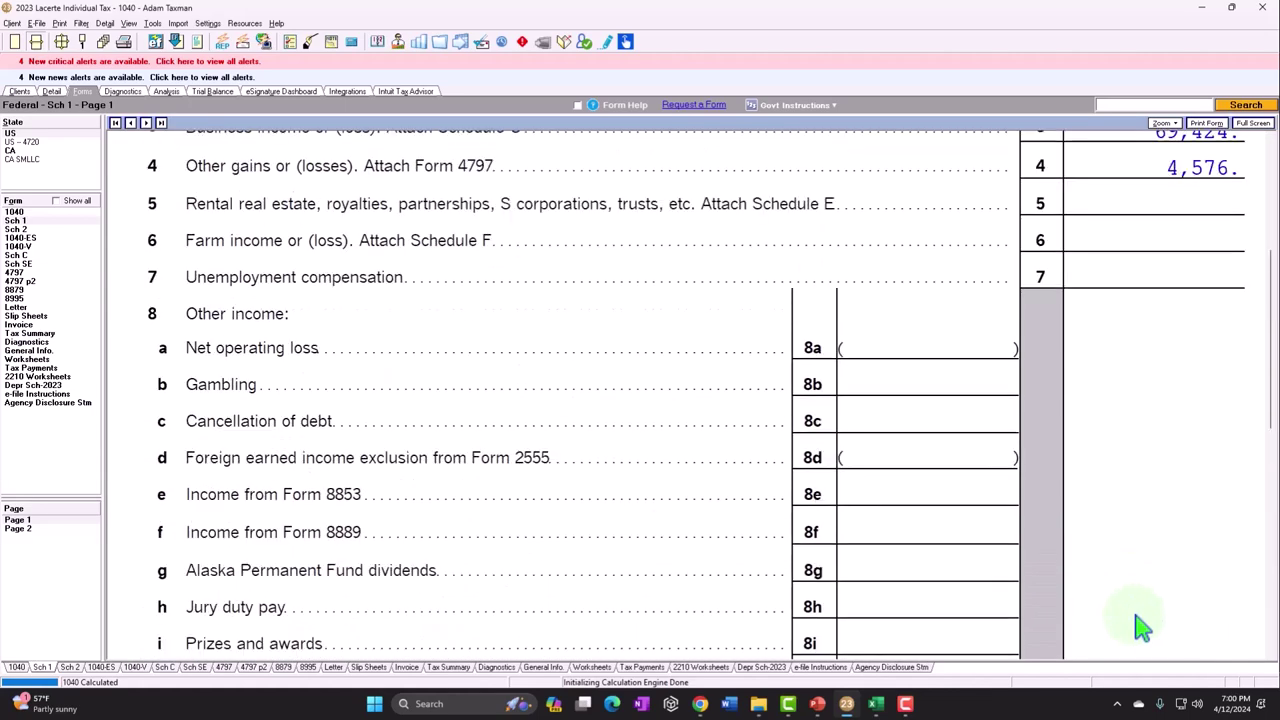
# Trace the additional income through Form 1040 pages 1 and 2, and examine the line 16 tax bracket worksheet
pyautogui.click(15, 212)
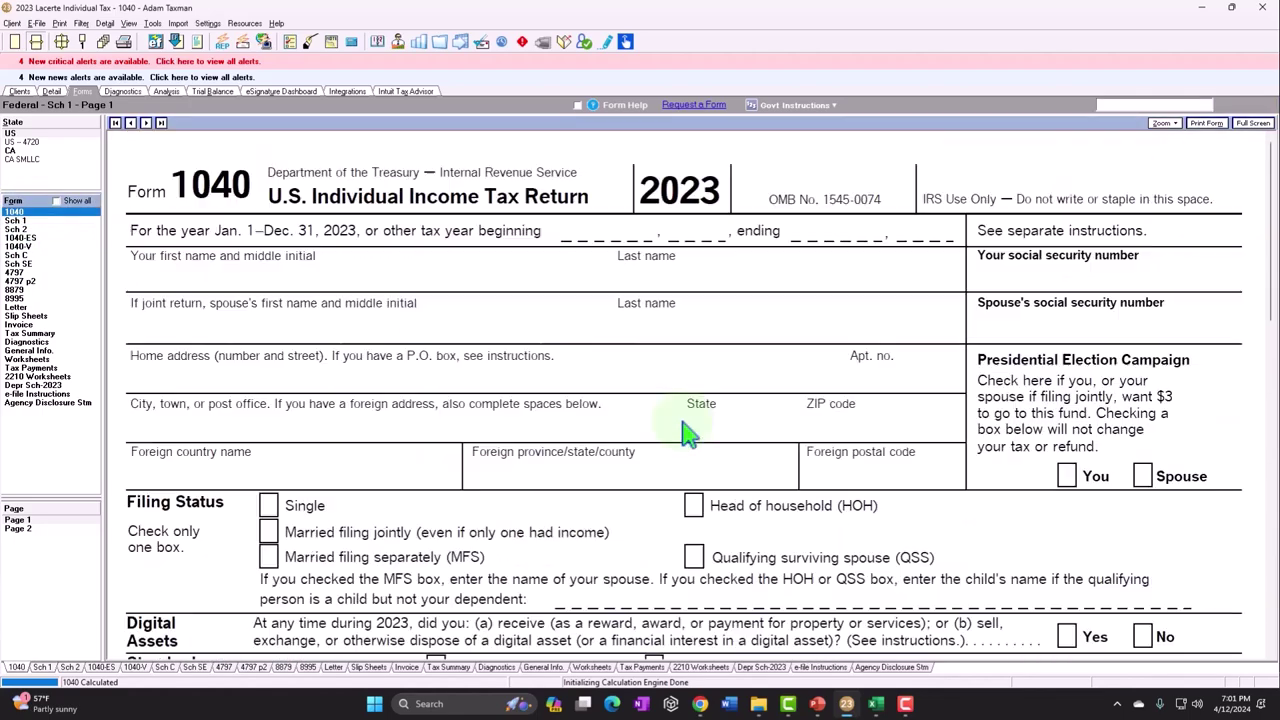
pyautogui.scroll(-4, 820, 460)
pyautogui.scroll(-8, 820, 465)
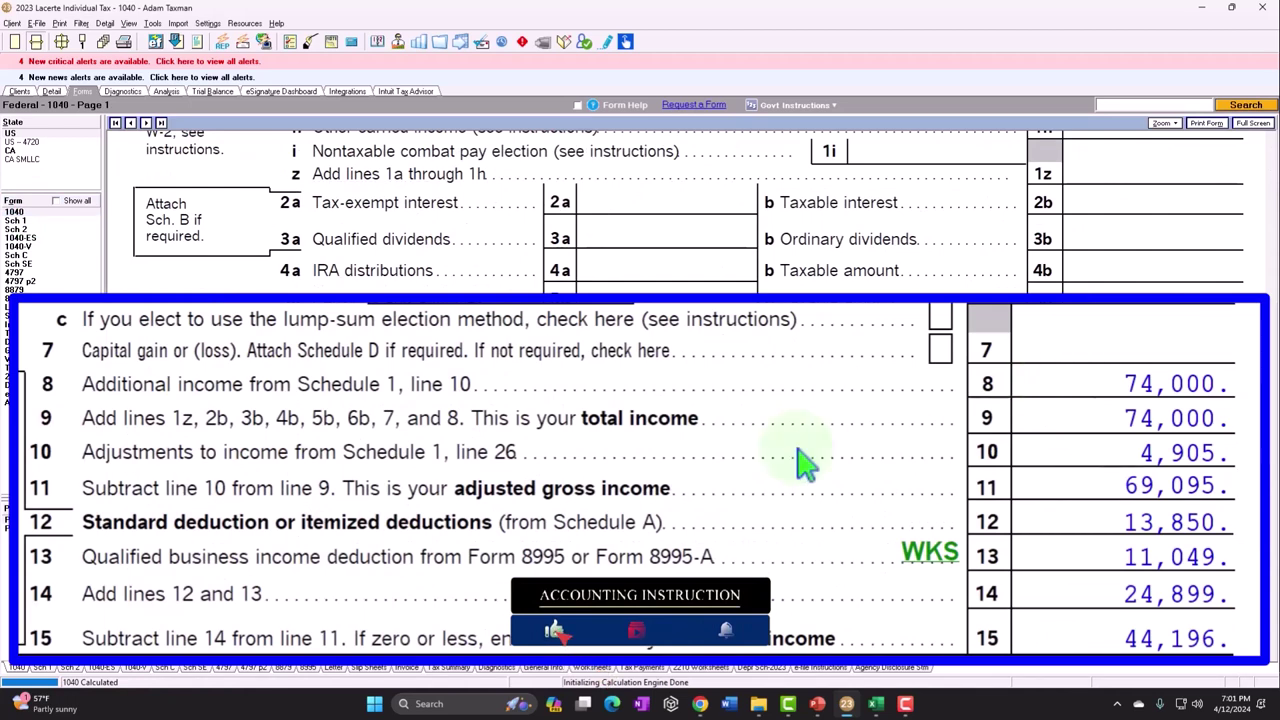
pyautogui.click(20, 528)
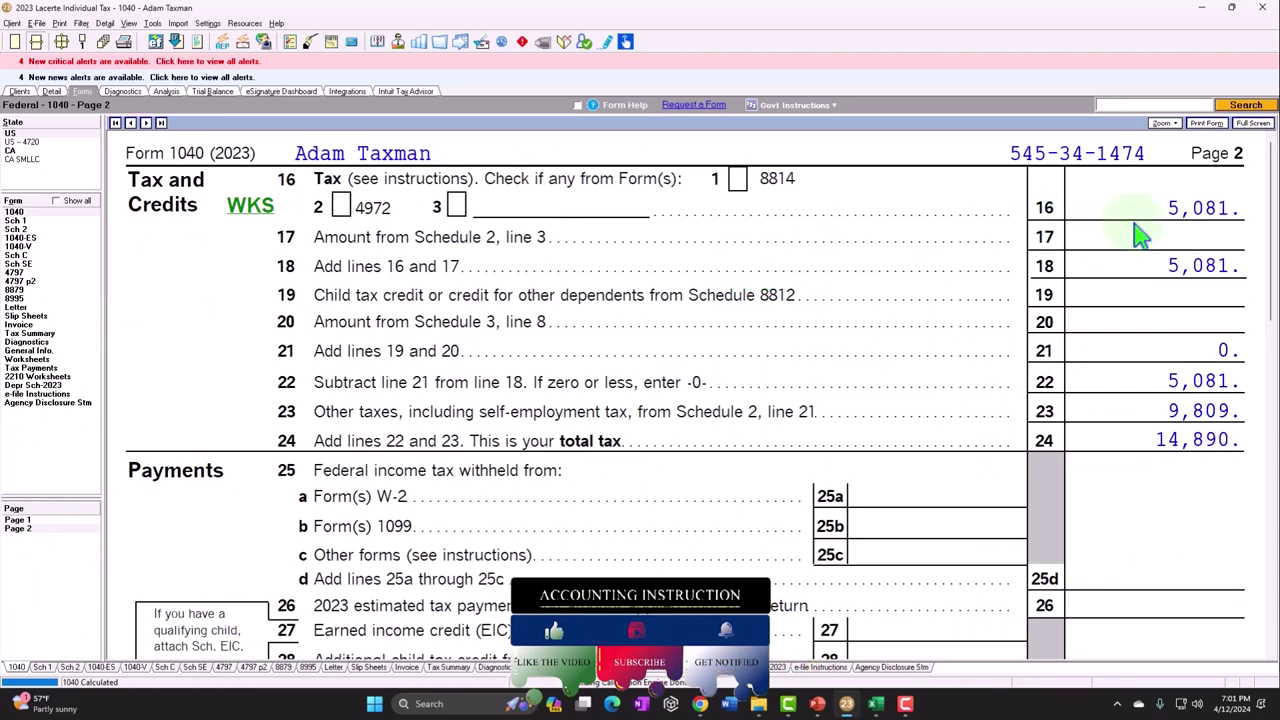
pyautogui.click(262, 220)
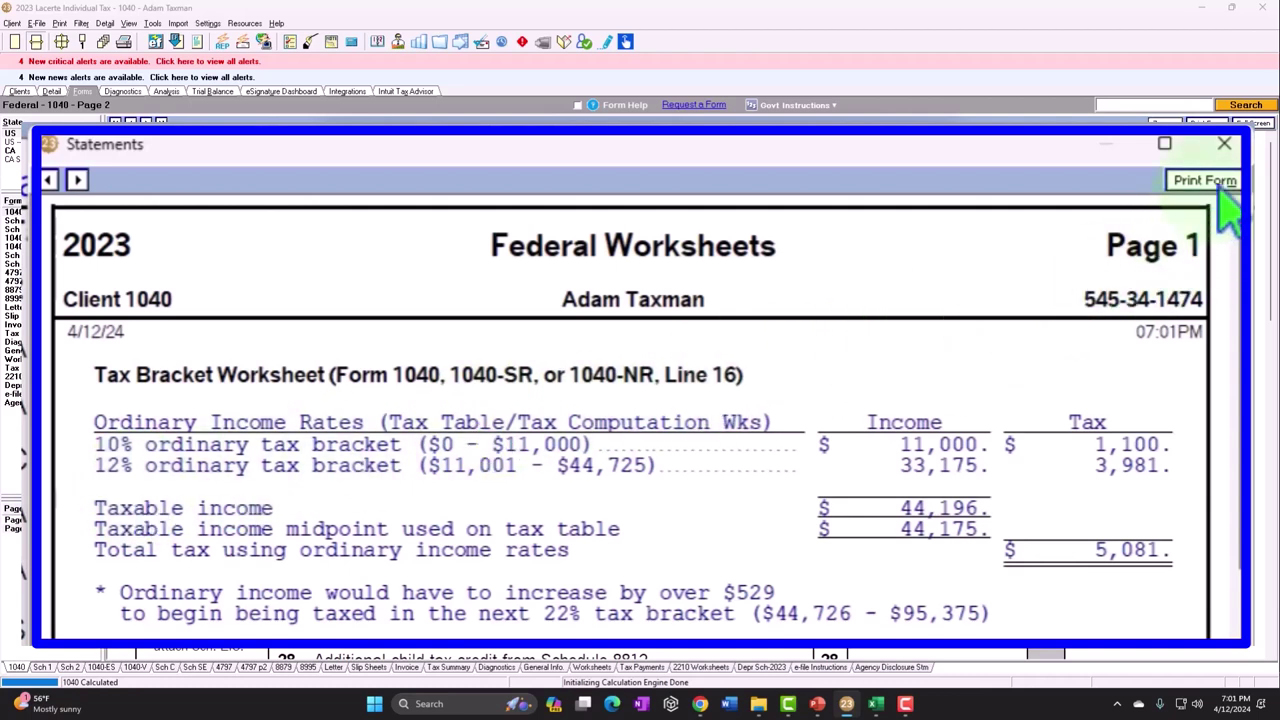
pyautogui.click(1224, 143)
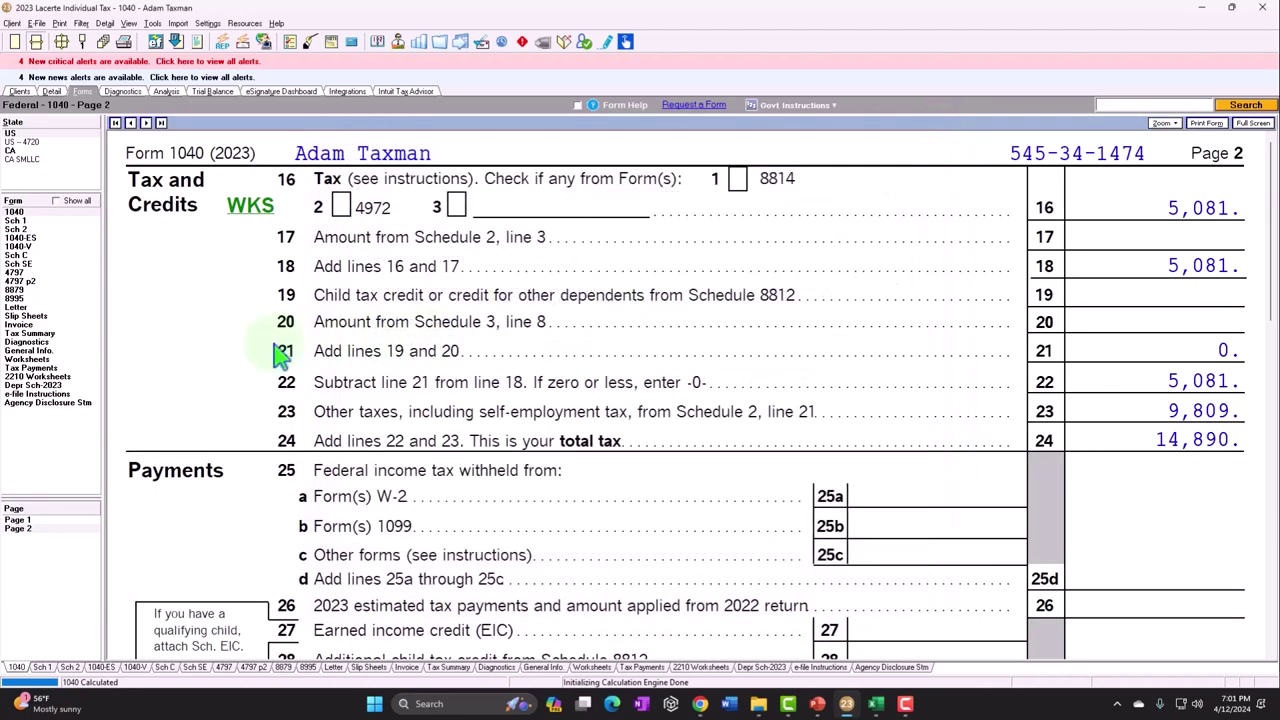
# Examine the 2023 federal depreciation schedule for the 5 year property in both its summary and regular versions
pyautogui.click(55, 385)
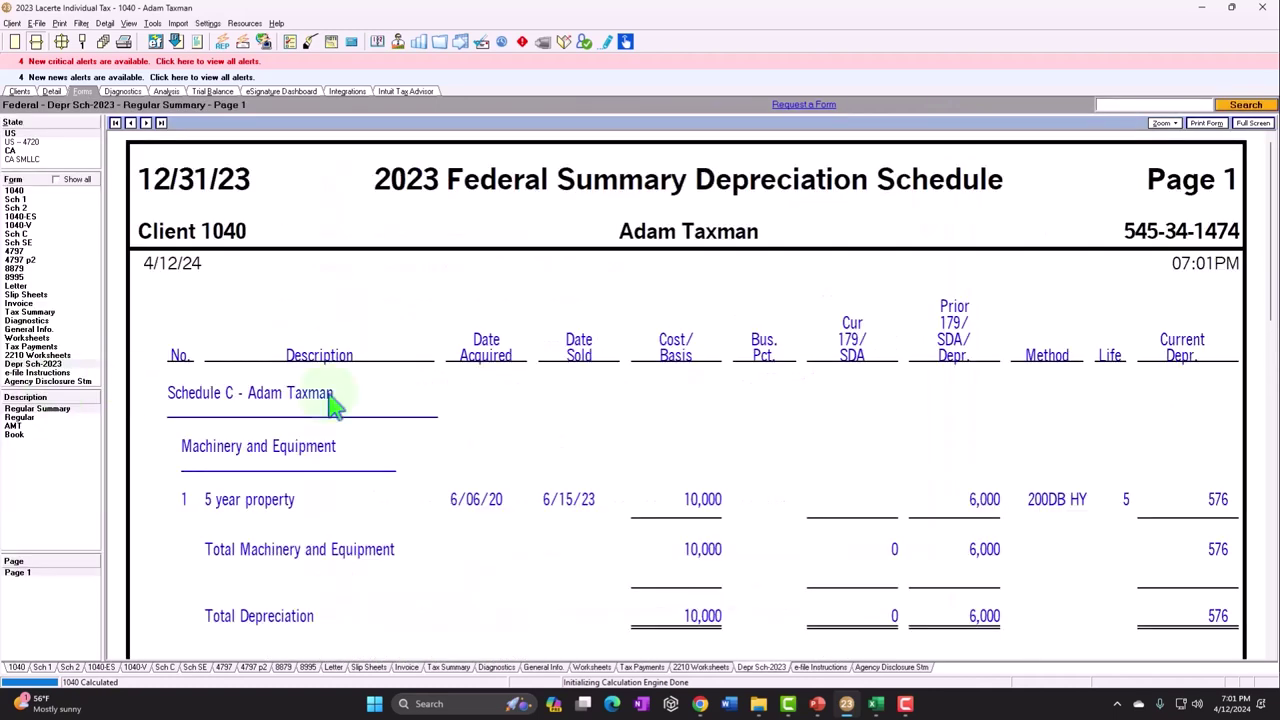
pyautogui.click(52, 418)
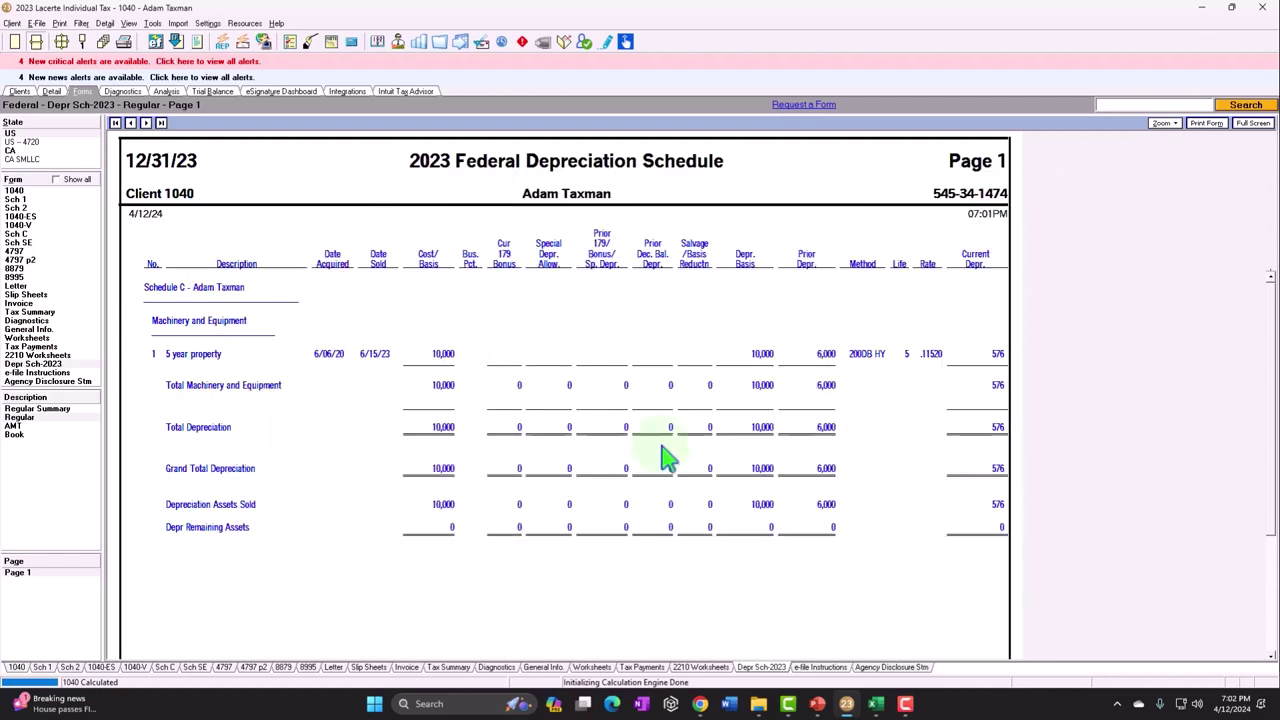
# Switch to Excel and retrace the gain calculation through cost, accumulated depreciation, book value, sales price and gain
pyautogui.click(875, 703)
pyautogui.click(648, 540)
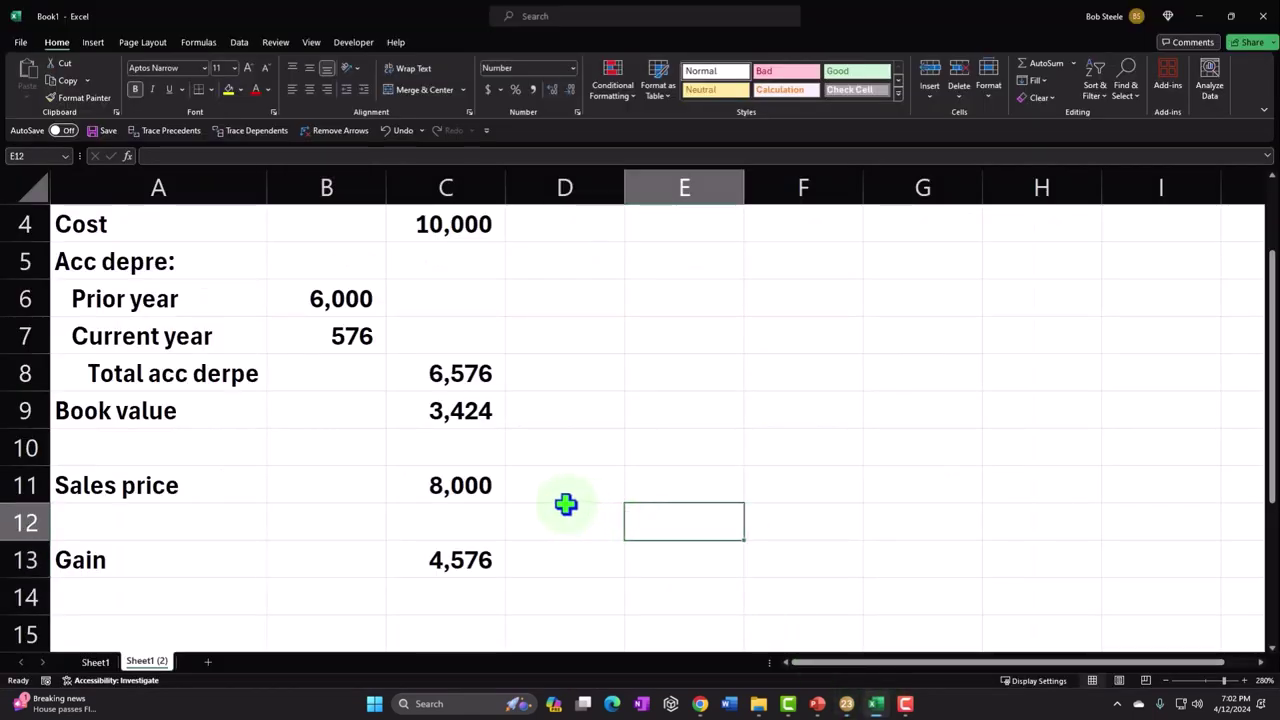
pyautogui.click(479, 484)
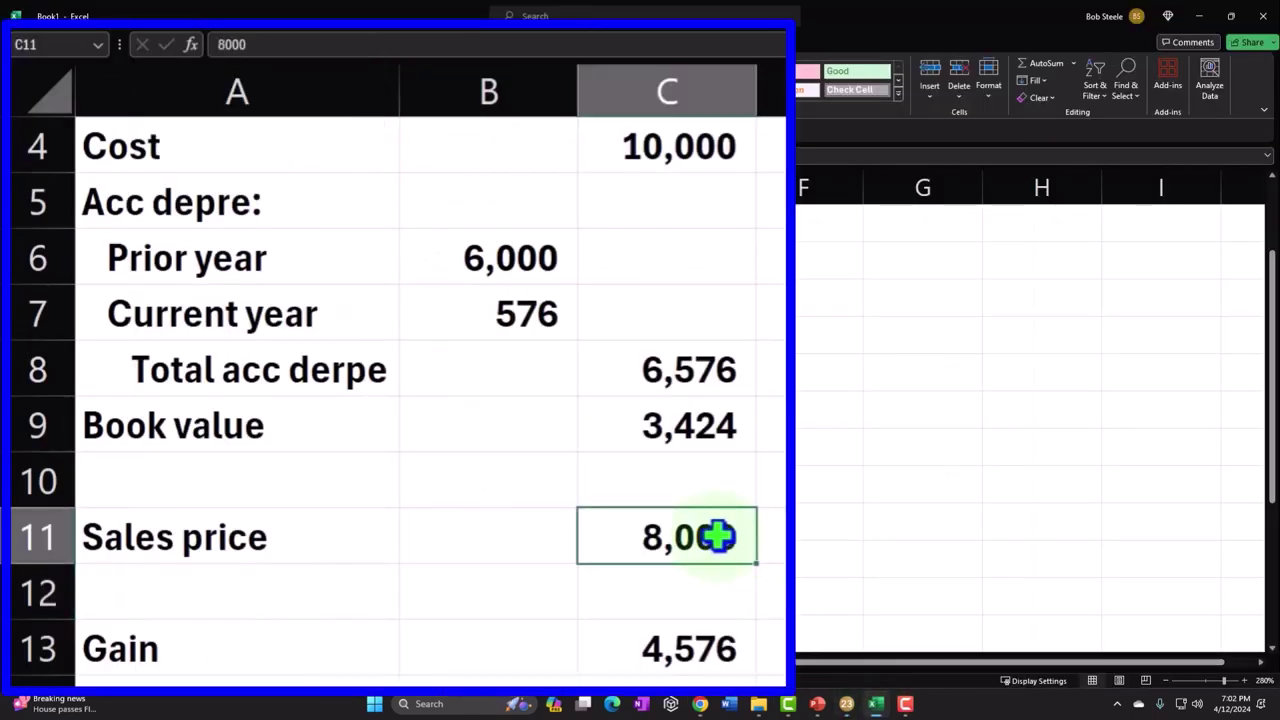
pyautogui.click(699, 143)
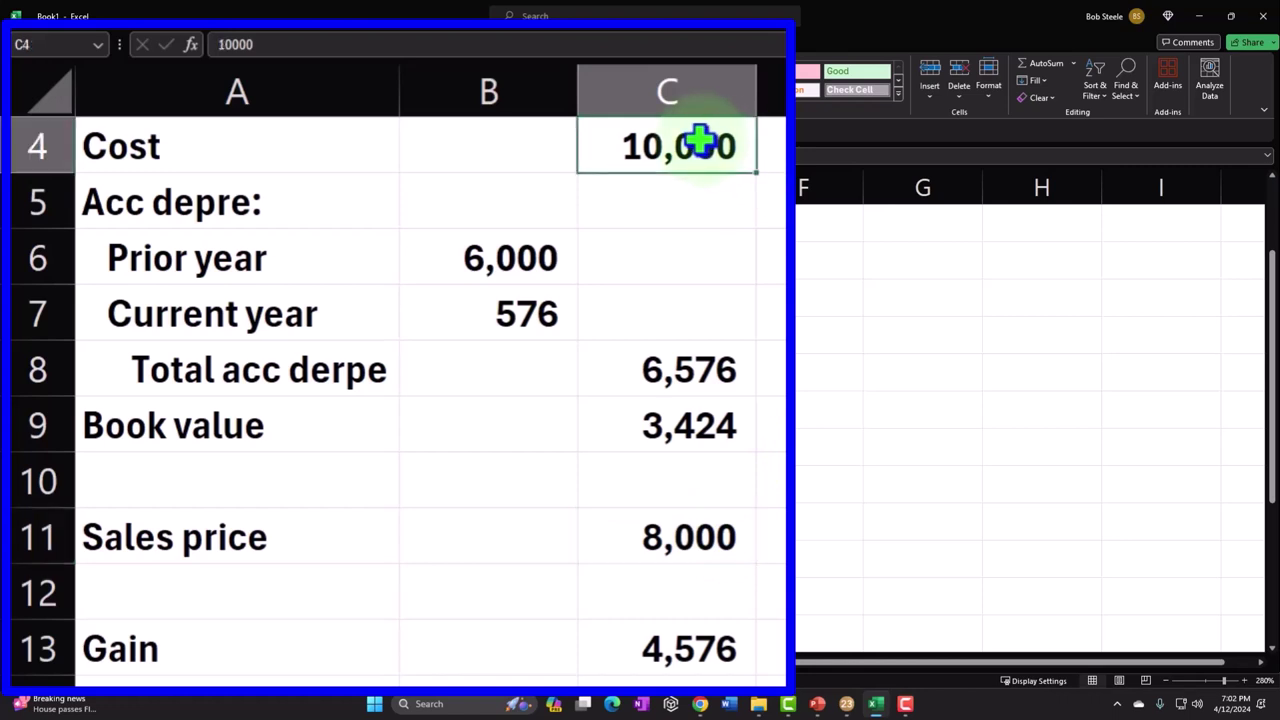
pyautogui.click(689, 534)
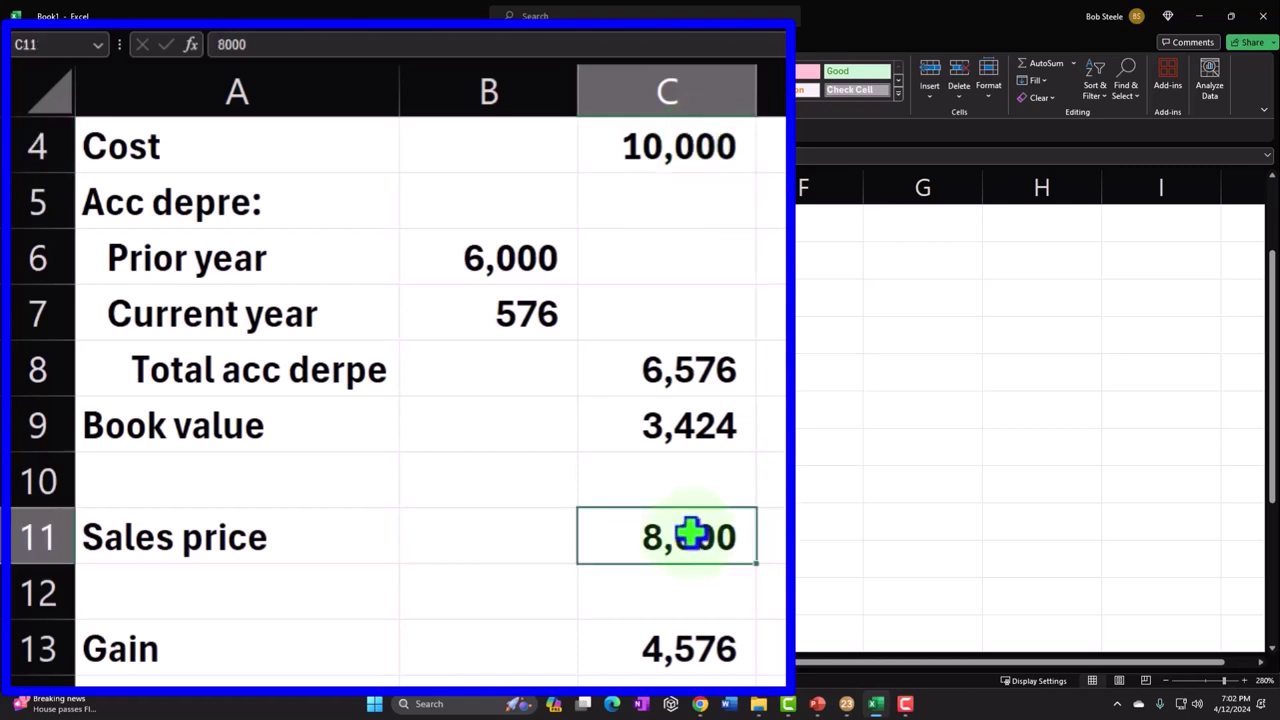
pyautogui.click(725, 436)
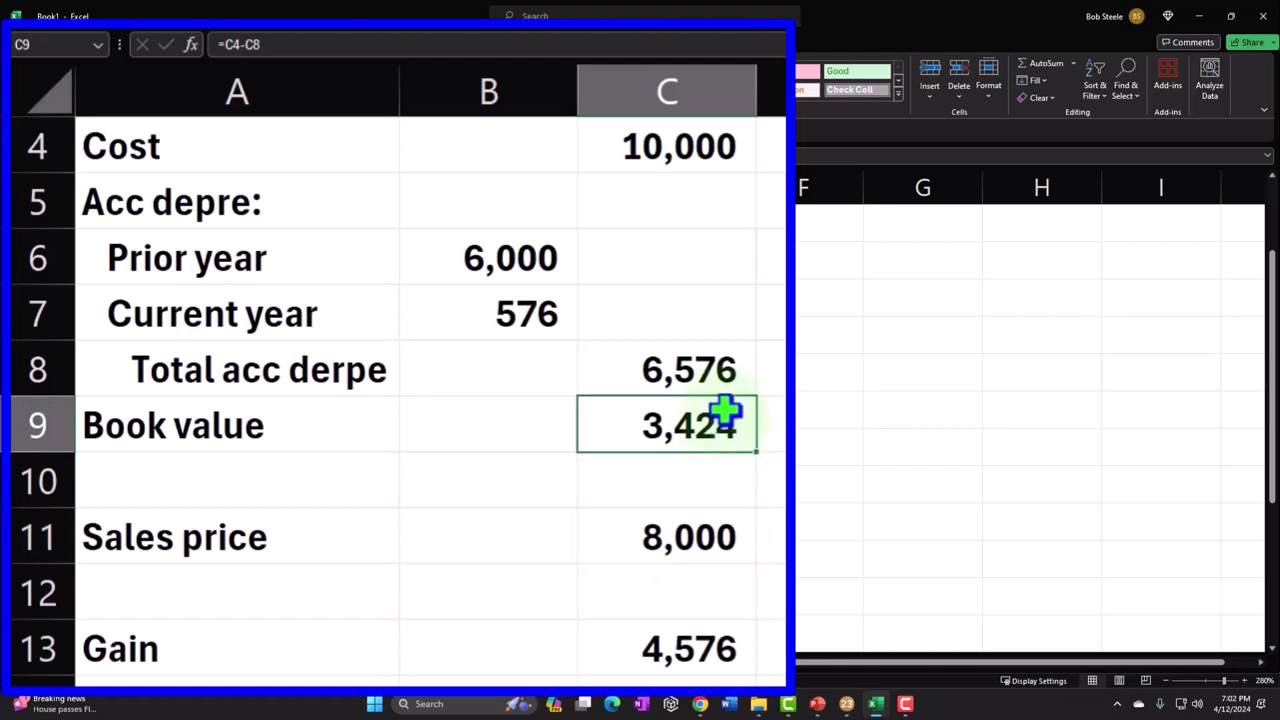
pyautogui.click(712, 372)
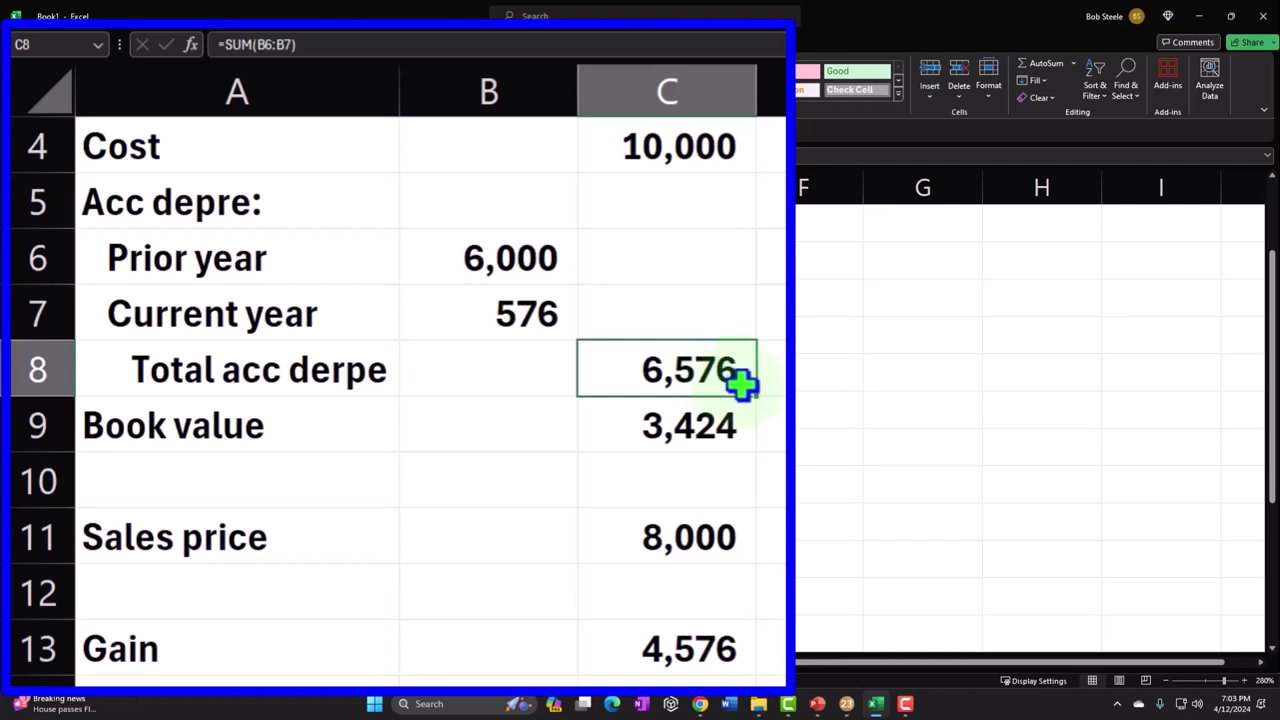
pyautogui.click(723, 538)
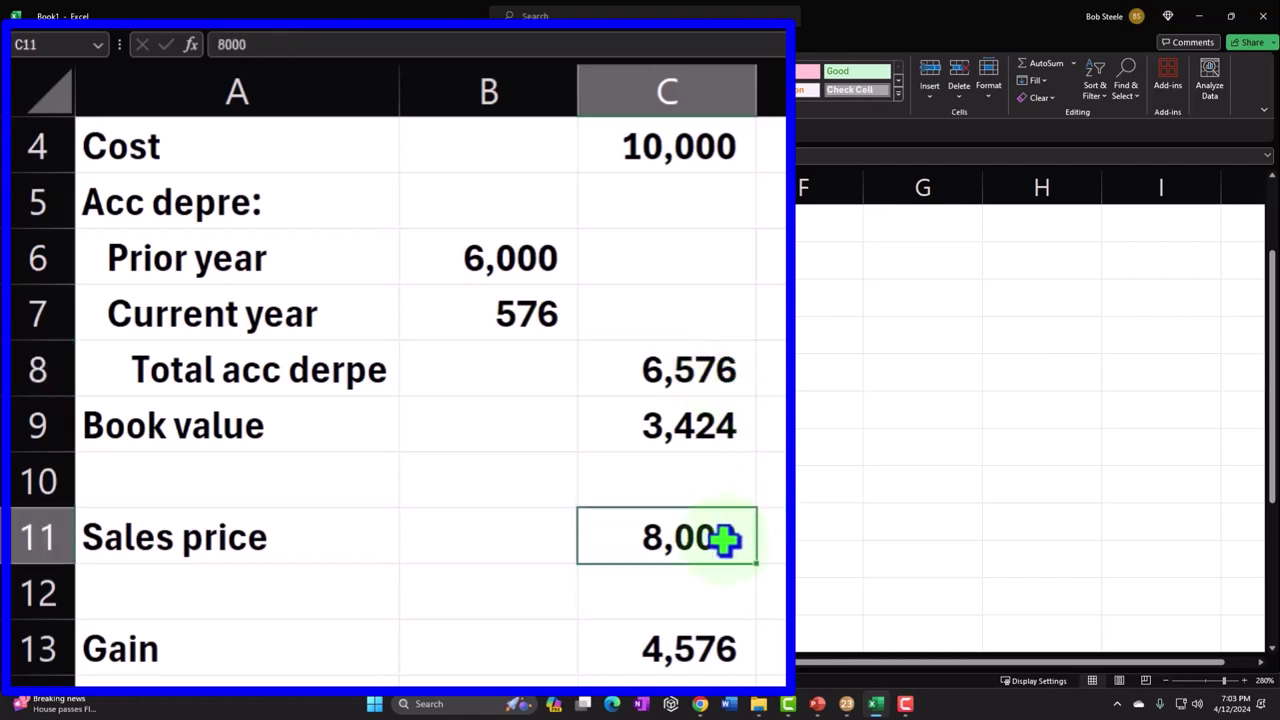
pyautogui.click(718, 648)
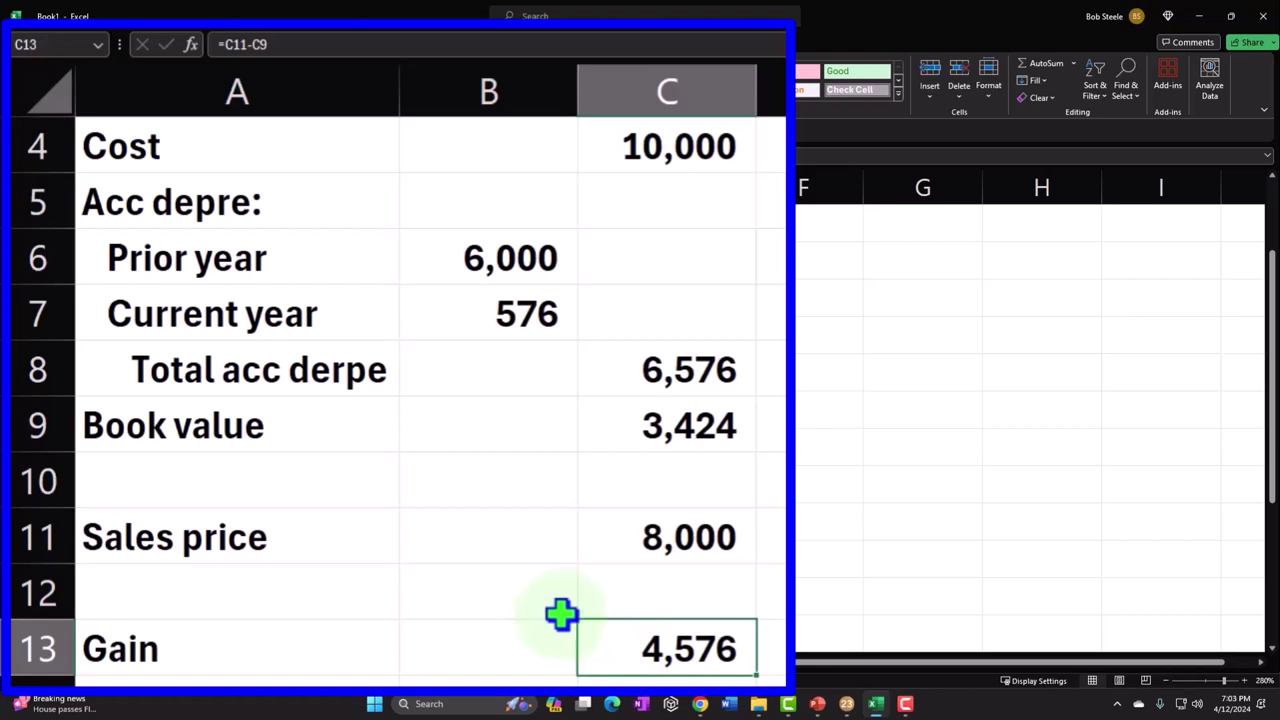
# Set the sales price in C11 to 12,000, above the asset's cost in C4
pyautogui.click(716, 146)
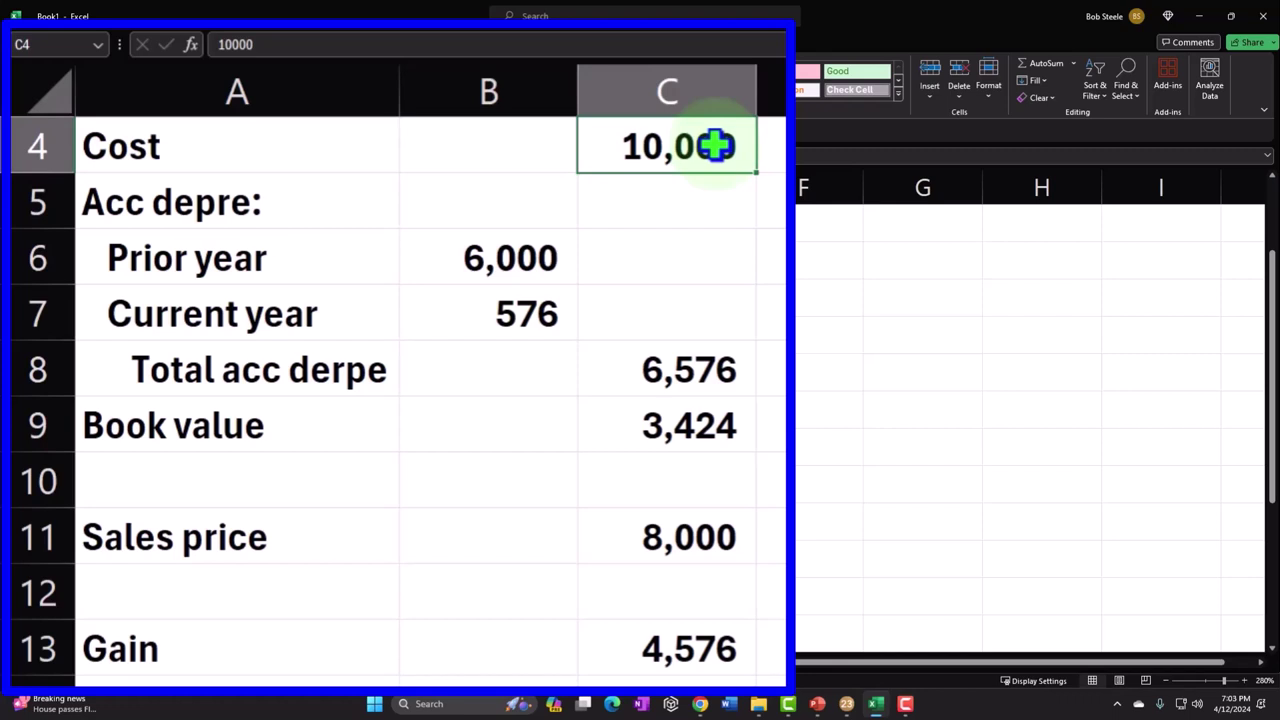
pyautogui.click(708, 527)
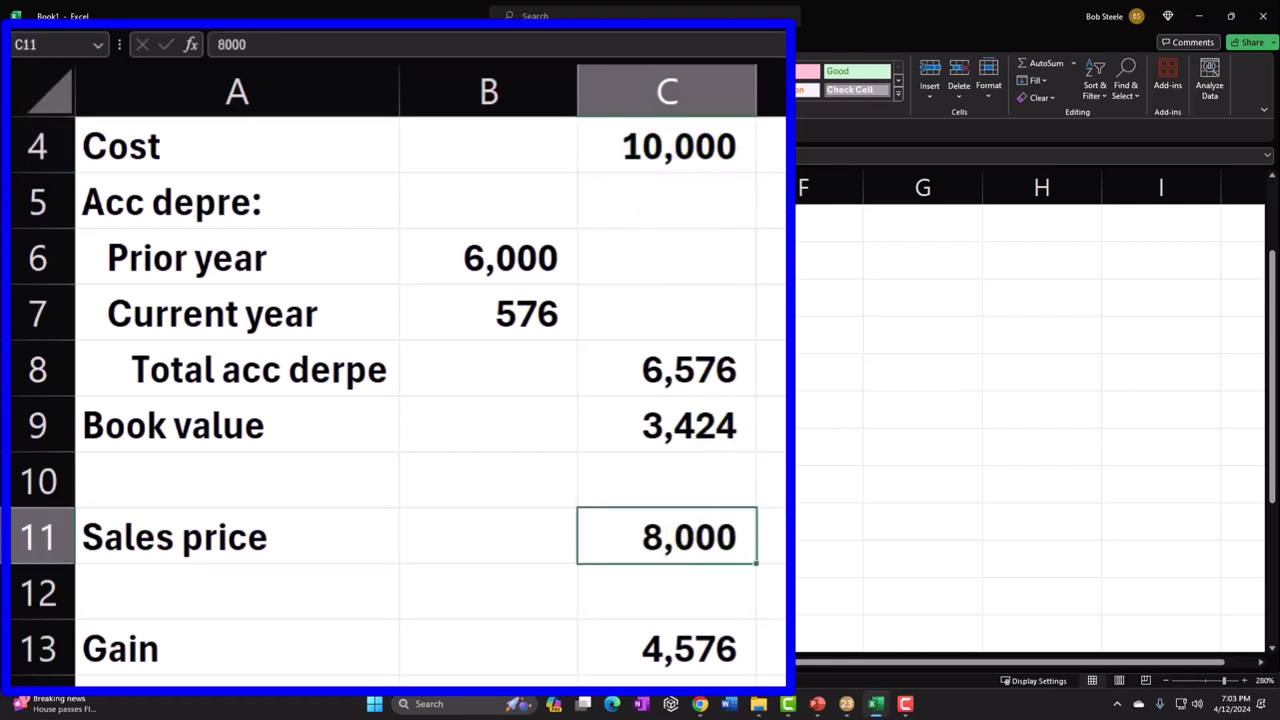
pyautogui.write('12000')
pyautogui.press('Return')
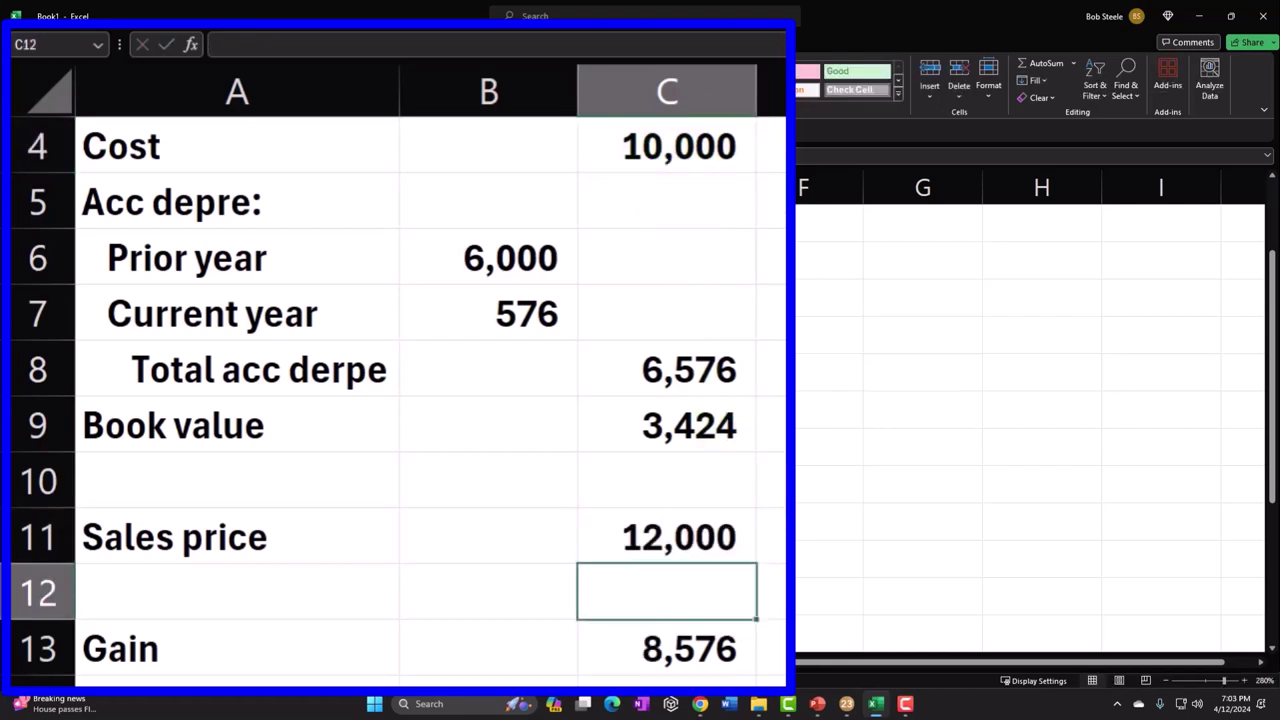
# Switch to Lacerte and set the 5 year property's Form 4797 sales price to 12,000 in the depreciation input
pyautogui.click(846, 703)
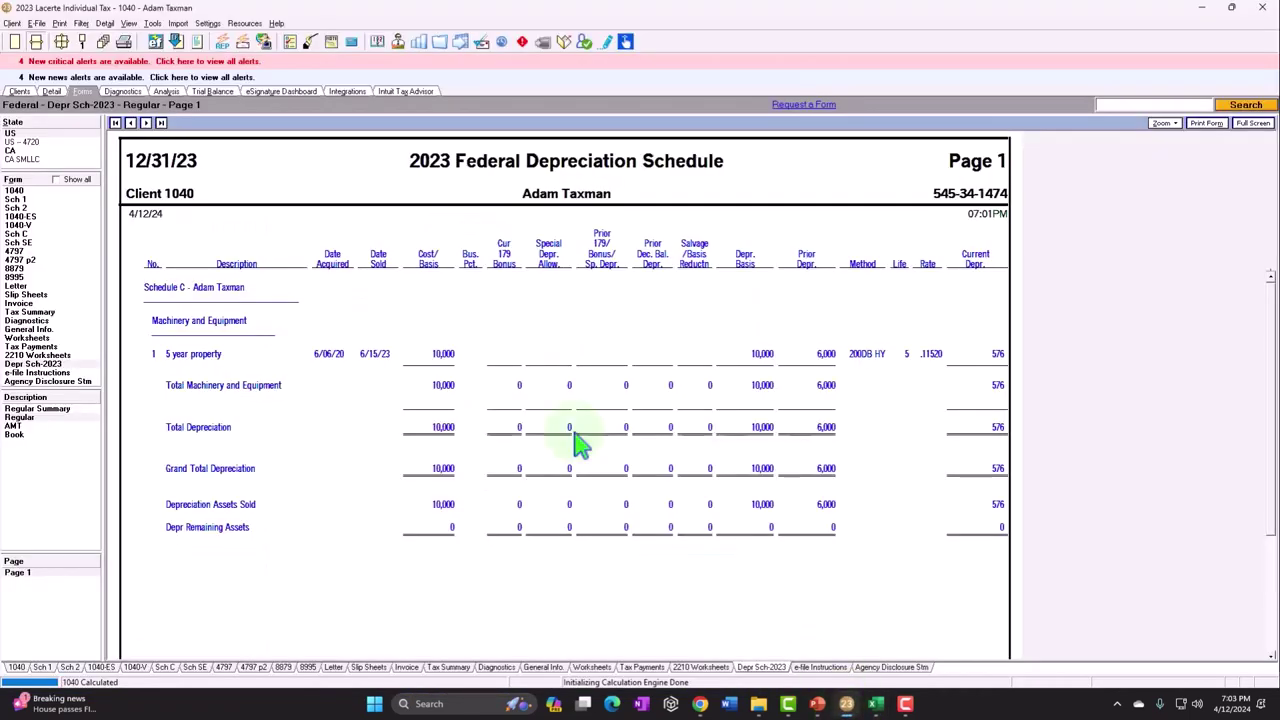
pyautogui.click(55, 92)
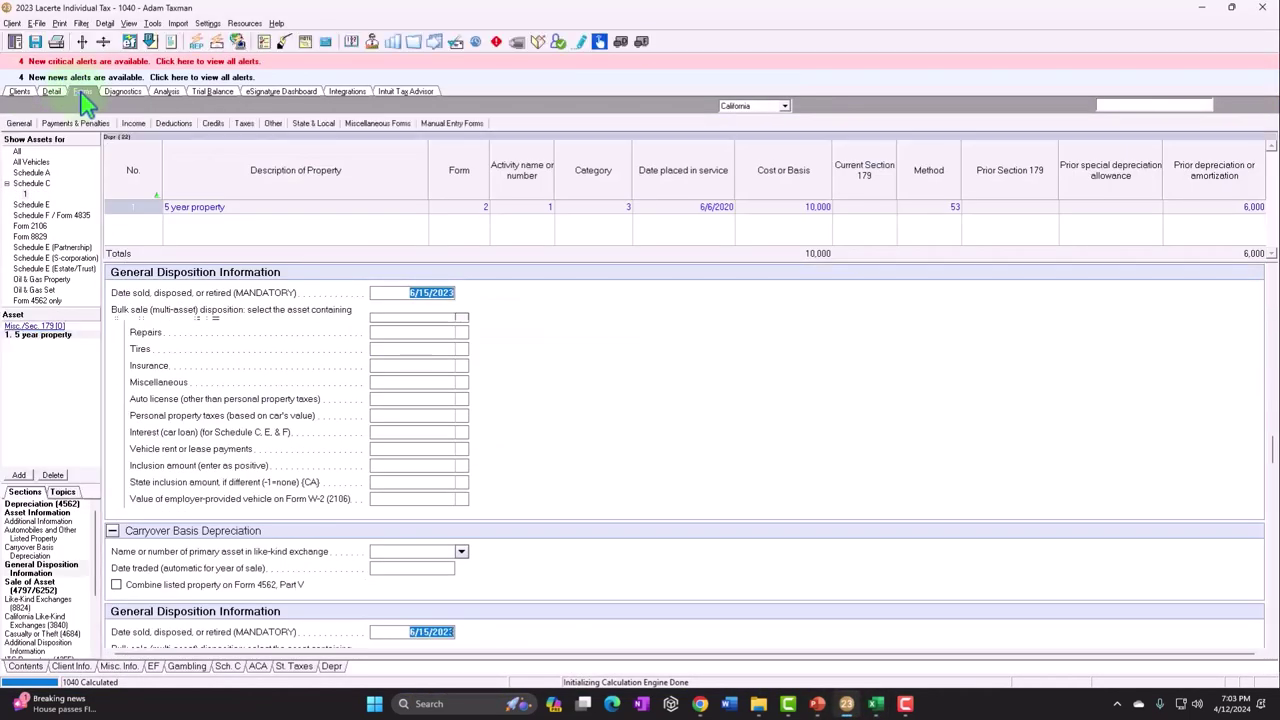
pyautogui.scroll(-3, 375, 410)
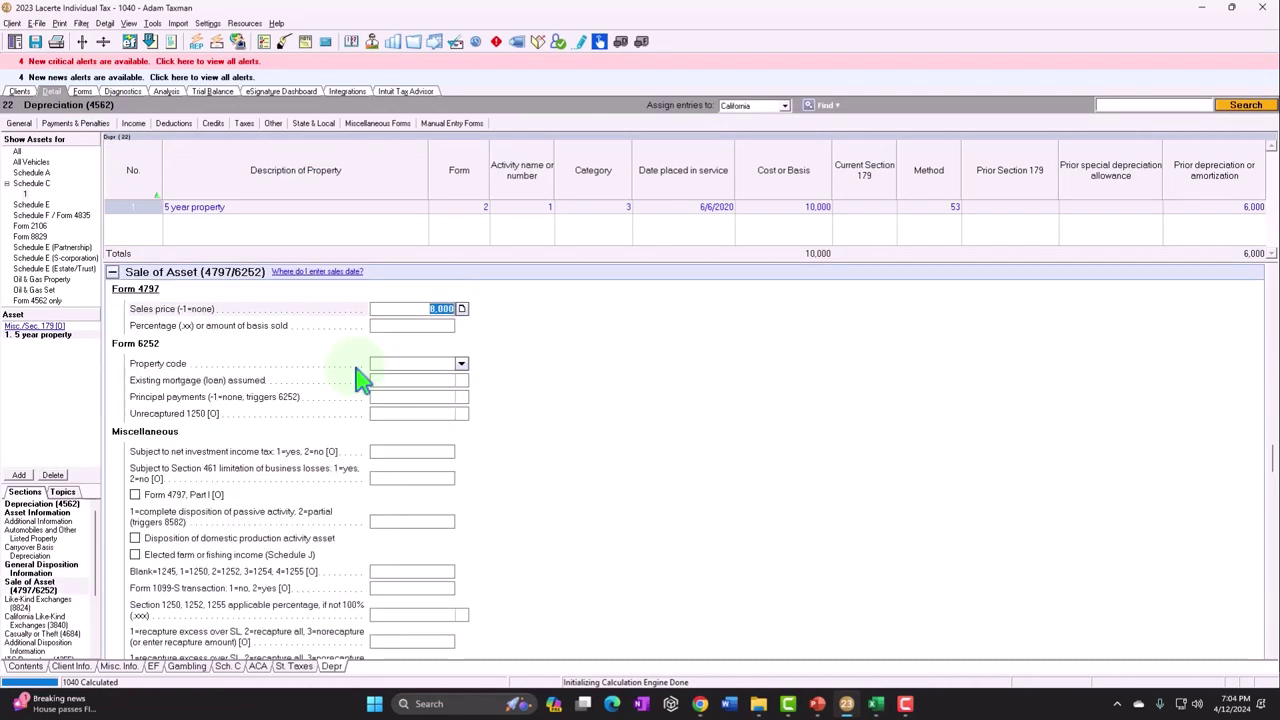
pyautogui.click(401, 309)
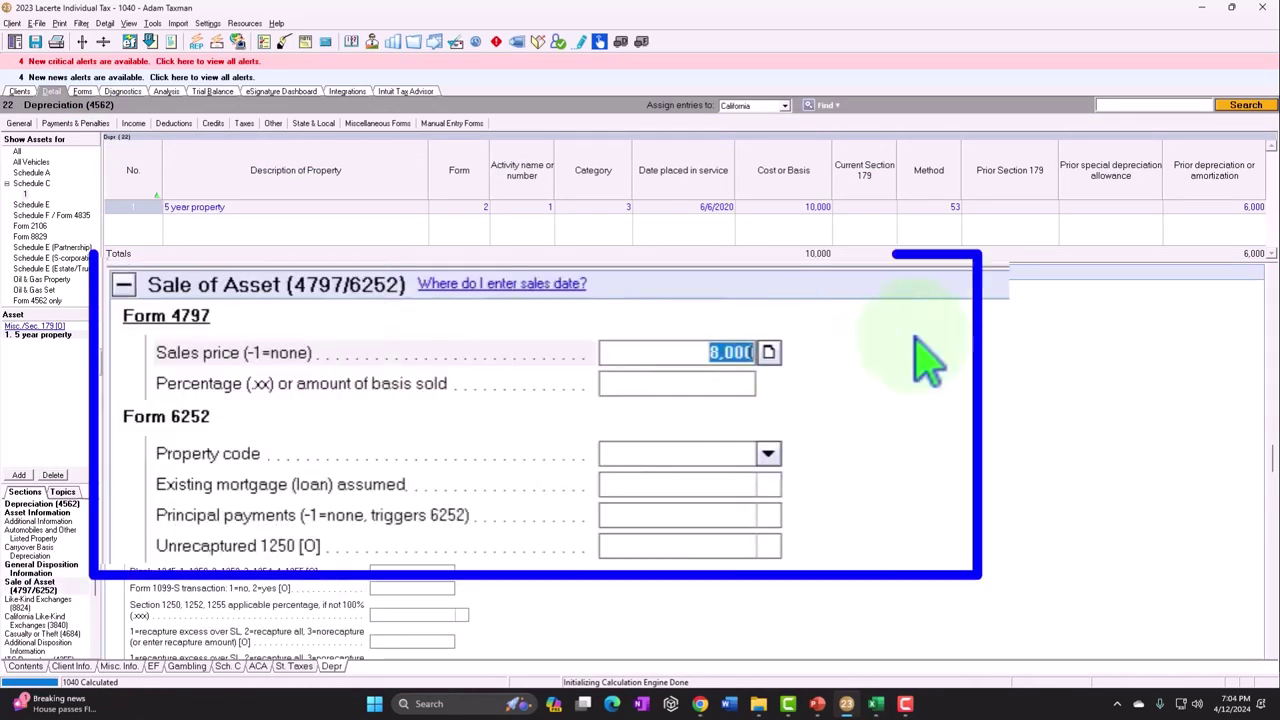
pyautogui.write('12,000')
pyautogui.press('Tab')
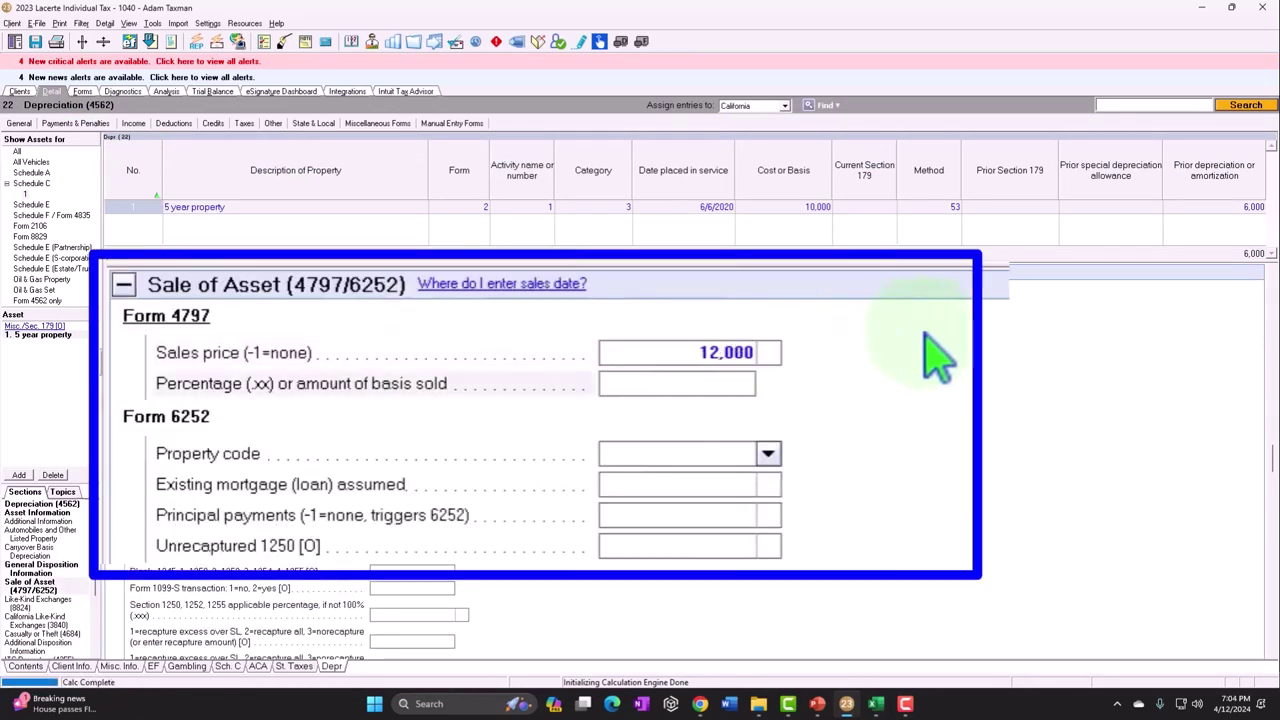
# Return to the recalculated forms and check the income and depreciation lines on Schedule C
pyautogui.click(80, 92)
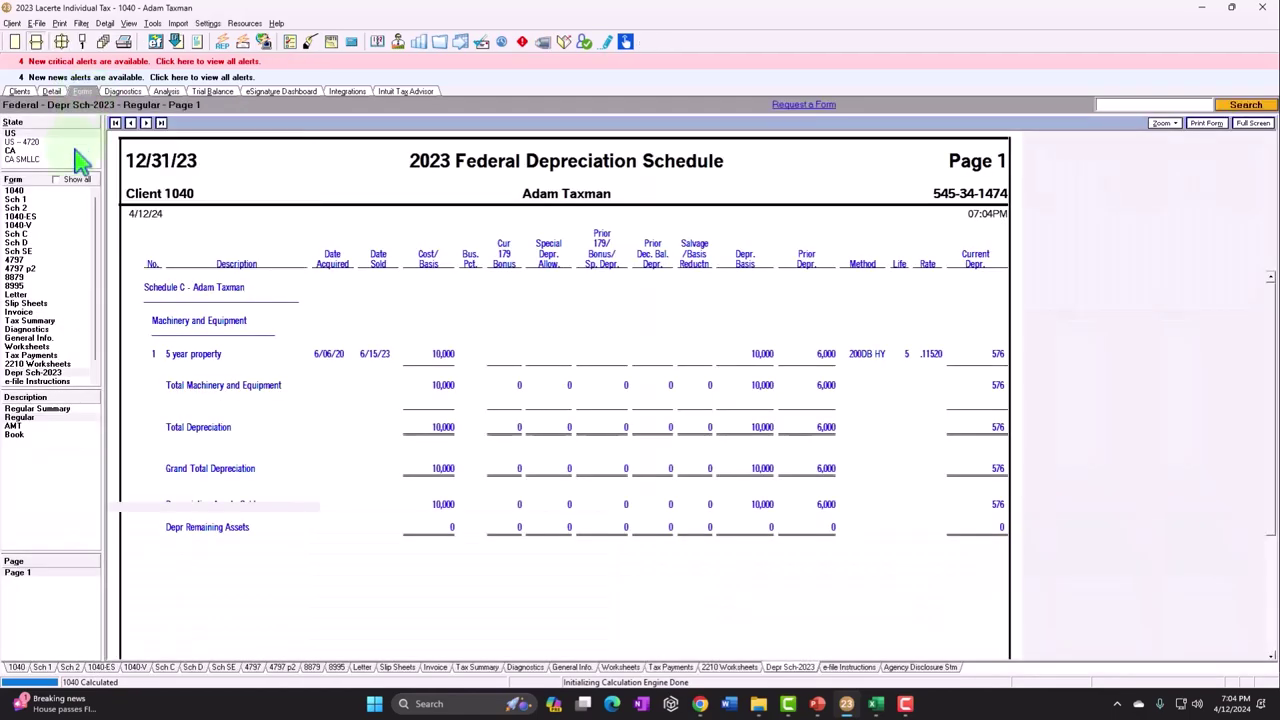
pyautogui.click(30, 234)
pyautogui.scroll(-10, 512, 350)
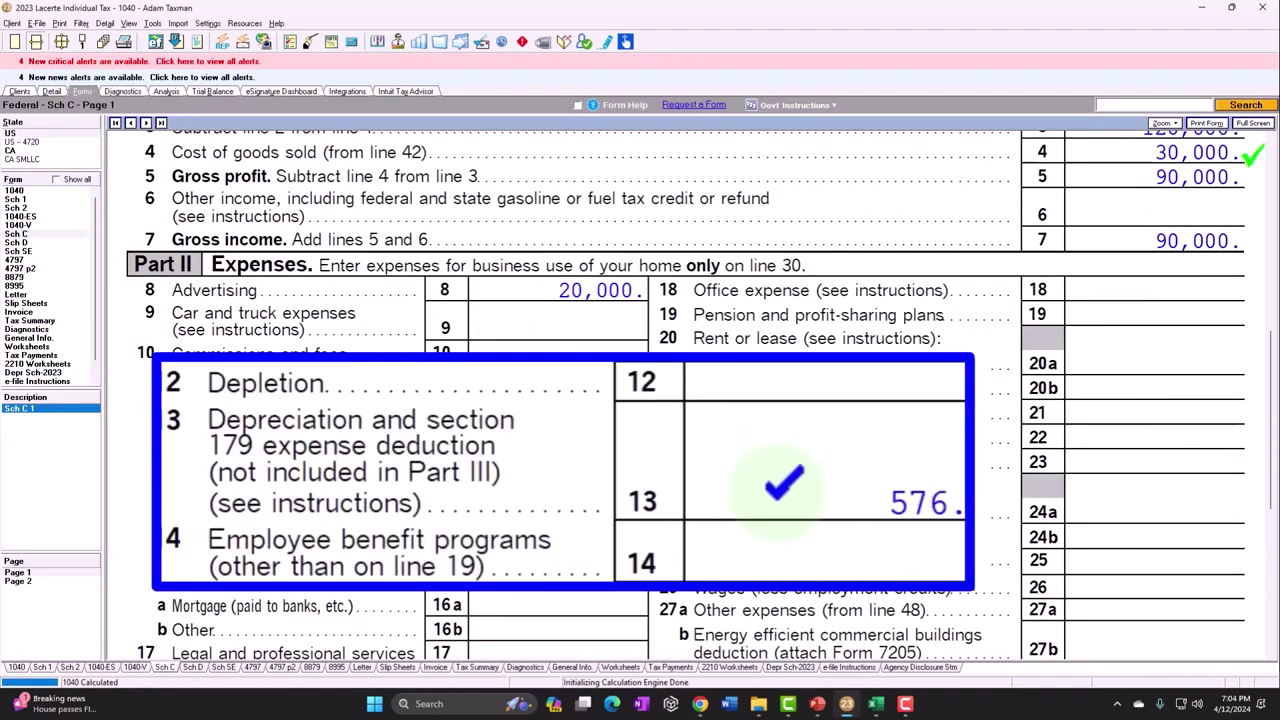
pyautogui.scroll(2, 1035, 228)
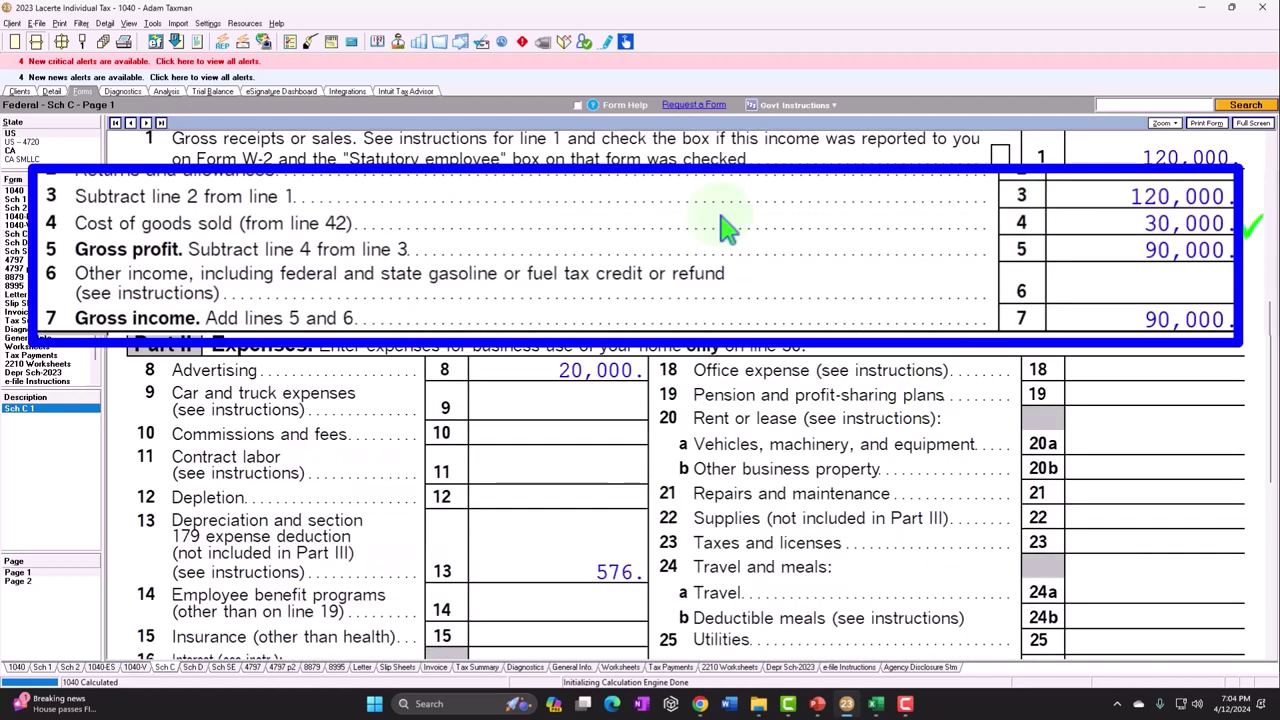
pyautogui.click(52, 381)
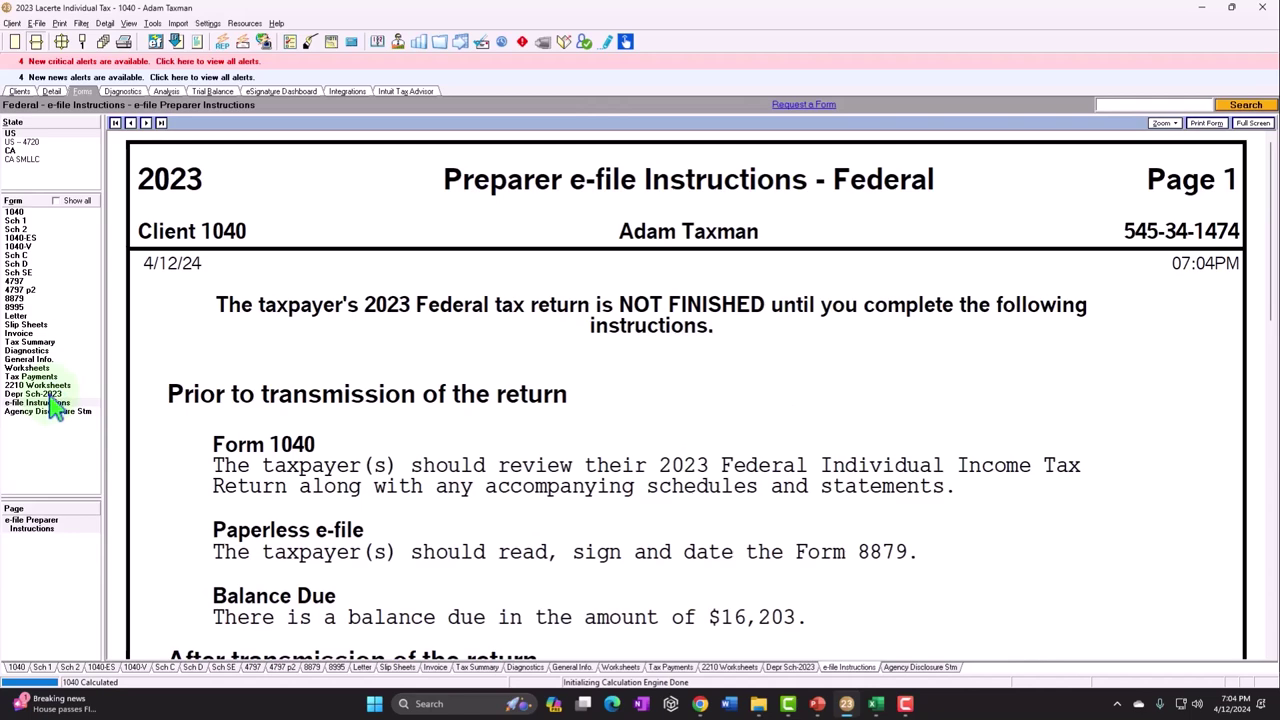
# Review the Regular report of the 2023 depreciation schedule and the gain lines on page 1 of Form 4797
pyautogui.click(45, 394)
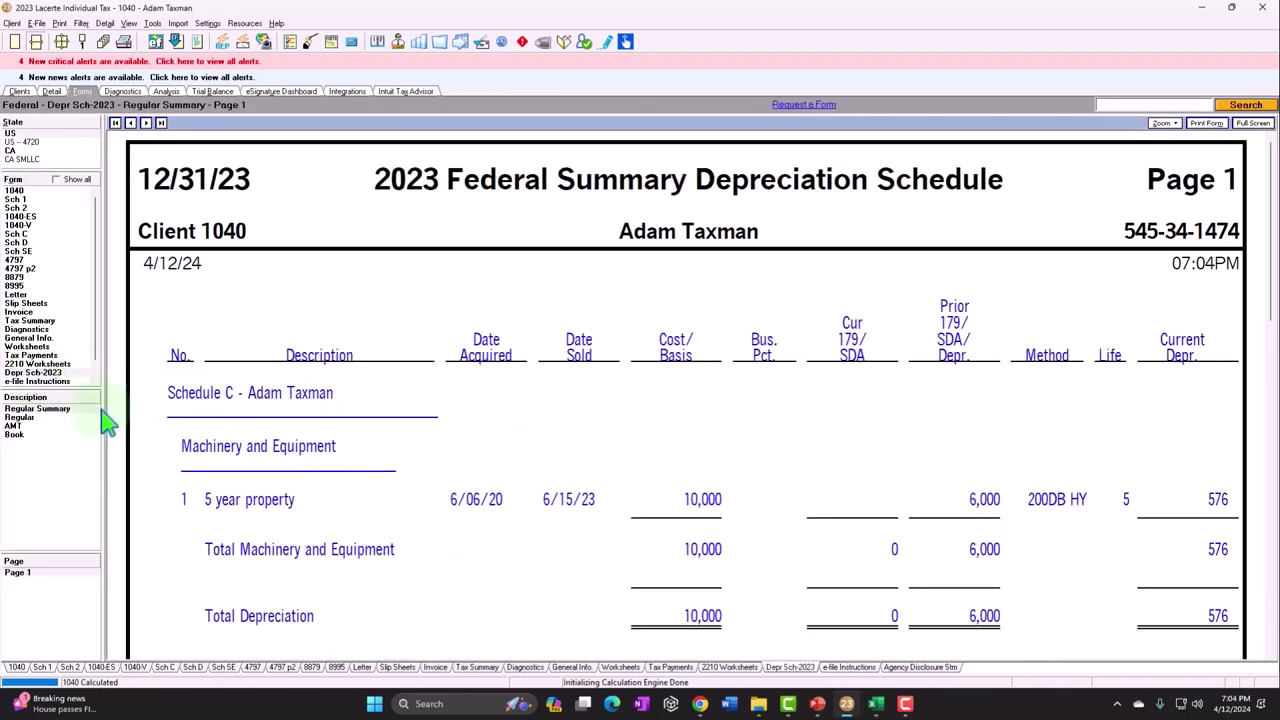
pyautogui.click(45, 417)
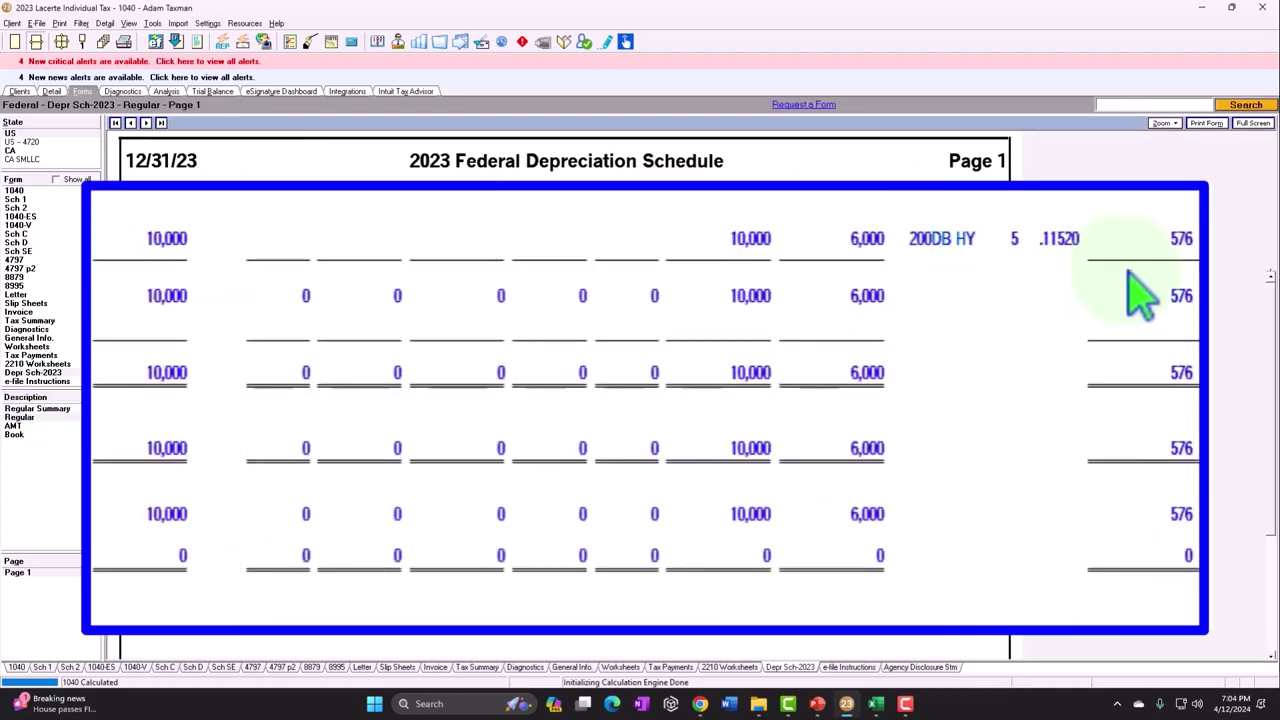
pyautogui.click(15, 259)
pyautogui.scroll(-10, 345, 345)
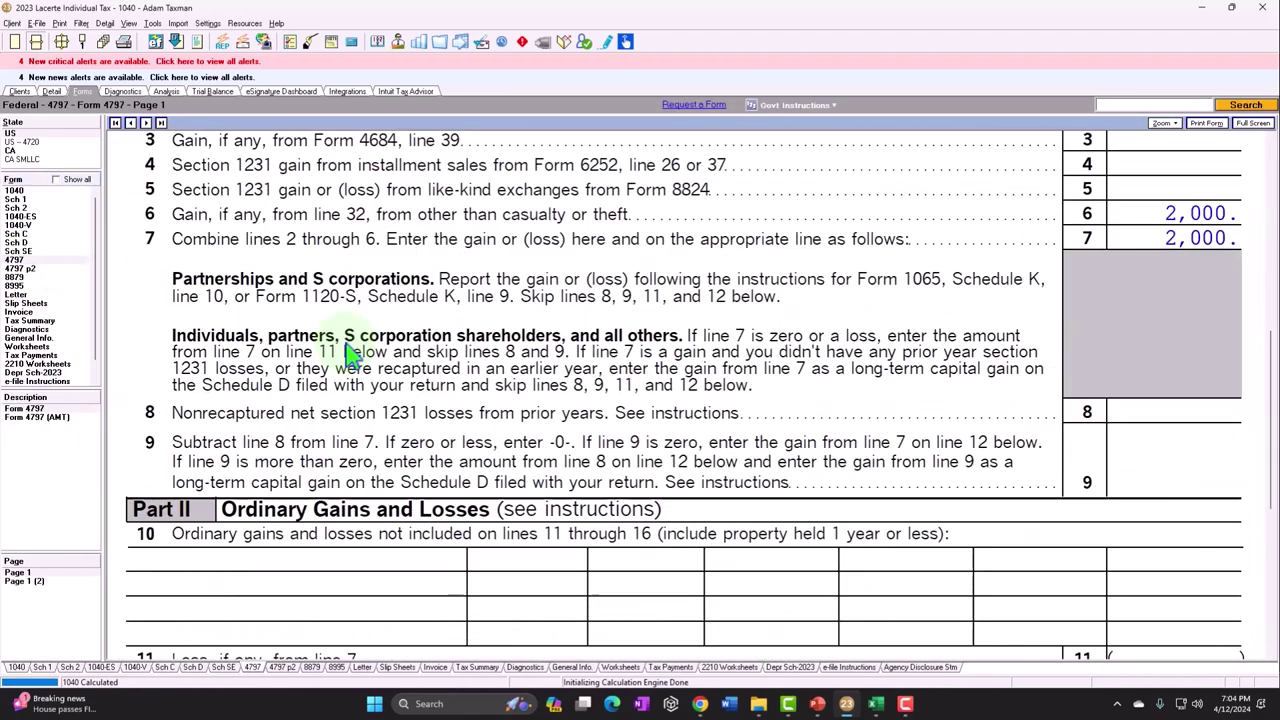
pyautogui.scroll(-2, 345, 352)
# Examine the 5 year property's sales price, basis, depreciation and gain in Part III on page 2 of Form 4797
pyautogui.scroll(5, 345, 352)
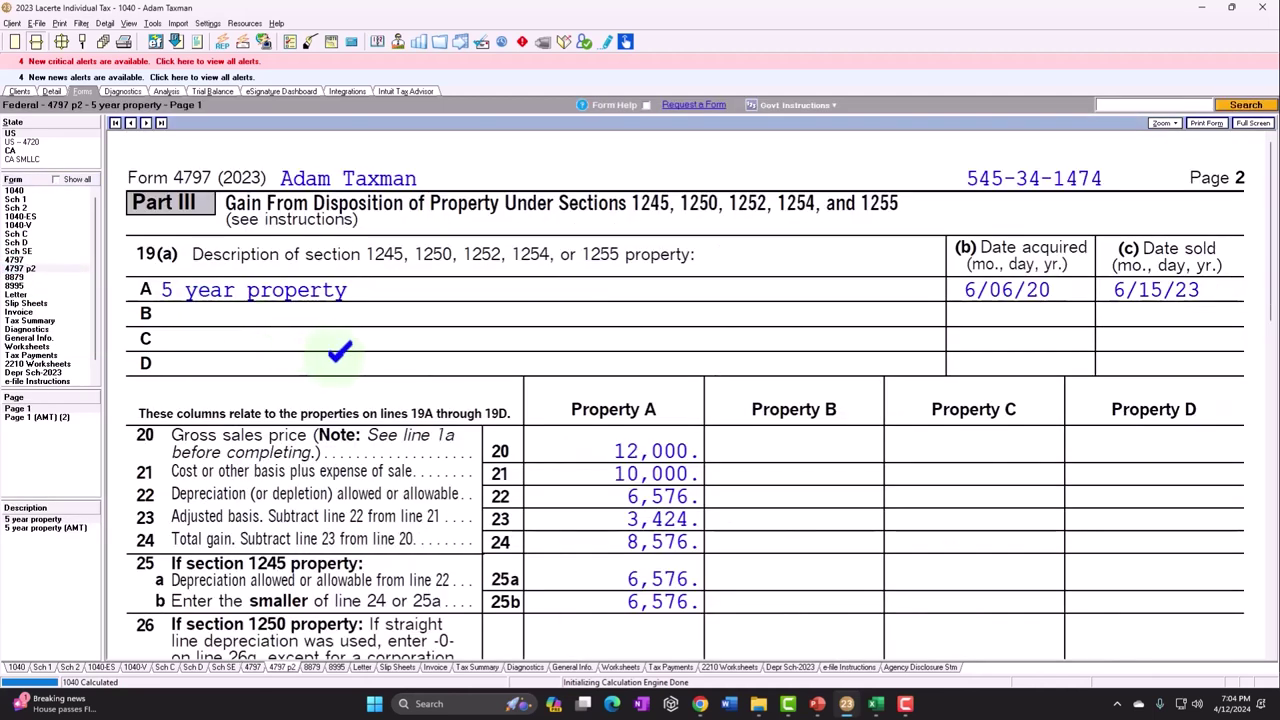
pyautogui.scroll(-3, 339, 350)
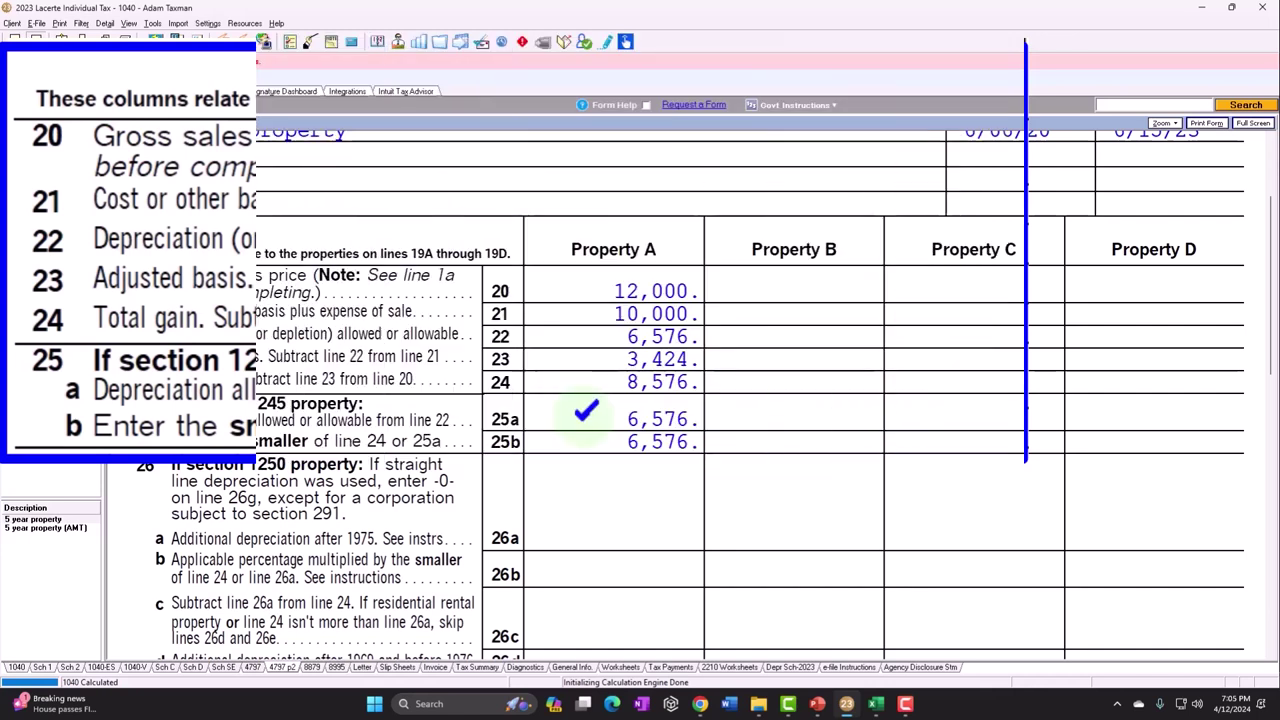
pyautogui.scroll(-1, 580, 330)
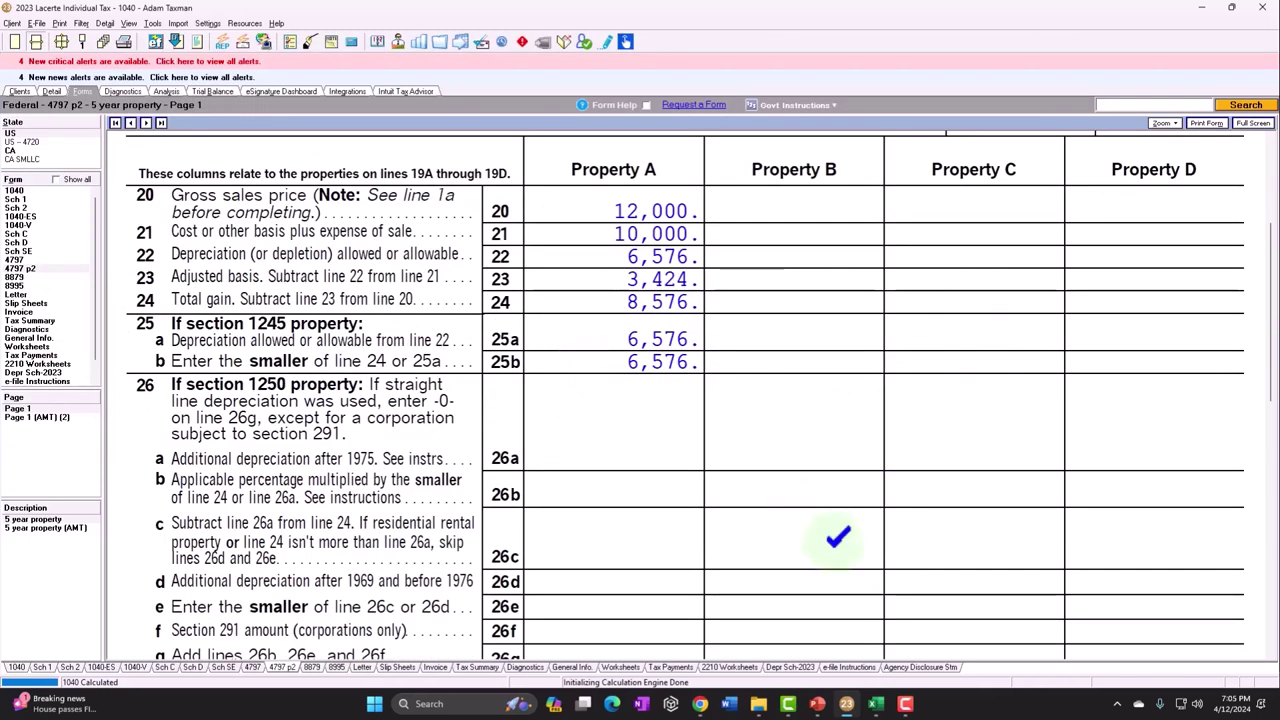
# Switch to Excel and walk through the book value, sales price and gain cells in column C
pyautogui.click(875, 704)
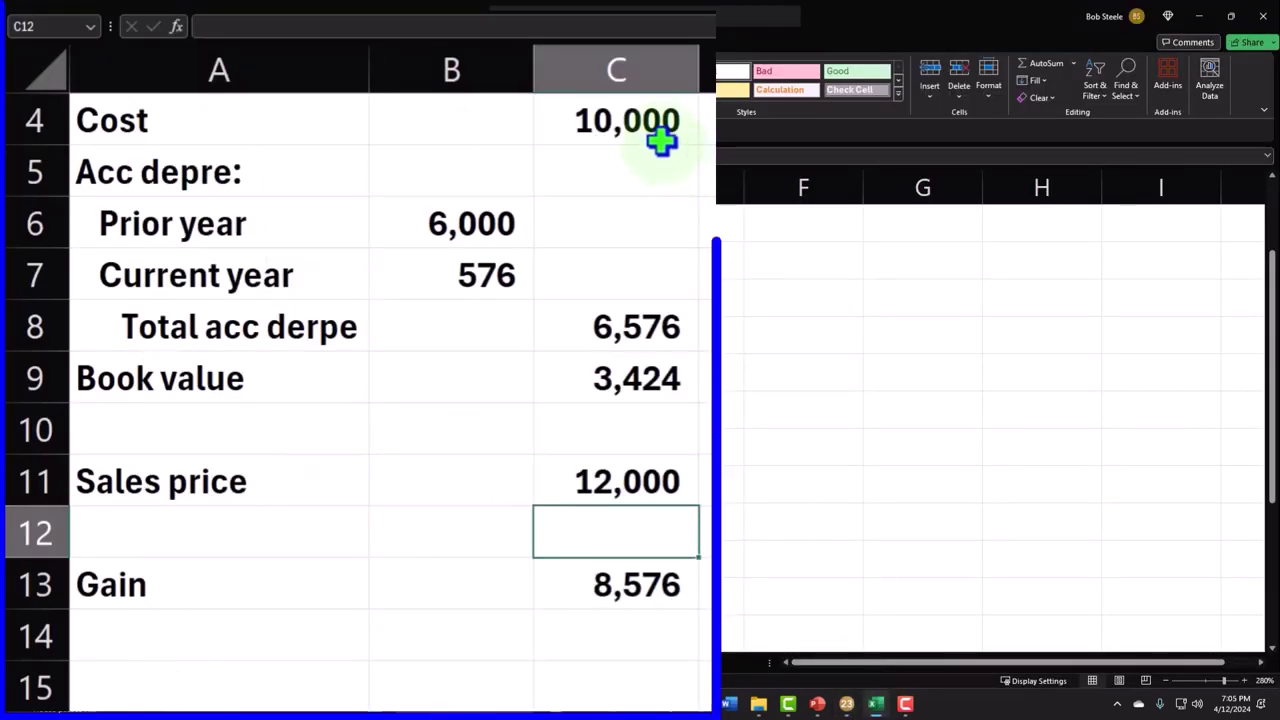
pyautogui.click(470, 228)
pyautogui.press('Down')
pyautogui.press('Down')
pyautogui.press('Down')
pyautogui.press('Down')
pyautogui.press('Down')
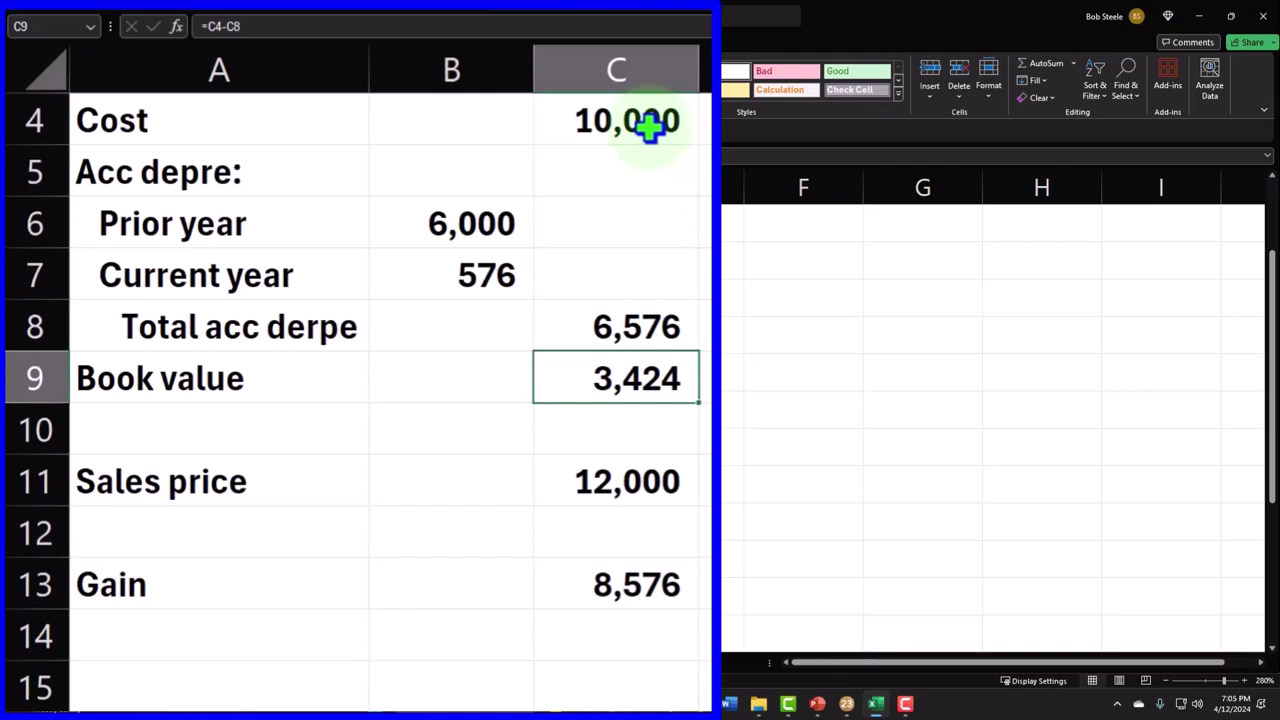
pyautogui.press('Down')
pyautogui.press('Down')
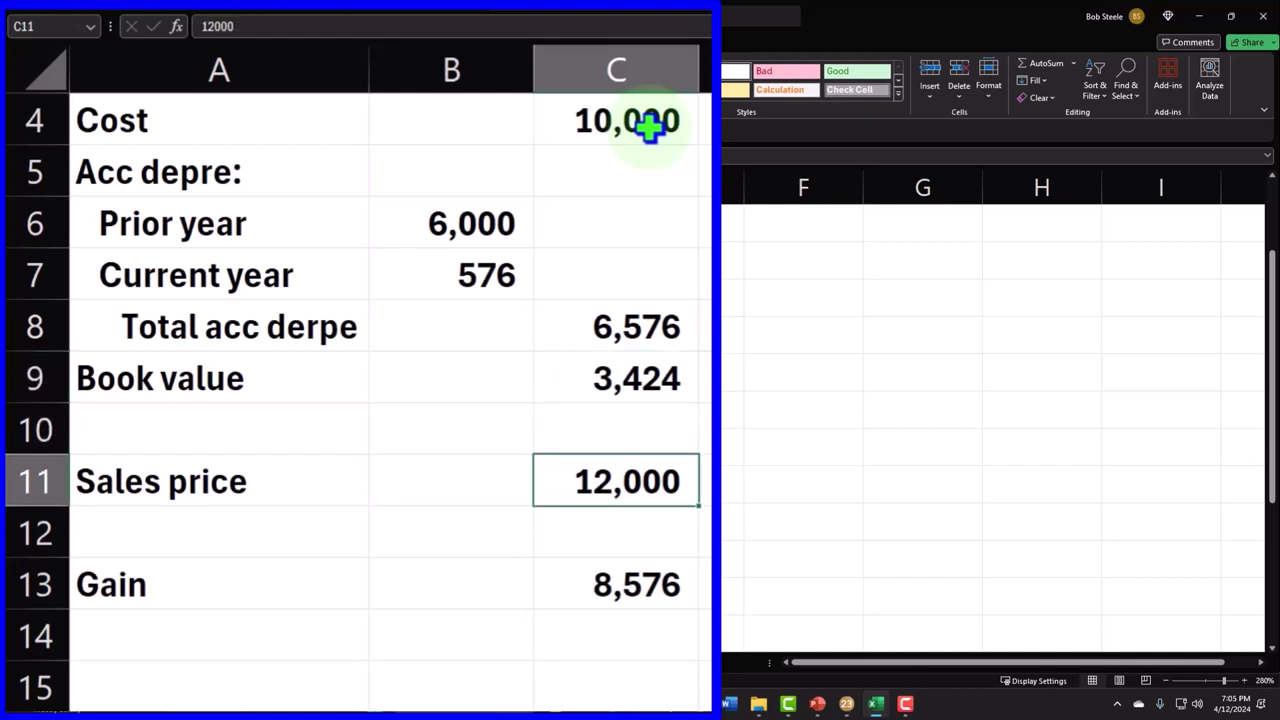
pyautogui.press('Down')
pyautogui.press('Down')
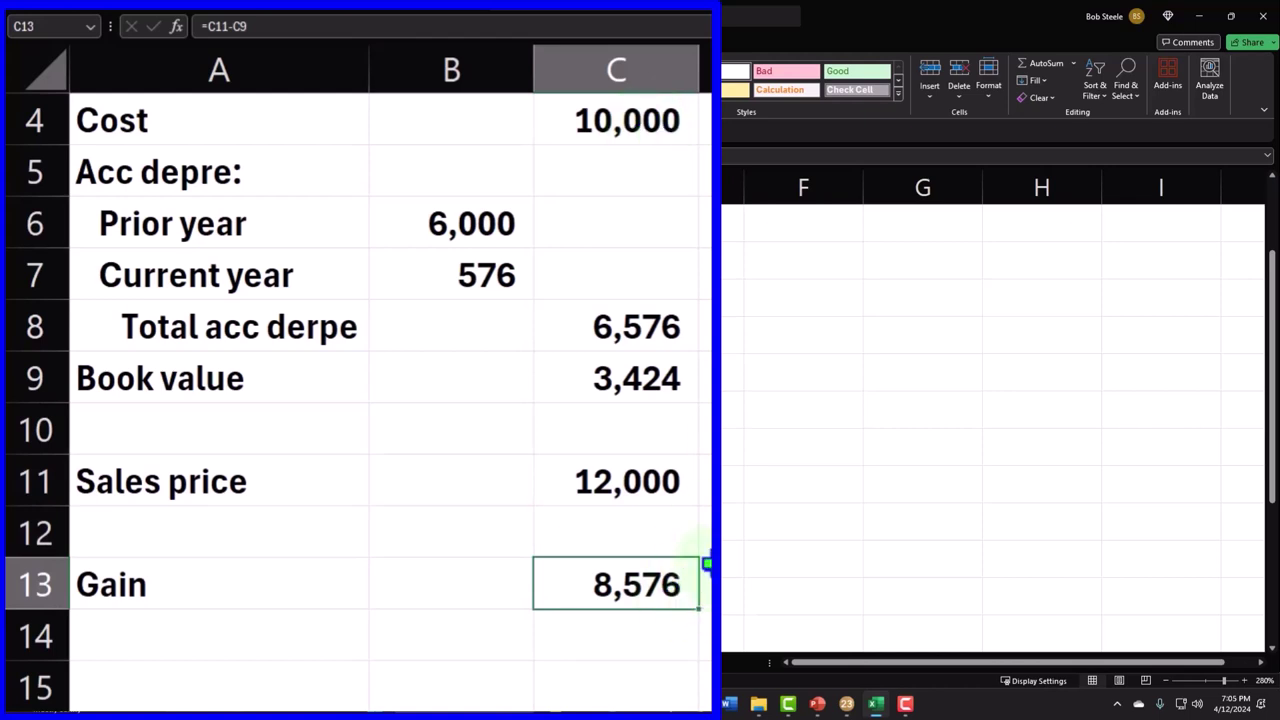
pyautogui.press('Up')
pyautogui.press('Up')
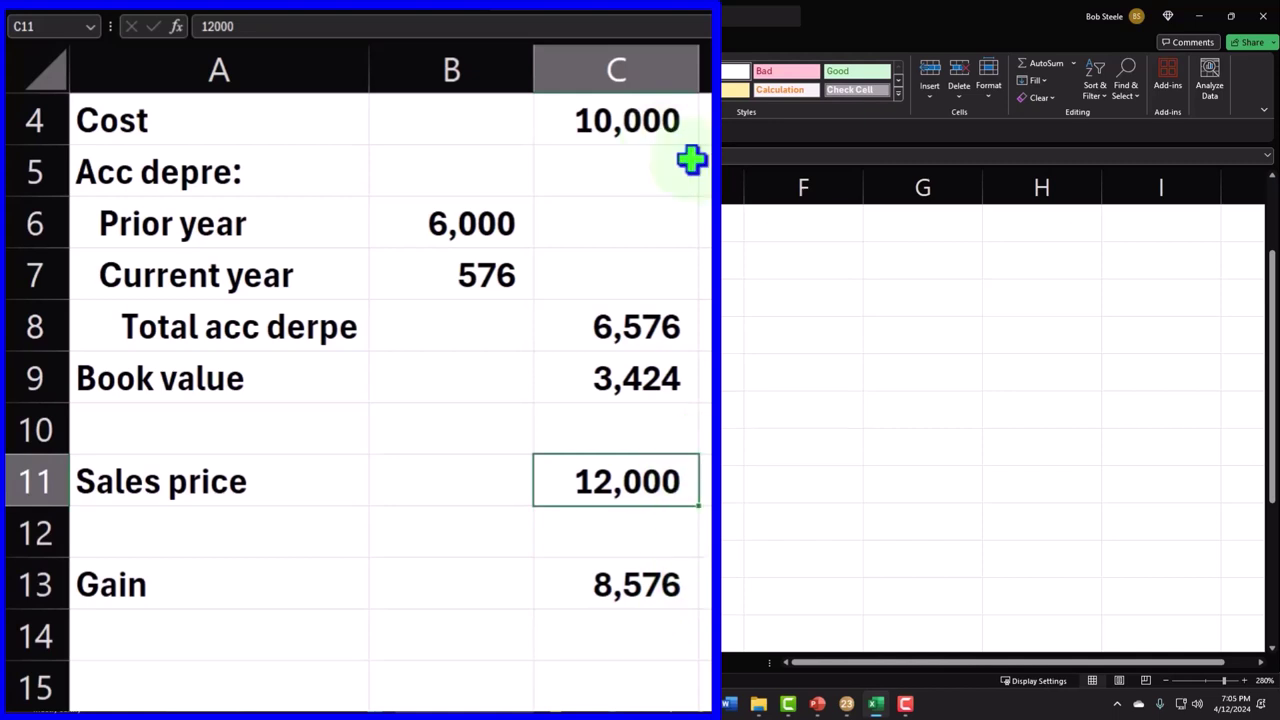
# Enter 2,000 in C15 below the gain as the part of the sales price above cost
pyautogui.press('Down')
pyautogui.press('Down')
pyautogui.press('Down')
pyautogui.press('Down')
pyautogui.press('Left')
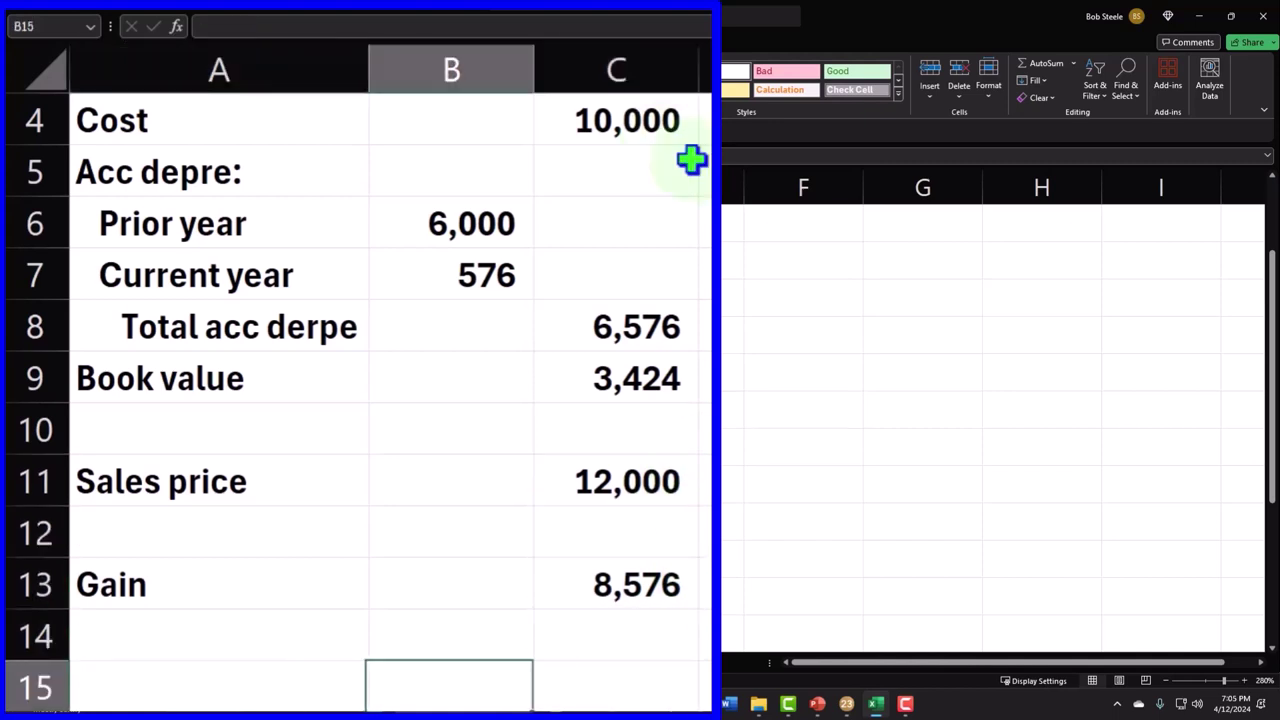
pyautogui.press('Right')
pyautogui.write('2000')
pyautogui.press('Return')
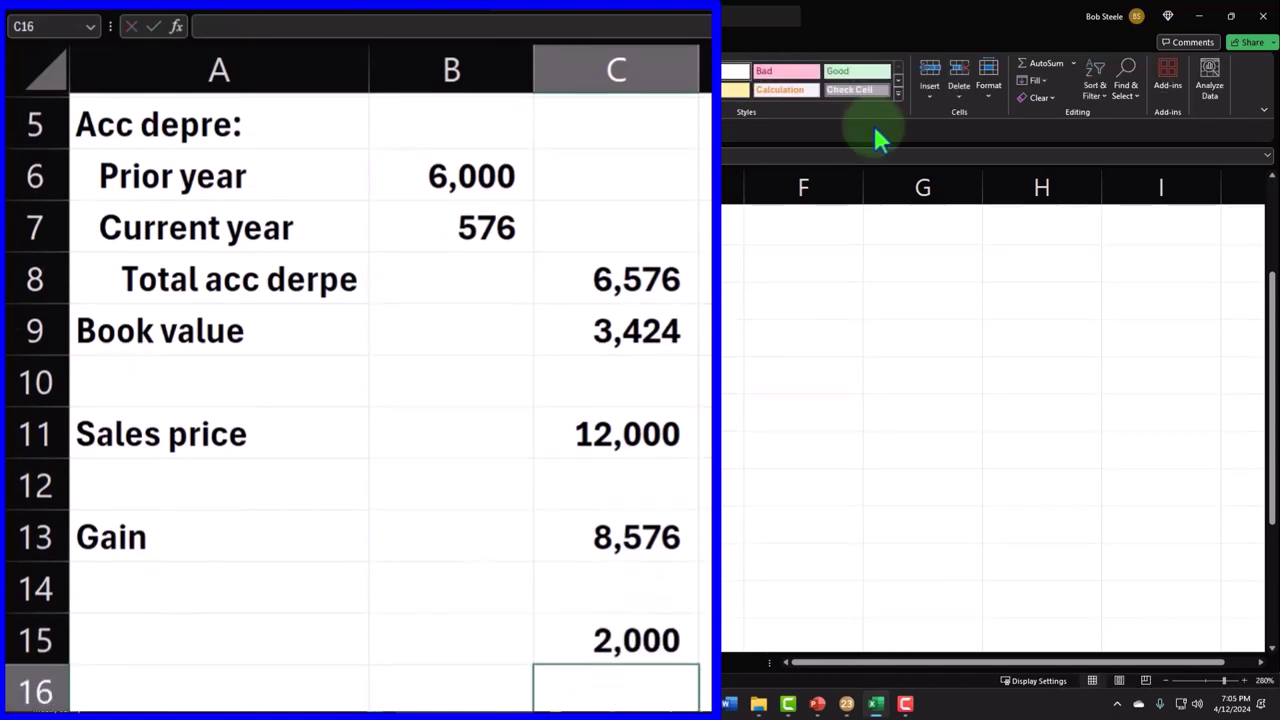
# Enter the formula =C13-C15 in C17 to split the remaining portion off the total gain
pyautogui.press('Down')
pyautogui.write('=')
pyautogui.press('Up')
pyautogui.press('Up')
pyautogui.press('Up')
pyautogui.press('Up')
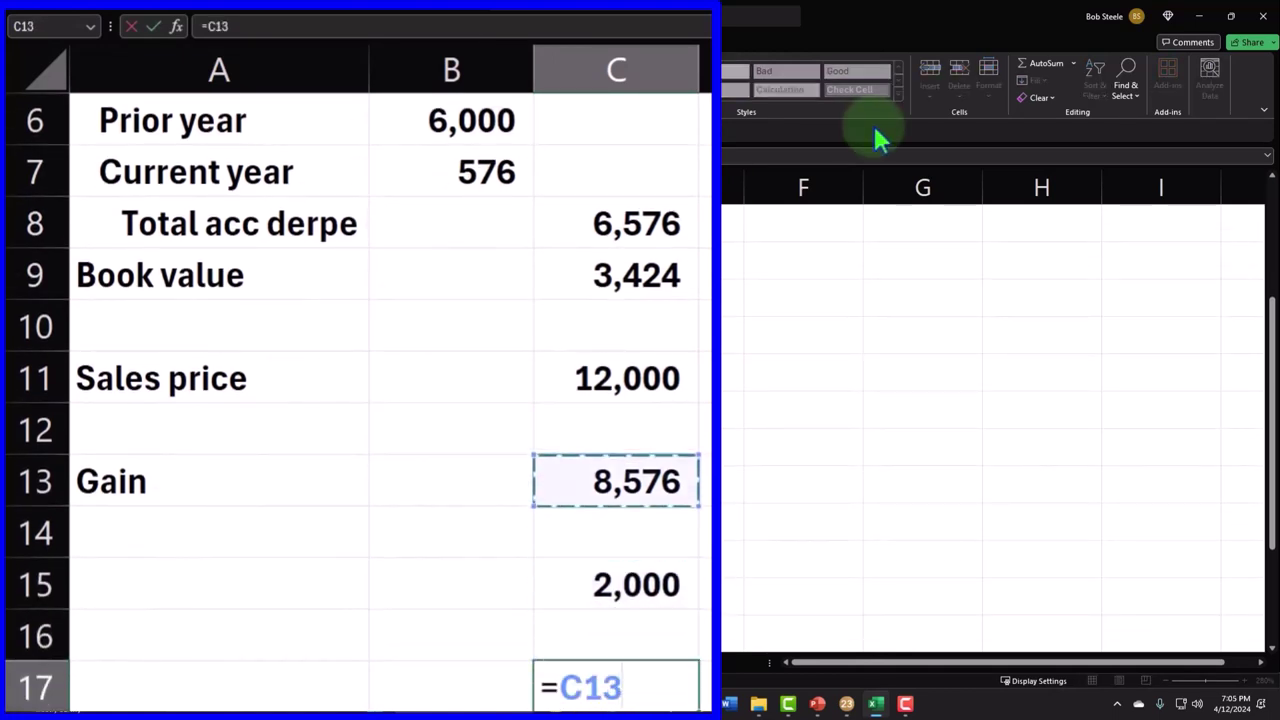
pyautogui.write('-')
pyautogui.press('Up')
pyautogui.press('Up')
pyautogui.press('Return')
pyautogui.press('Up')
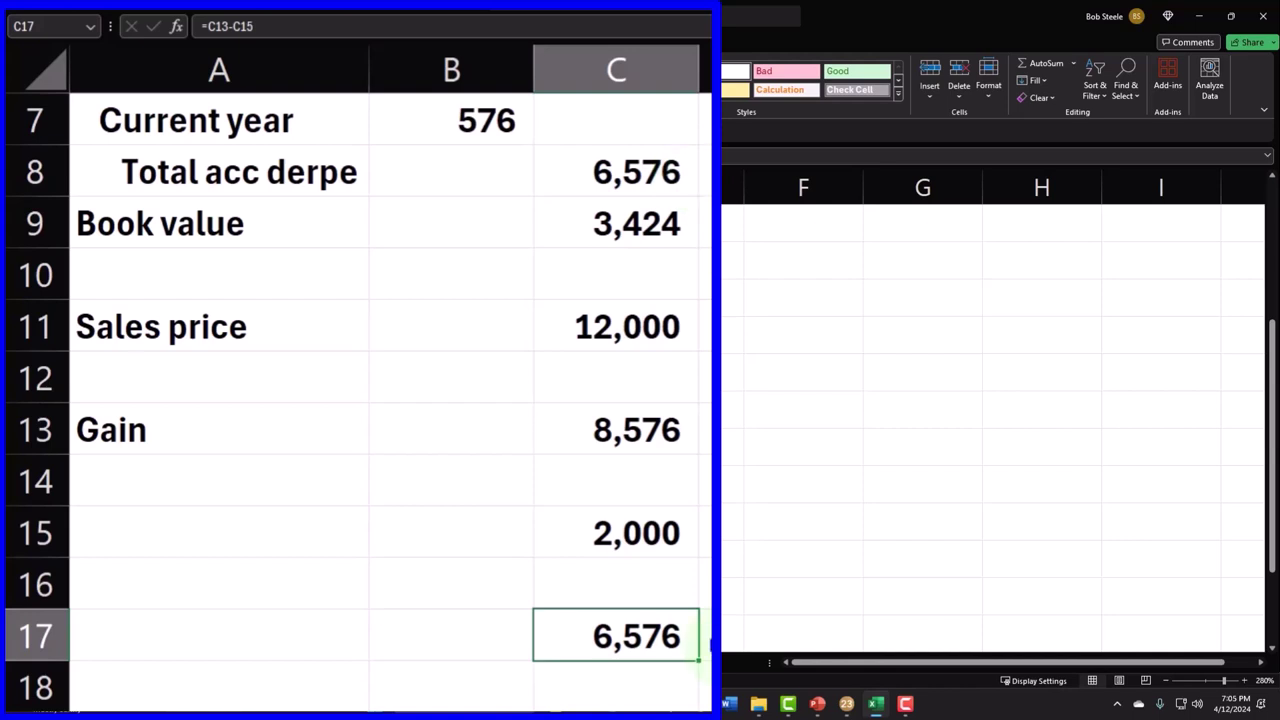
# Select the amount in C15 and compare it with the cost in C4 and the sales price in C11
pyautogui.click(640, 530)
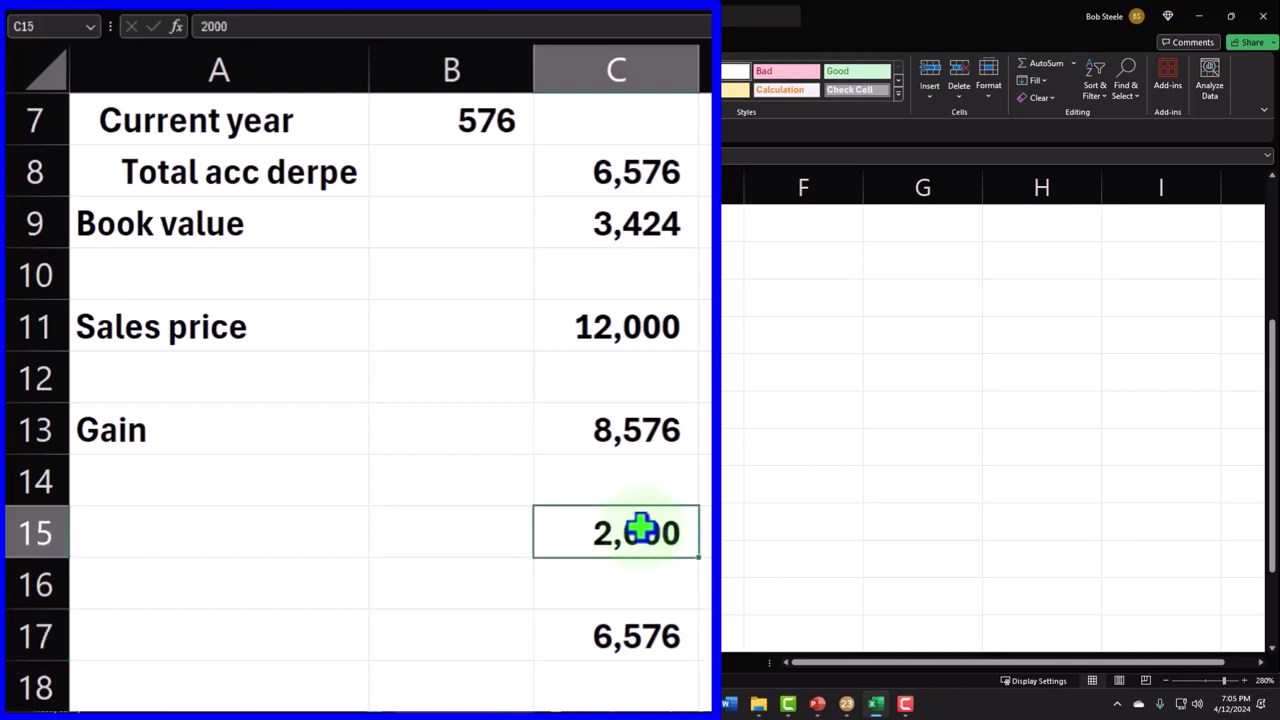
pyautogui.scroll(1, 640, 526)
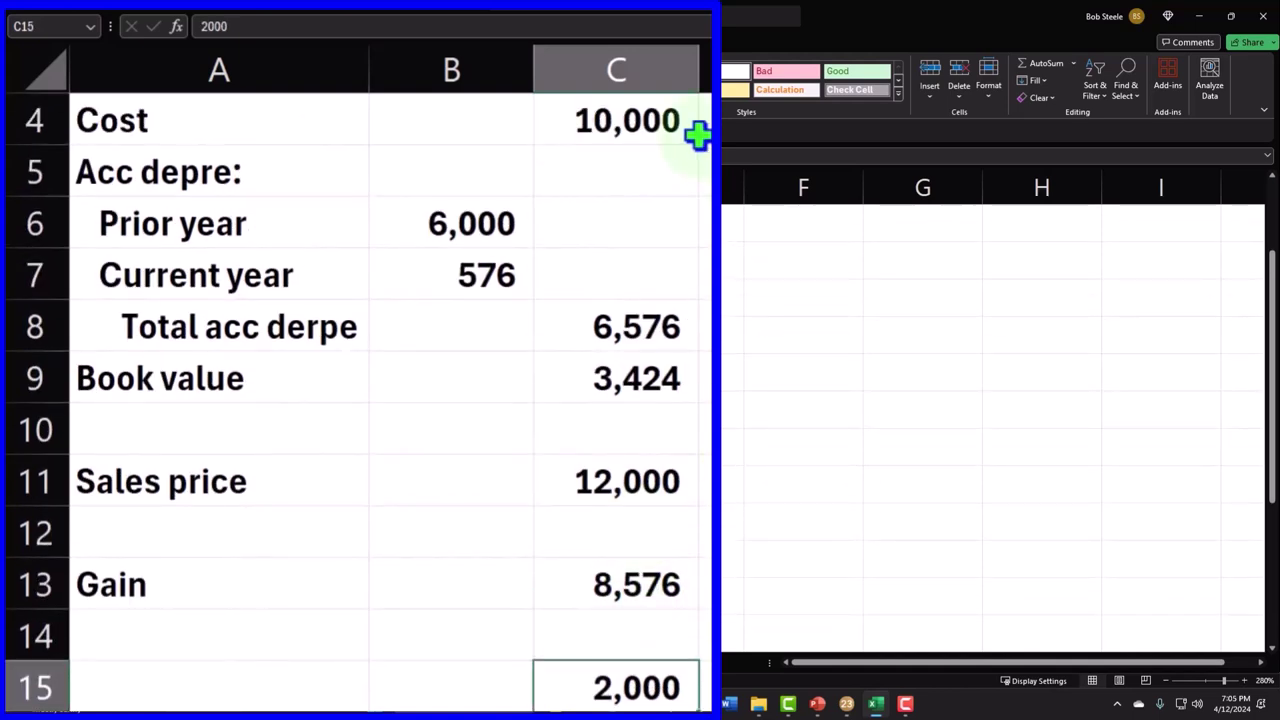
pyautogui.scroll(-1, 697, 135)
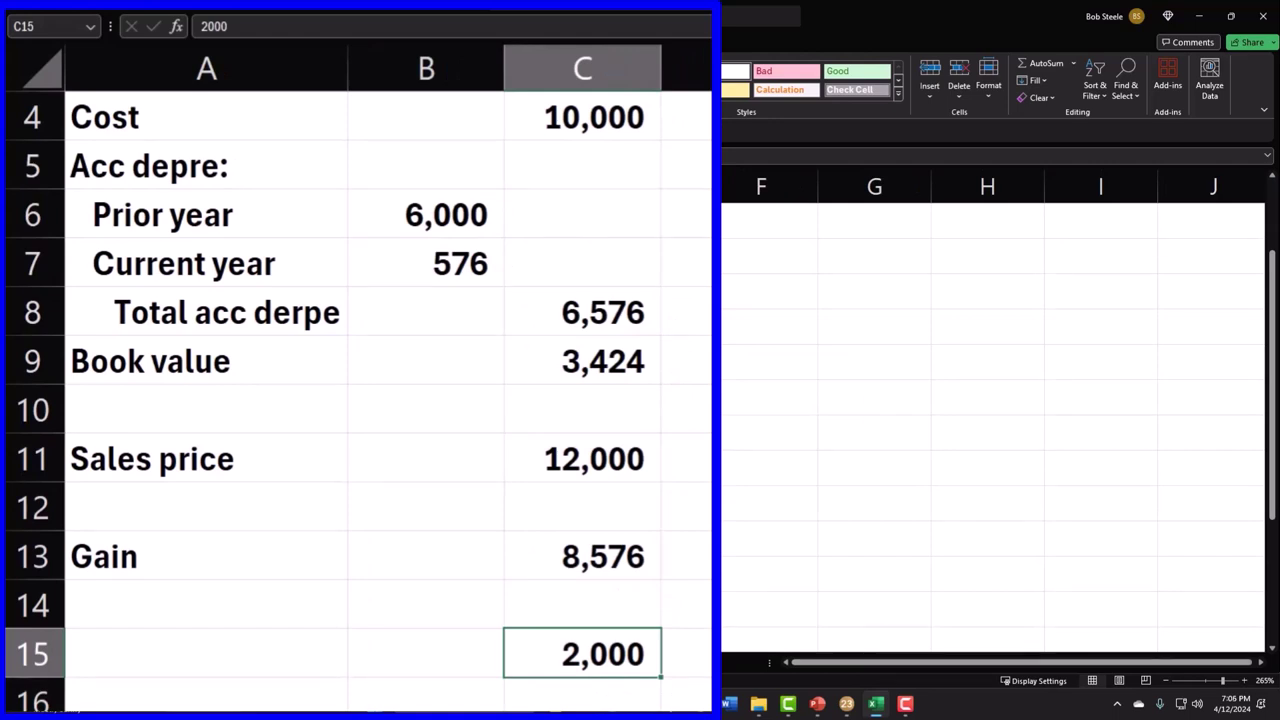
# Switch to Lacerte and compare Form 4797's Summary of Part III Gains, lines 30 to 32, with the Excel gain breakdown
pyautogui.click(846, 704)
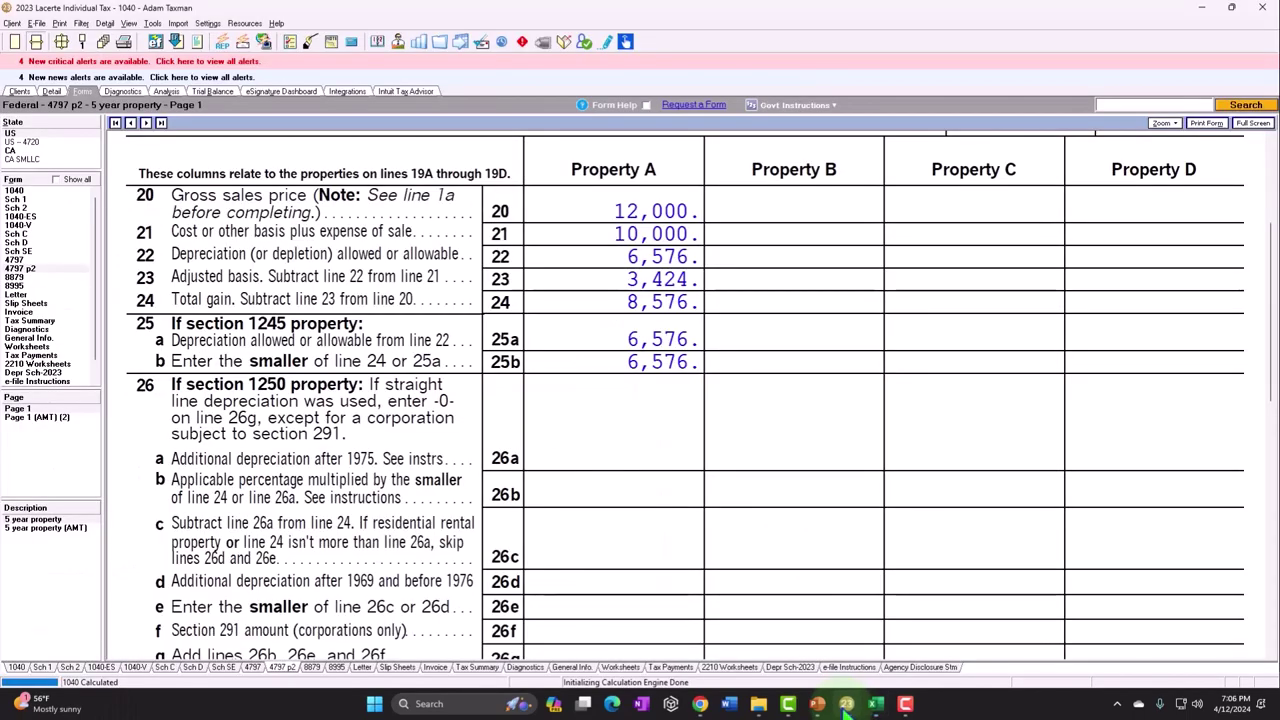
pyautogui.scroll(-8, 749, 520)
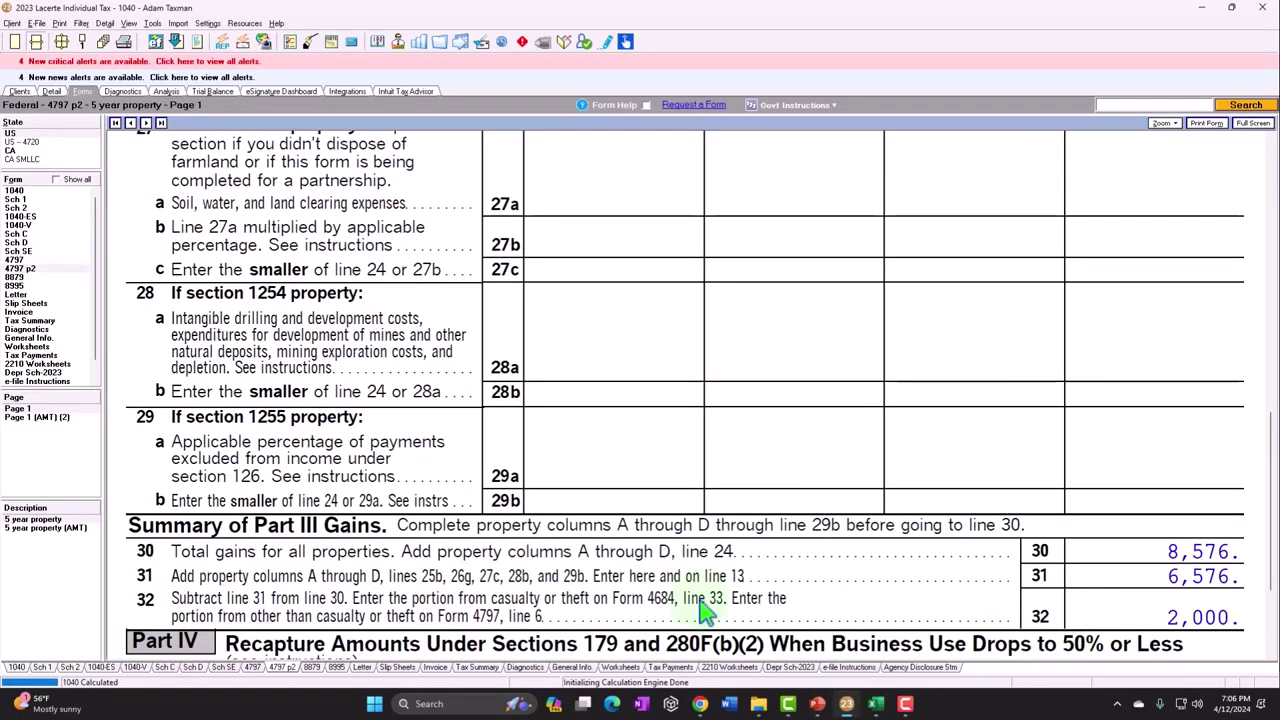
pyautogui.scroll(-2, 705, 608)
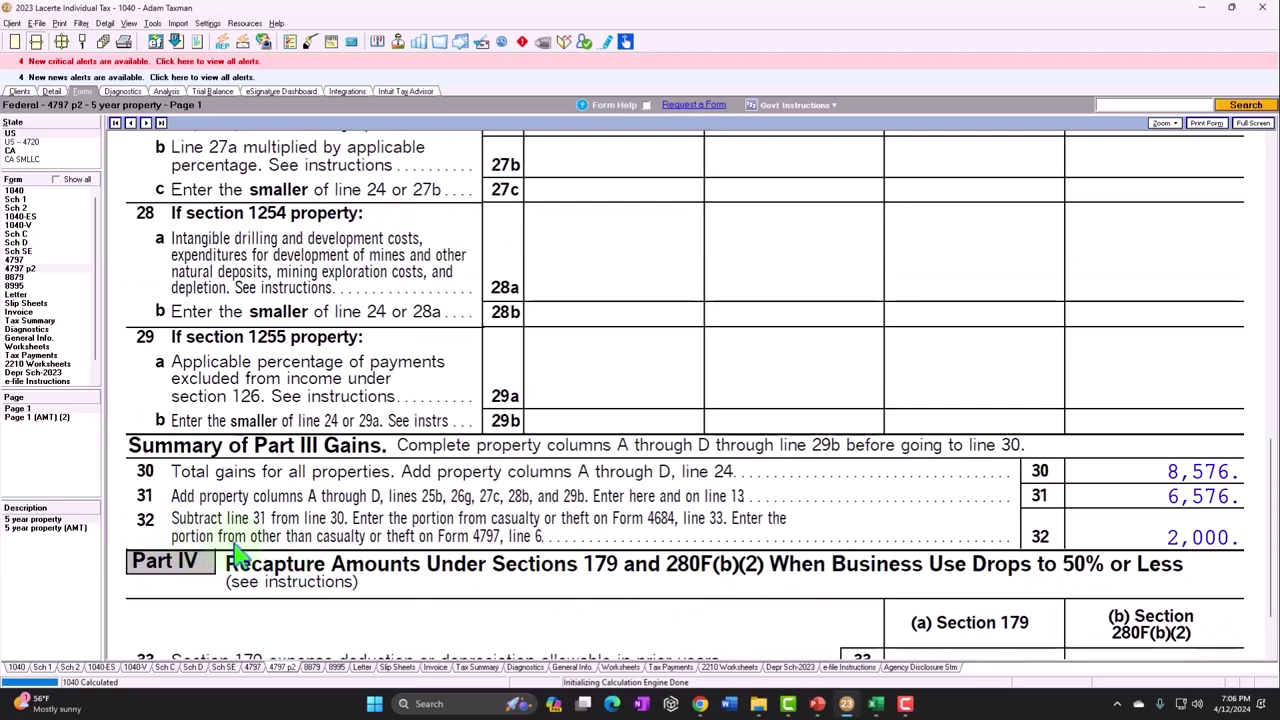
pyautogui.scroll(-2, 486, 543)
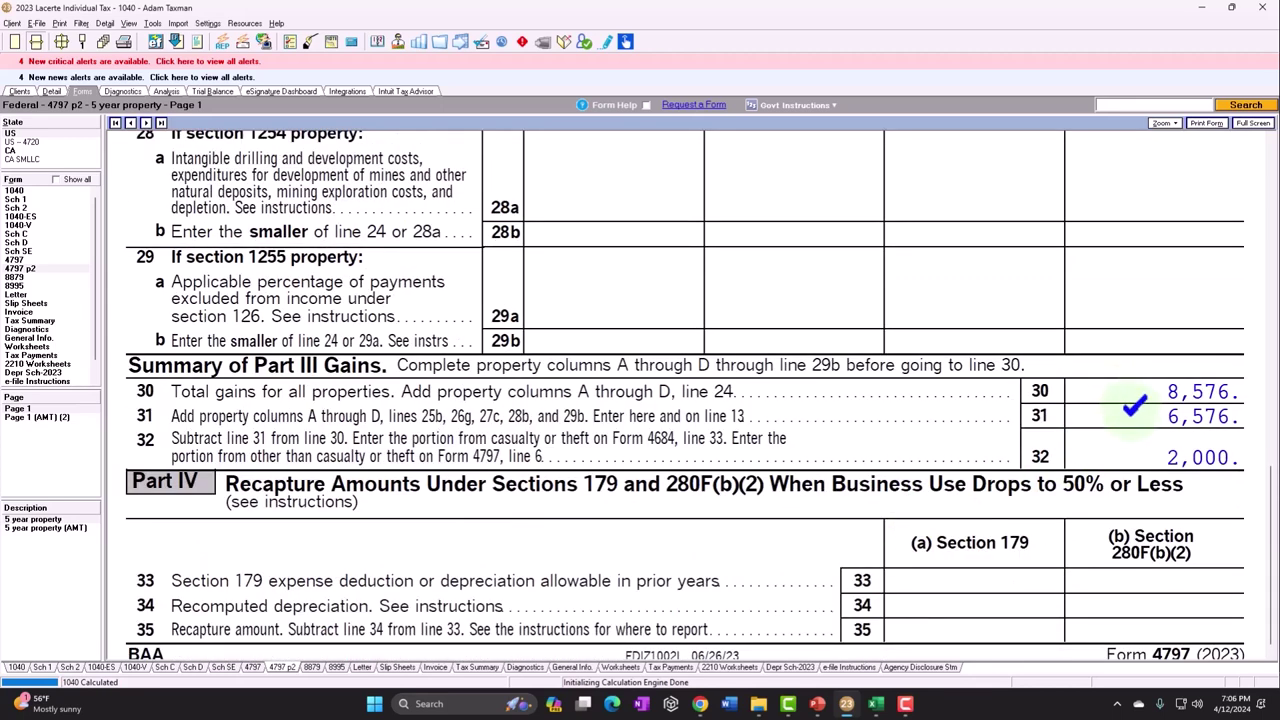
pyautogui.click(876, 704)
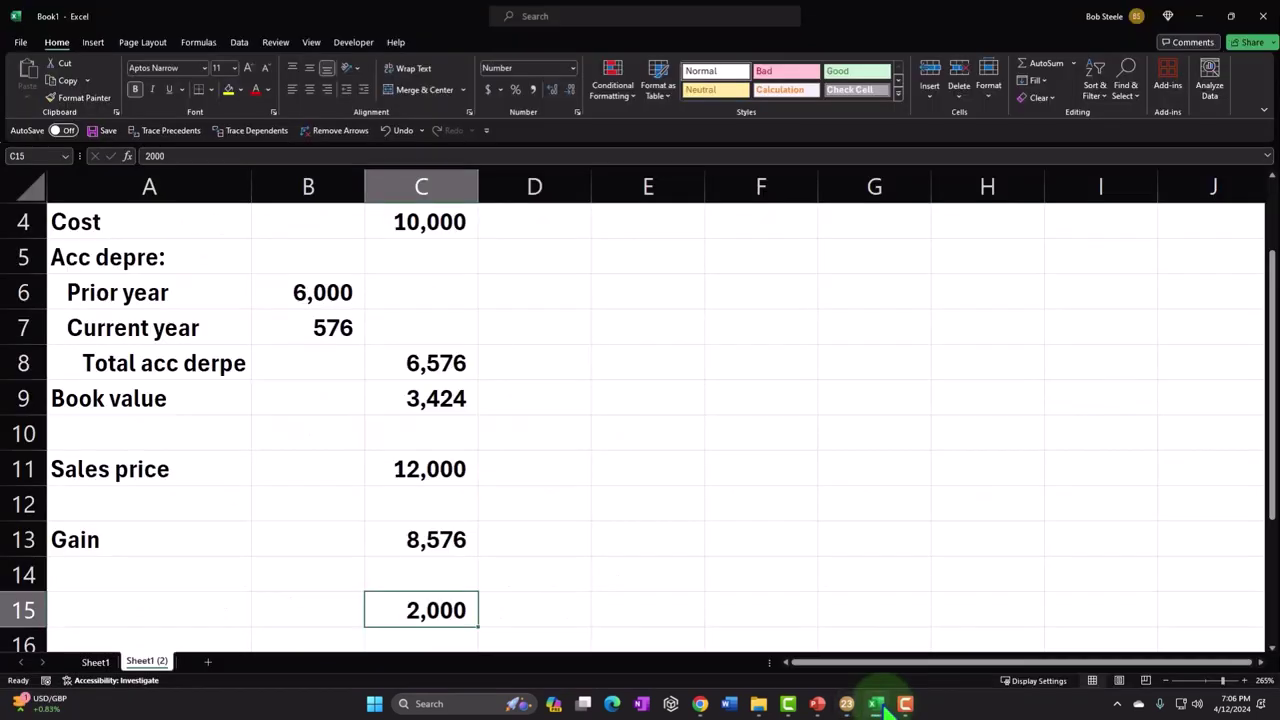
pyautogui.click(878, 704)
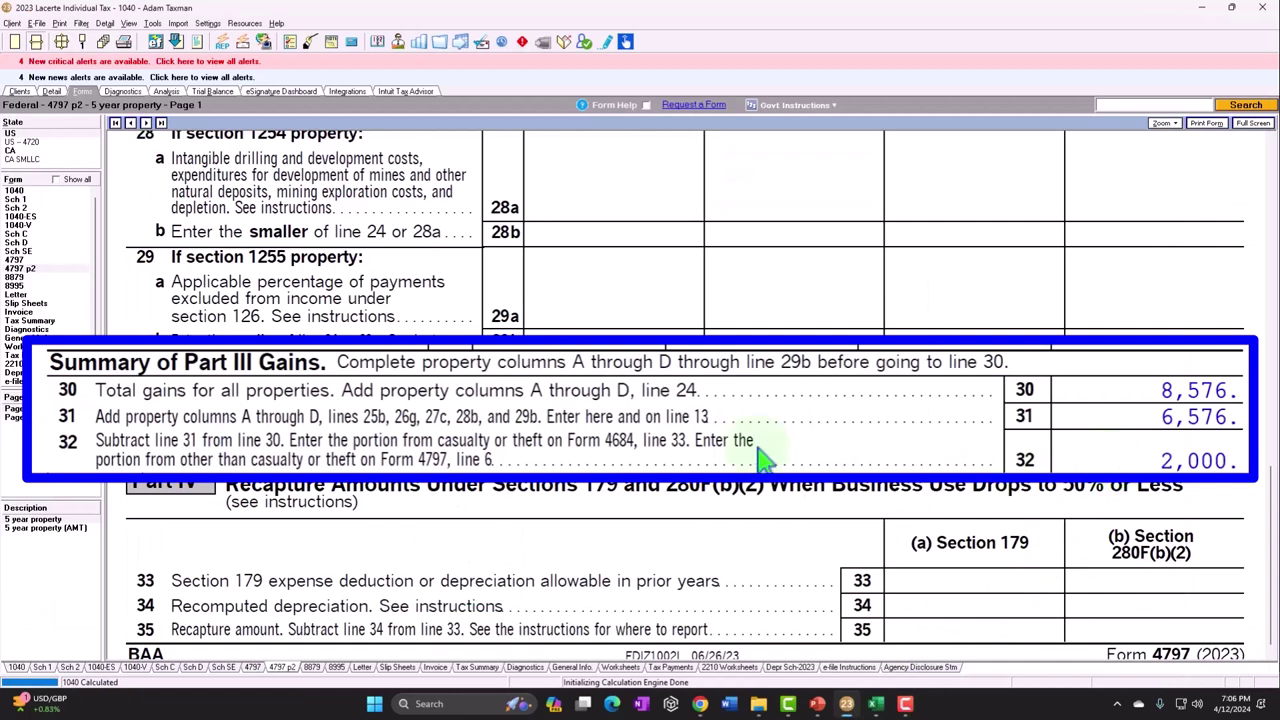
# Check lines 3, 4 and 10 on Schedule 1 against the Excel gain calculation
pyautogui.click(18, 200)
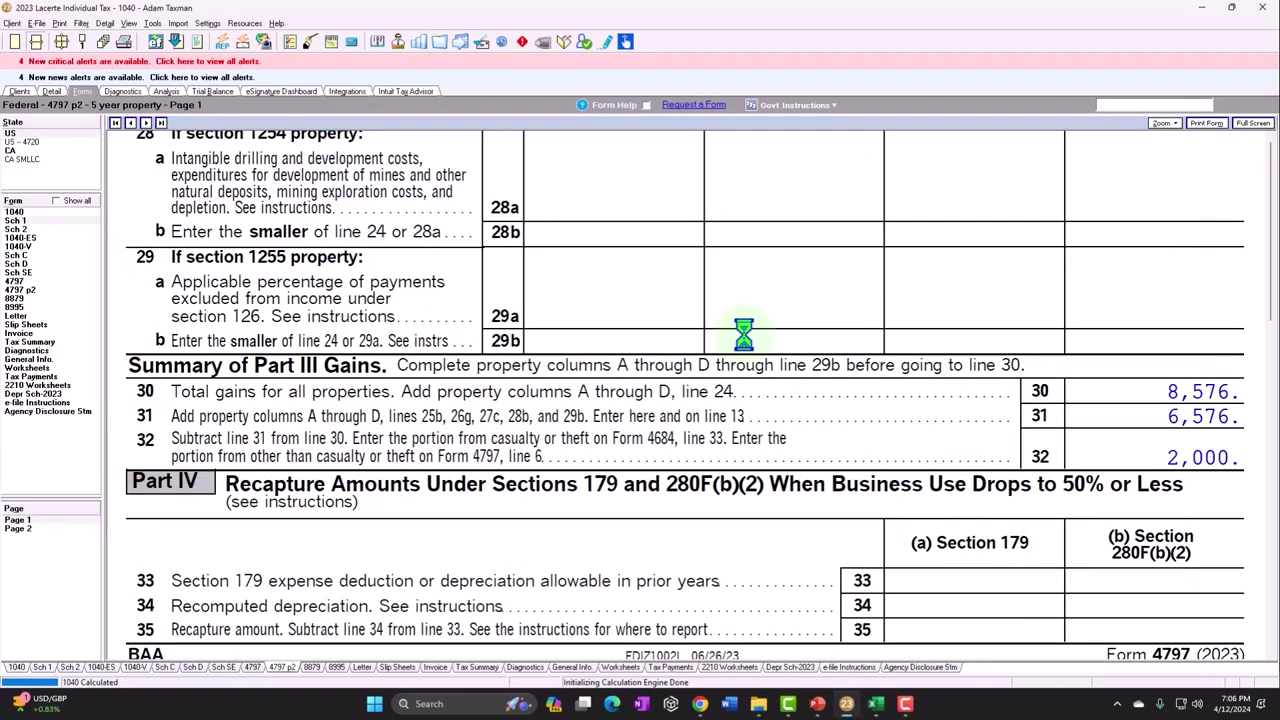
pyautogui.scroll(-2, 820, 366)
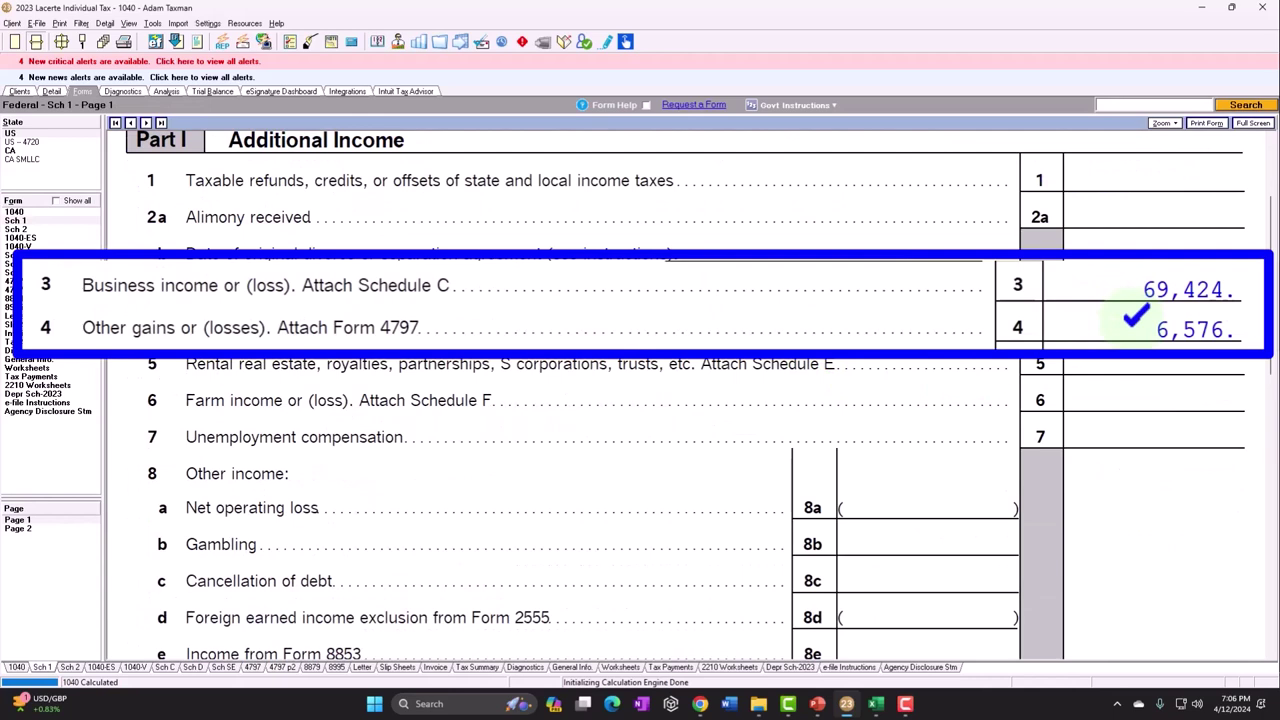
pyautogui.click(875, 704)
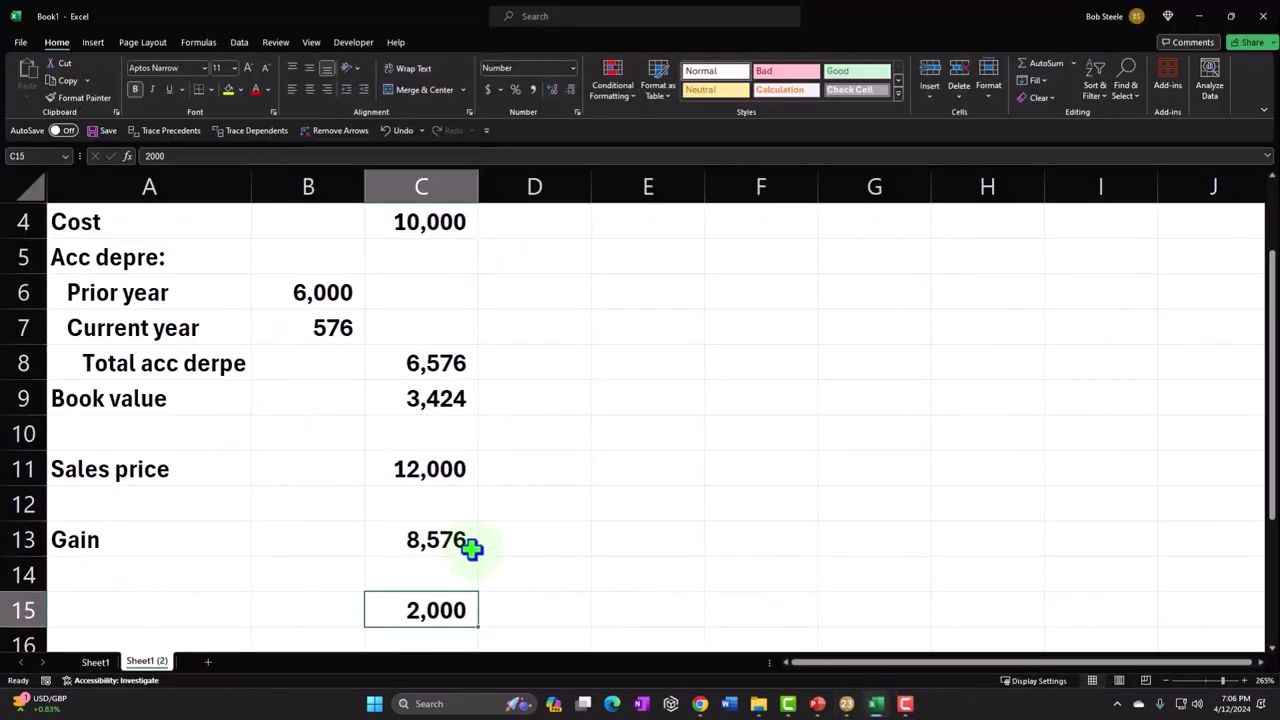
pyautogui.click(1199, 16)
pyautogui.scroll(-3, 1118, 398)
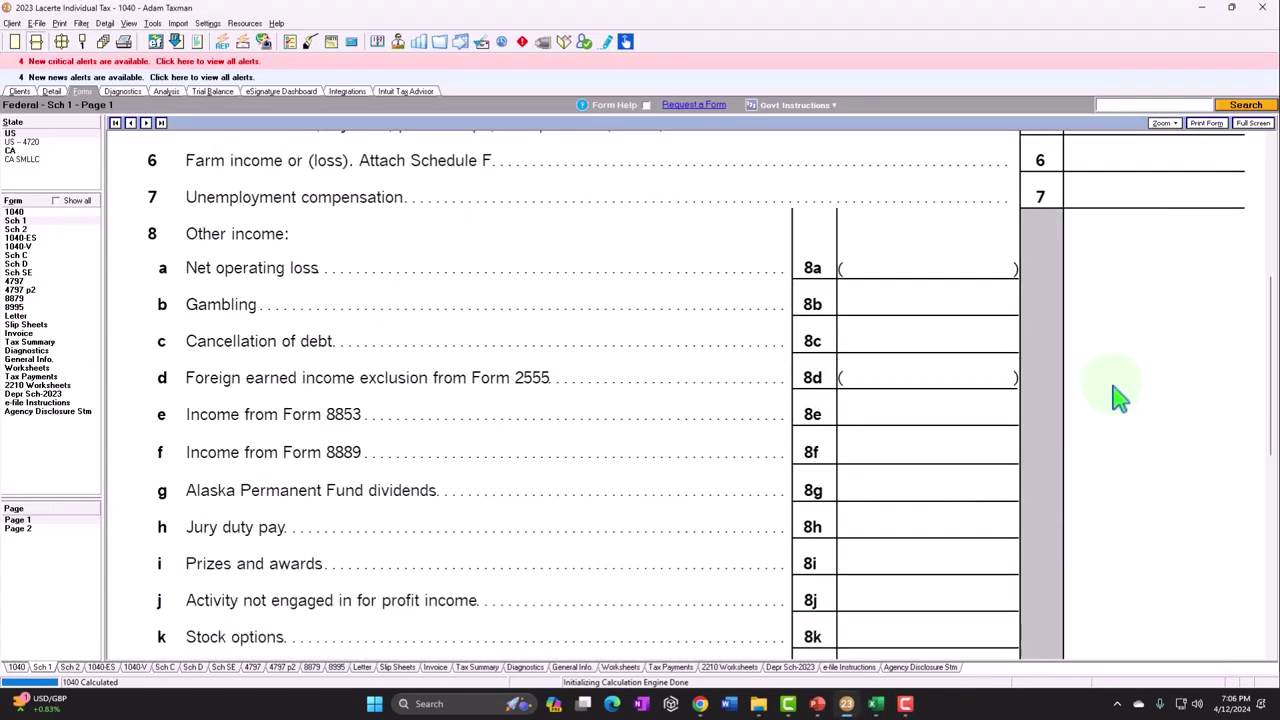
pyautogui.scroll(-6, 1118, 400)
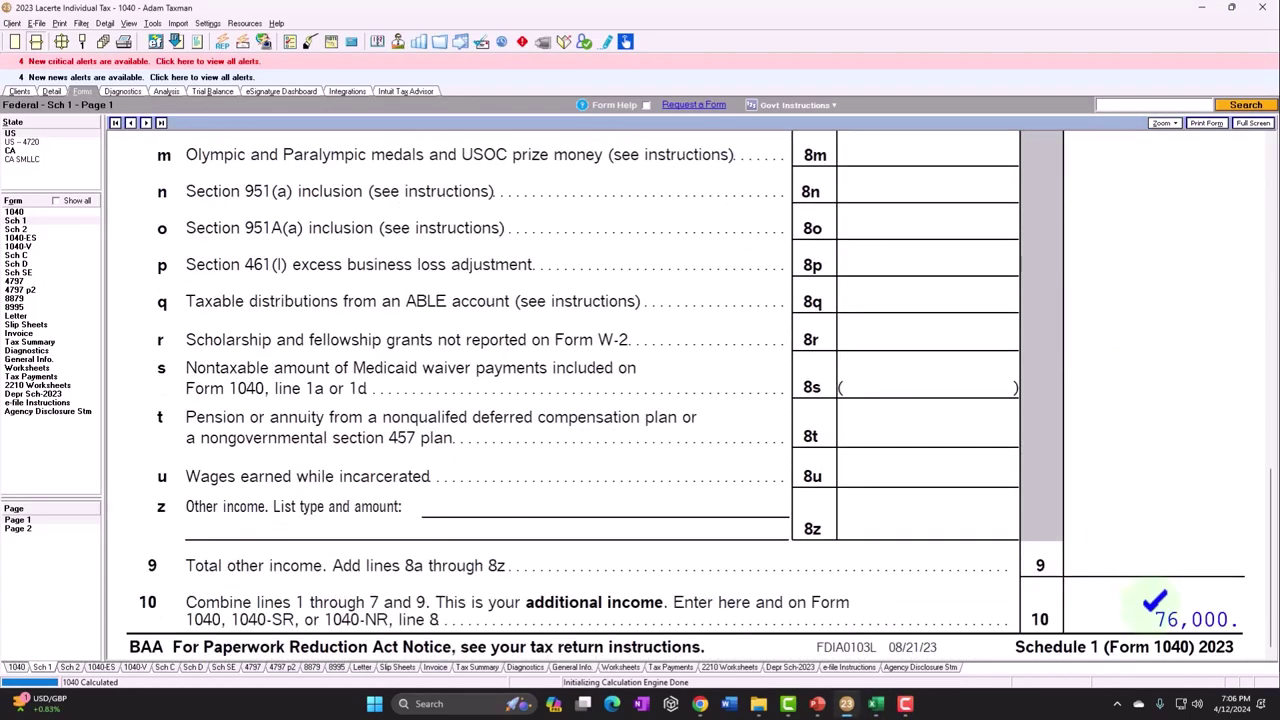
# Review the capital gain, additional income and total income lines on page 1 of Form 1040
pyautogui.click(18, 213)
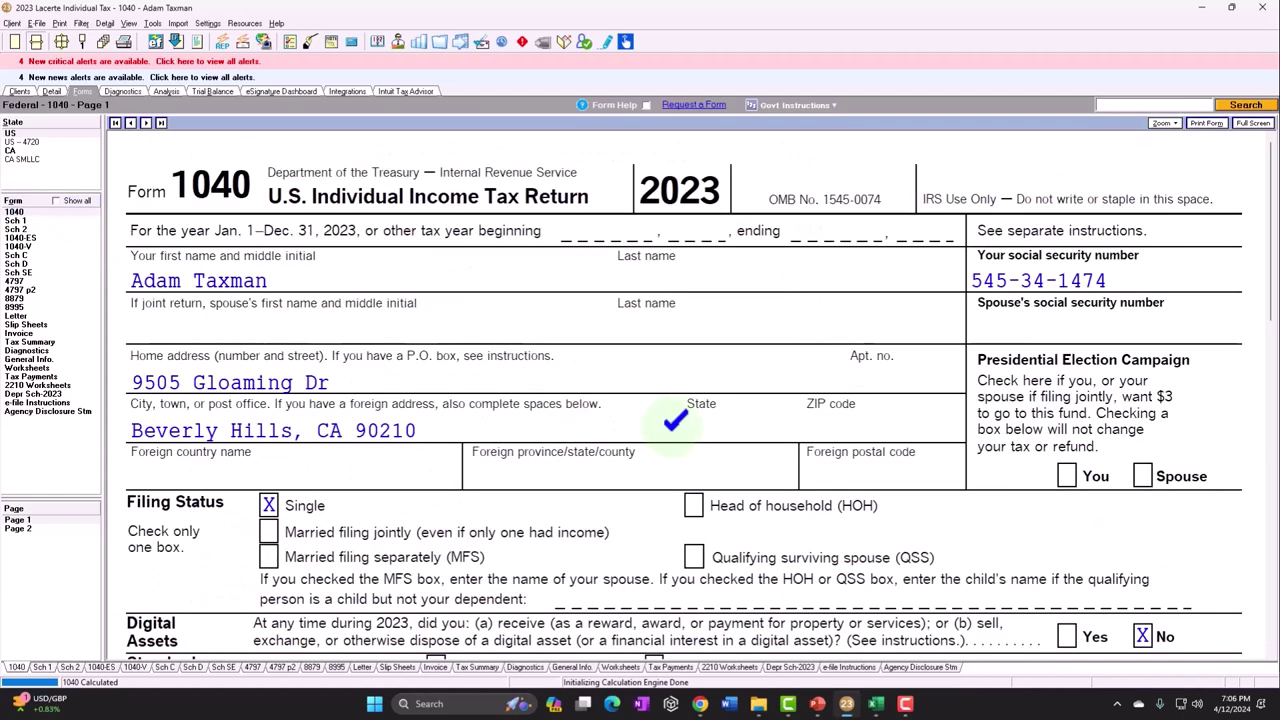
pyautogui.scroll(-4, 815, 452)
pyautogui.scroll(-8, 815, 452)
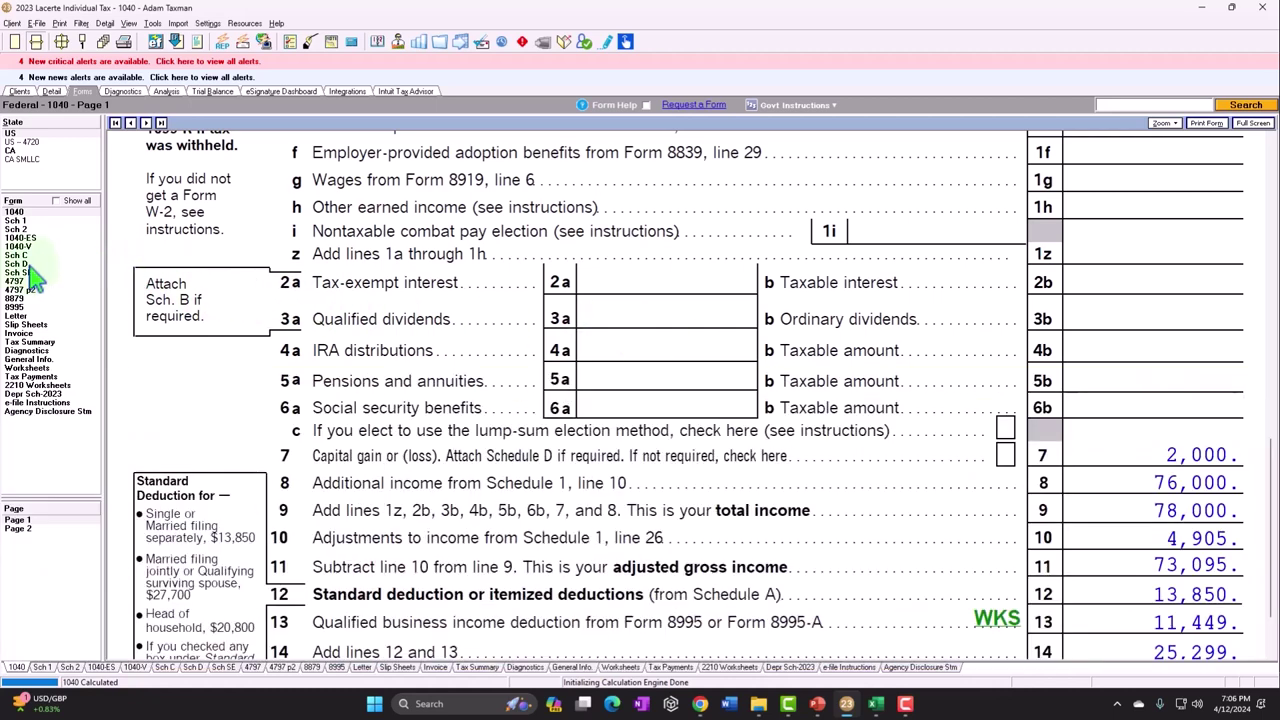
# Trace the Form 4797 gain to line 11 in the long-term section of Schedule D
pyautogui.click(30, 264)
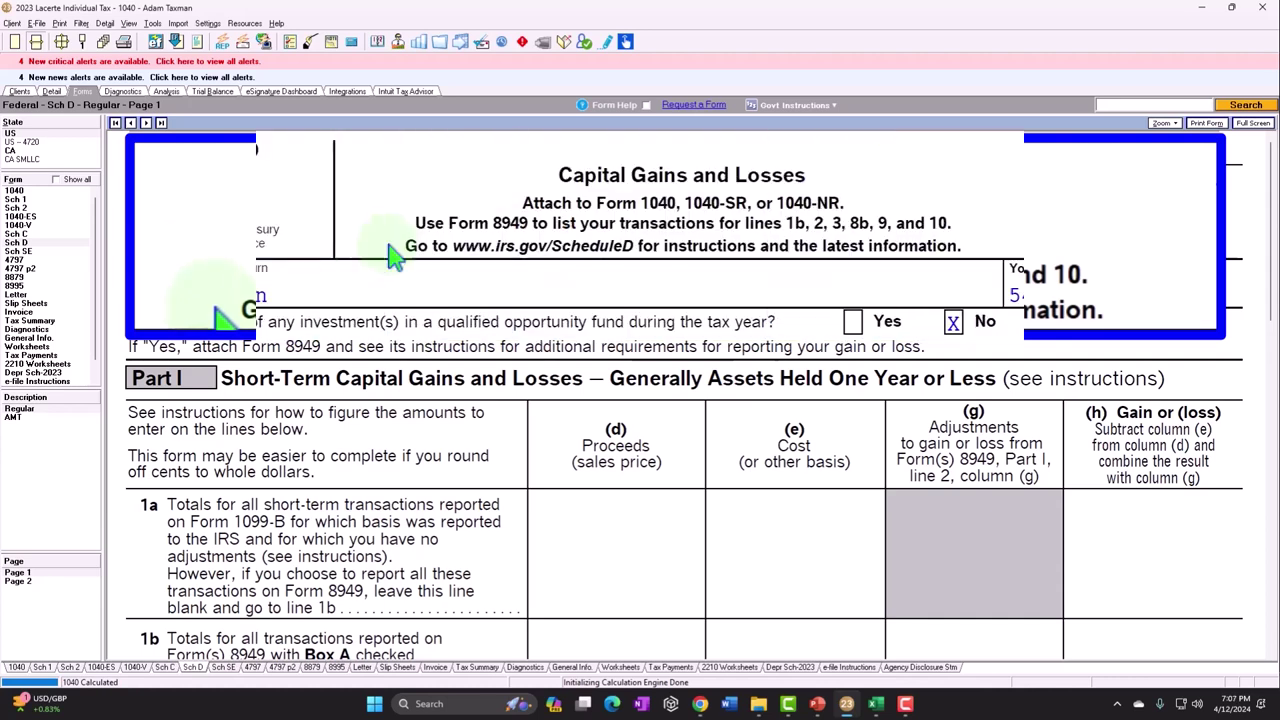
pyautogui.scroll(-10, 393, 255)
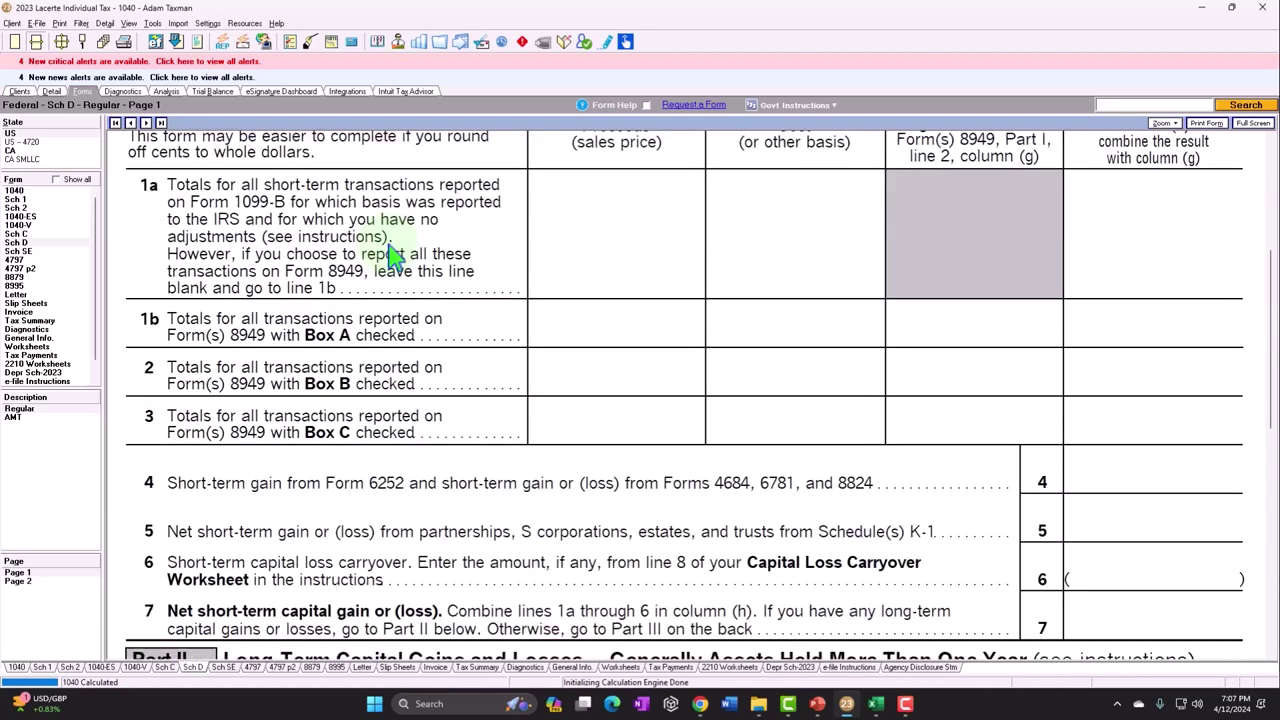
pyautogui.scroll(-5, 393, 255)
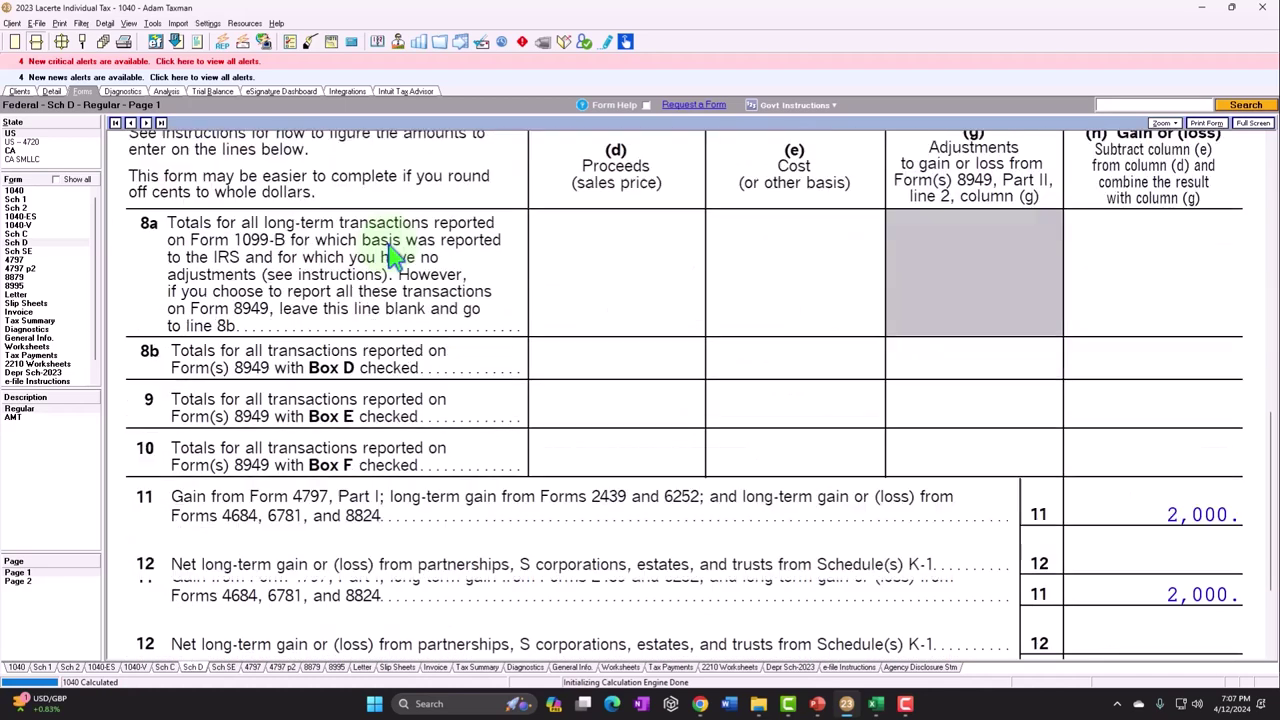